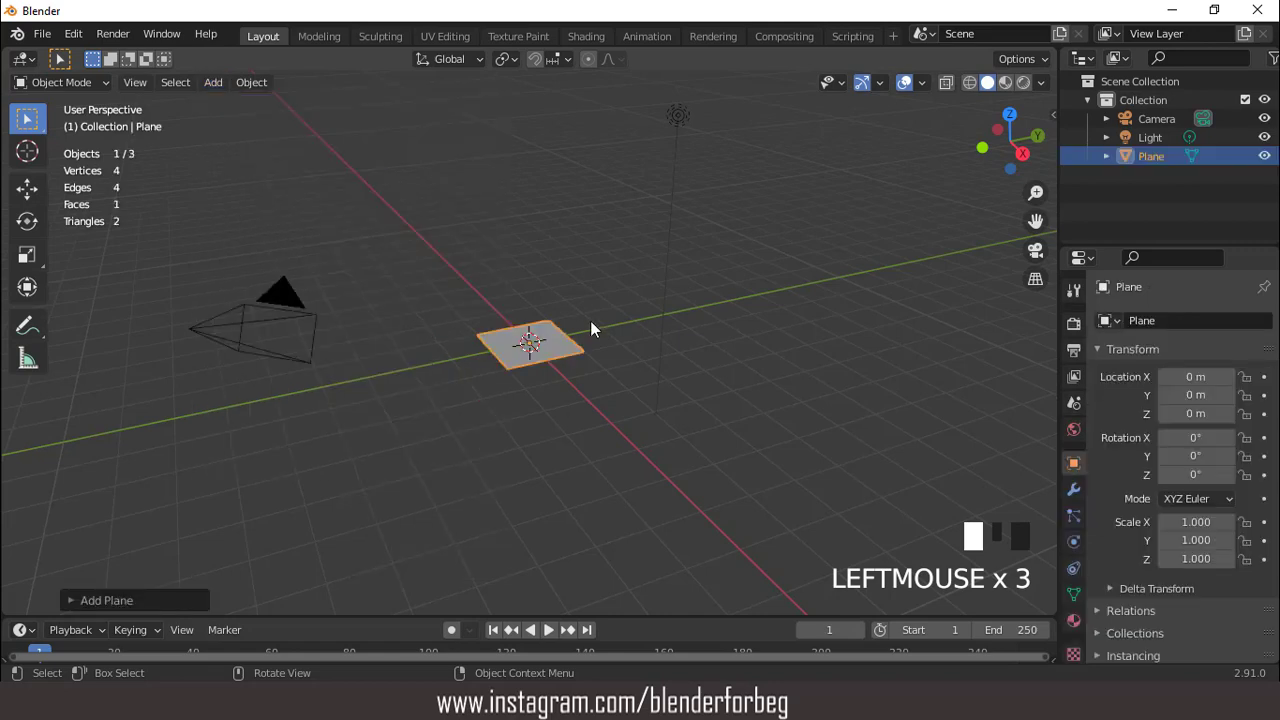
Cut the plane lengthwise with a centred loop parallel to the Y axis and another halfway across its +X half
scroll(592, 322, up, 3)
key(KP_7)
scroll(595, 326, up, 3)
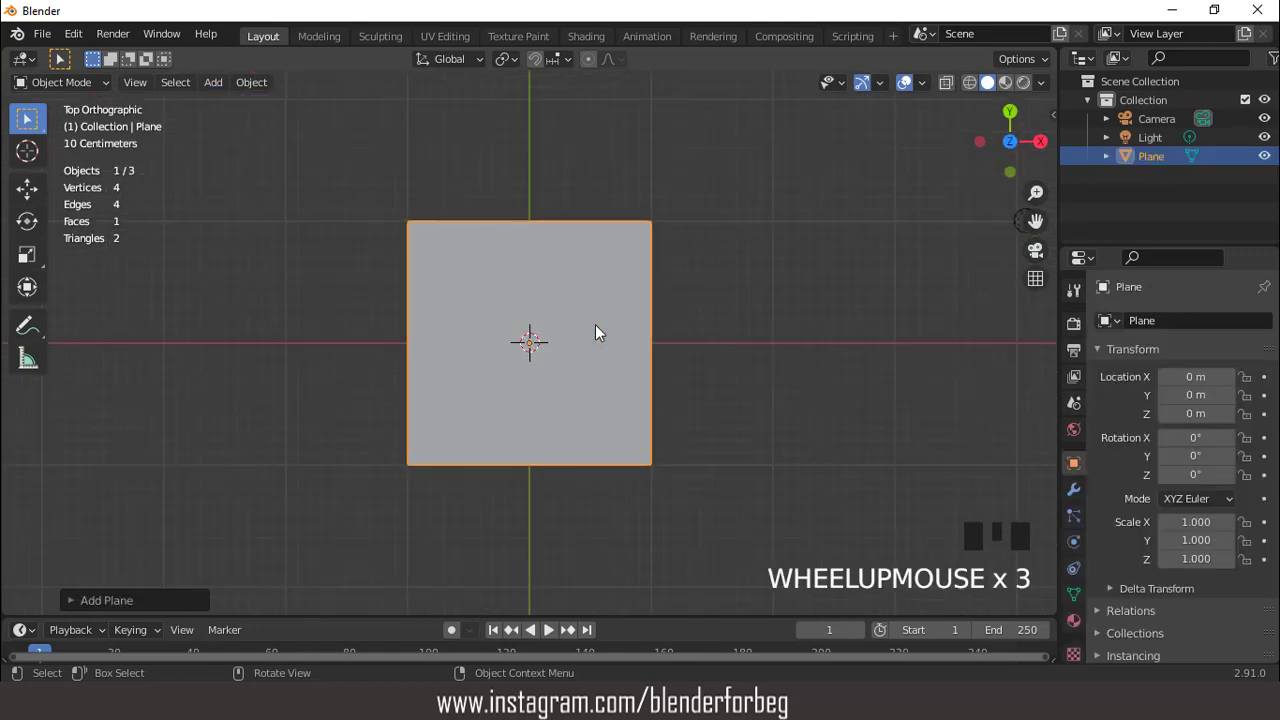
key(Tab)
key(ctrl+r)
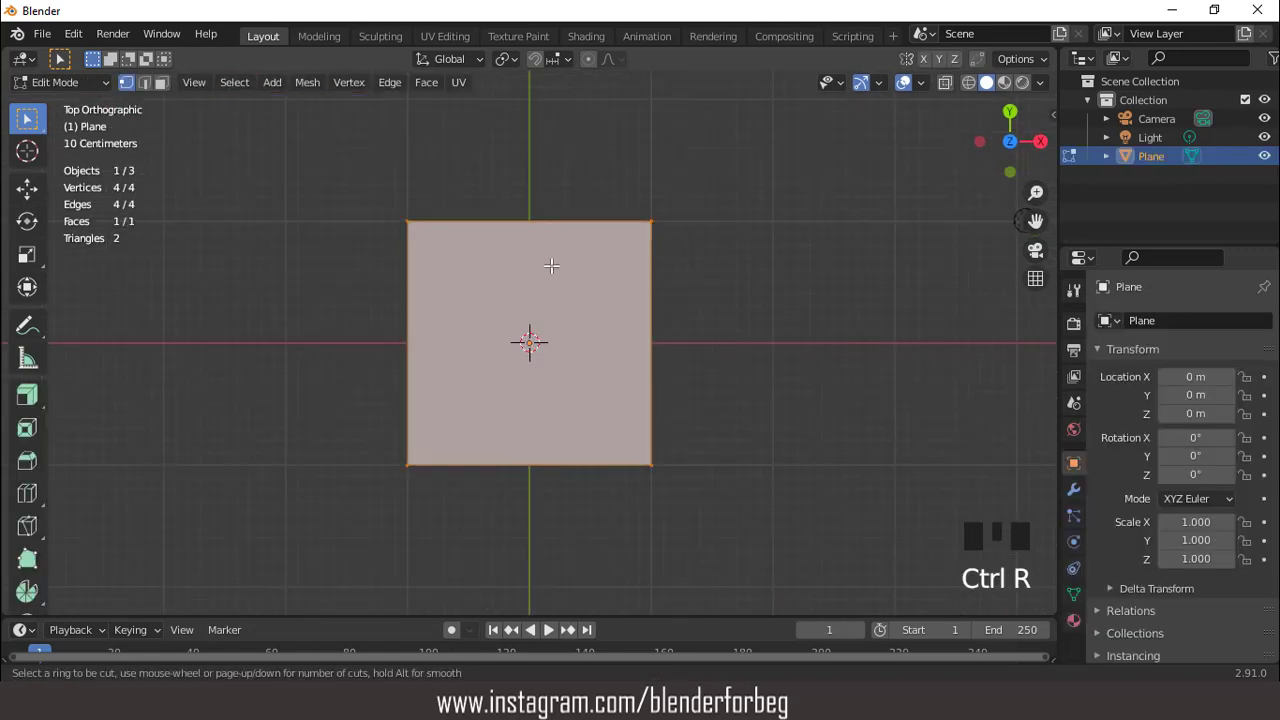
click(538, 232)
right_click(537, 233)
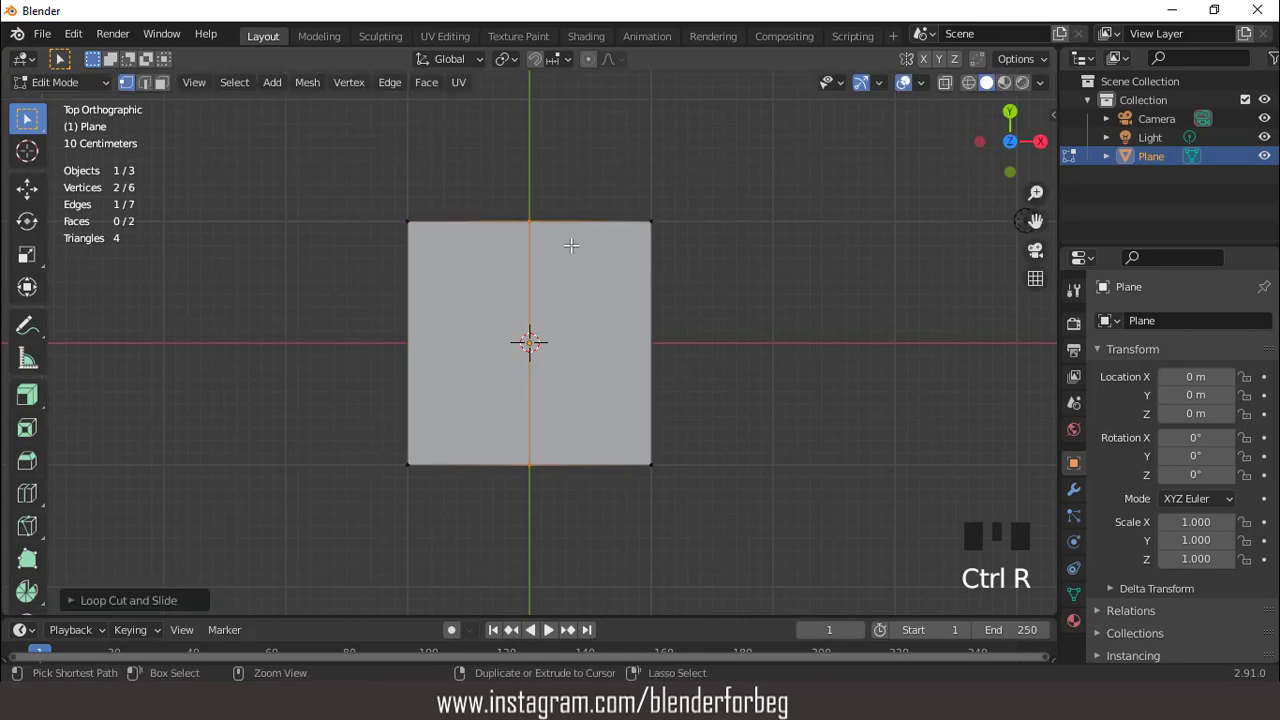
key(ctrl+r)
click(571, 245)
right_click(572, 246)
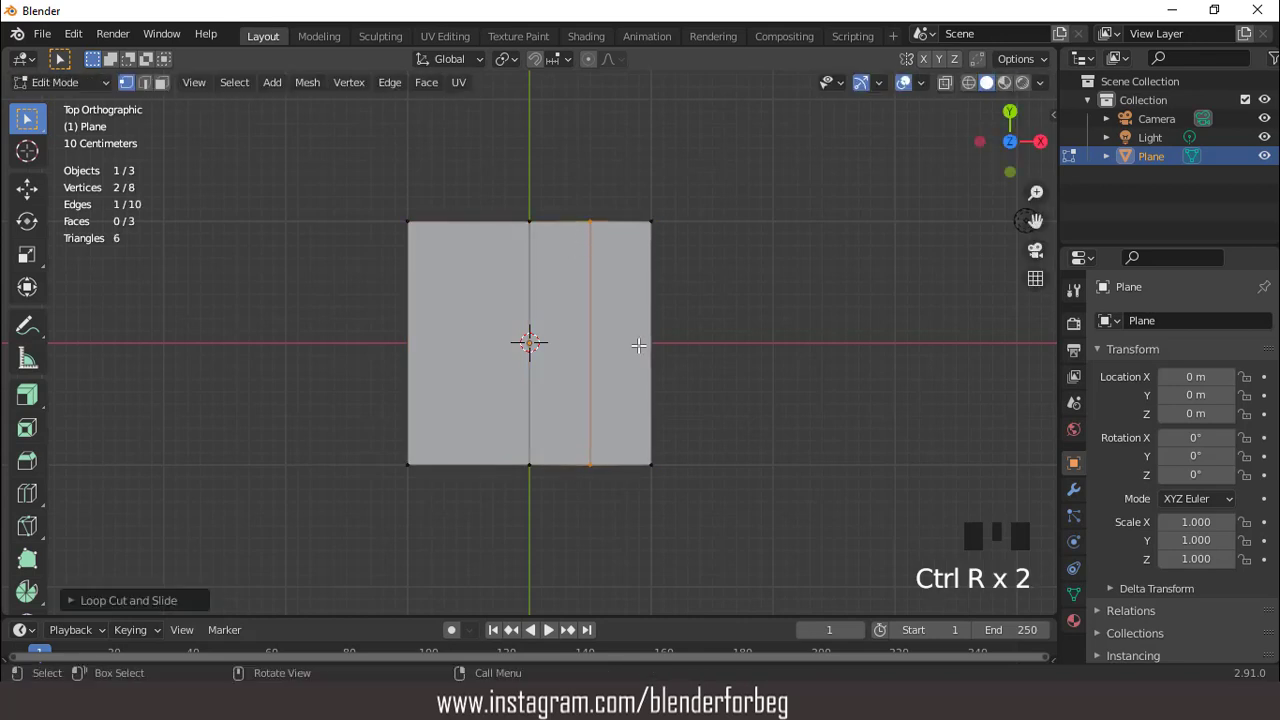
Add a centred loop cut across the plane parallel to the X axis
key(ctrl+r)
click(638, 345)
right_click(638, 345)
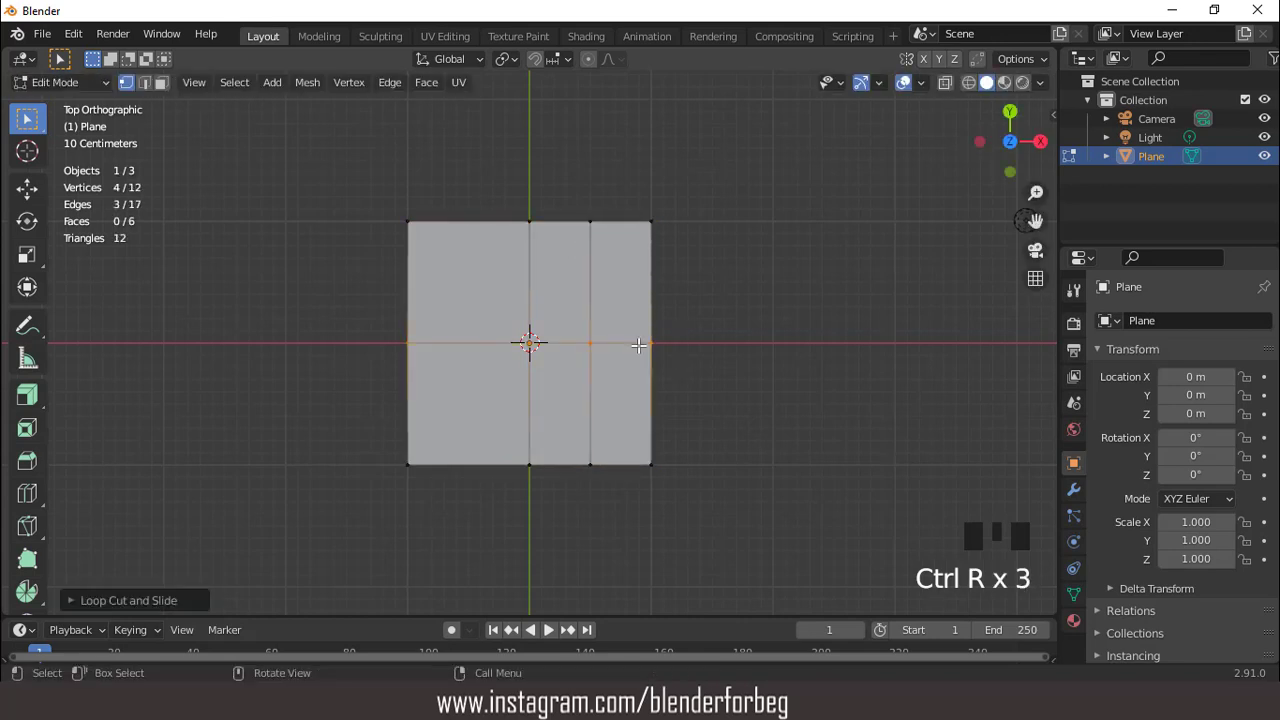
Raise the crosswise centre edge loop and the front edge of the off-centre cut along Z to form the roof ridges
key(2)
click(614, 348)
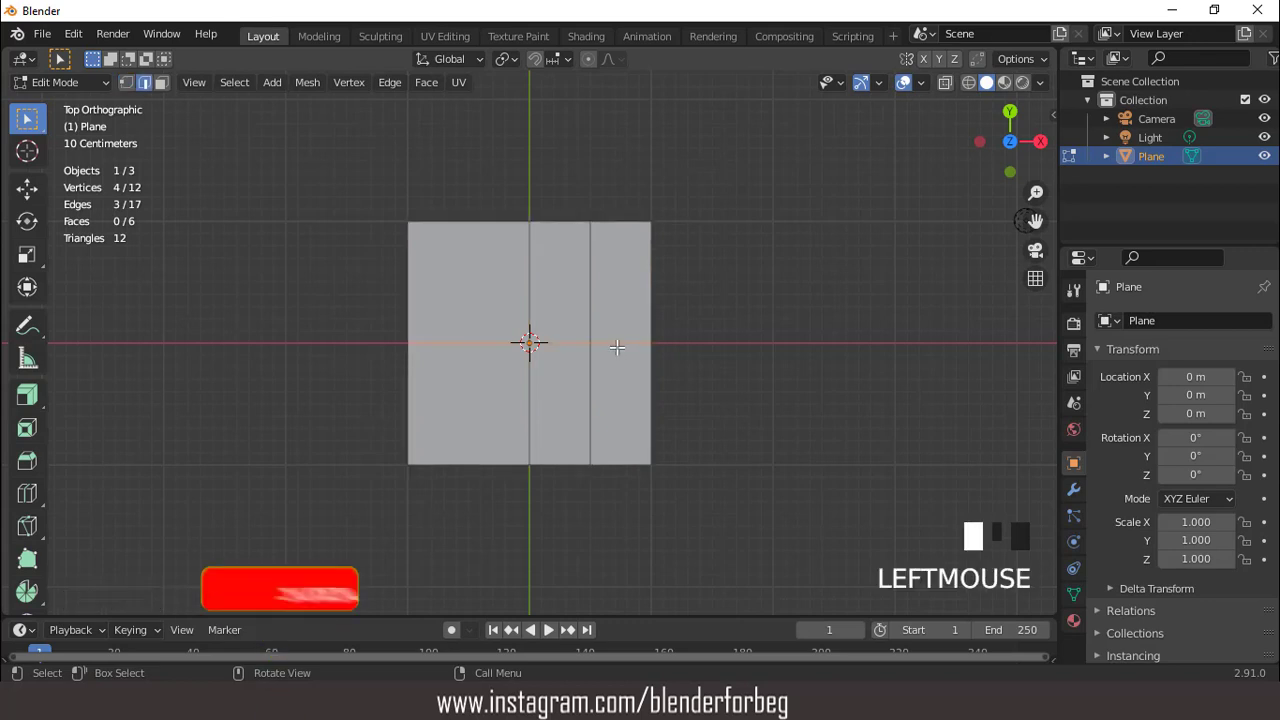
double_click(612, 349)
shift+click(591, 371)
key(KP_1)
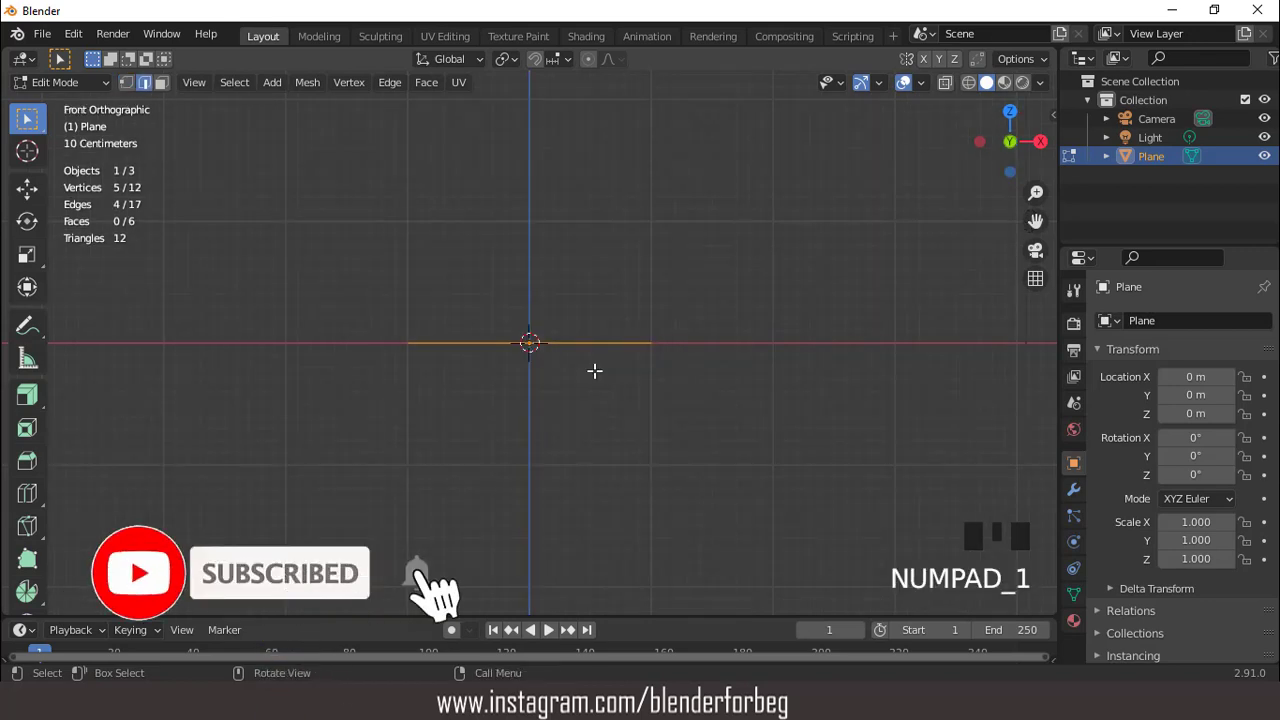
key(g)
key(z)
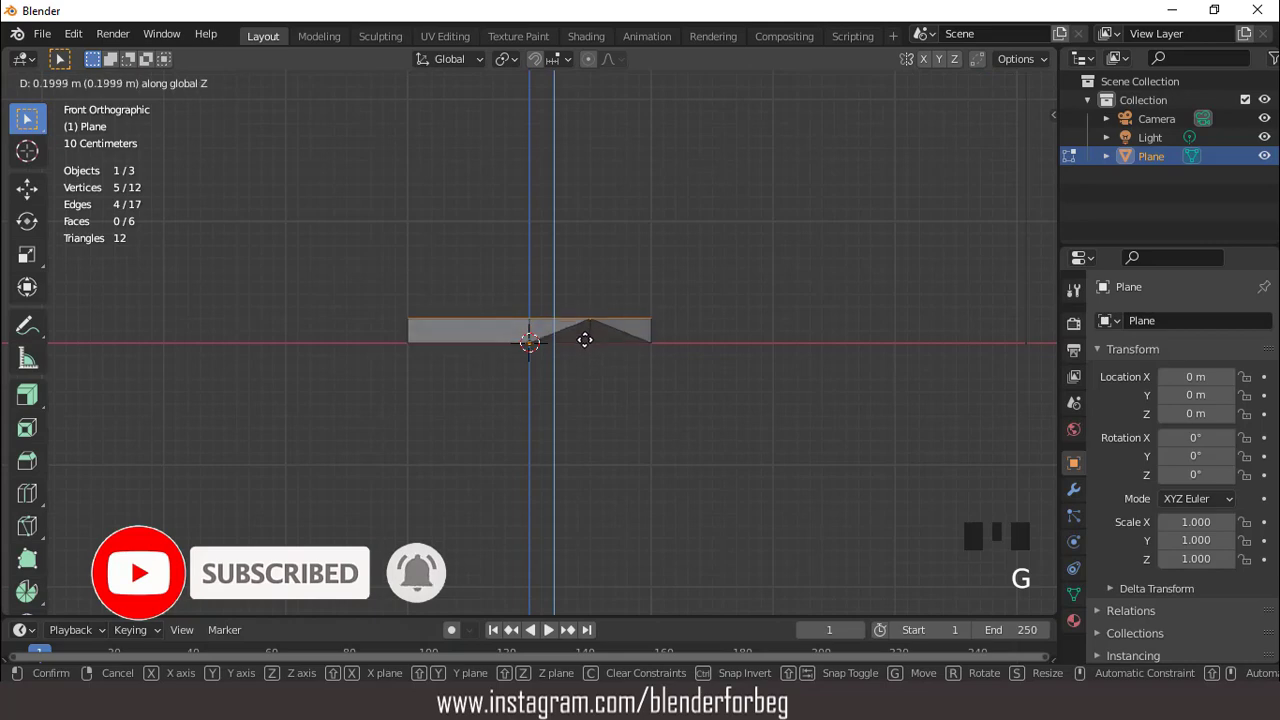
click(565, 294)
middle_drag(564, 292, 579, 338)
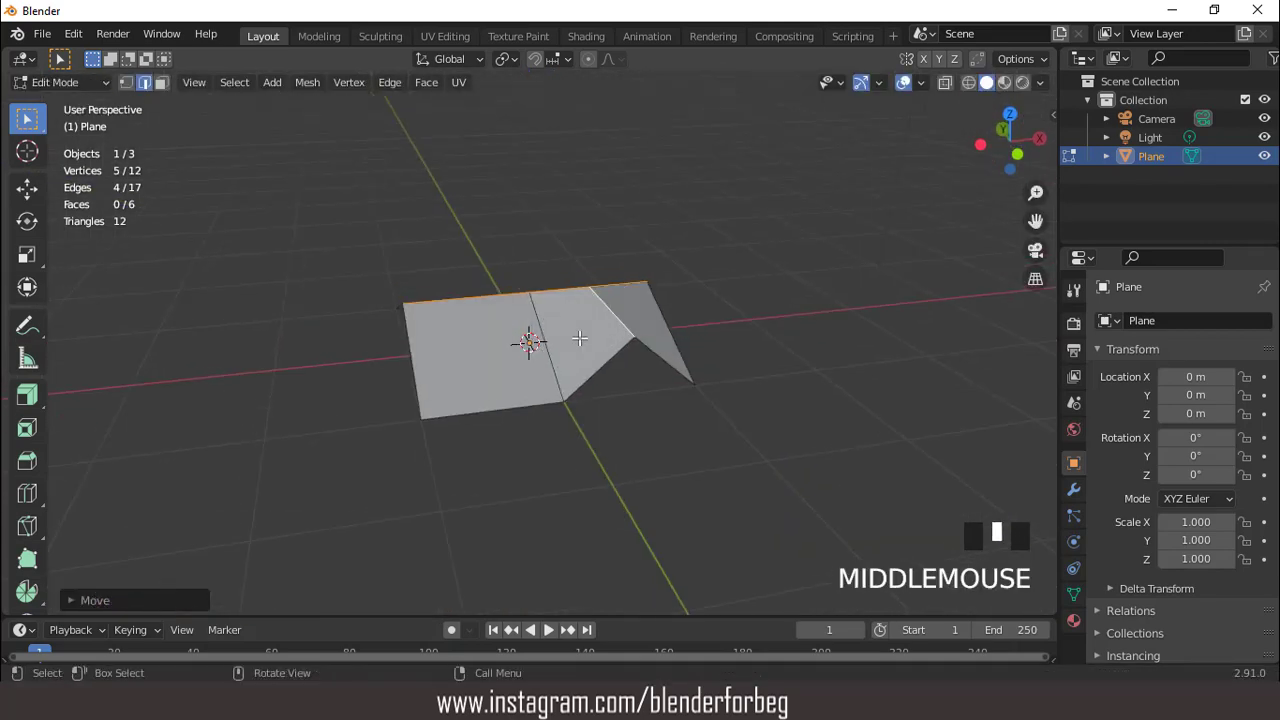
Raise the selected ridge edges slightly further to steepen the roof
key(KP_1)
scroll(579, 338, up, 2)
key(g)
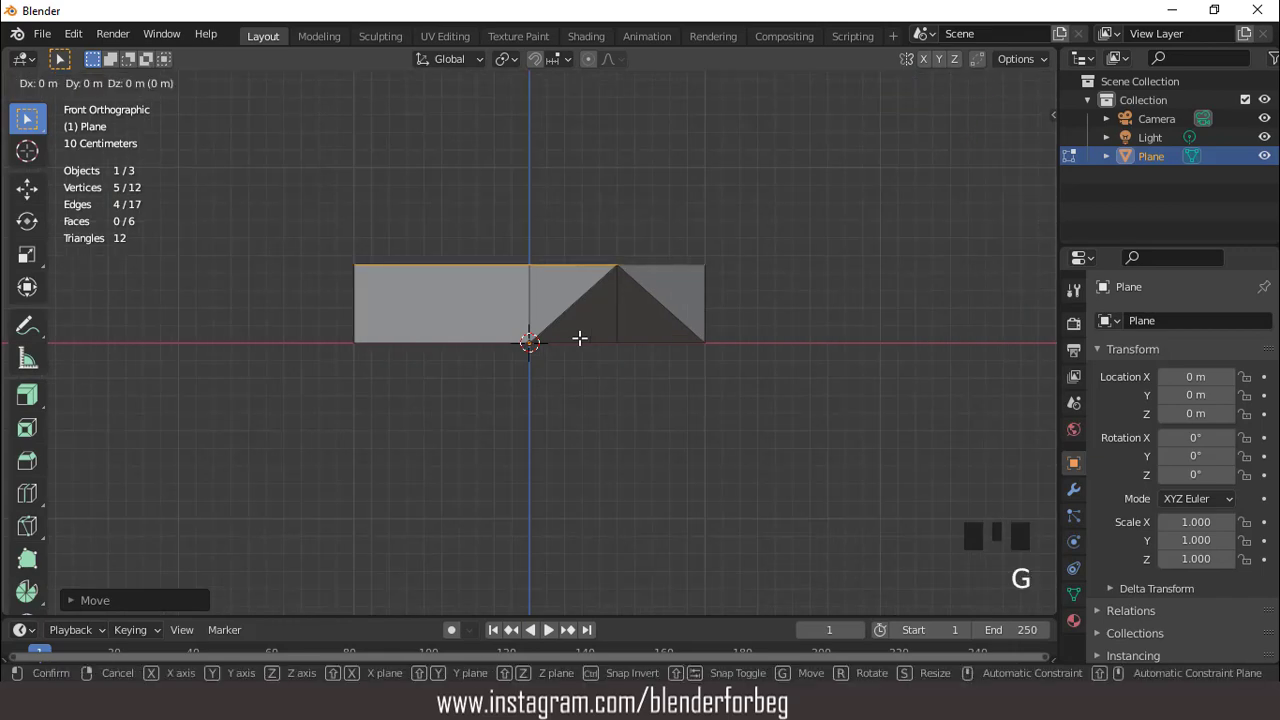
click(534, 289)
middle_drag(534, 289, 570, 368)
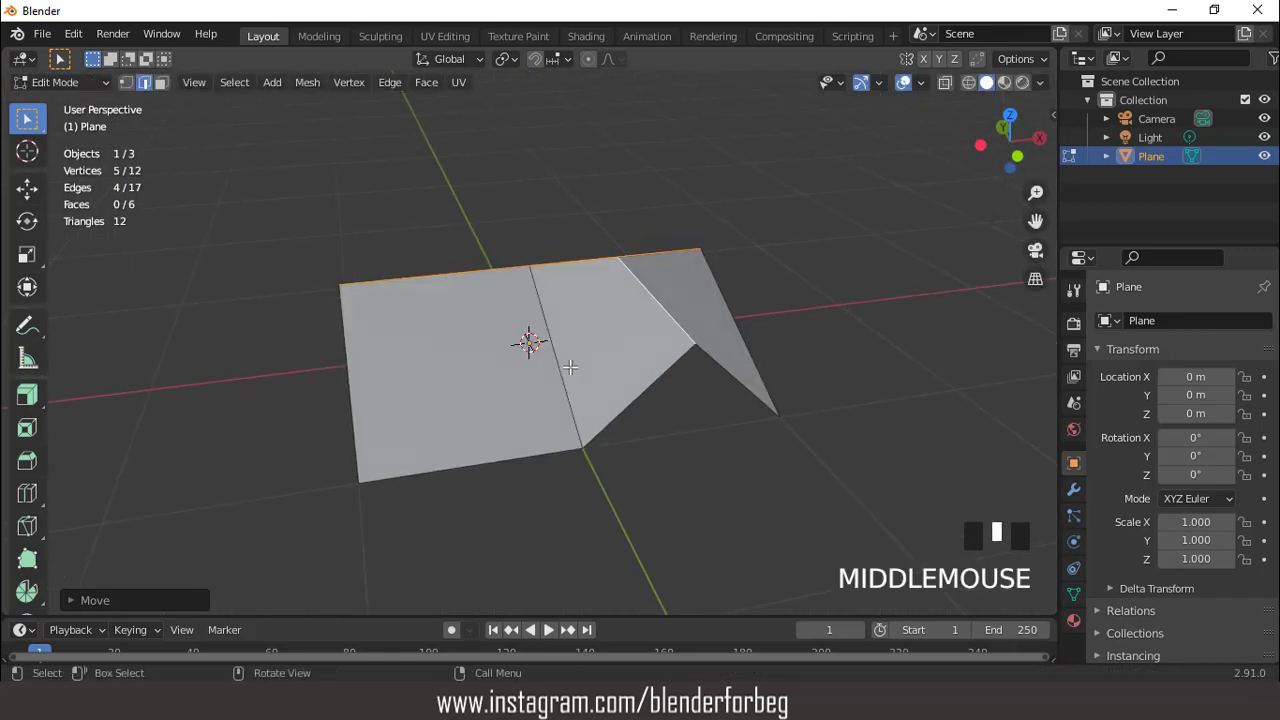
Extrude all roof faces upward by about 0.05 m to give the roof thickness
key(a)
key(3)
key(KP_1)
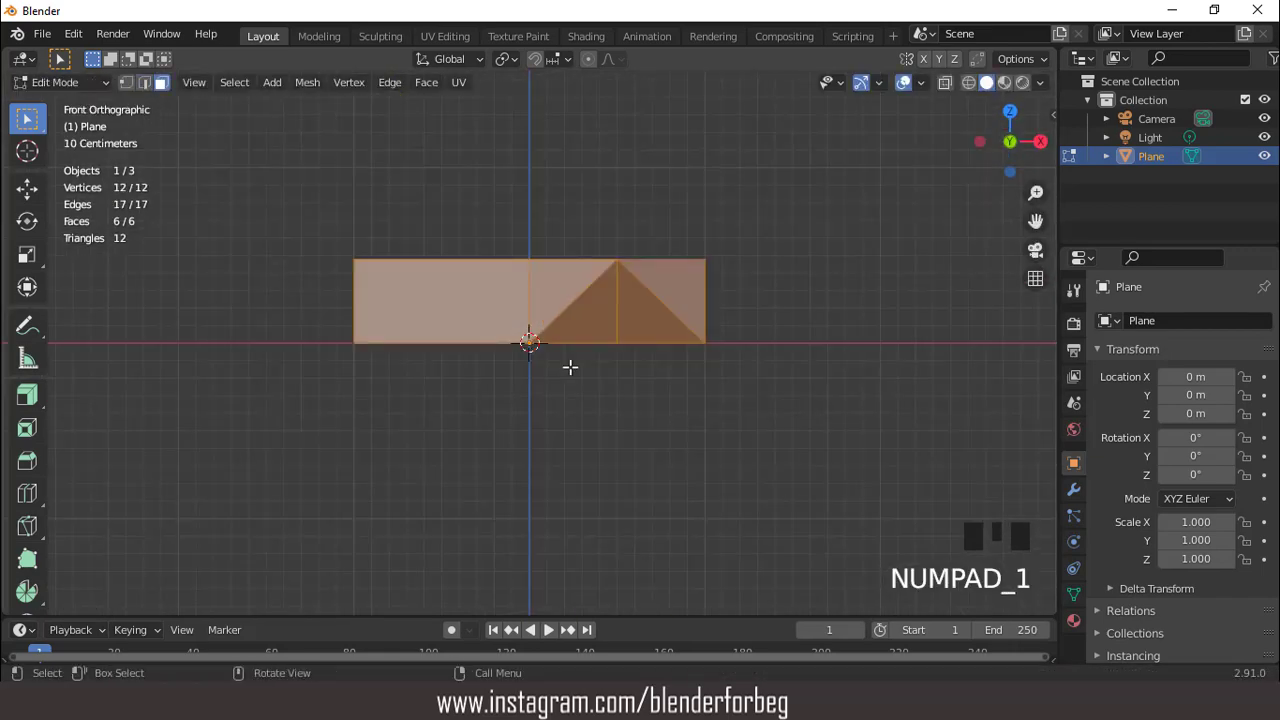
key(e)
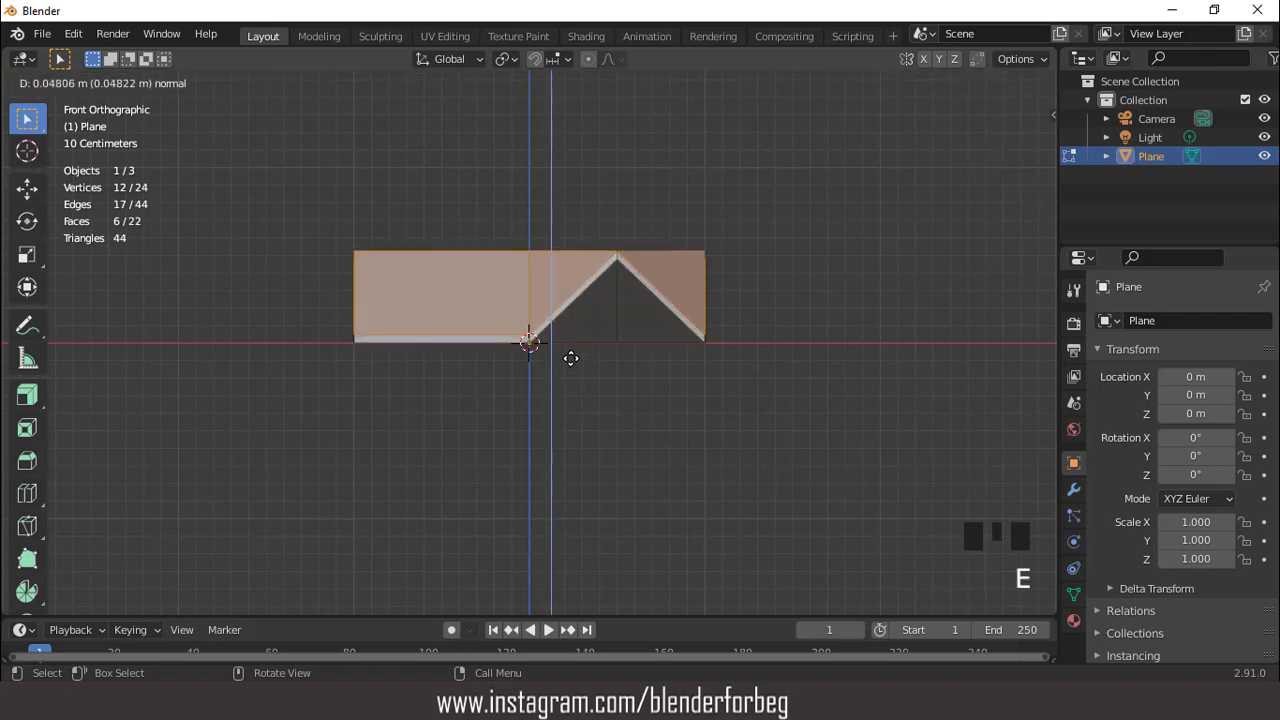
click(571, 358)
Move the whole roof mesh straight up along Z, well above the ground
key(a)
key(g)
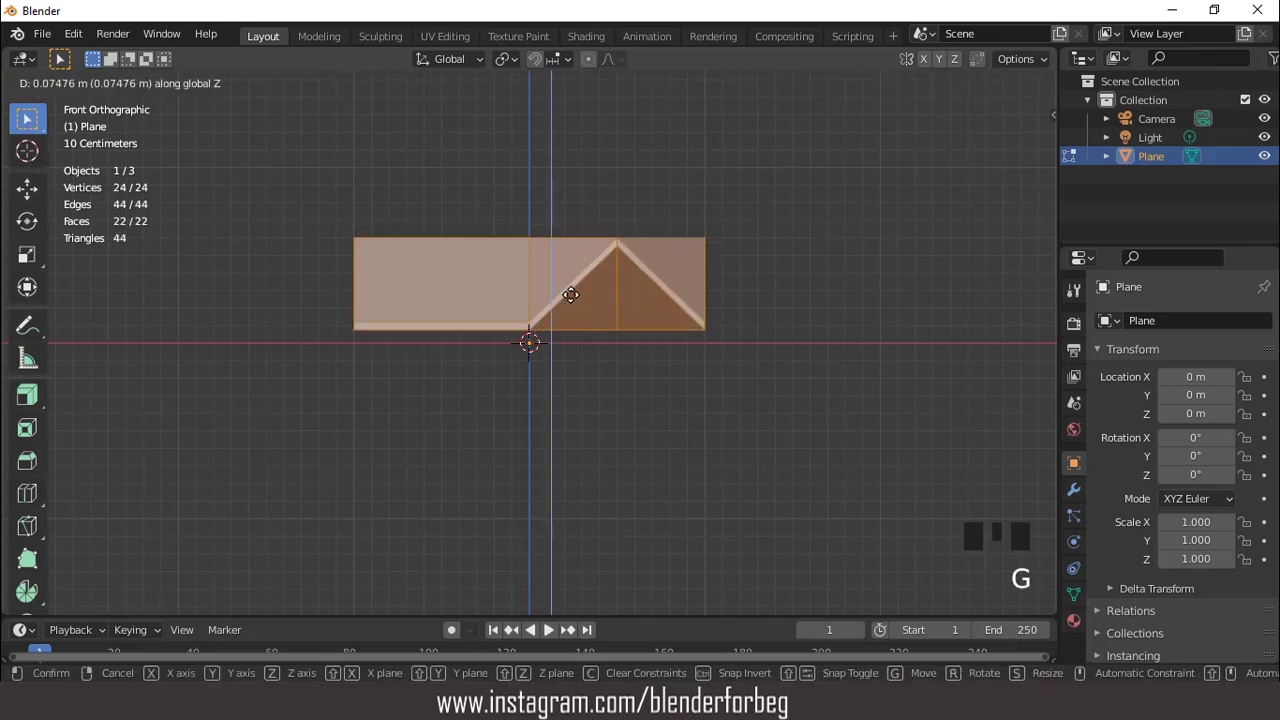
click(563, 224)
Inset the six underside faces of the roof by about 0.09 m
scroll(563, 226, down, 2)
key(ctrl+KP_7)
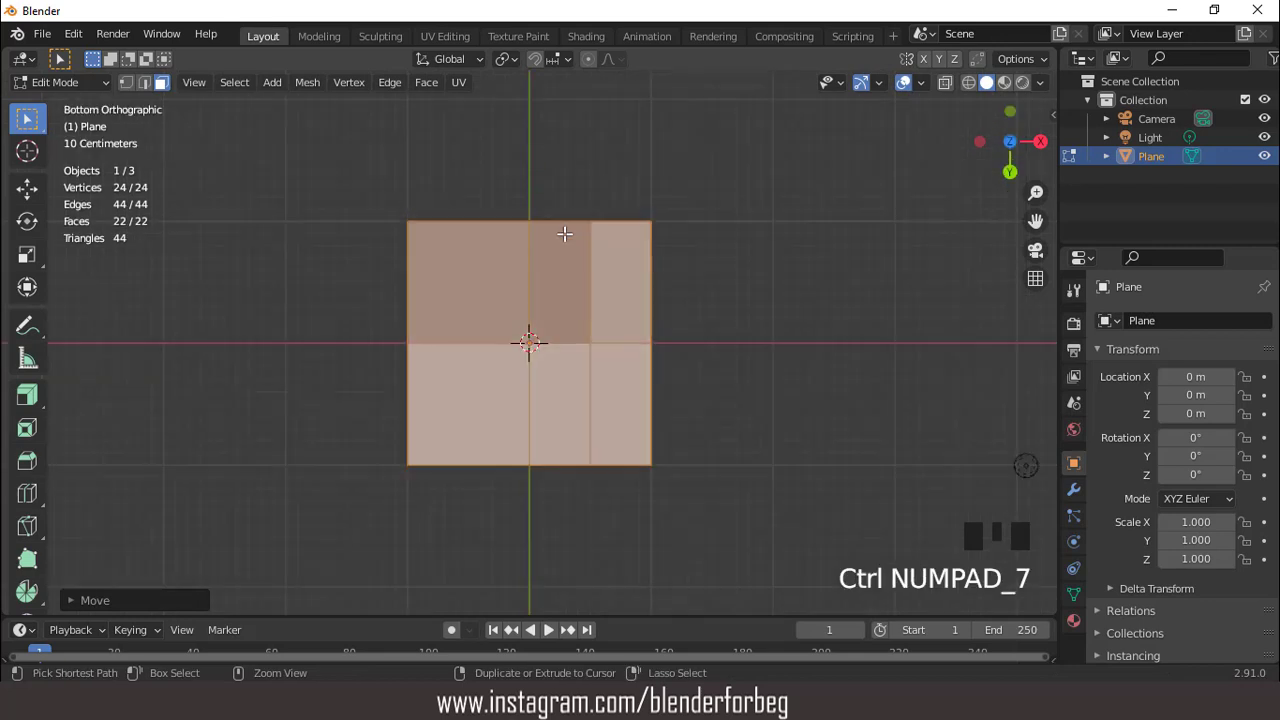
click(731, 310)
drag(460, 276, 666, 409)
scroll(695, 414, up, 1)
key(i)
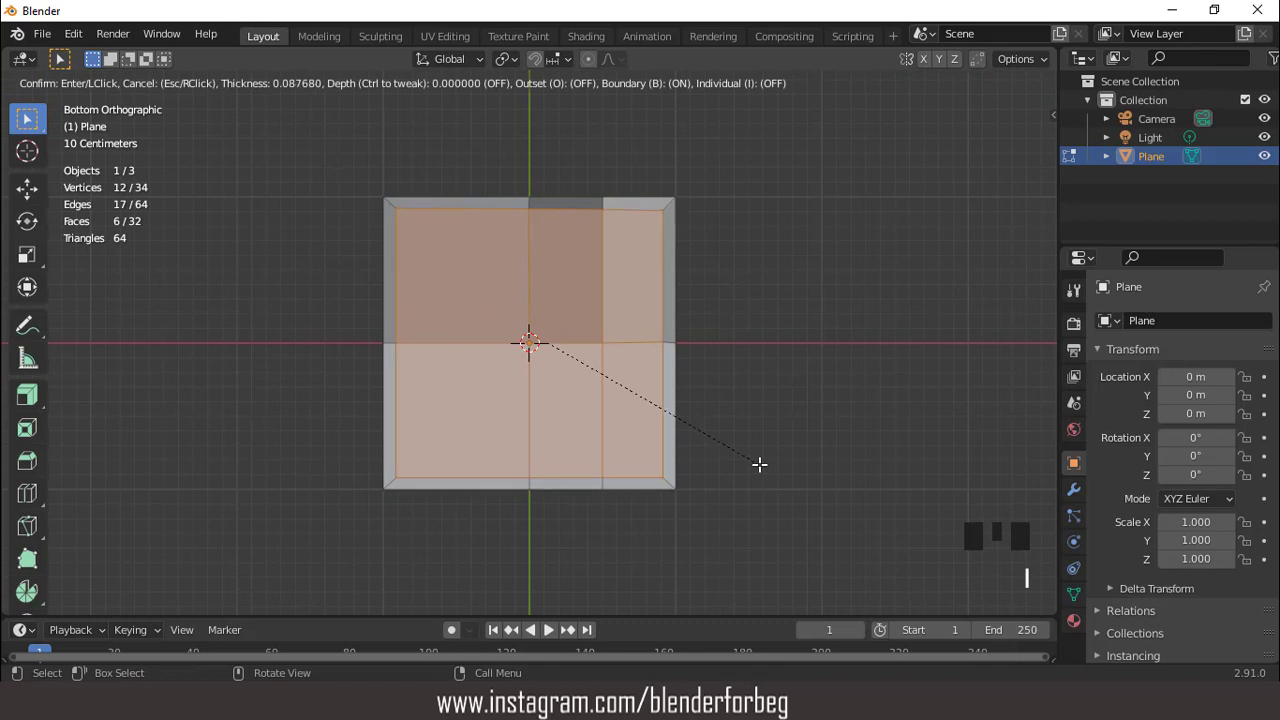
click(759, 464)
Straighten the front inset edges on the roof's underside by scaling them to 0 along Y
key(2)
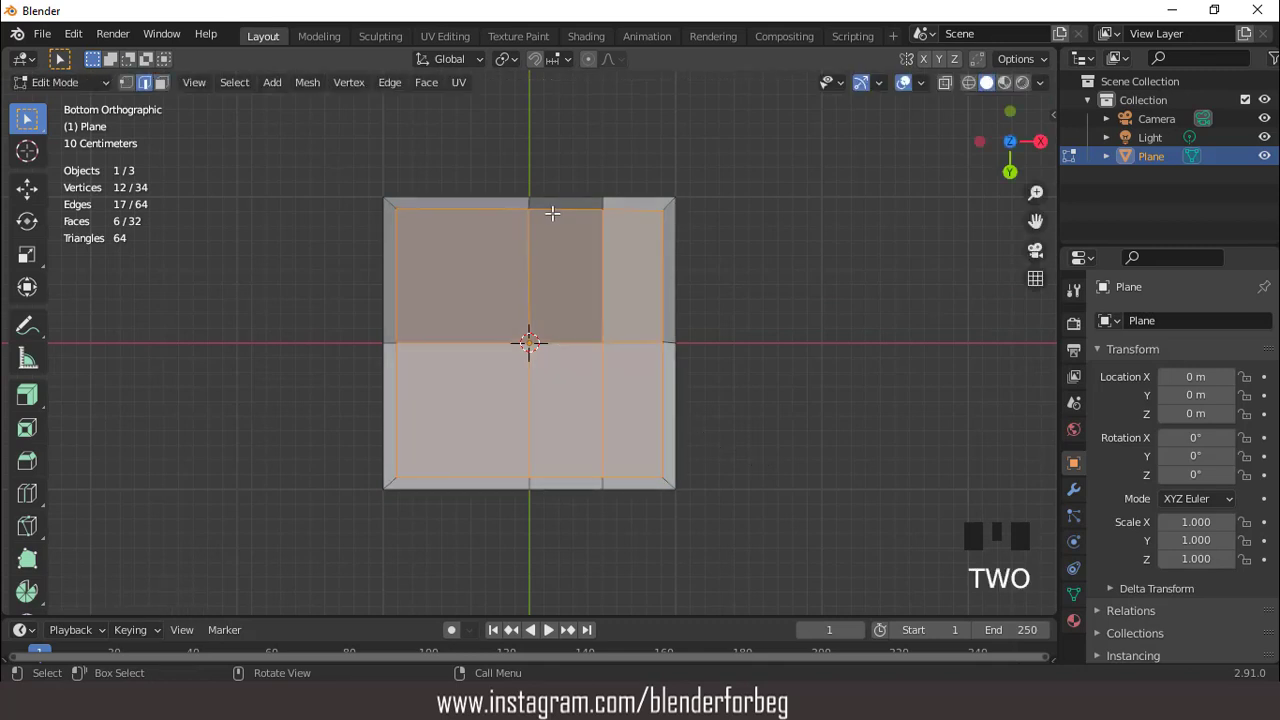
click(497, 208)
shift+click(625, 210)
key(s)
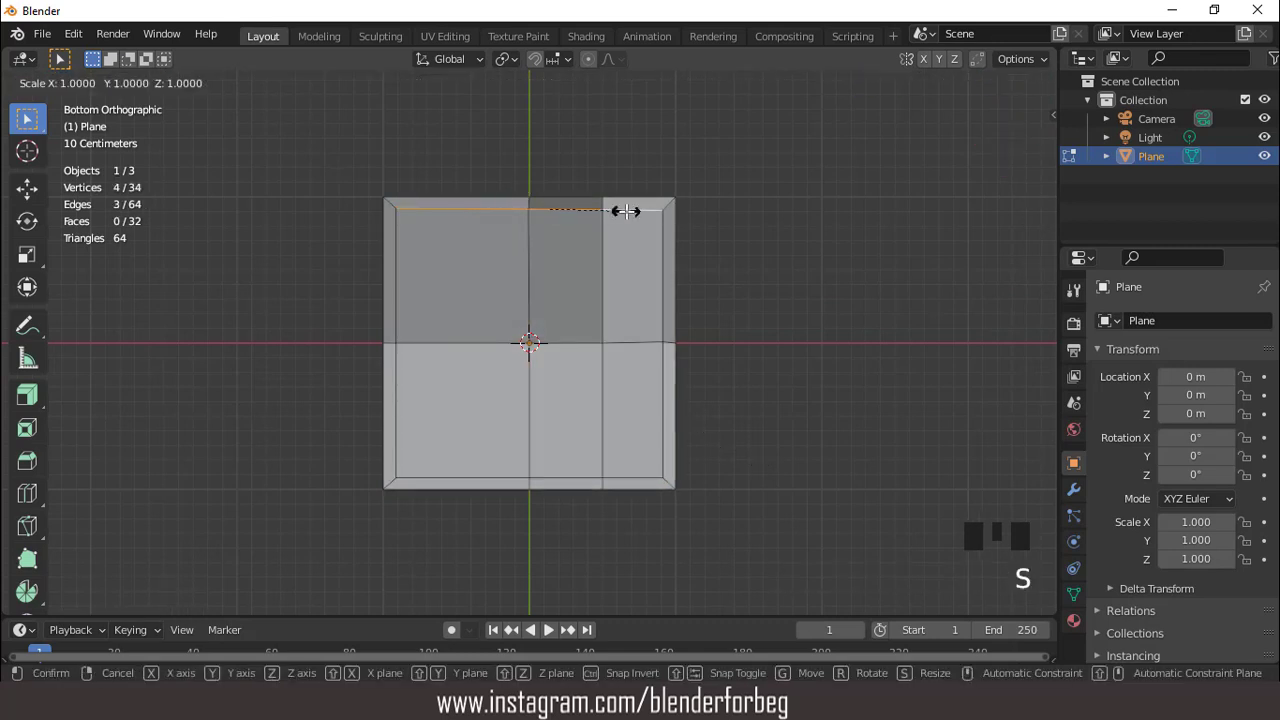
key(y)
key(0)
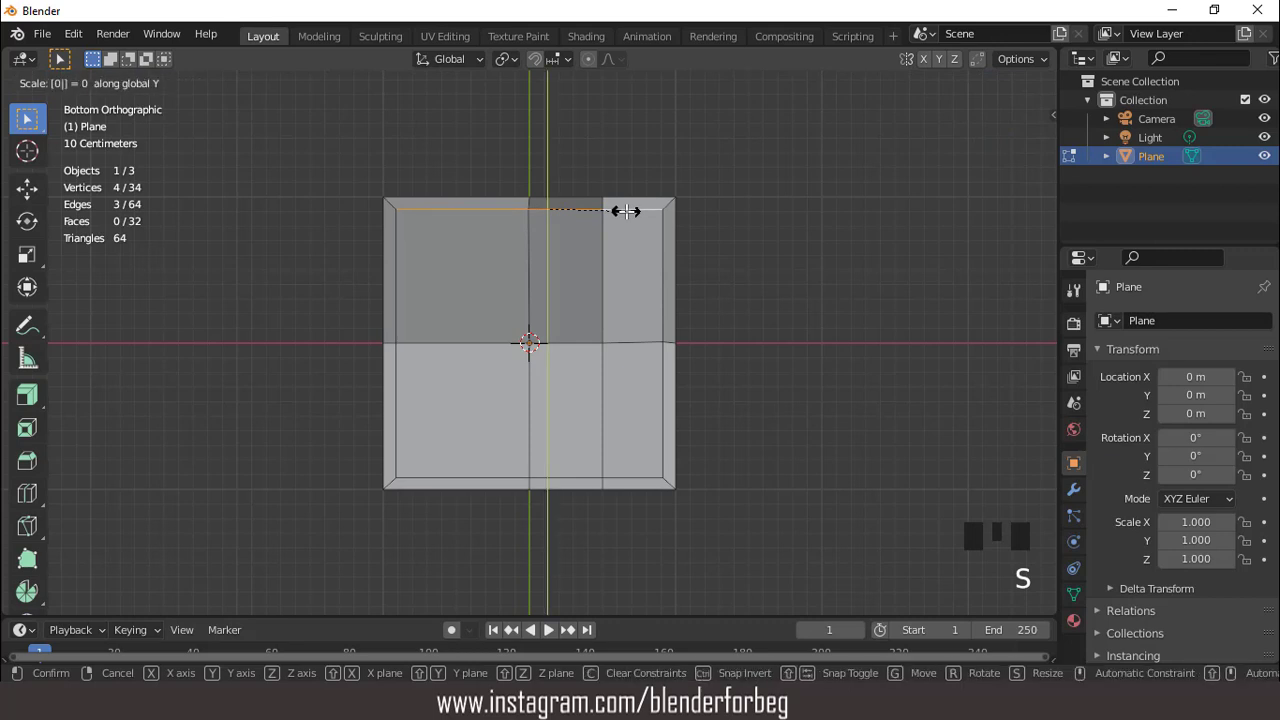
key(Return)
Straighten the rear inset edges on the roof's underside by scaling them to 0 along Y
click(635, 478)
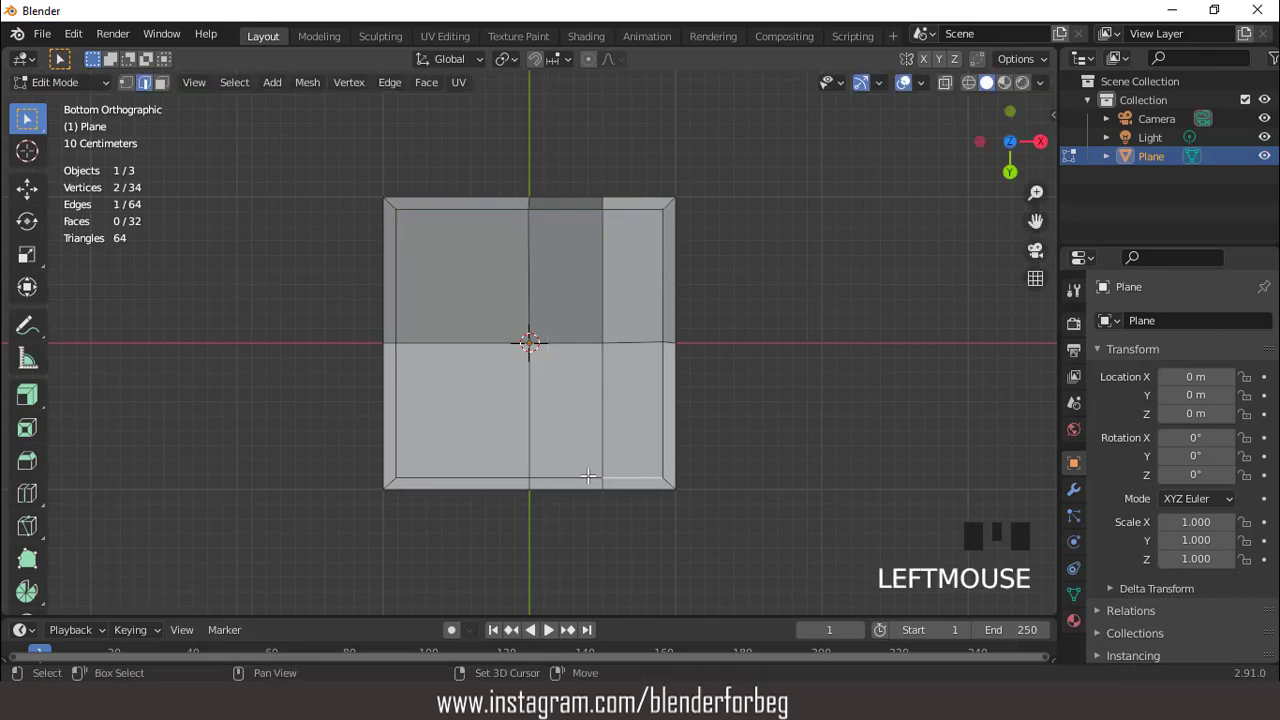
shift+click(495, 477)
key(s)
key(y)
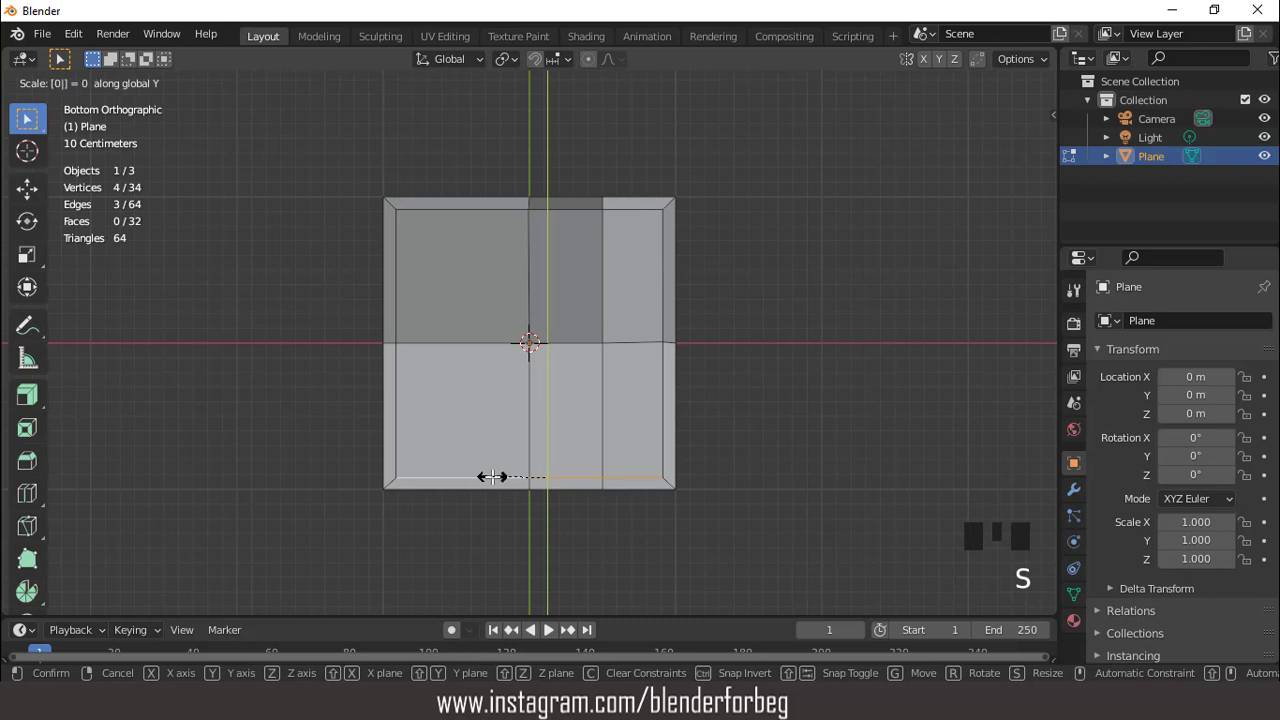
key(Return)
scroll(546, 380, down, 2)
scroll(520, 316, up, 2)
Extrude the six inset underside faces straight down along Z to form the house walls
key(3)
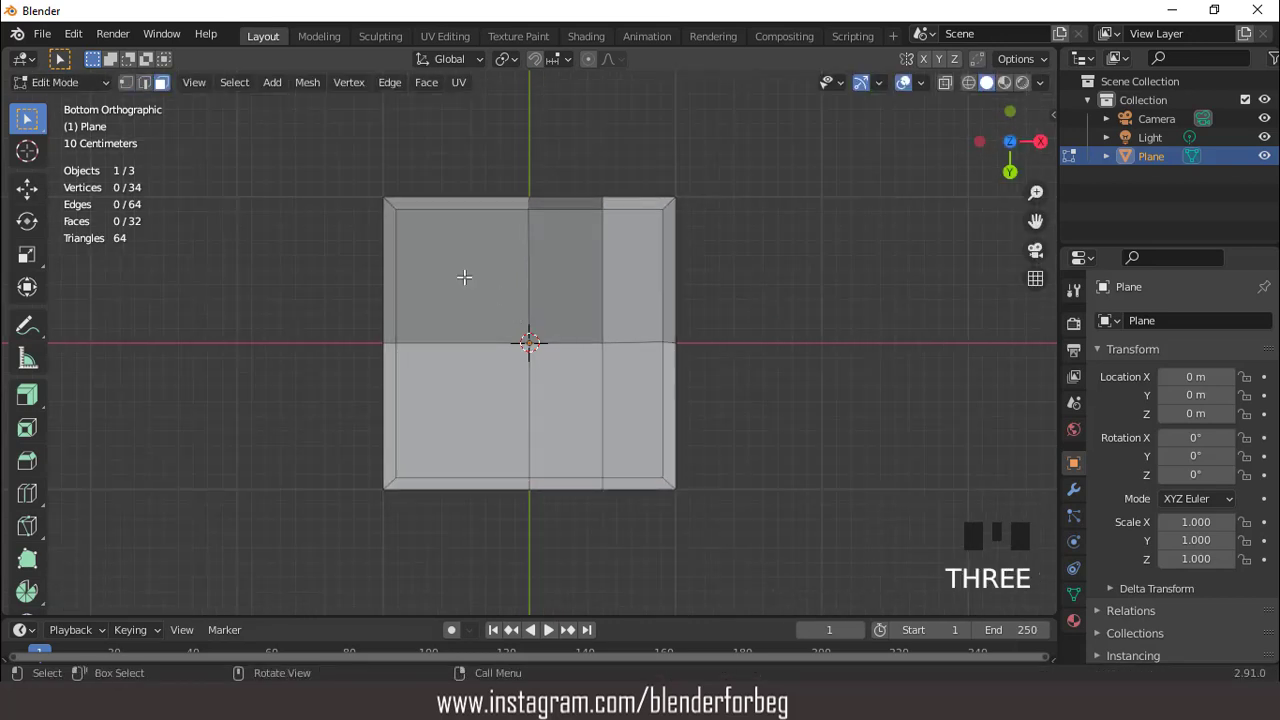
drag(464, 277, 640, 424)
scroll(640, 424, down, 3)
middle_drag(640, 424, 463, 465)
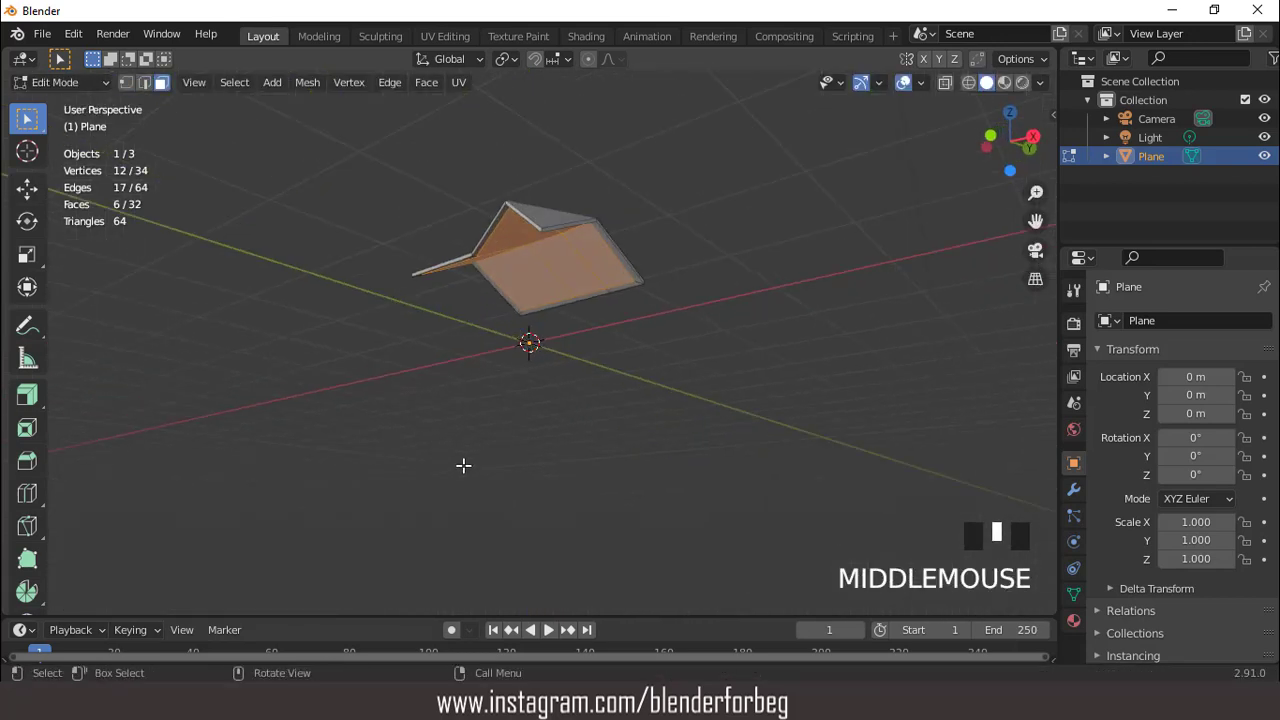
key(KP_3)
scroll(563, 393, up, 1)
key(e)
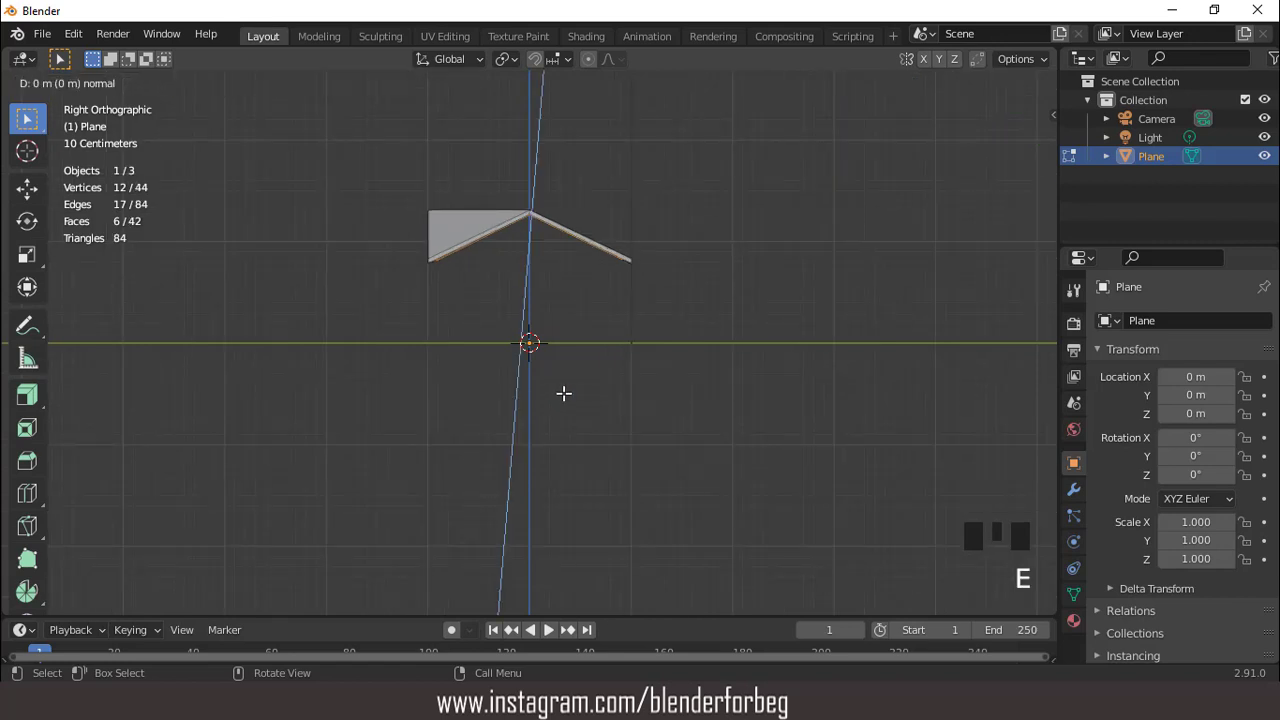
key(z)
click(583, 510)
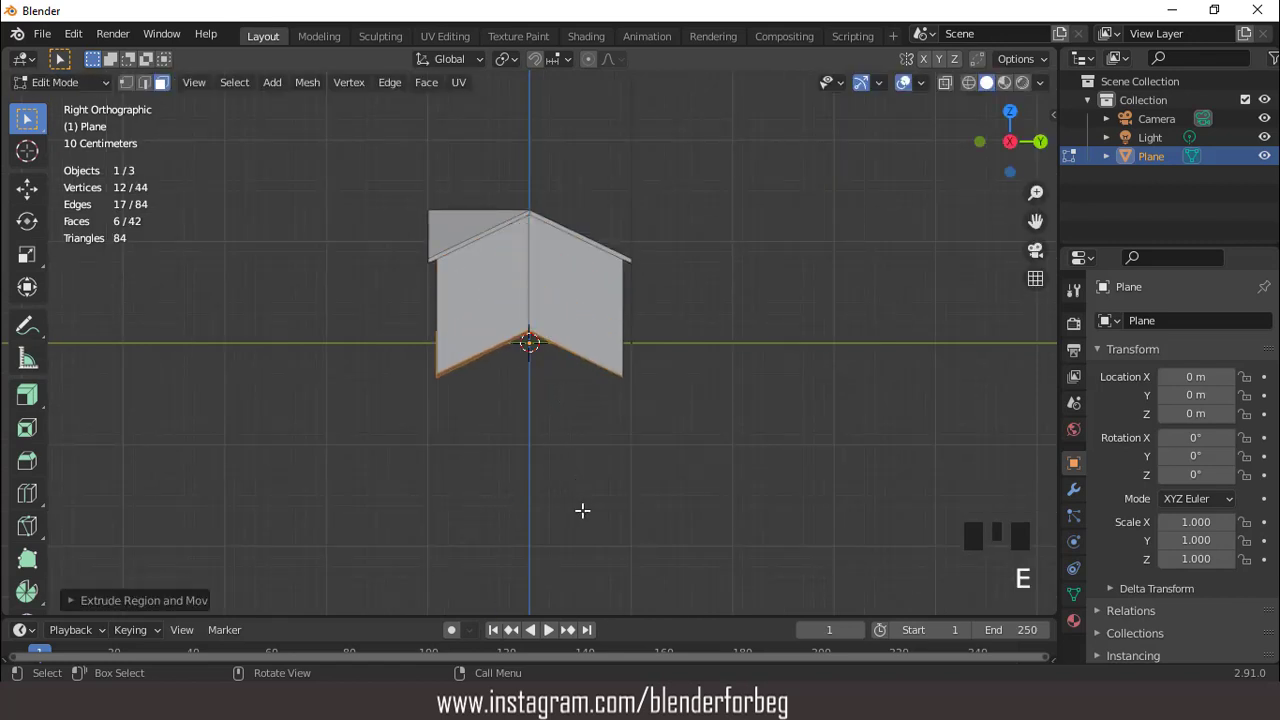
Flatten the bottom faces of the walls by scaling them to 0 along Z
key(KP_1)
scroll(760, 457, up, 3)
key(s)
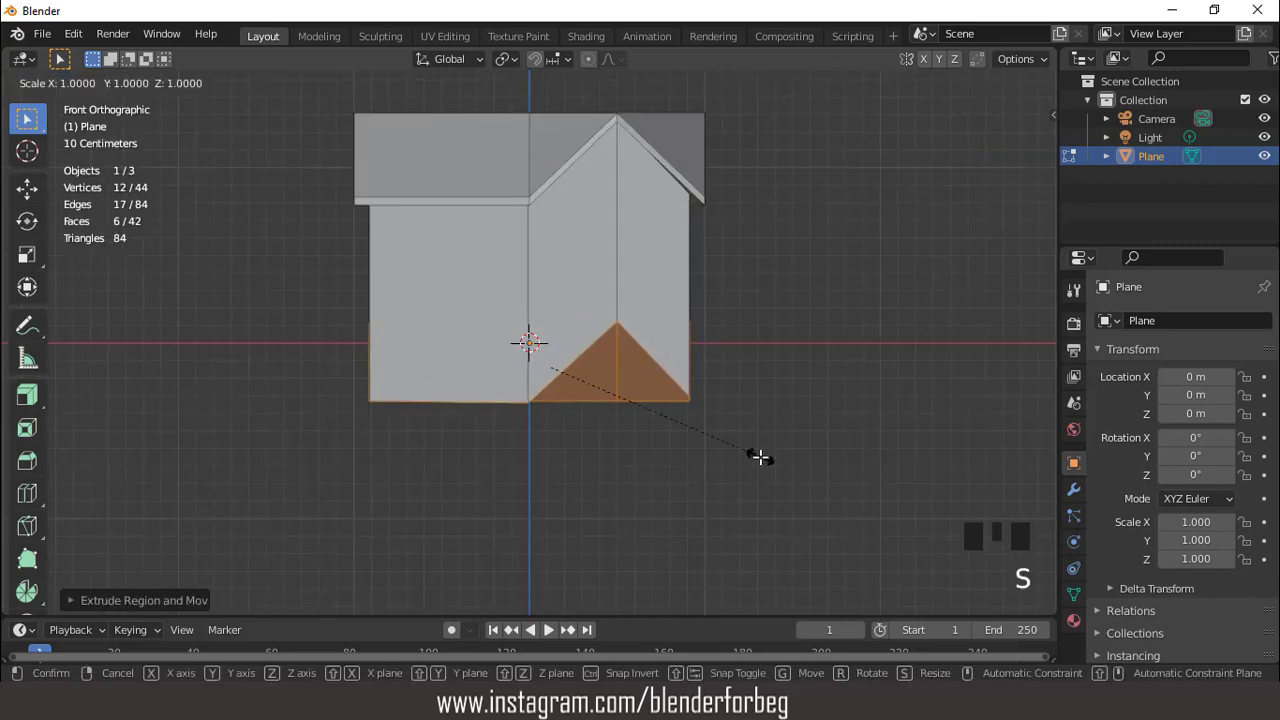
key(z)
key(0)
click(760, 457)
Move the flattened bottom faces up along Z by about 0.27 m to shorten the walls
key(g)
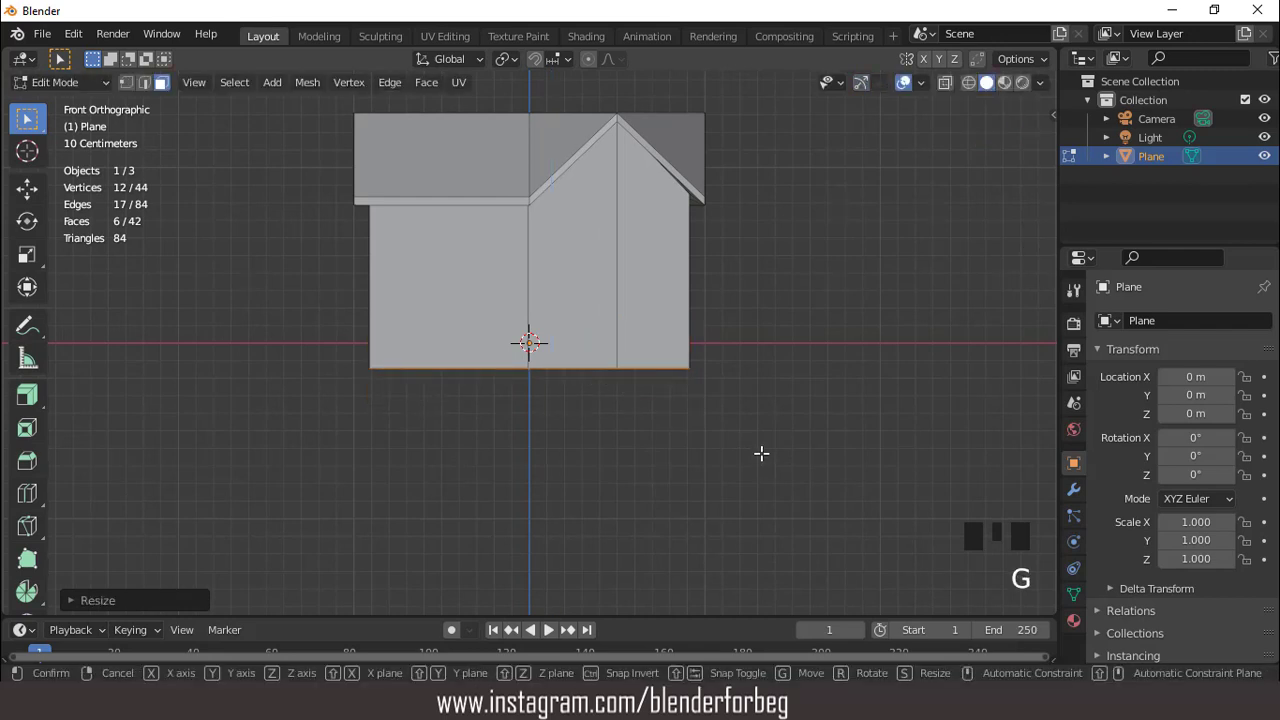
key(z)
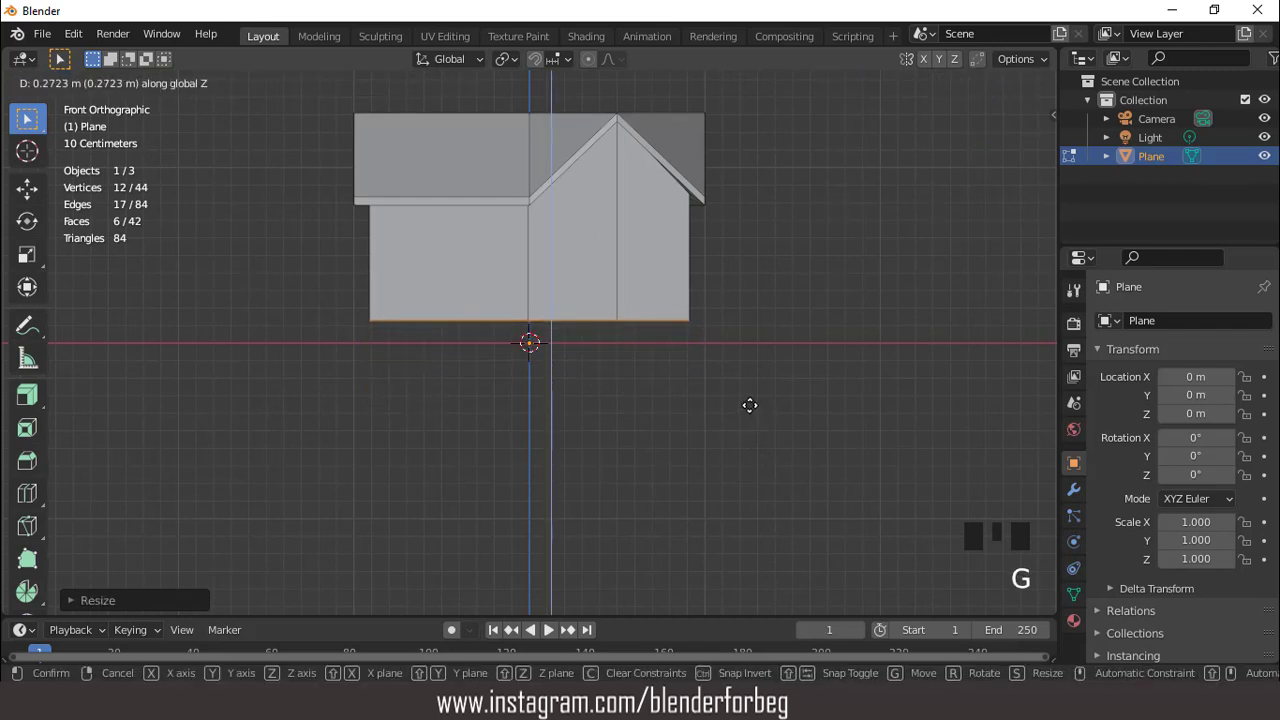
click(750, 404)
scroll(714, 386, down, 2)
middle_drag(714, 386, 646, 380)
Extrude the bottom faces downward by about 0.05 m to form a base strip
scroll(646, 380, up, 1)
key(KP_1)
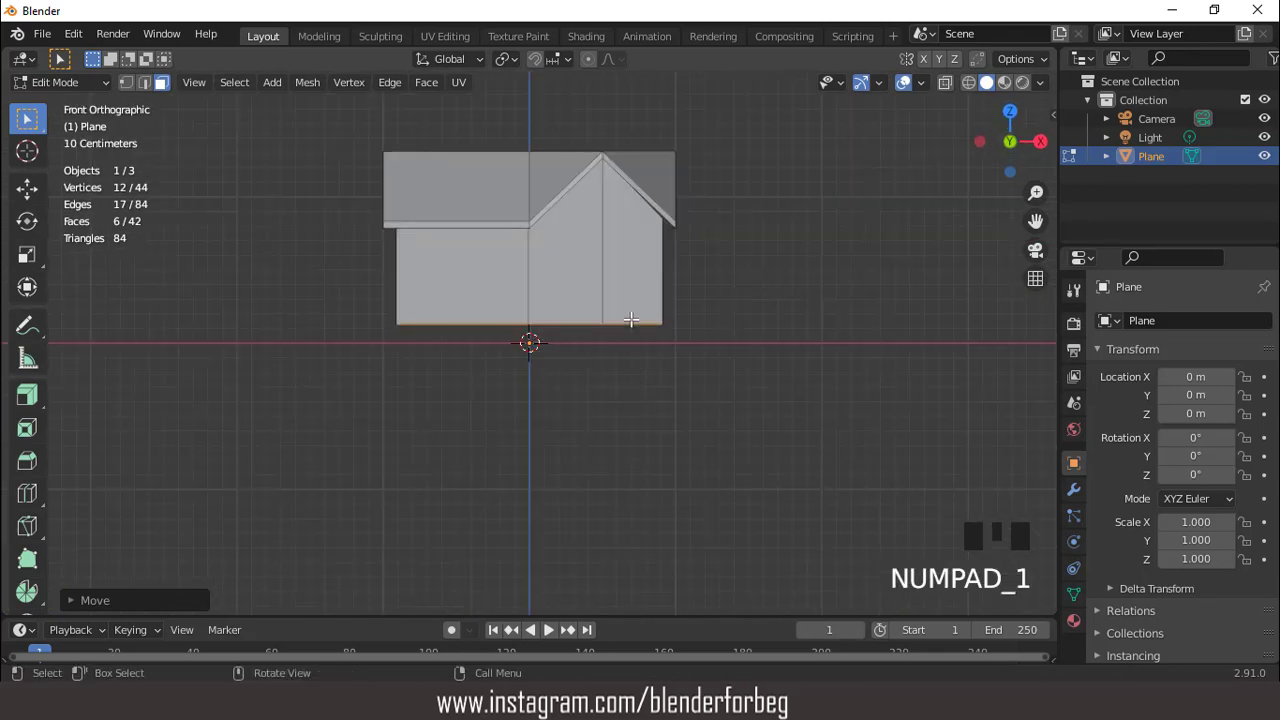
scroll(631, 319, up, 3)
key(e)
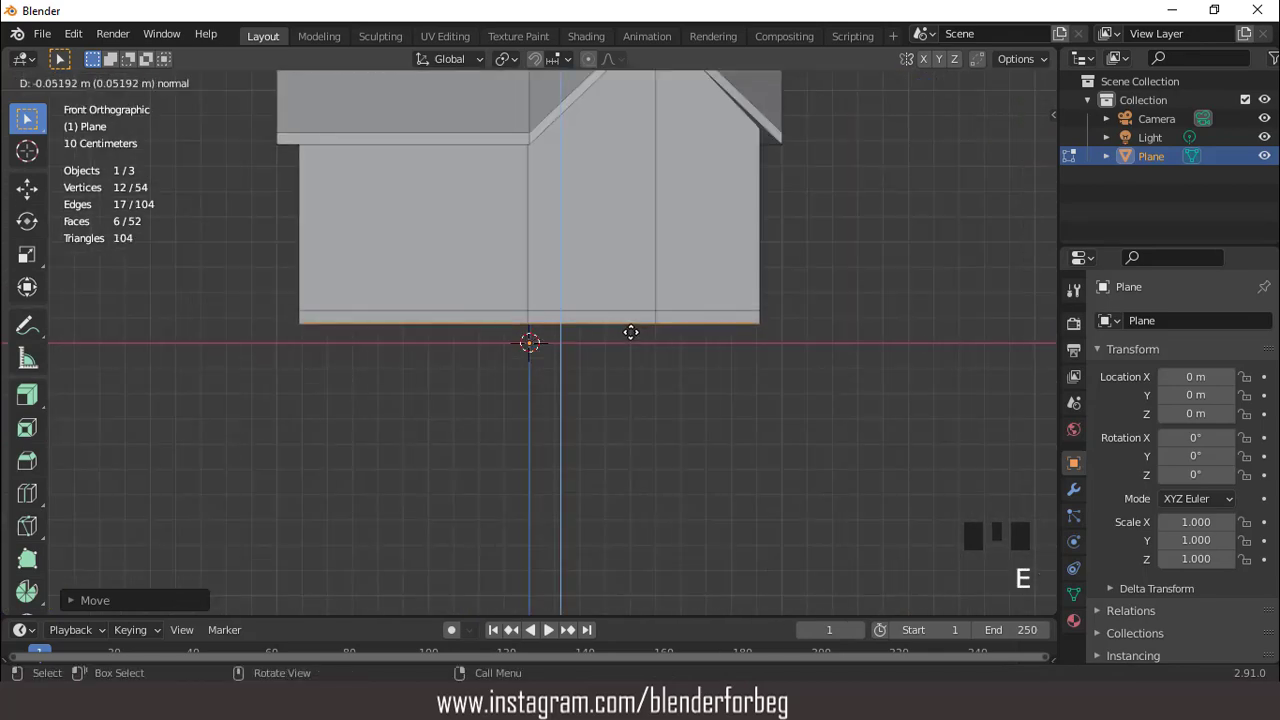
click(629, 334)
Extrude the ring of base strip faces and fatten it outward by 0.0428 m with Offset Even enabled
middle_drag(629, 337, 570, 365)
click(604, 358)
alt+click(604, 359)
scroll(570, 365, up, 1)
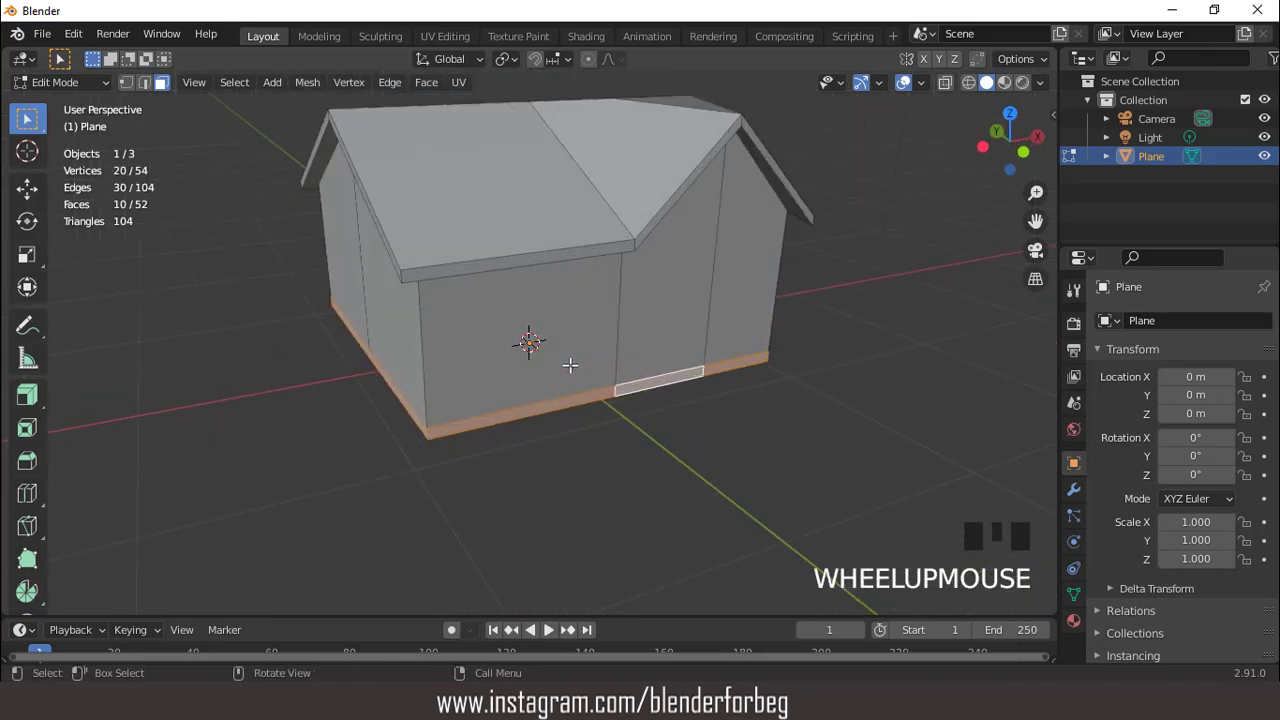
key(e)
right_click(570, 365)
key(alt+s)
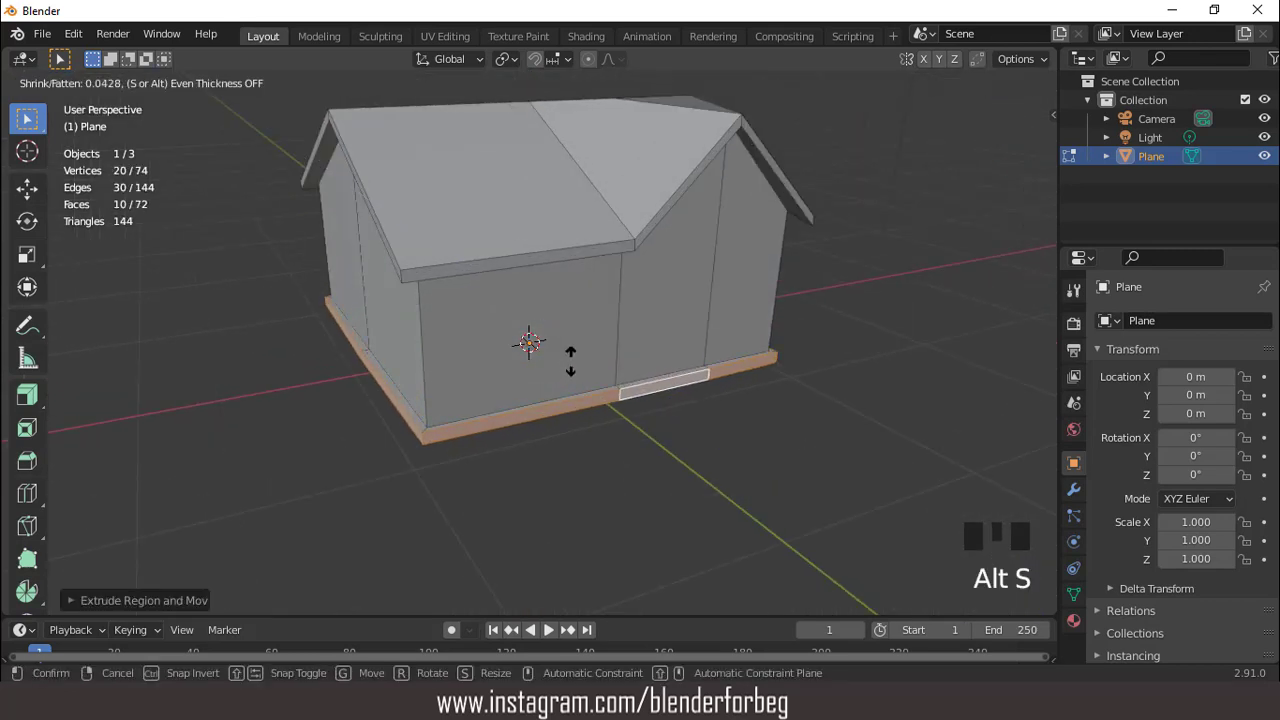
click(570, 361)
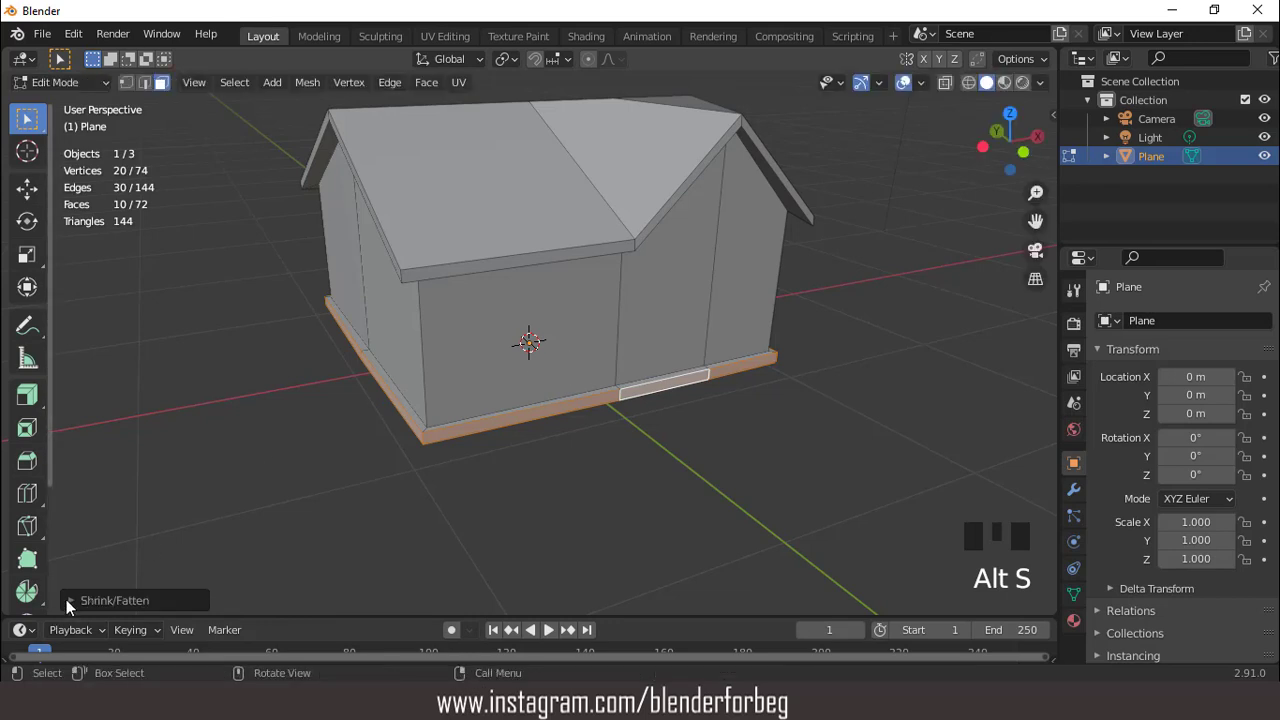
click(69, 600)
click(173, 576)
Extrude the two front base faces beneath the front gable outward by about 0.64 m along negative Y to form a porch floor
middle_drag(590, 397, 578, 432)
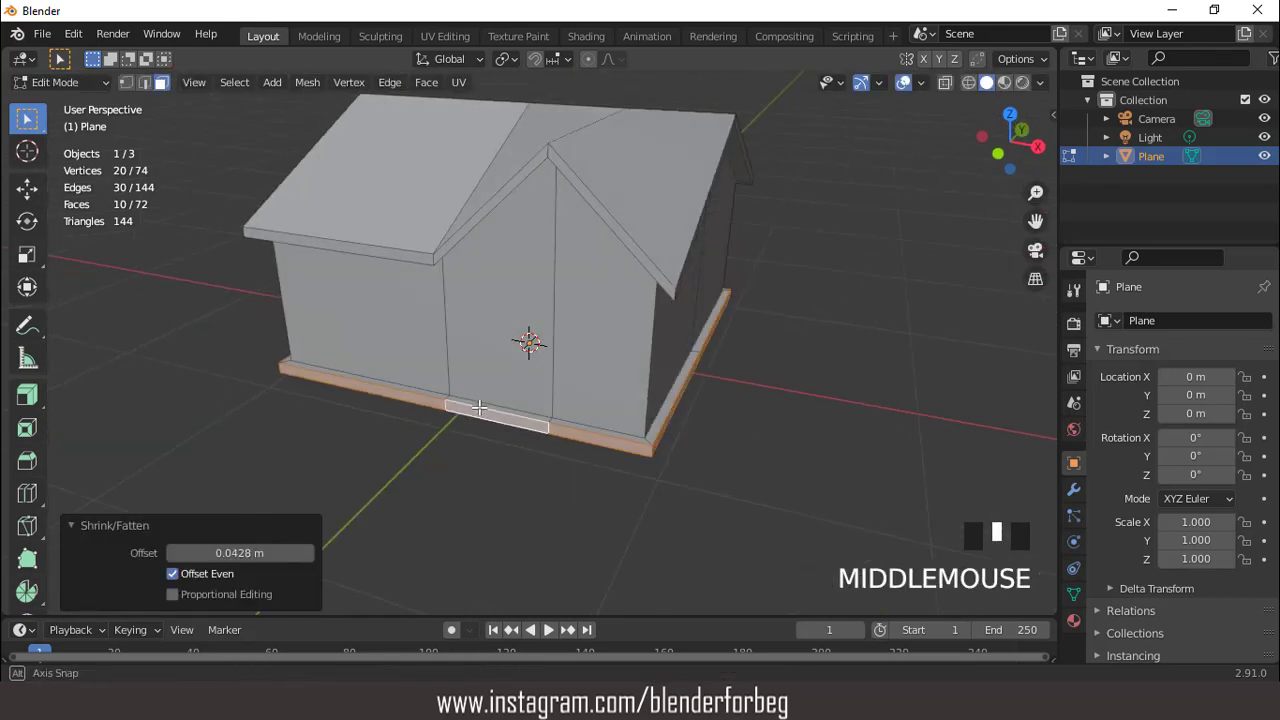
click(578, 432)
shift+click(524, 421)
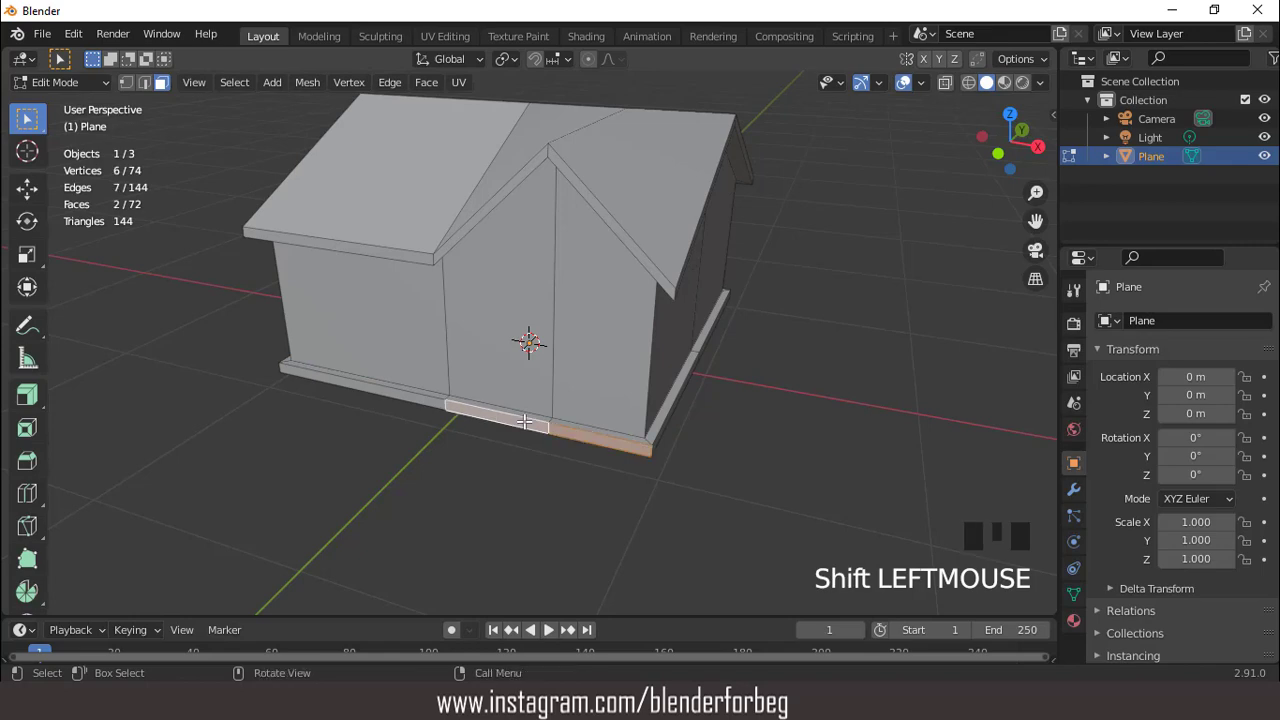
key(KP_3)
key(KP_Decimal)
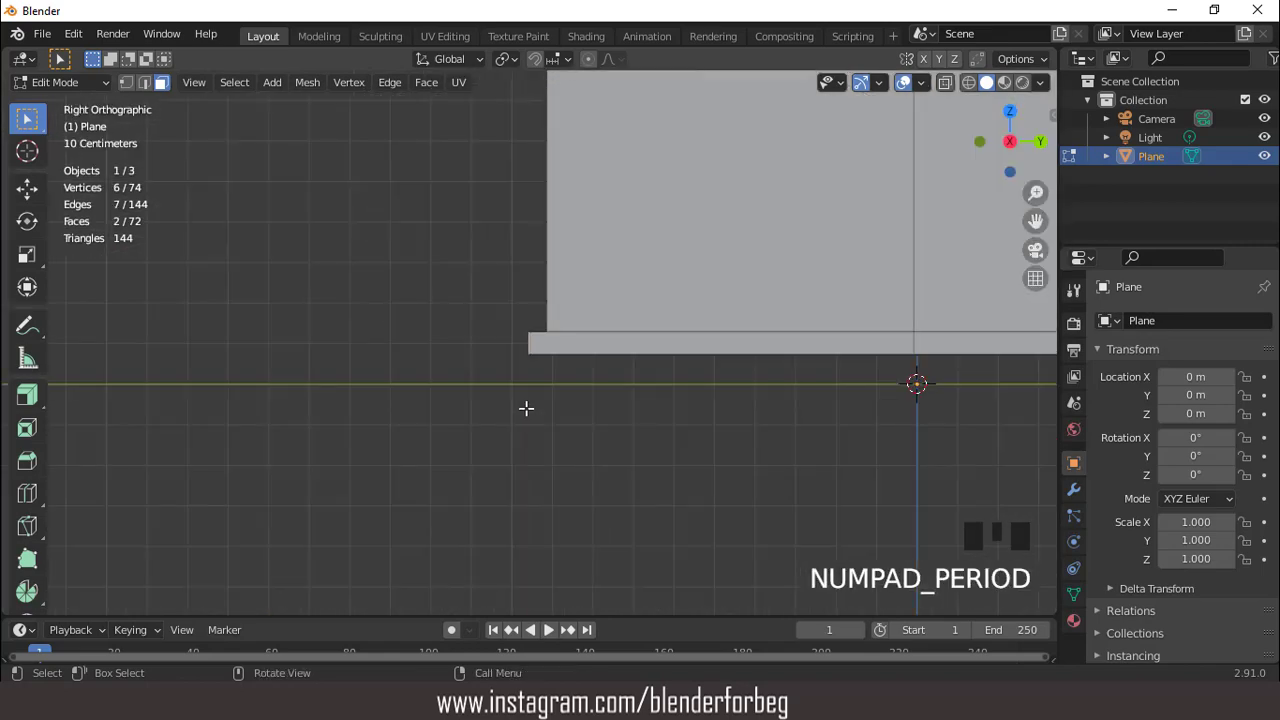
scroll(546, 374, down, 2)
key(e)
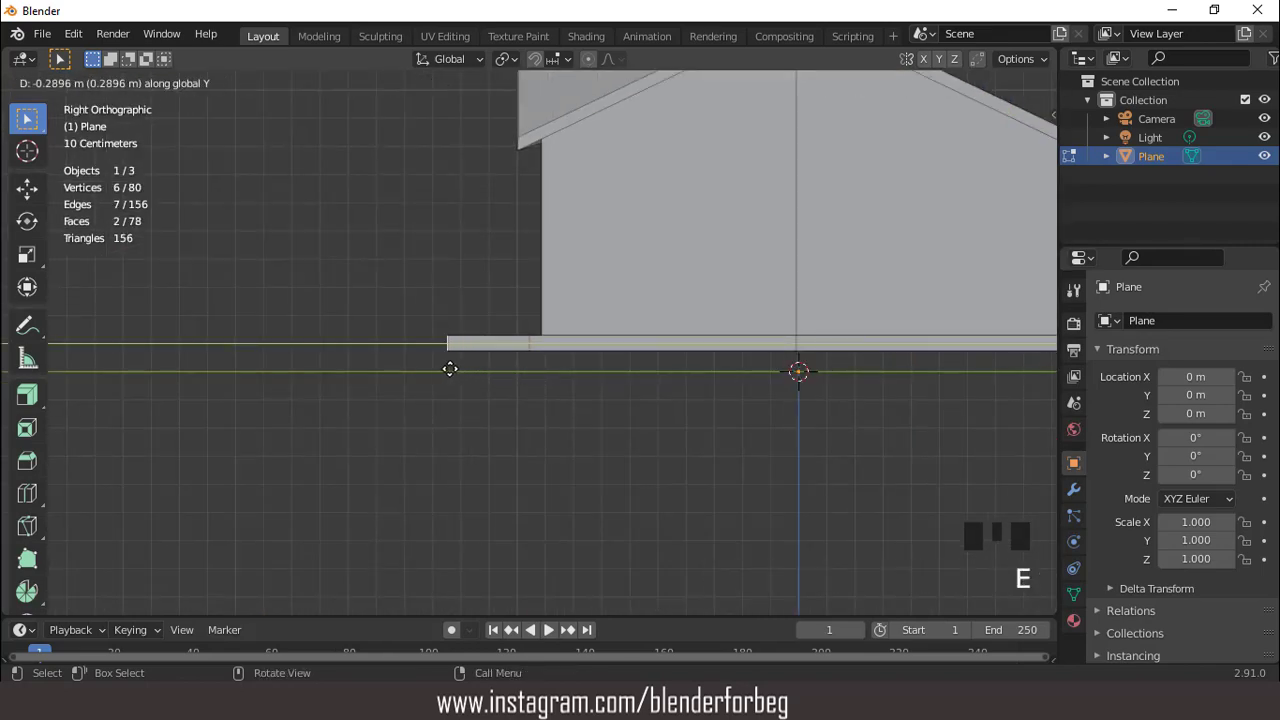
click(365, 360)
scroll(391, 357, down, 2)
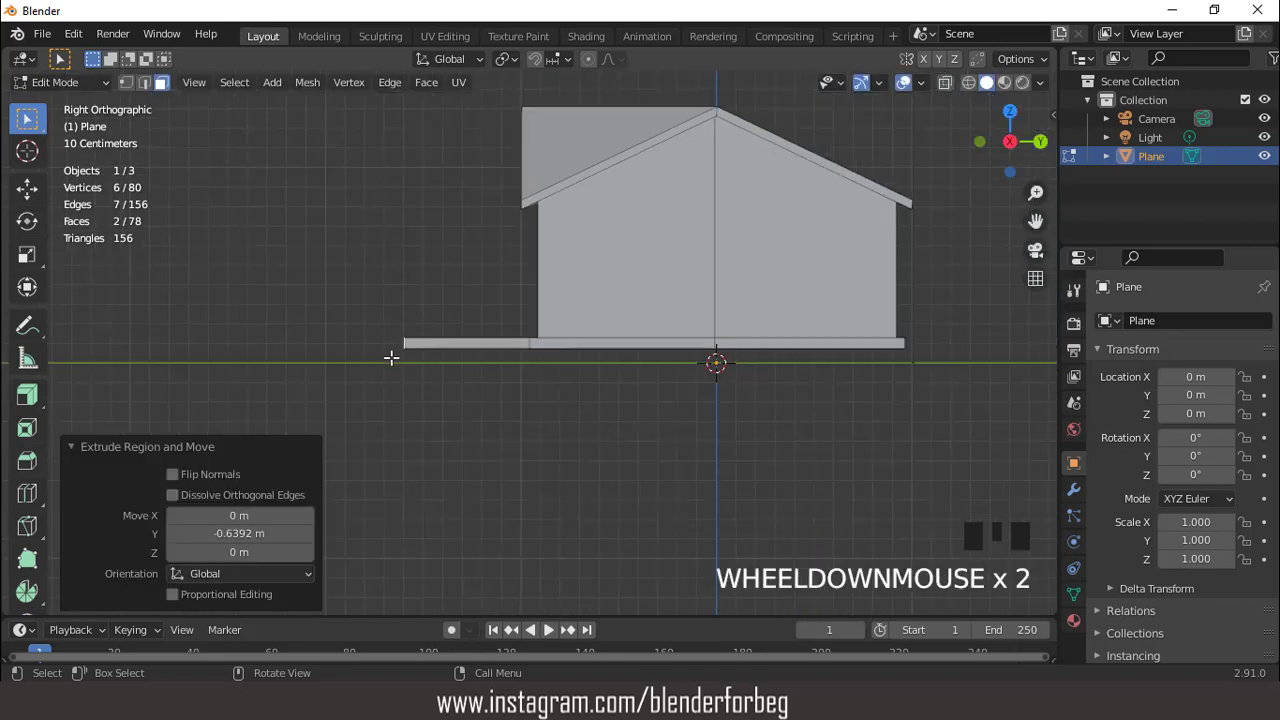
Extrude the porch floor's front faces by about 0.16 m along negative Y, then move them back about 0.02 m
key(KP_Decimal)
scroll(537, 326, up, 3)
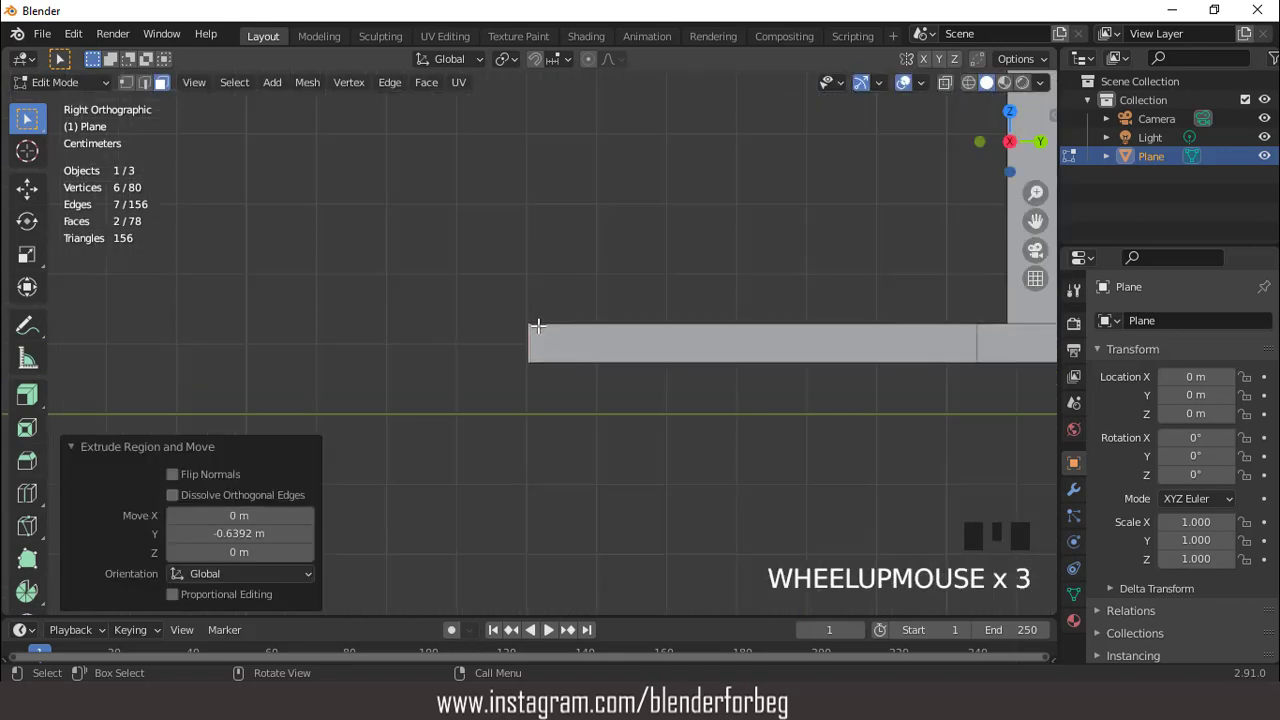
key(e)
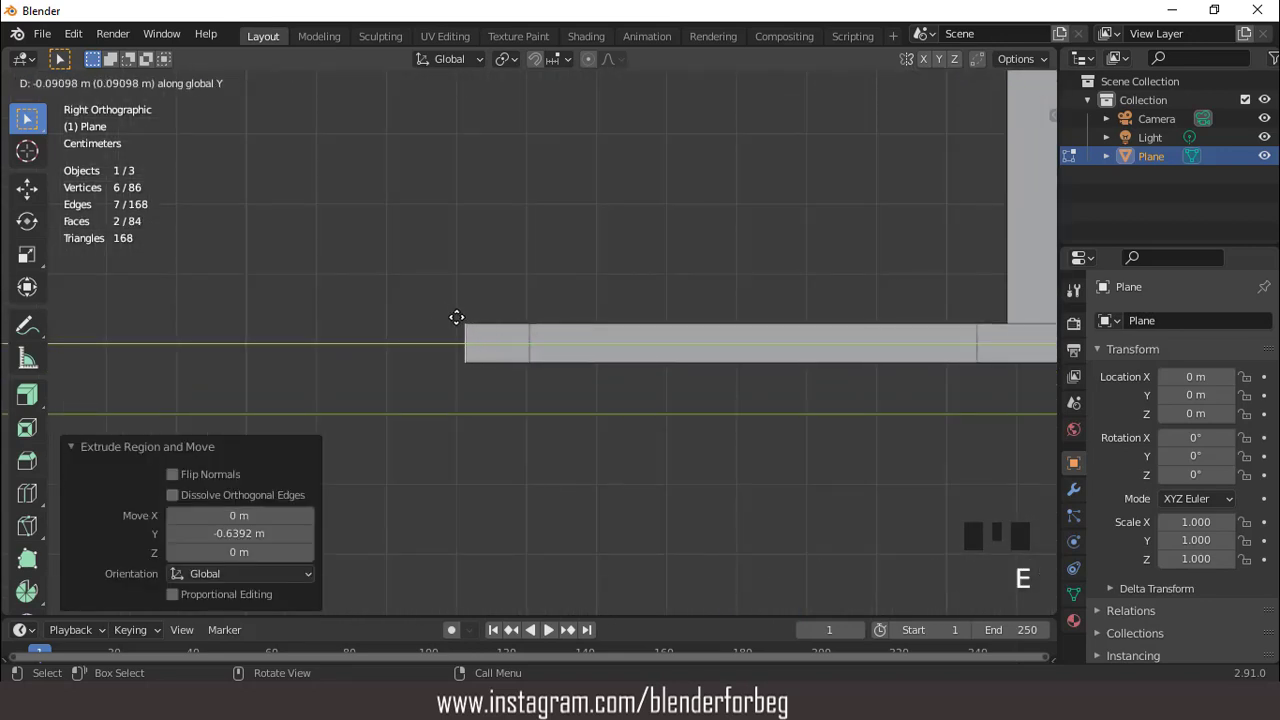
click(424, 312)
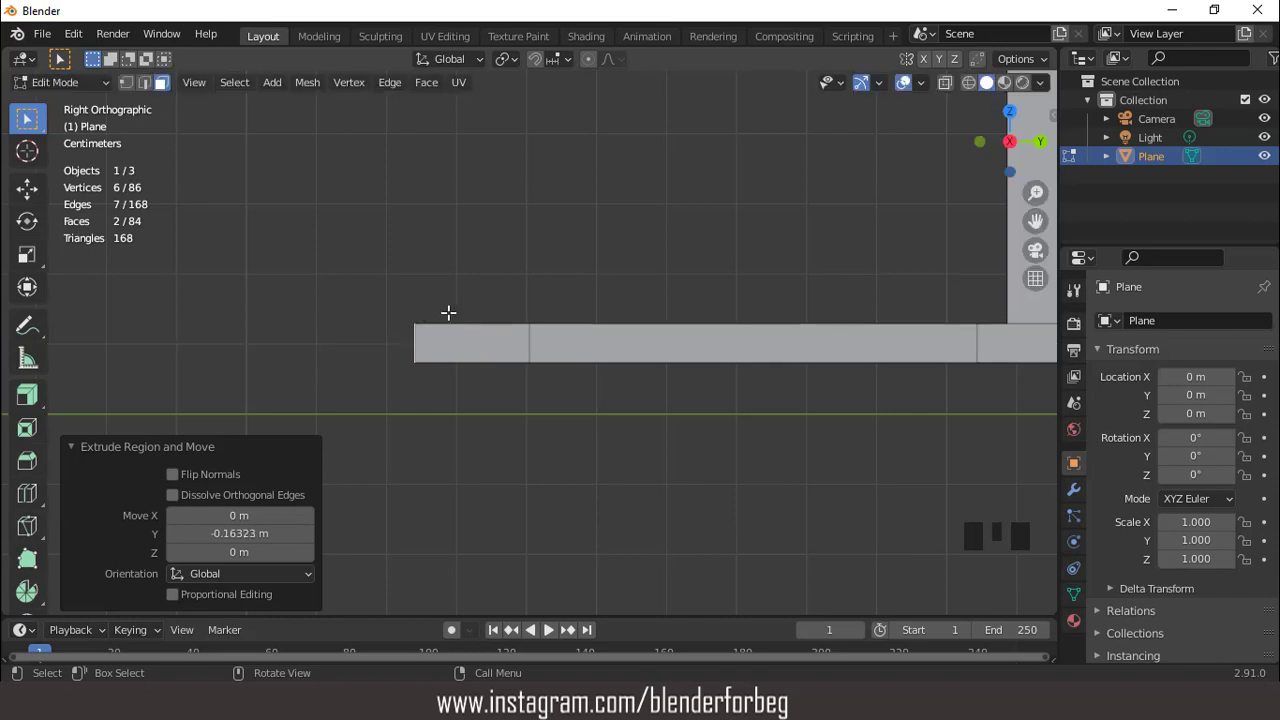
key(g)
click(462, 314)
scroll(463, 314, down, 2)
Add two evenly spaced loop cuts across the porch's front section, parallel to its front edge
middle_drag(463, 314, 490, 360)
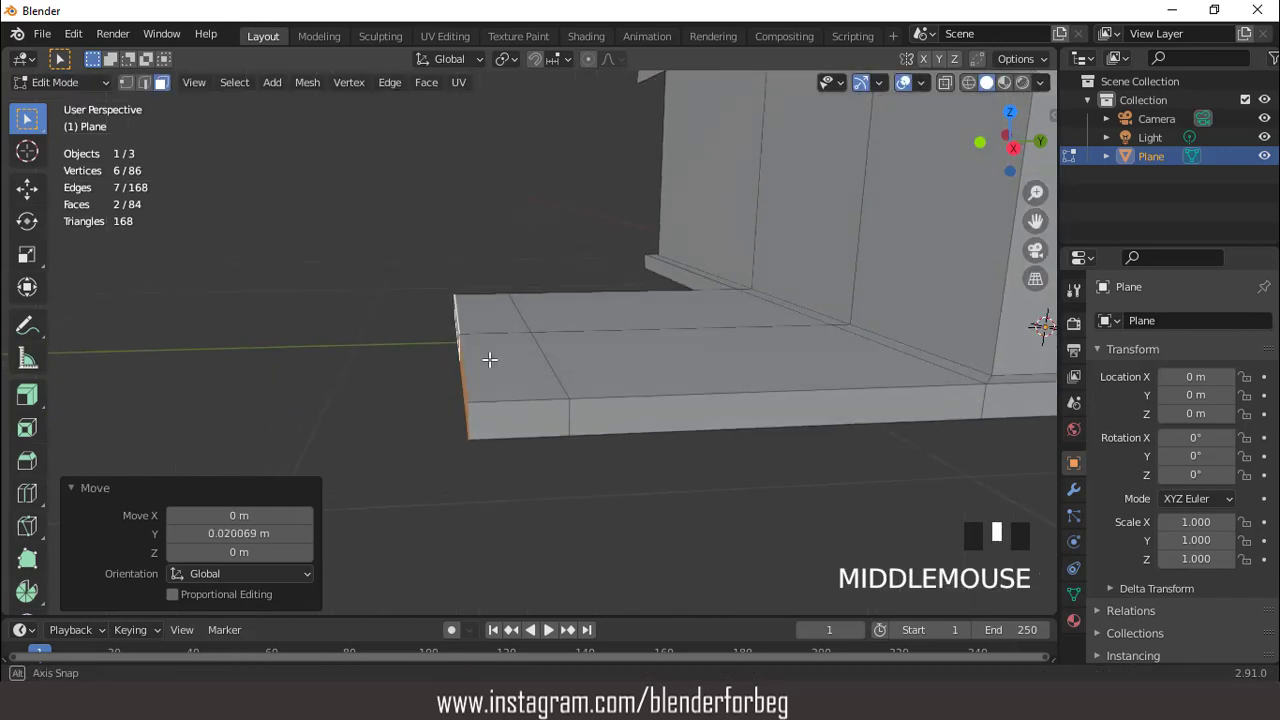
scroll(490, 360, up, 1)
key(ctrl+r)
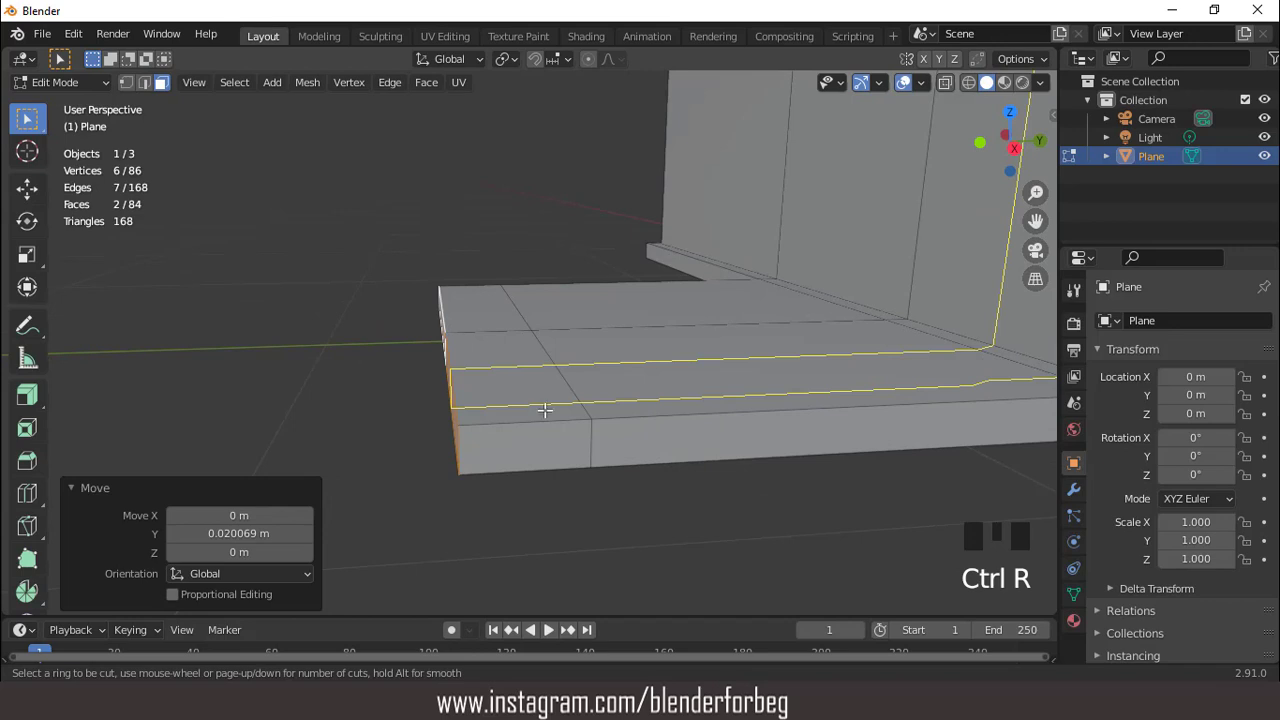
scroll(545, 410, up, 1)
click(540, 415)
right_click(545, 417)
Bevel the two new edge loops by a very small width with one segment to make narrow strips
scroll(558, 401, up, 2)
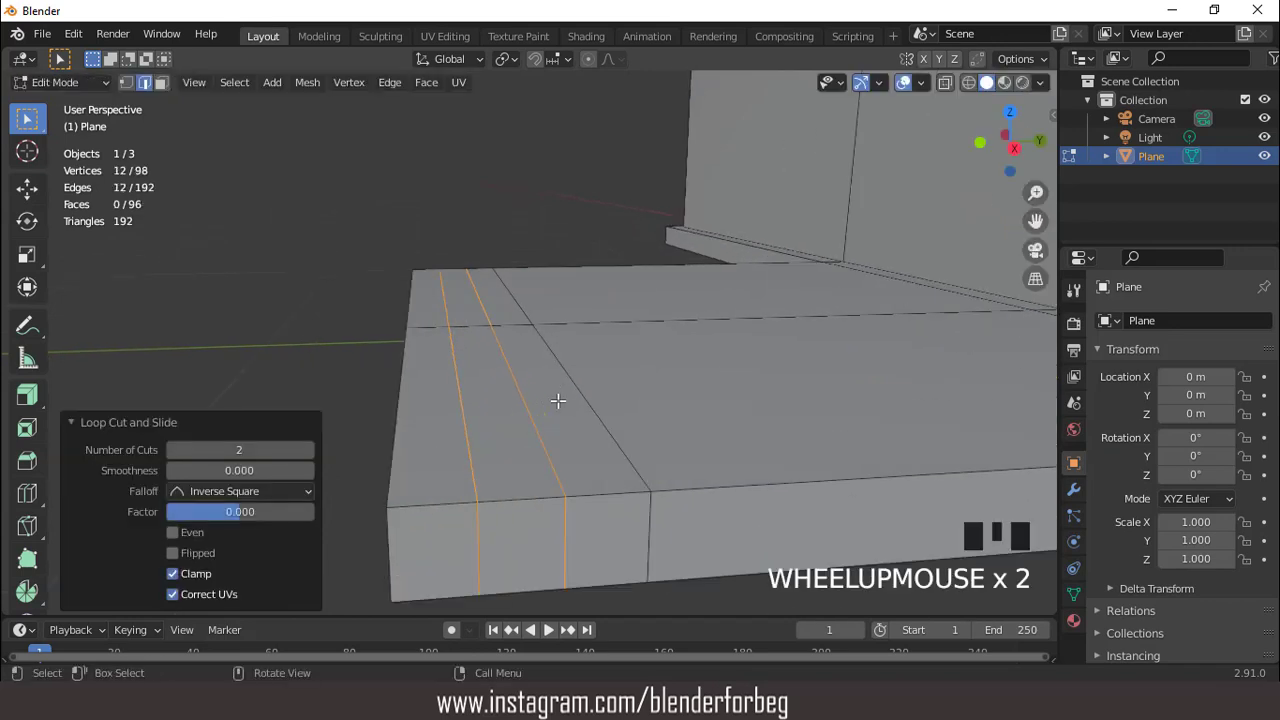
key(ctrl+b)
click(560, 400)
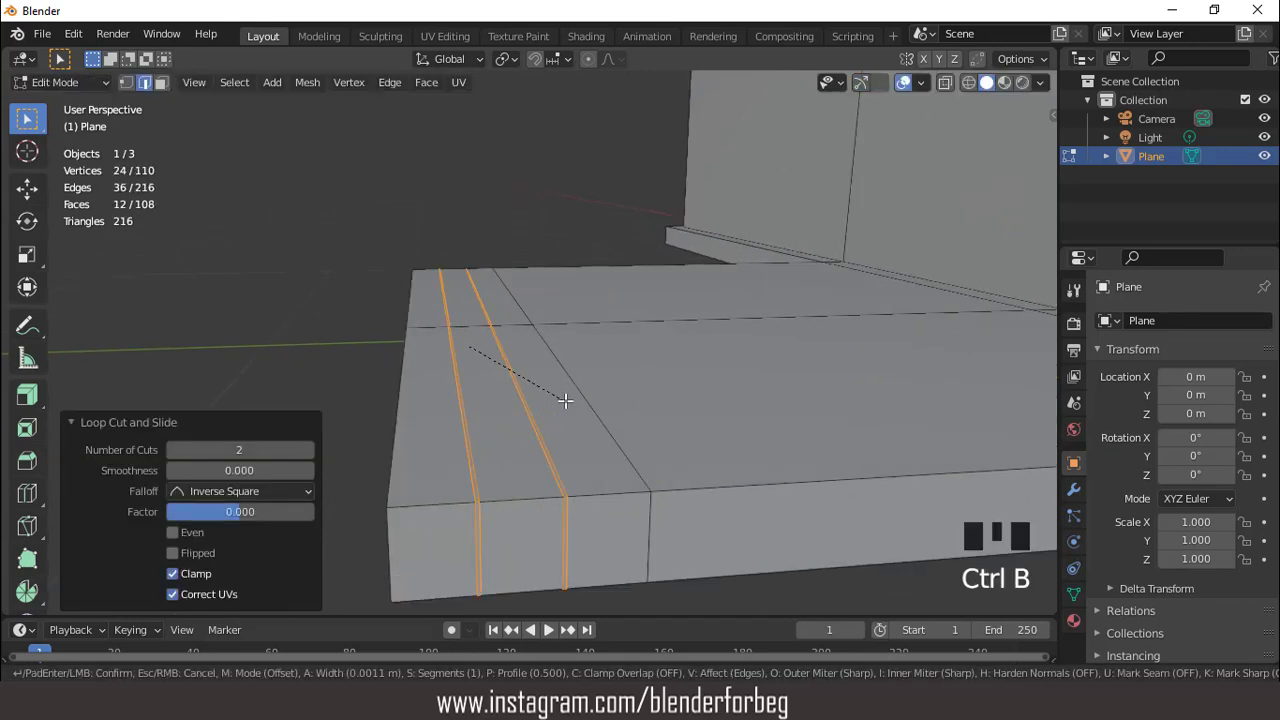
Lower the four top faces of the two outermost porch sections by about 0.022 m along Z
key(3)
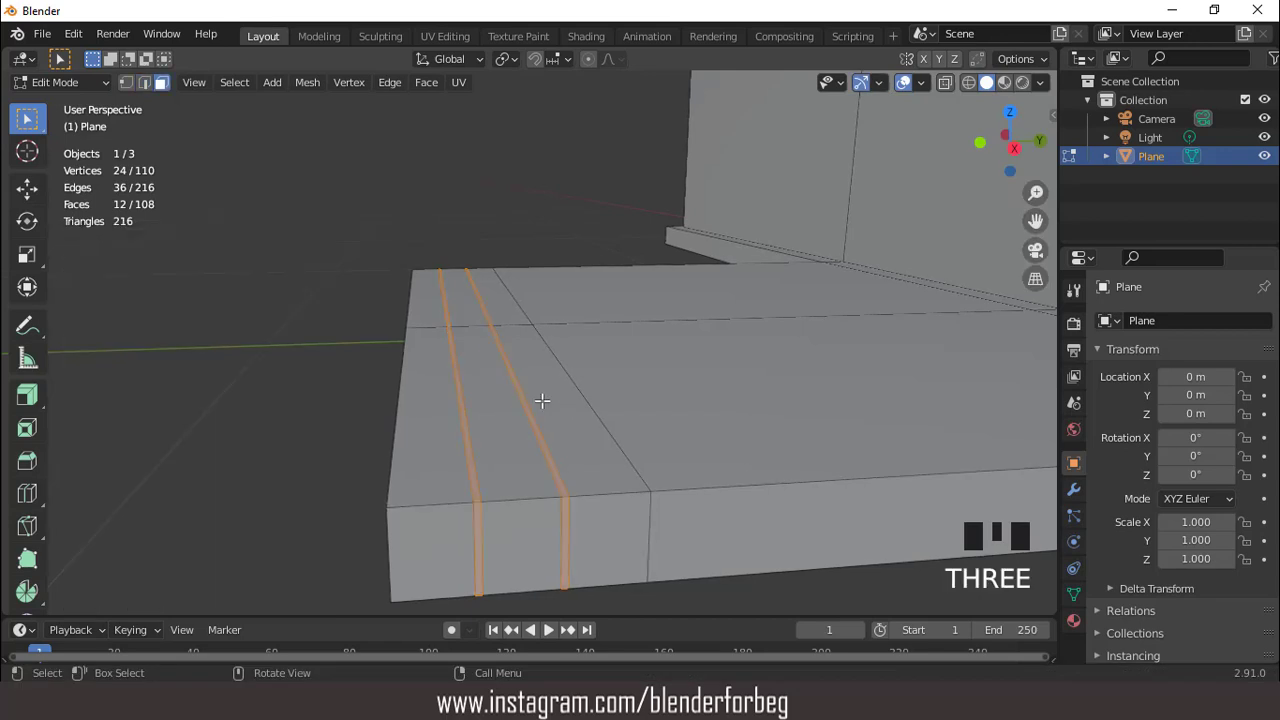
click(439, 307)
shift+click(440, 350)
shift+click(466, 368)
shift+click(466, 312)
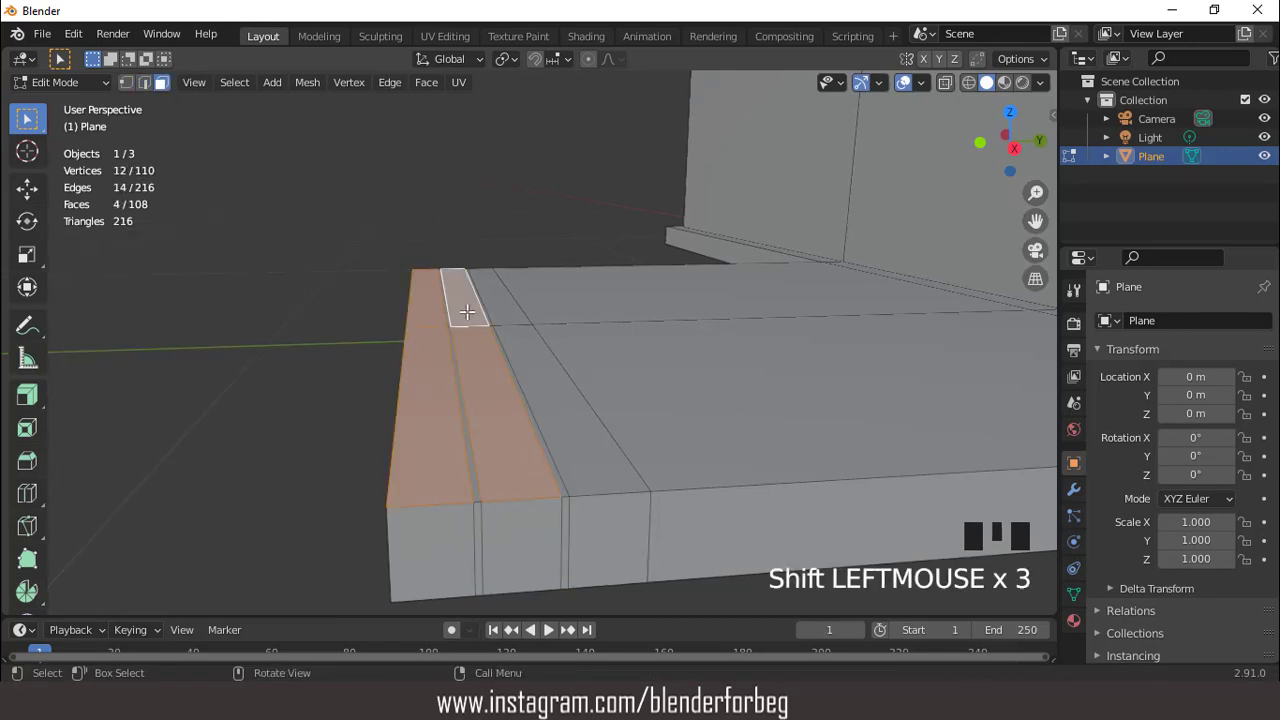
key(KP_3)
scroll(471, 269, up, 4)
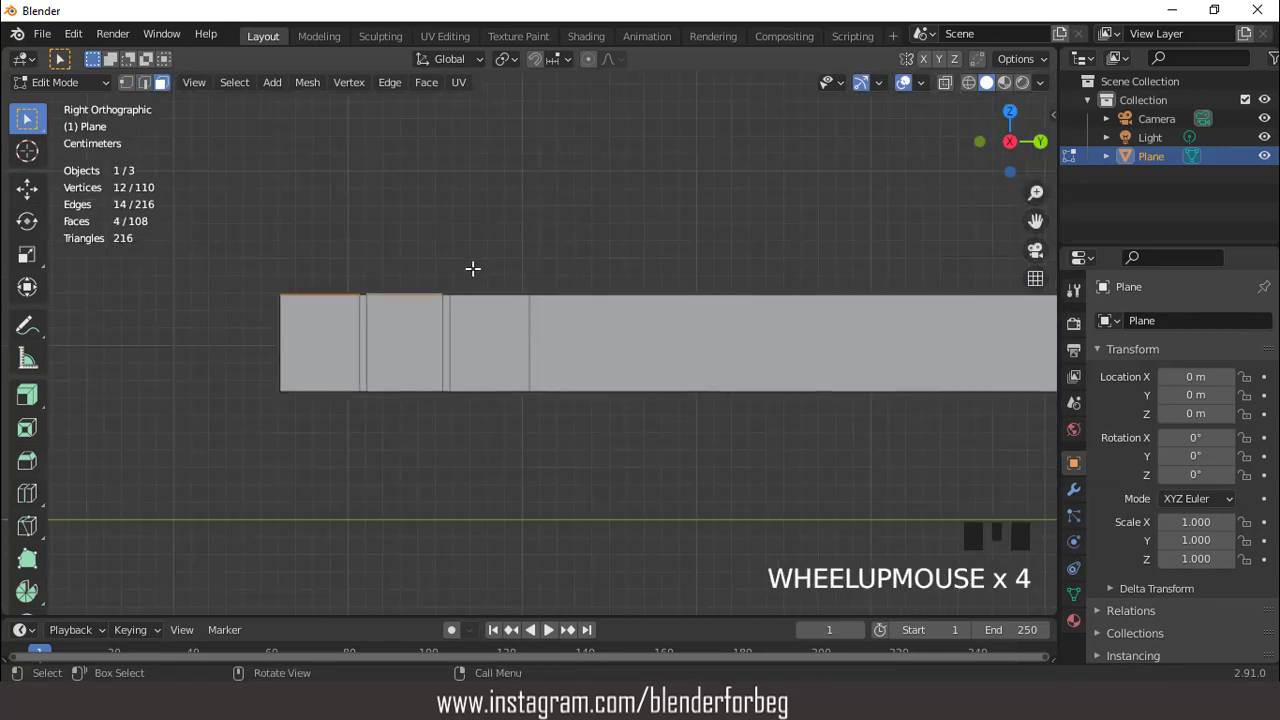
key(g)
key(z)
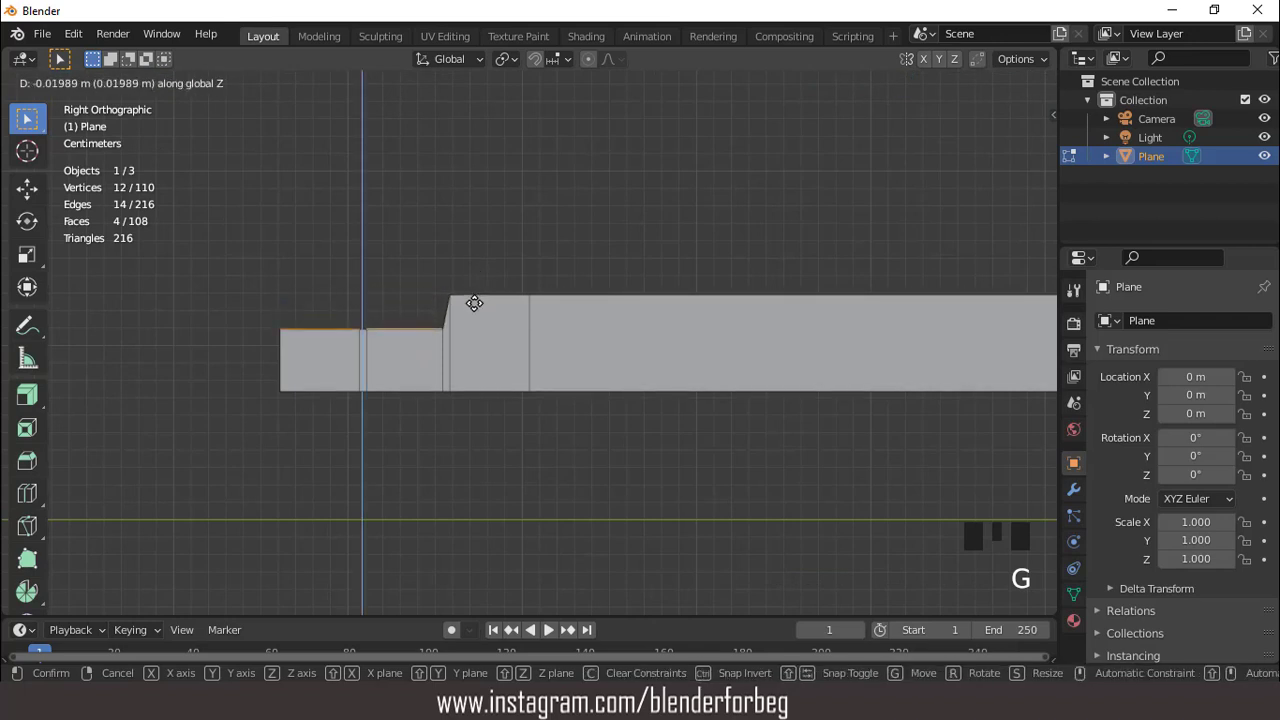
click(474, 307)
Lower the two top faces of the outermost porch section by about 0.015 m along Z to form a second step
scroll(406, 300, down, 1)
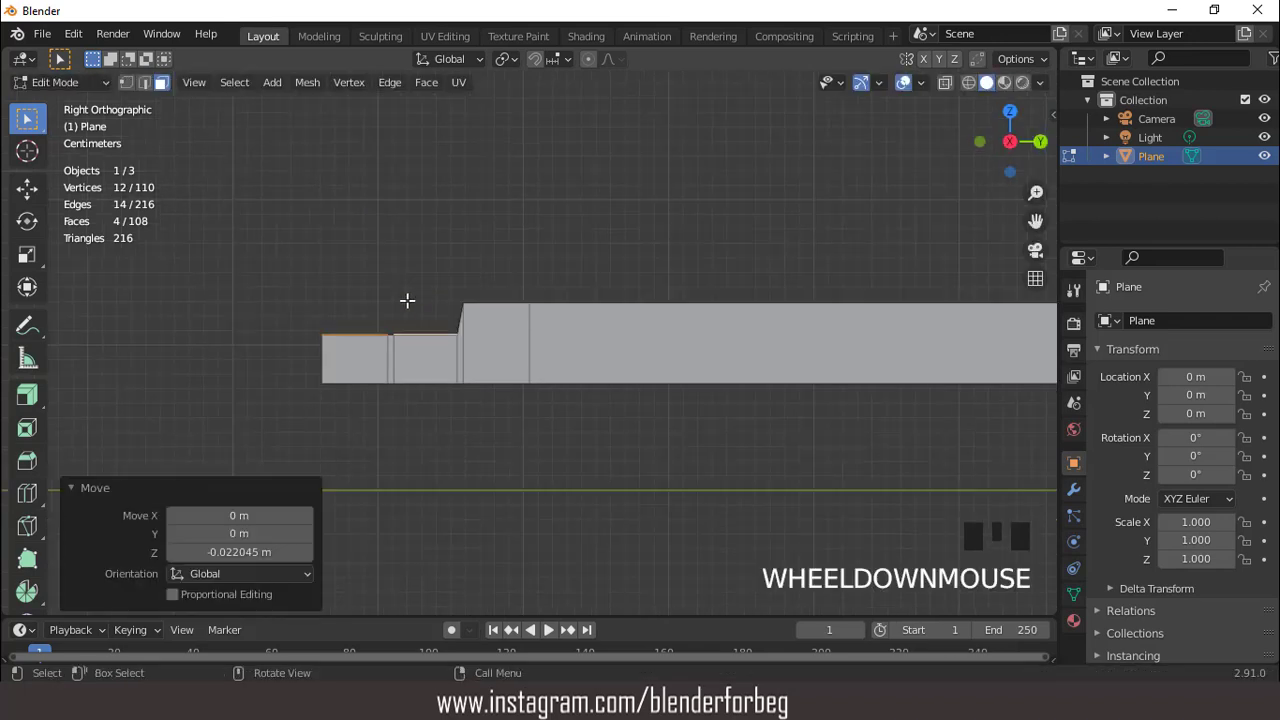
middle_drag(406, 300, 429, 337)
shift+click(365, 392)
key(KP_3)
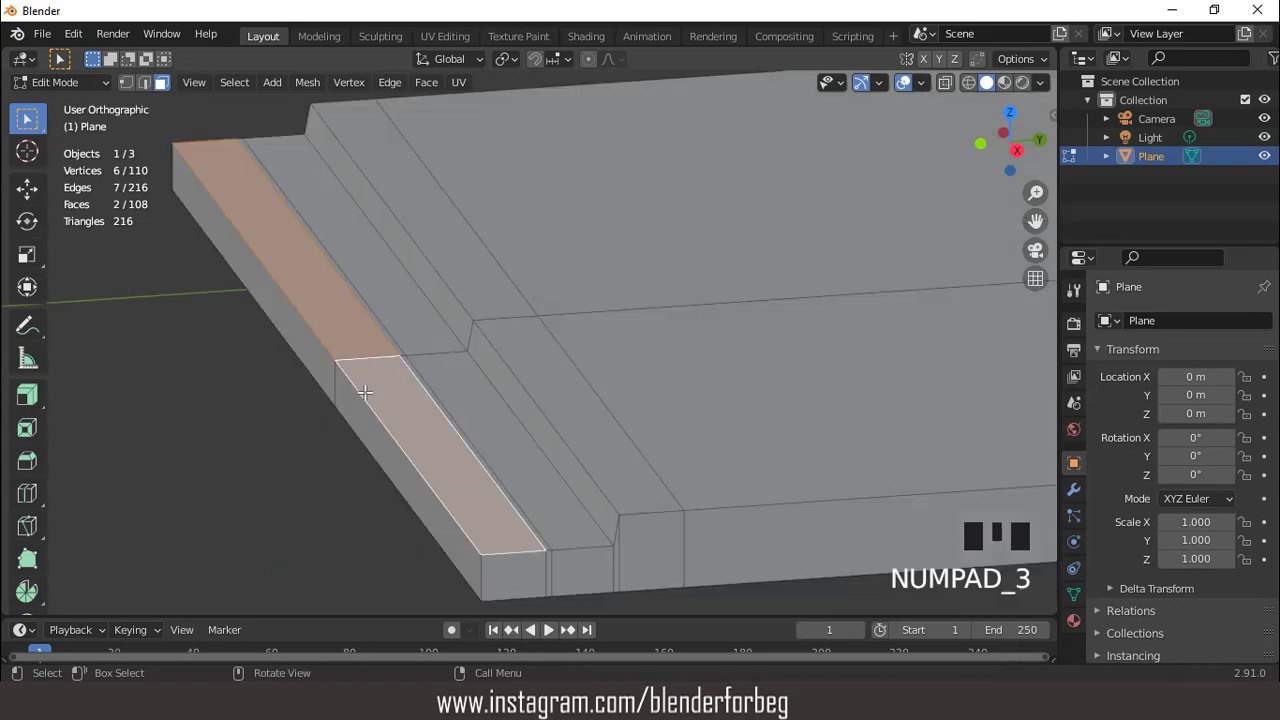
key(g)
key(z)
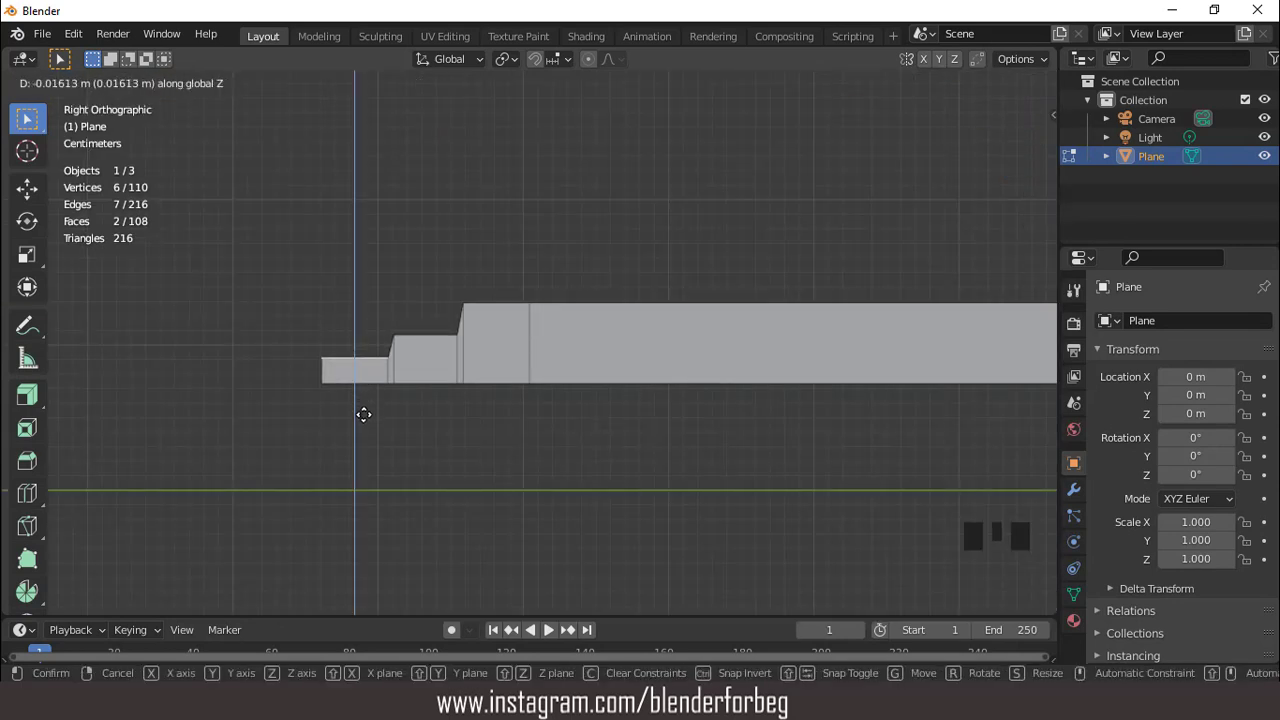
click(364, 415)
Raise the two top faces of the middle step by about 0.003 m along Z
middle_drag(397, 374, 437, 363)
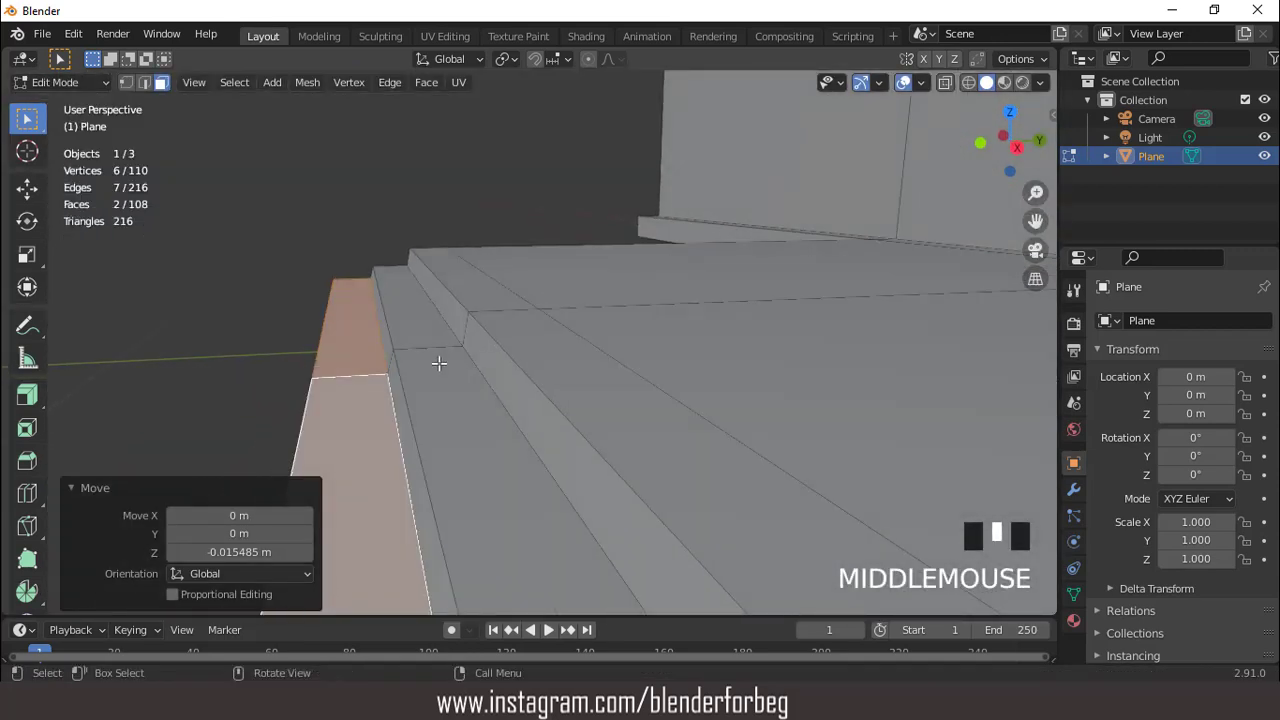
click(420, 333)
shift+click(420, 333)
key(KP_3)
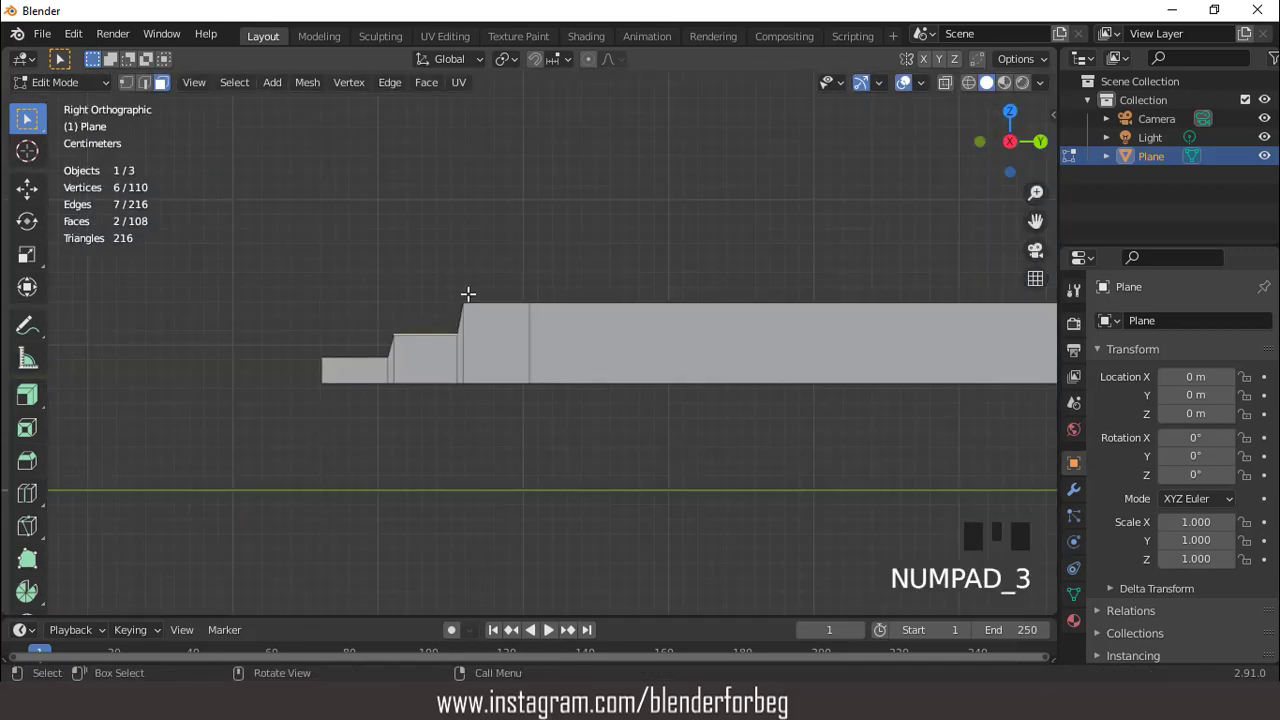
scroll(468, 293, up, 1)
key(g)
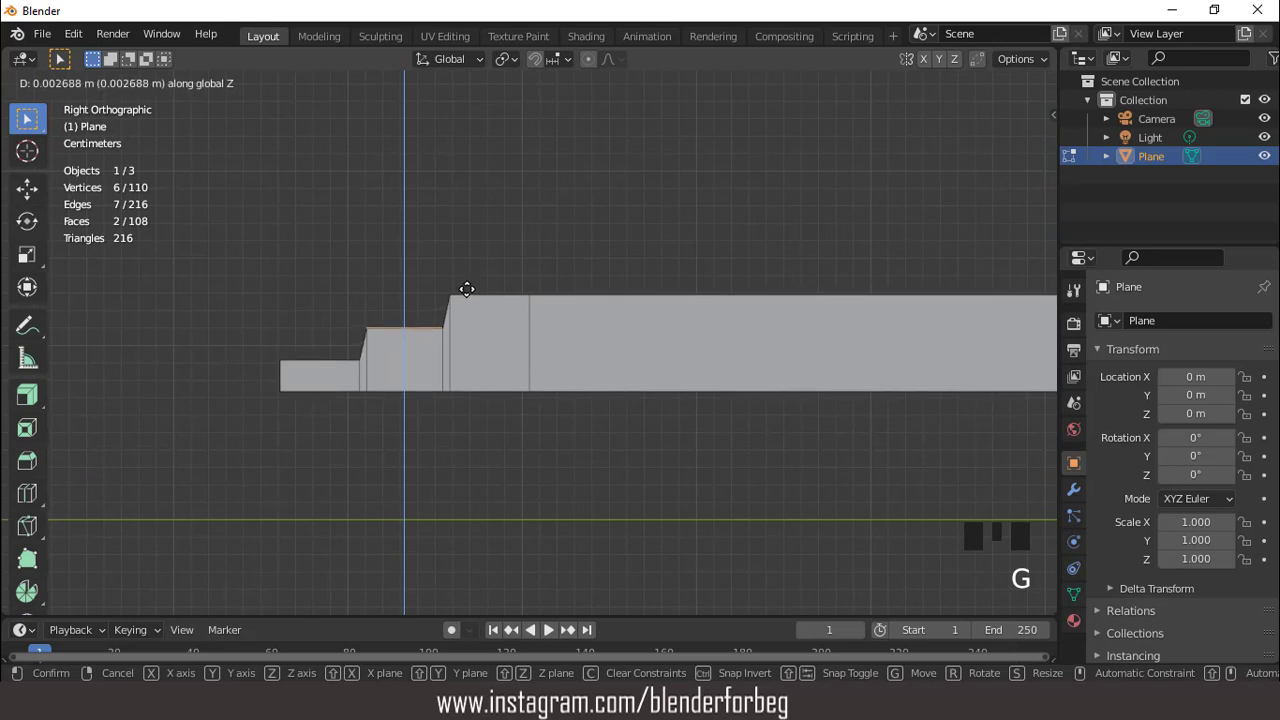
click(467, 289)
Raise the two top faces of the lowest step by about 0.0016 m along Z
scroll(380, 303, down, 1)
middle_drag(380, 303, 423, 319)
click(395, 331)
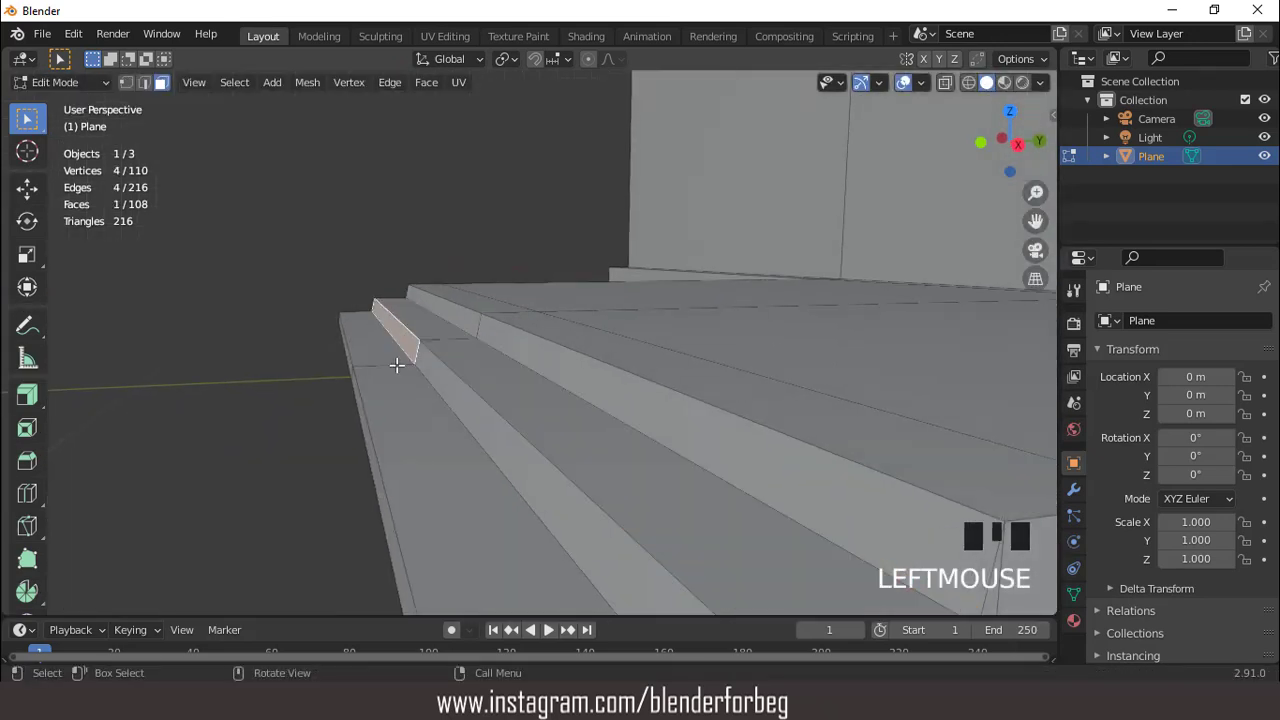
shift+click(400, 408)
click(394, 391)
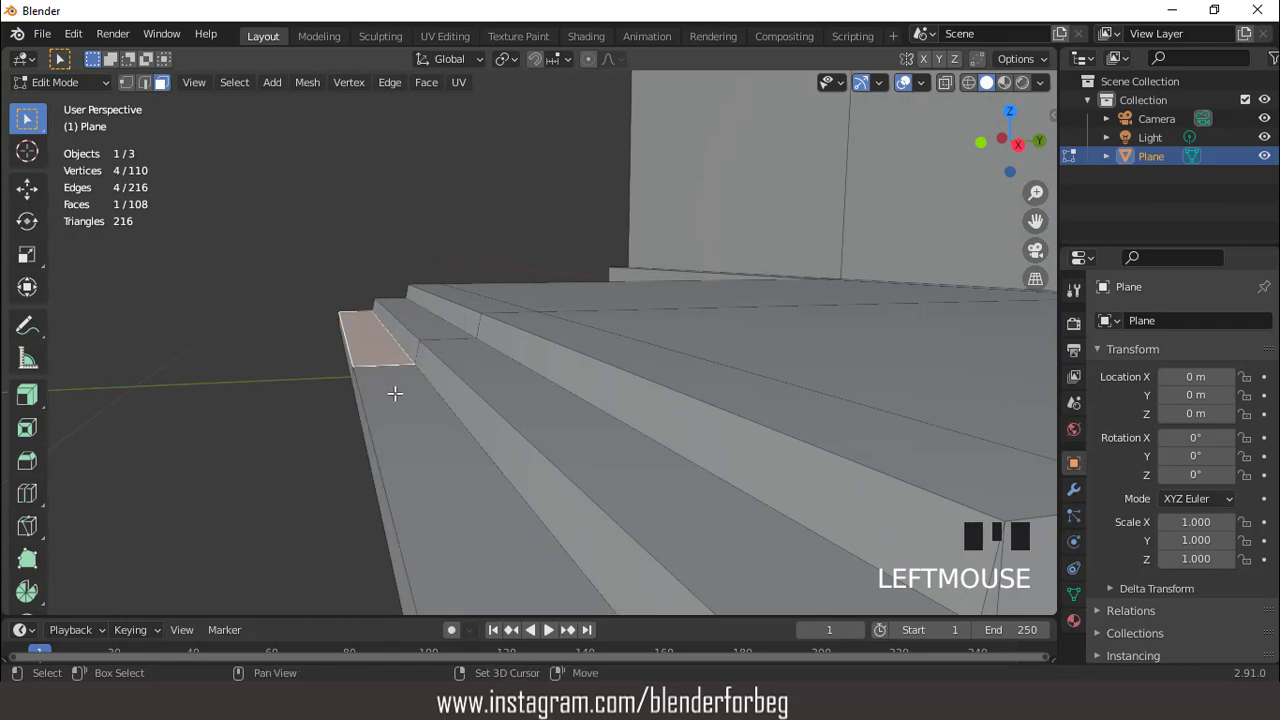
shift+click(394, 391)
key(KP_3)
scroll(350, 303, up, 2)
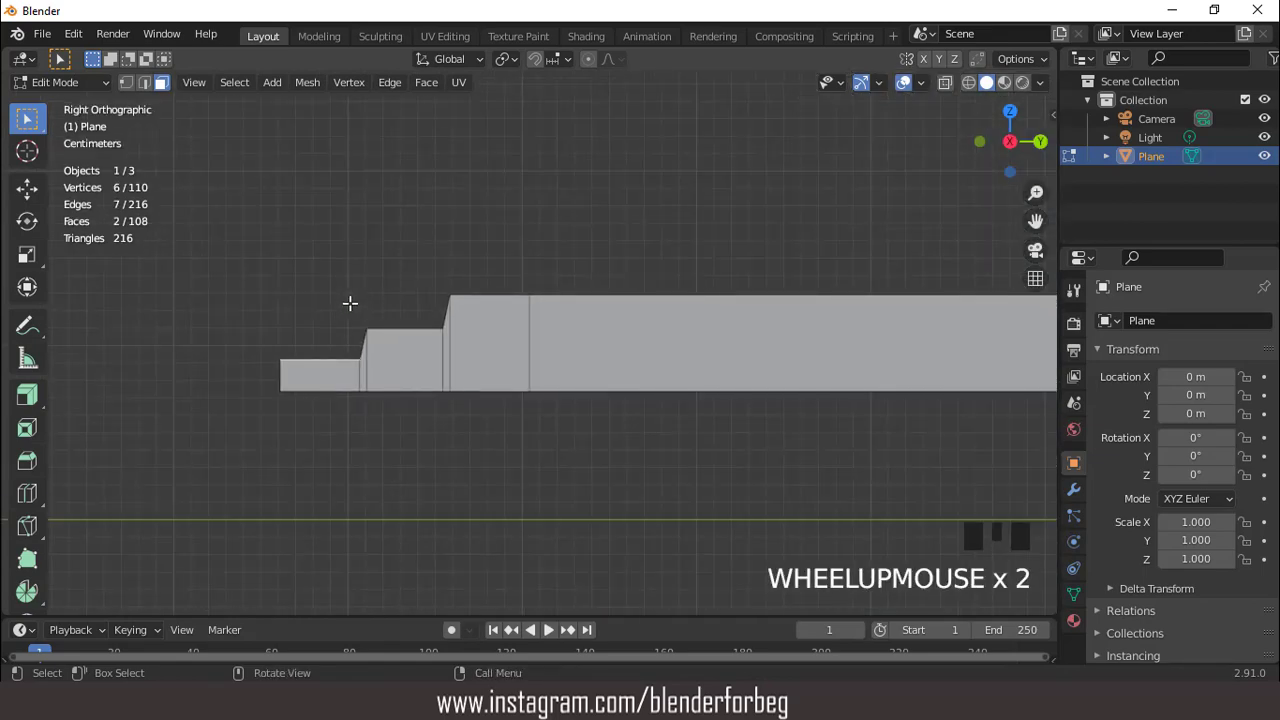
key(g)
key(z)
click(350, 300)
Extrude the front gable roof's two front edge faces by about 0.55 m along negative Y to cover the porch
middle_drag(517, 282, 650, 330)
scroll(600, 335, down, 4)
scroll(666, 325, down, 3)
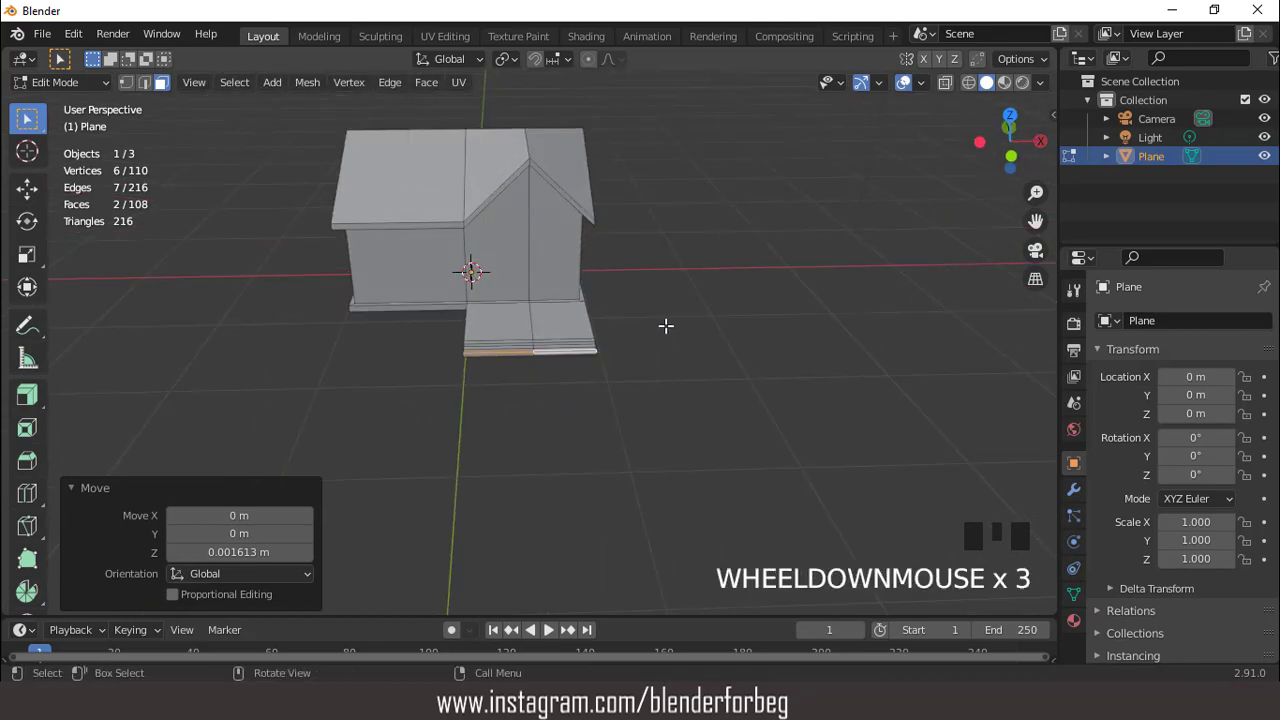
key(KP_1)
scroll(526, 226, up, 2)
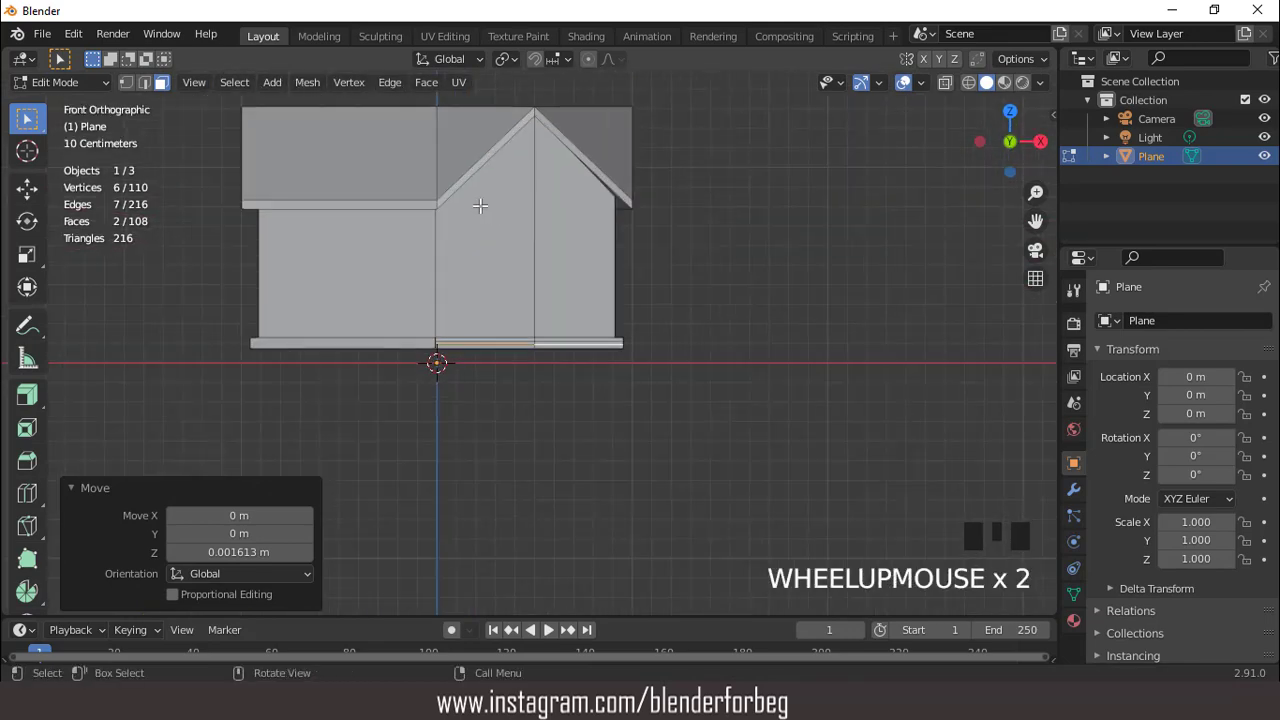
click(471, 172)
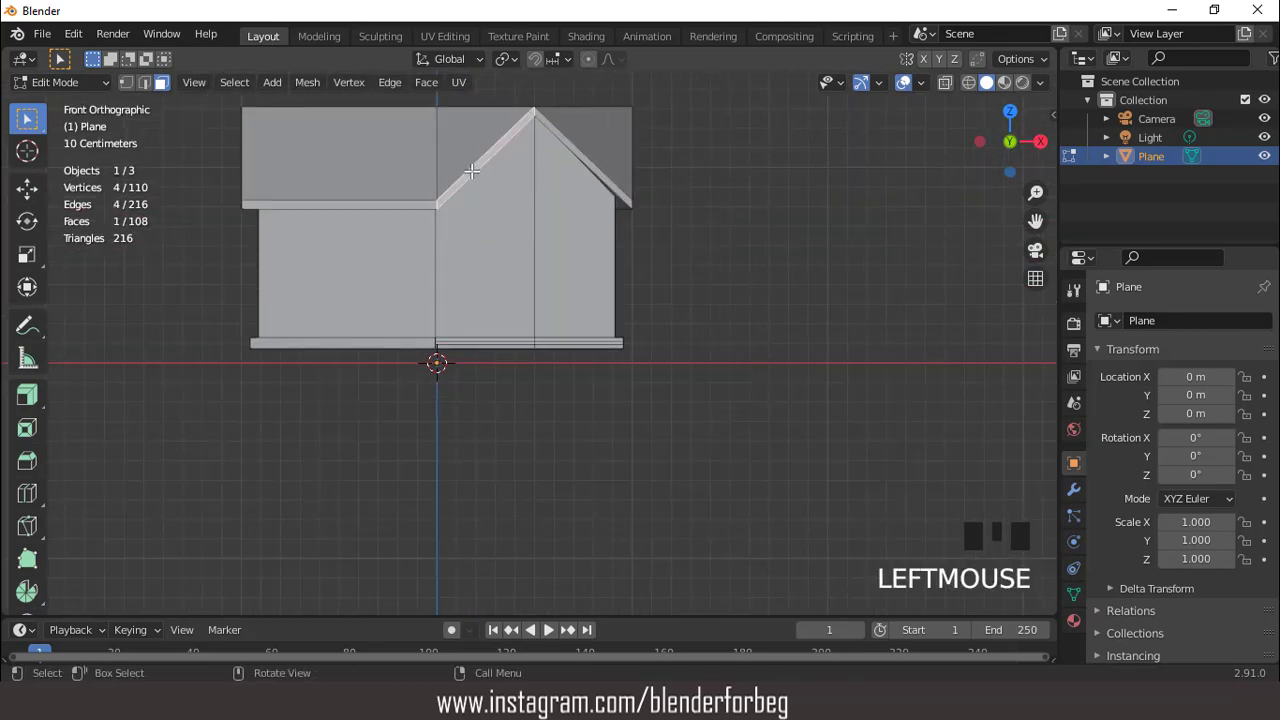
shift+click(575, 150)
key(KP_3)
scroll(574, 153, down, 1)
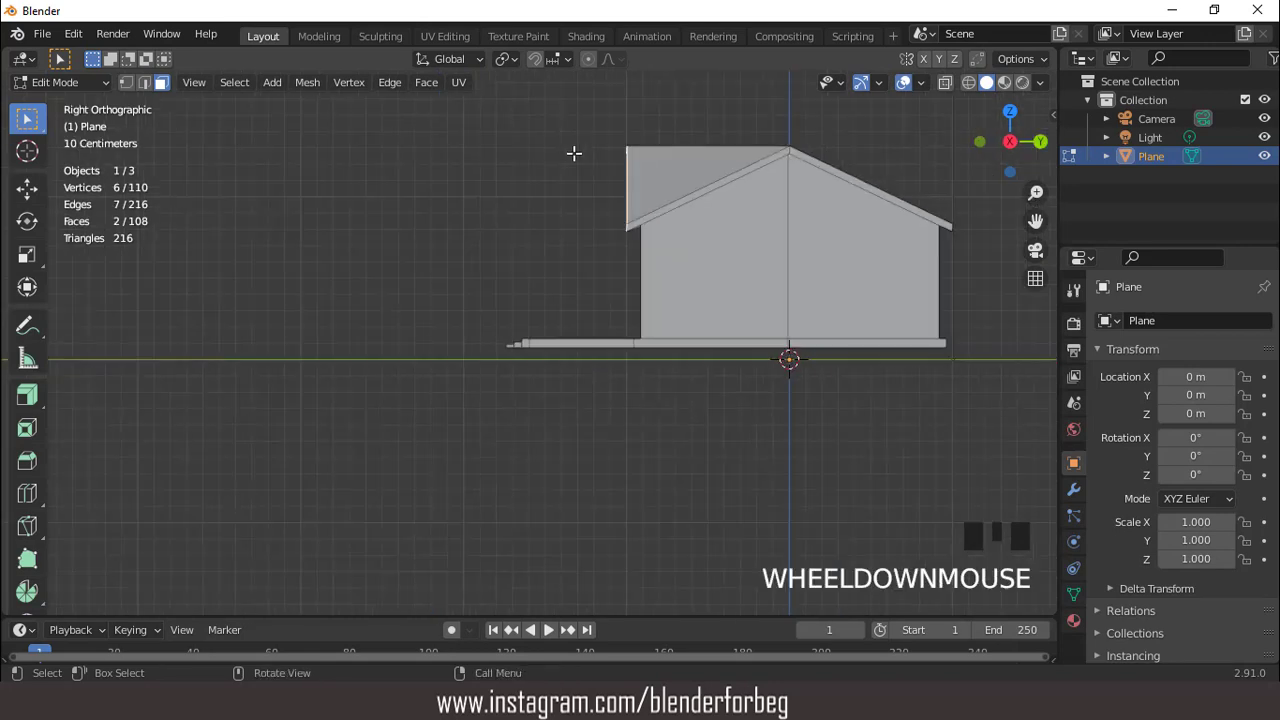
key(KP_Decimal)
scroll(640, 179, down, 2)
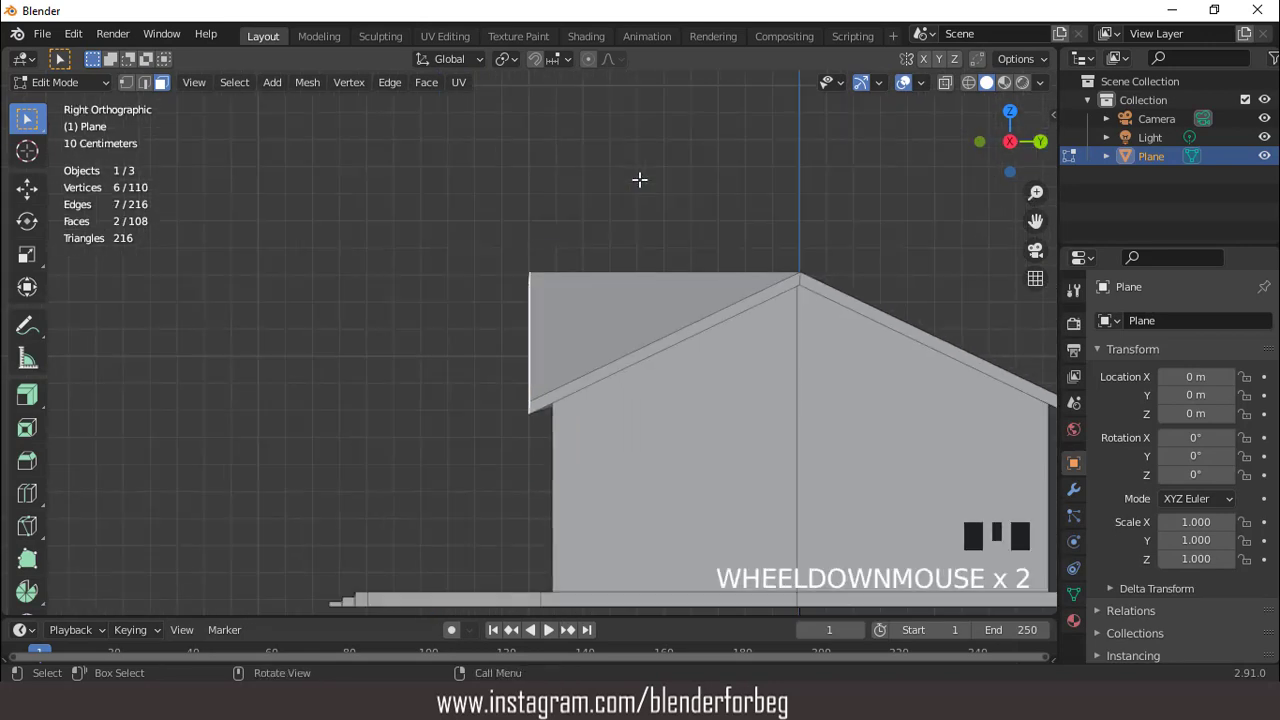
key(e)
key(y)
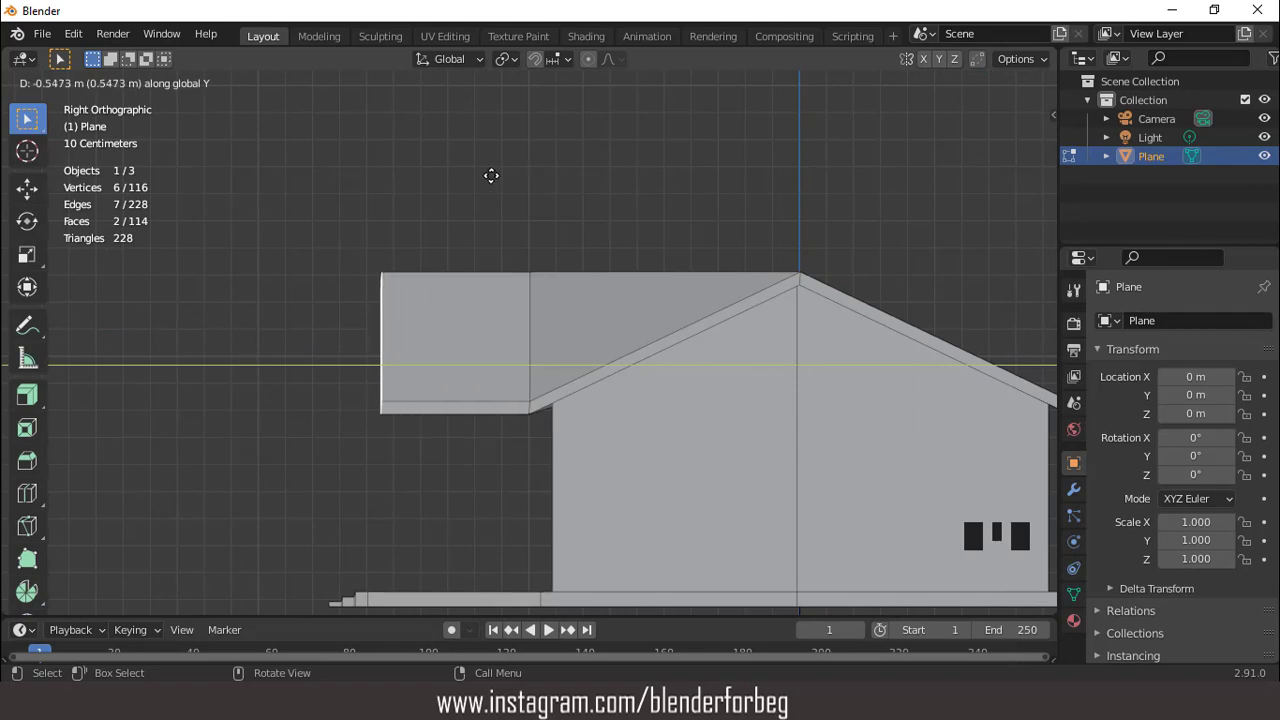
click(491, 175)
Duplicate the two underside faces of the extended porch roof in place
scroll(480, 249, down, 4)
middle_drag(480, 249, 580, 300)
scroll(683, 213, up, 3)
click(543, 300)
shift+click(500, 298)
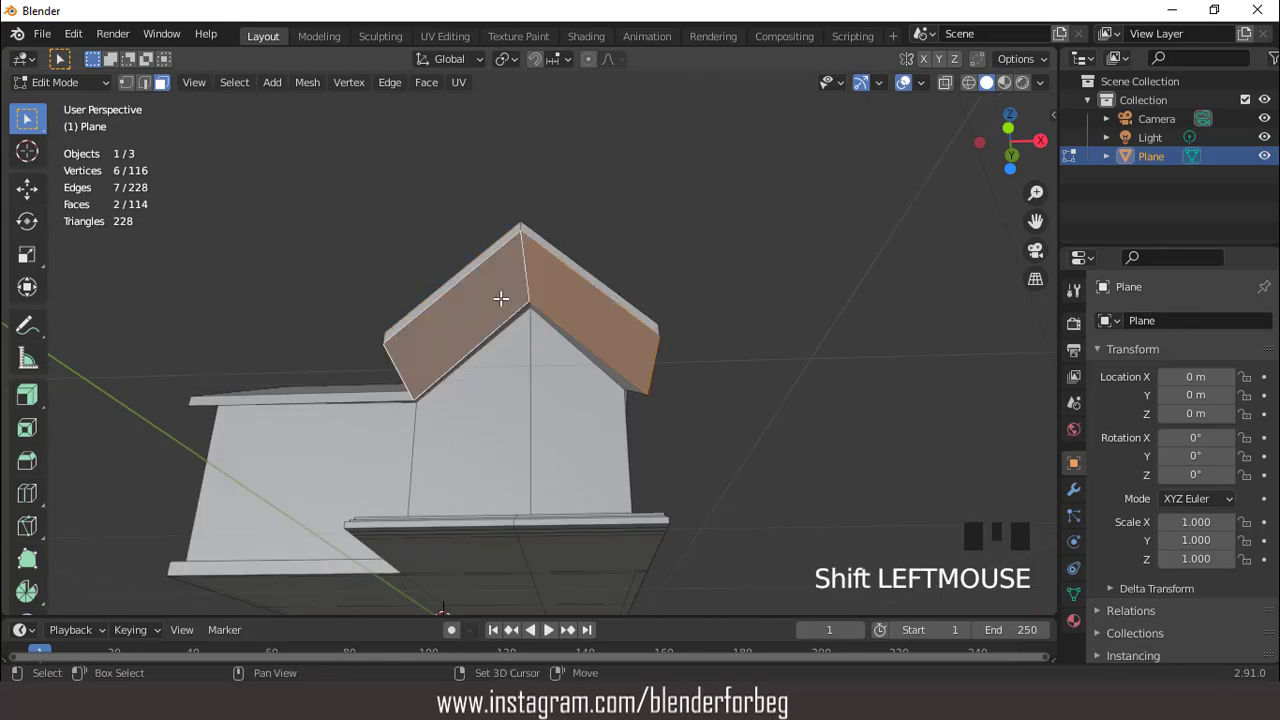
scroll(530, 325, up, 2)
key(shift+d)
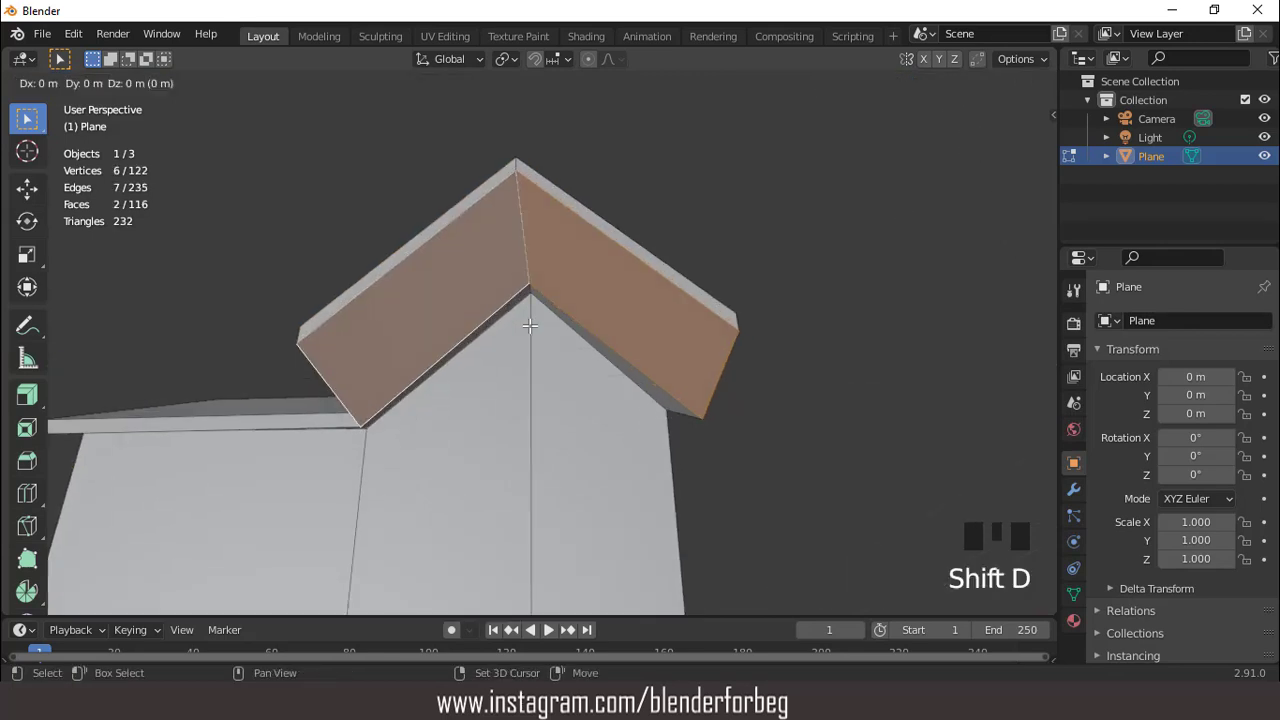
right_click(530, 325)
Scale the duplicated roof underside faces to about 0.816 and raise them about 0.064 m along Z against the porch roof
key(KP_1)
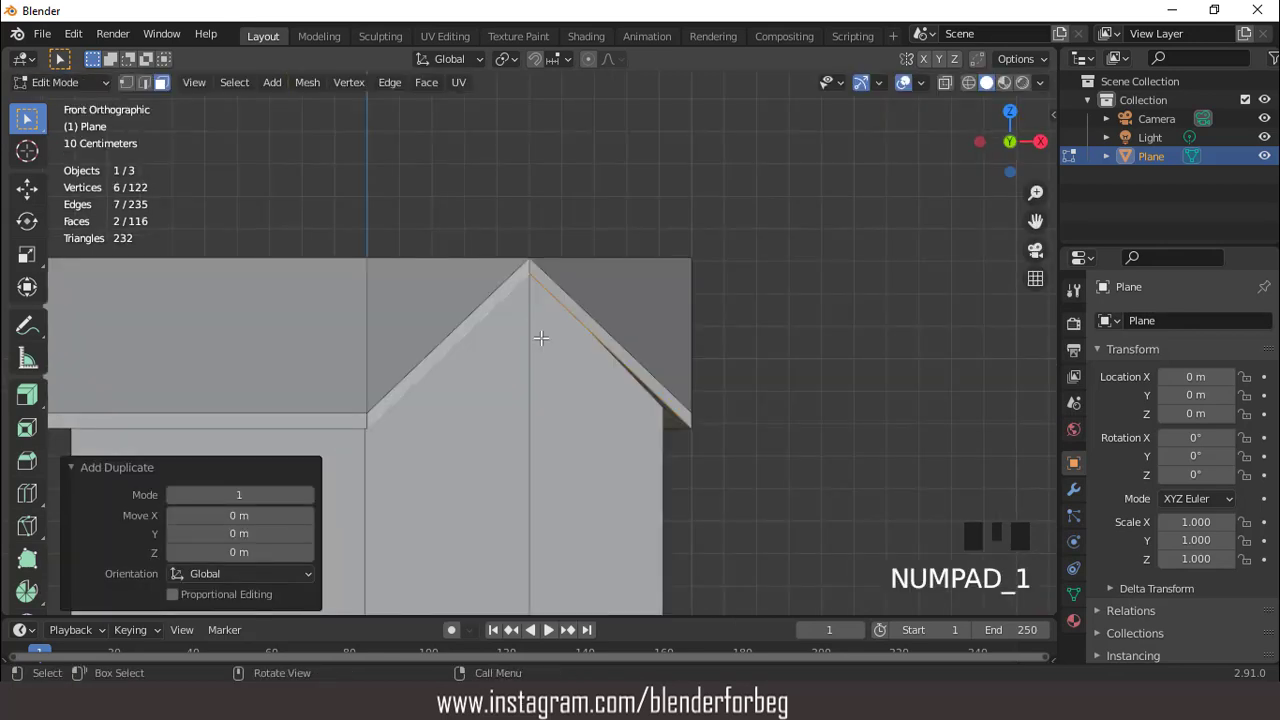
key(s)
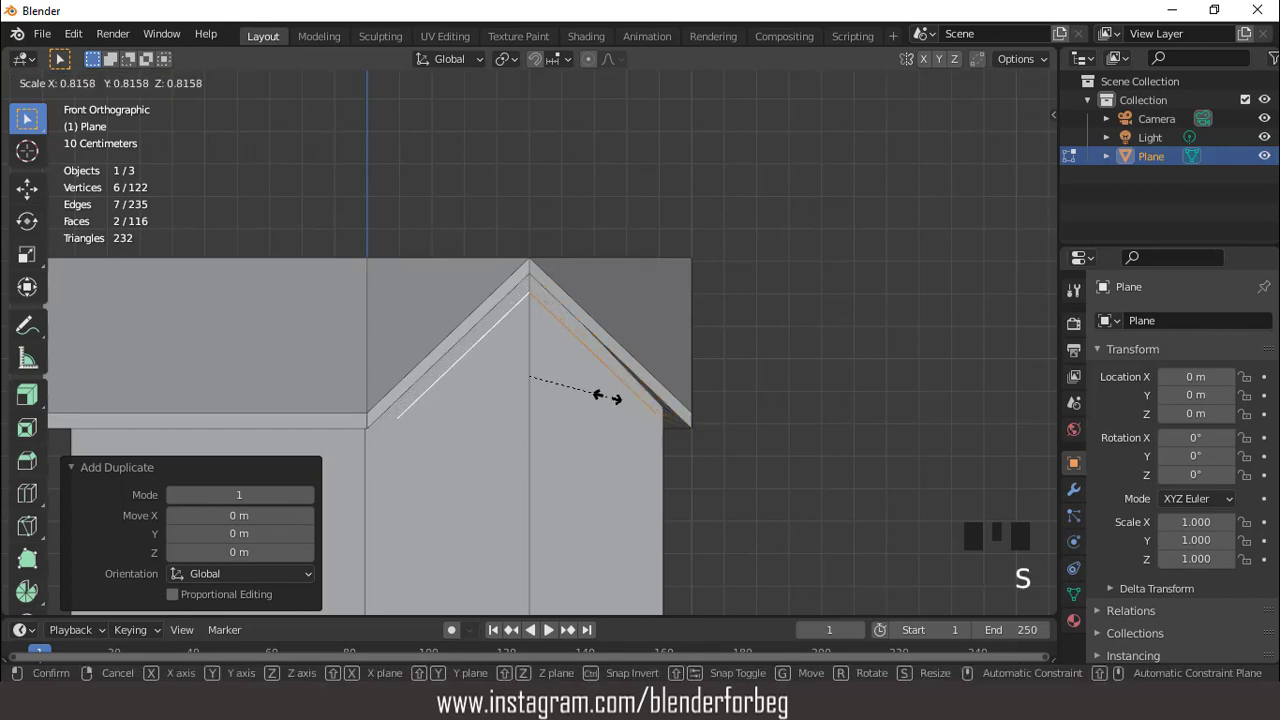
click(607, 397)
key(g)
key(z)
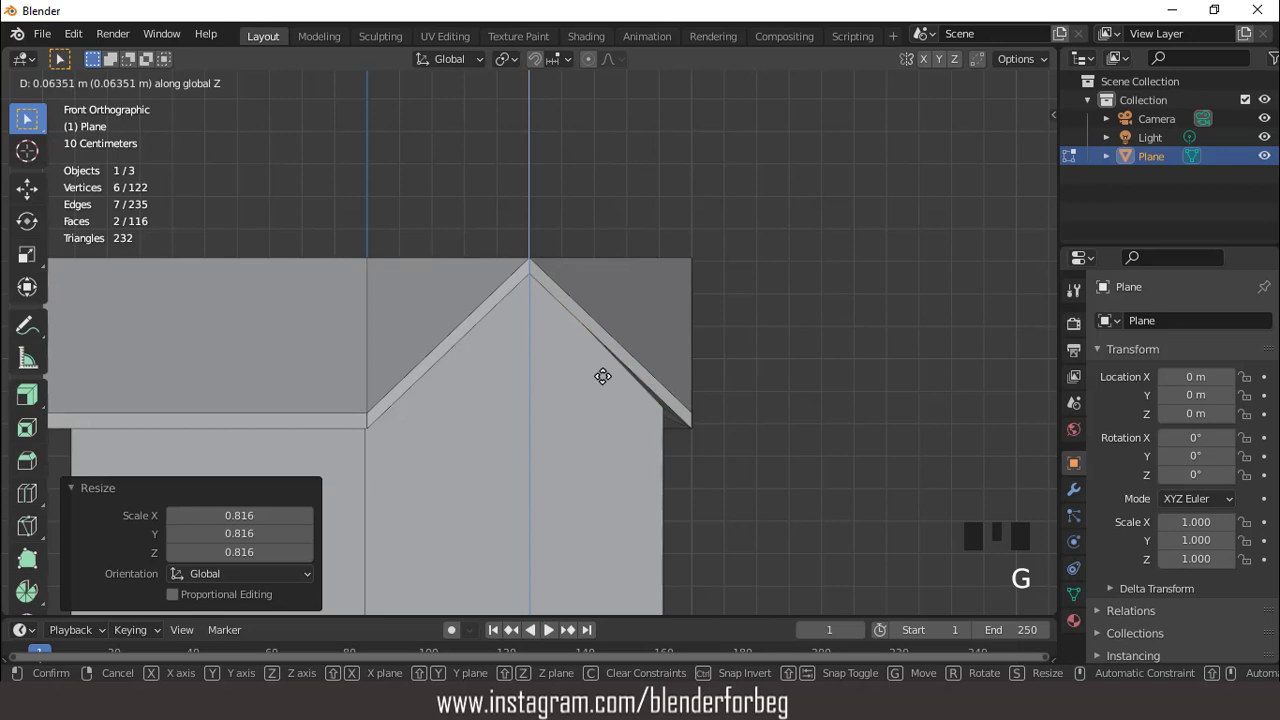
click(603, 376)
Extrude the two duplicated faces downward by about 0.185 m and flatten them to zero along Z
key(e)
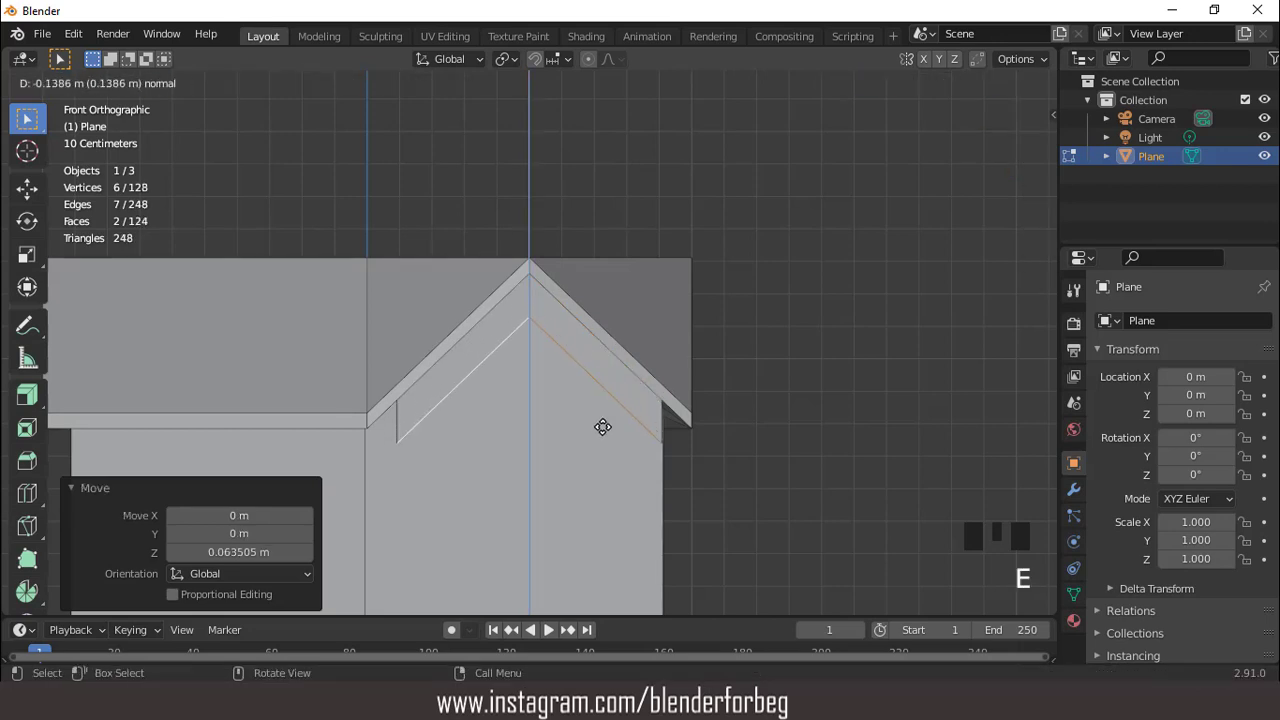
click(601, 436)
key(s)
key(z)
key(0)
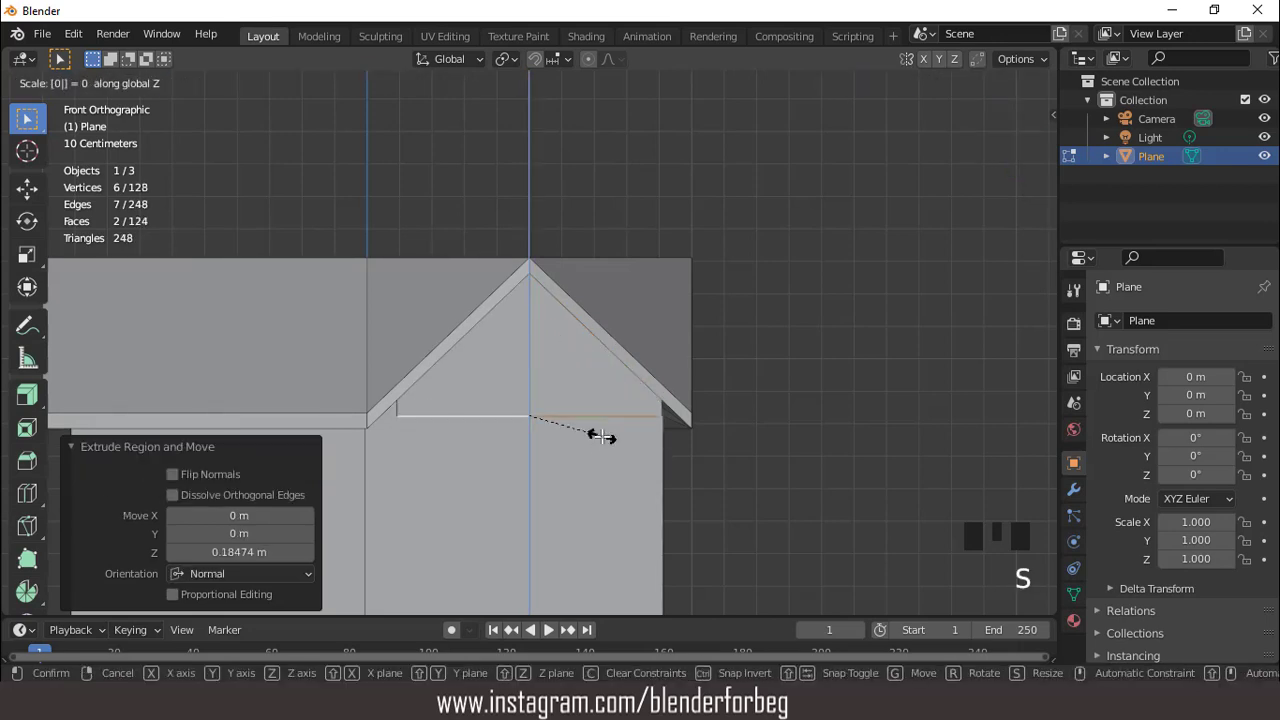
click(601, 436)
Select the whole gable infill block under the porch roof and scale it to about 1.122 along Y
middle_drag(601, 436, 549, 386)
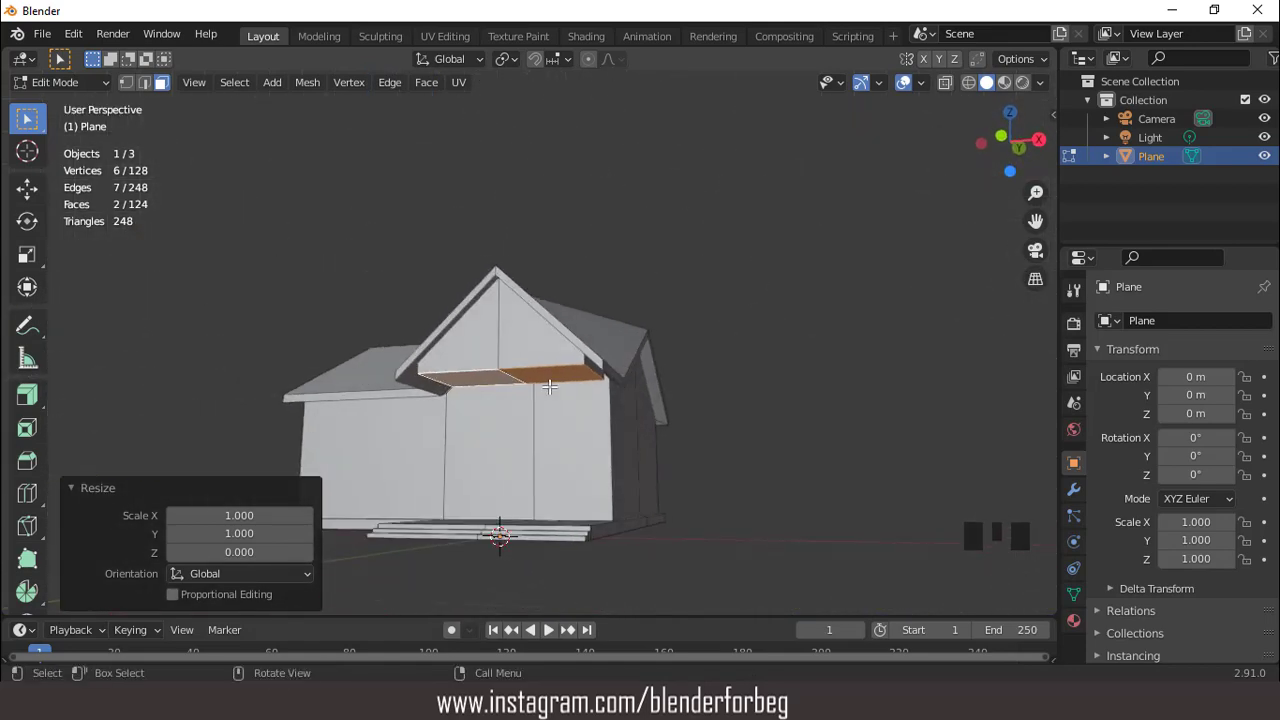
key(ctrl+KP_Add)
key(KP_3)
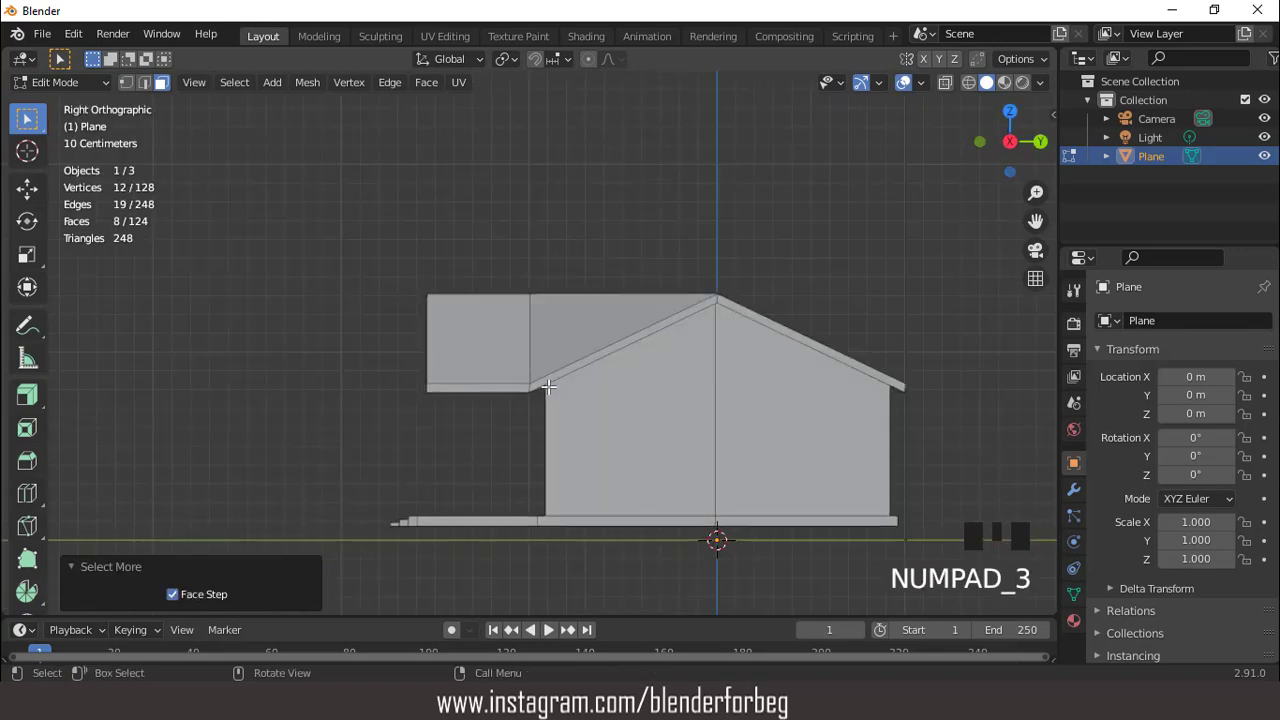
scroll(549, 386, up, 1)
click(946, 83)
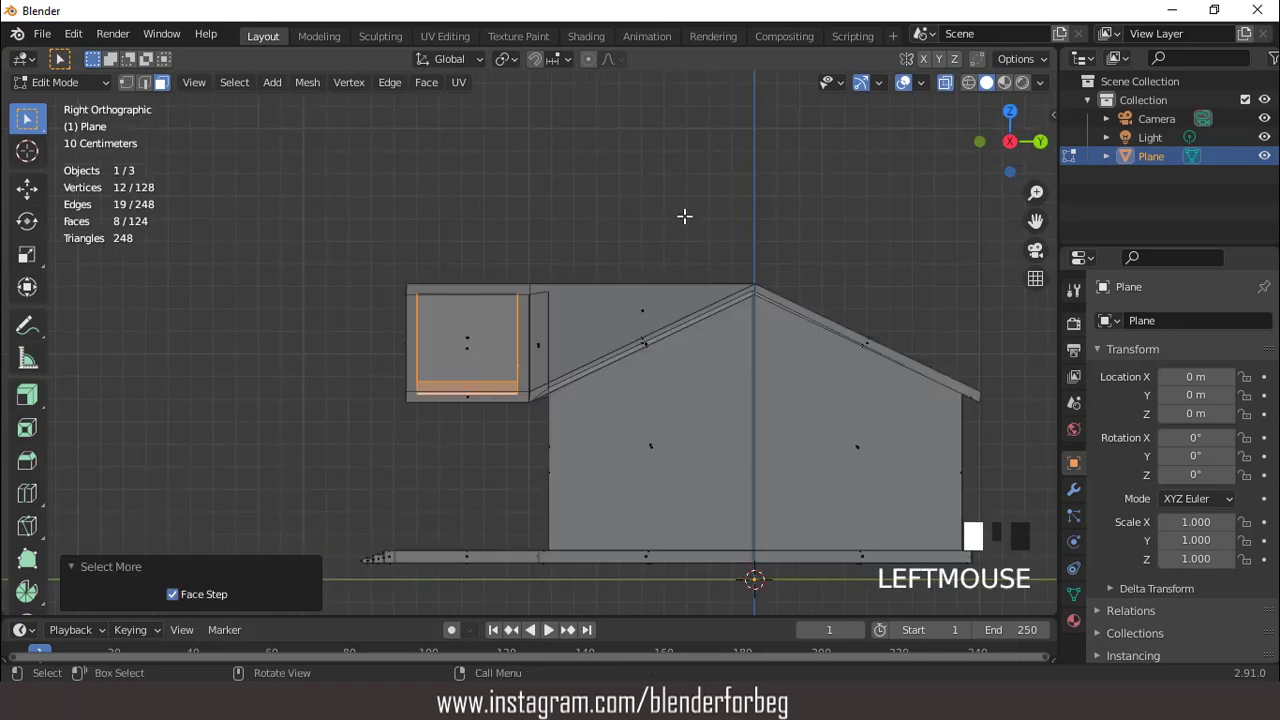
scroll(629, 280, up, 3)
key(s)
key(y)
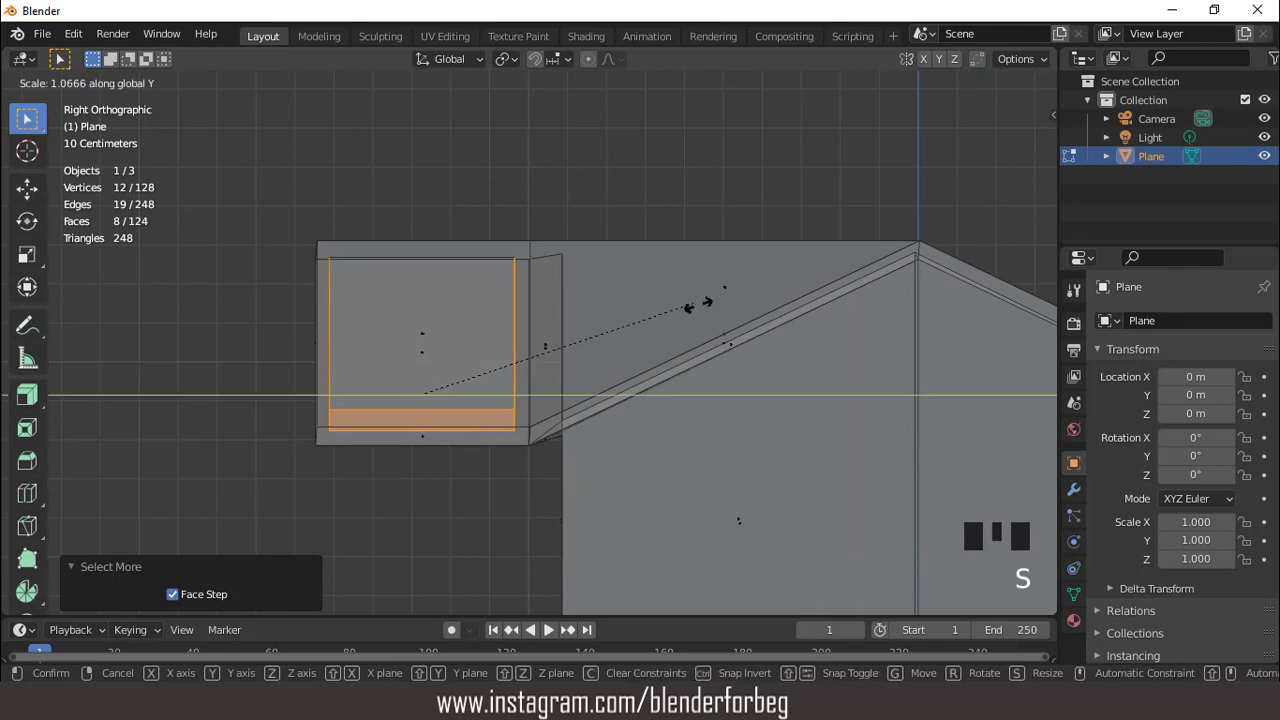
click(711, 311)
Move the gable infill block about 0.019 m along Y under the porch roof
key(g)
key(y)
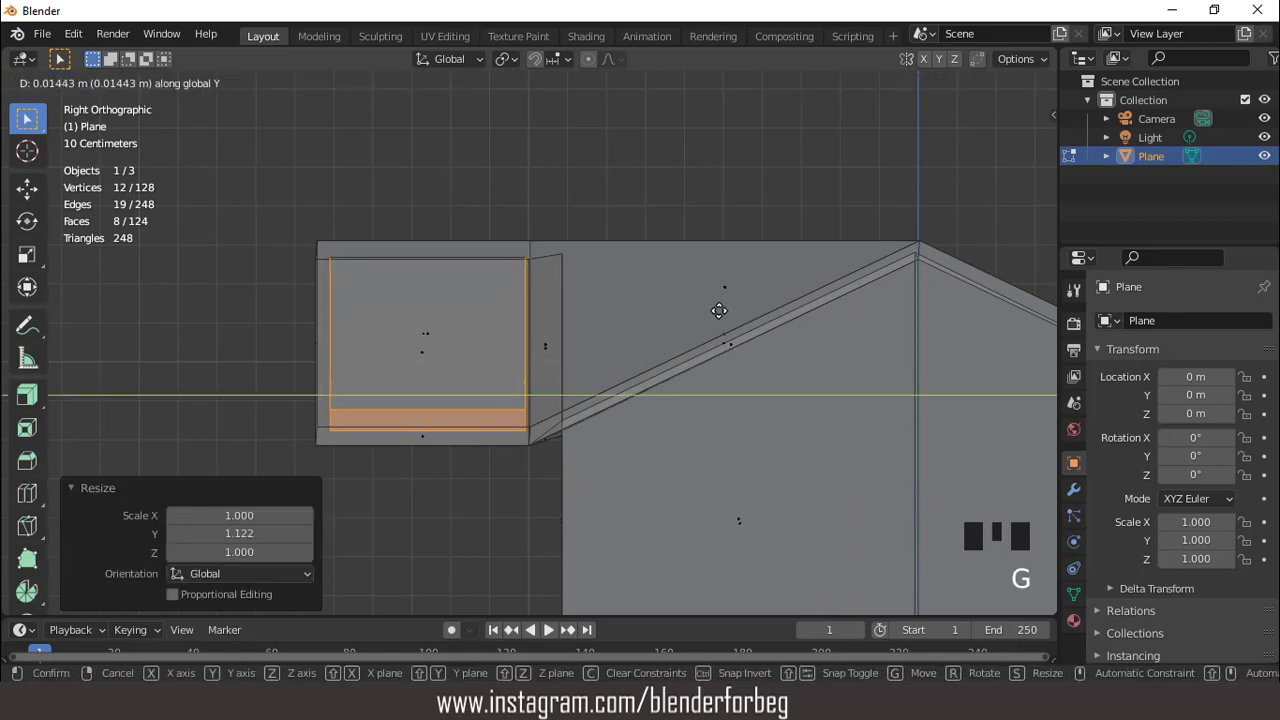
click(717, 309)
scroll(455, 233, down, 3)
middle_drag(455, 233, 632, 252)
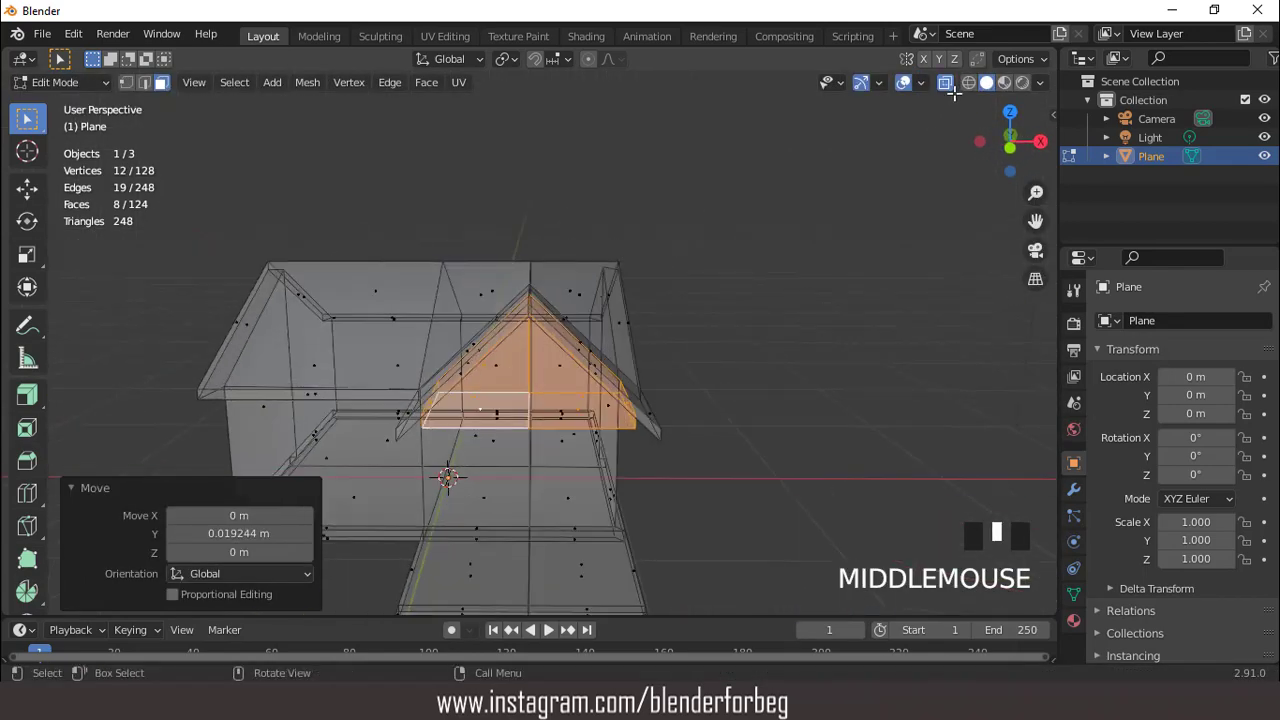
click(942, 85)
key(KP_1)
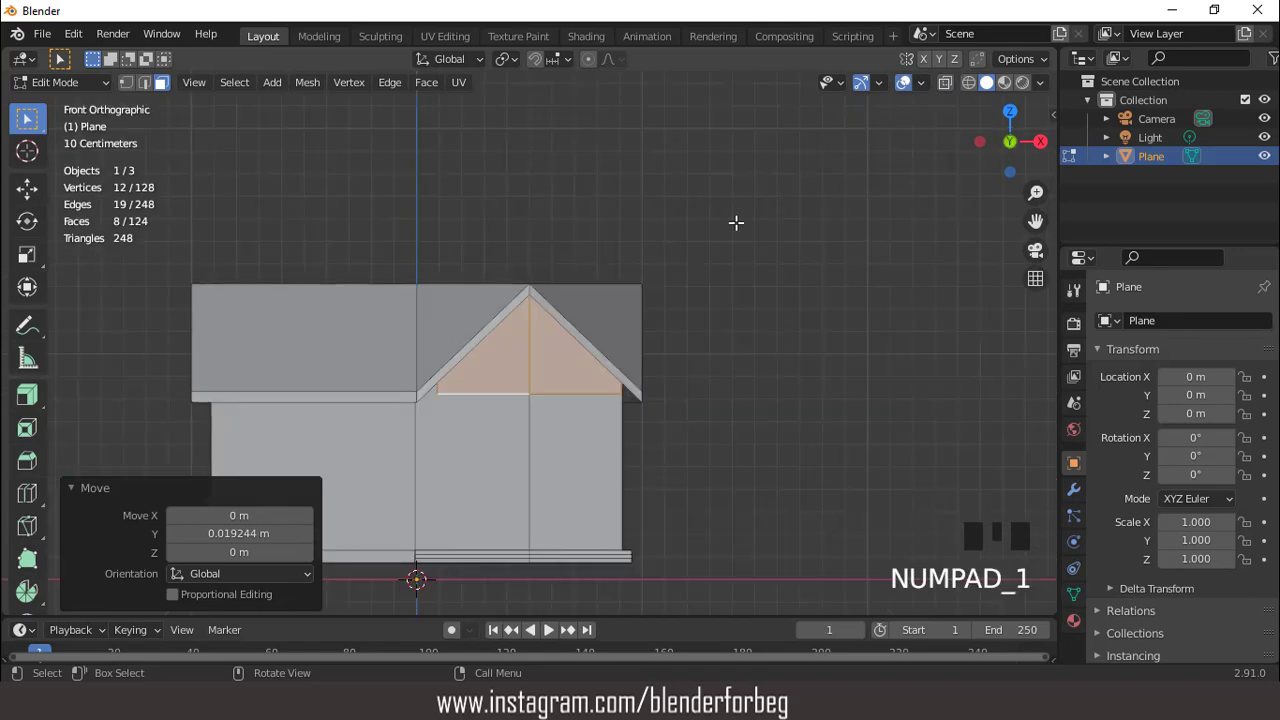
middle_drag(737, 223, 566, 397)
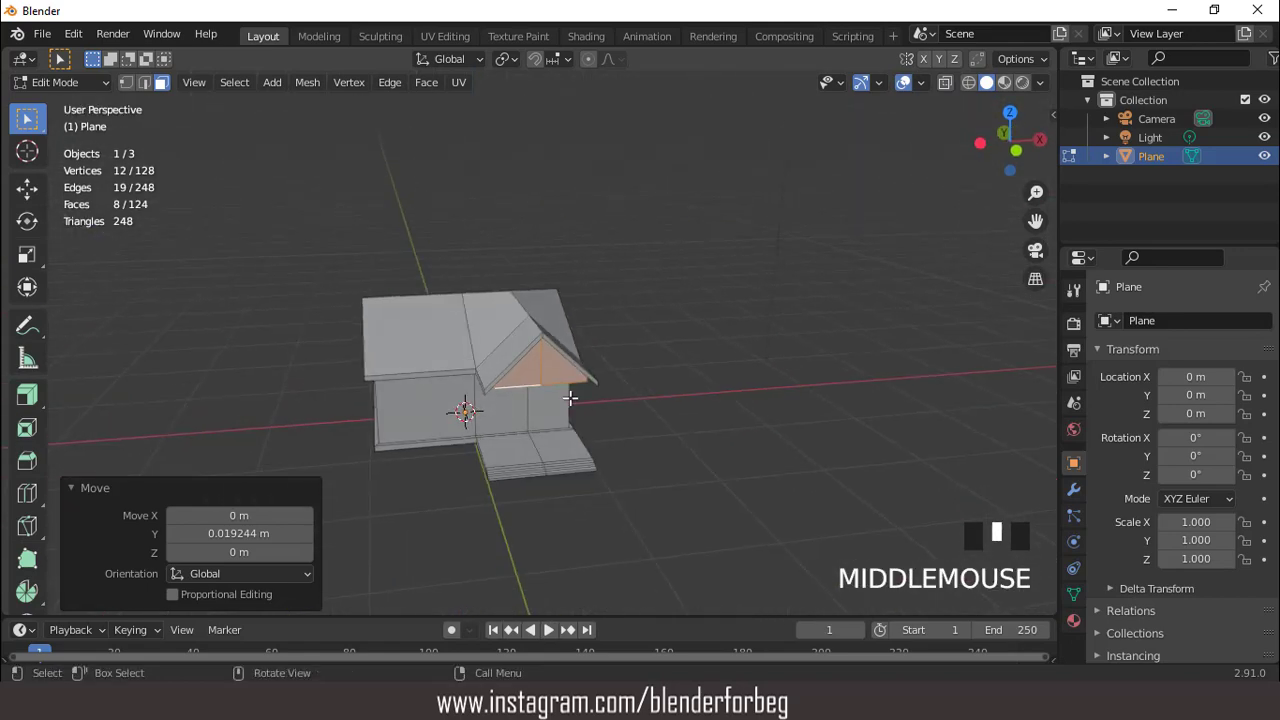
Duplicate the porch floor face nearer the main house front in place and shrink the copy to 0.308, followed by 0.57
scroll(528, 473, up, 1)
click(528, 473)
scroll(527, 473, up, 2)
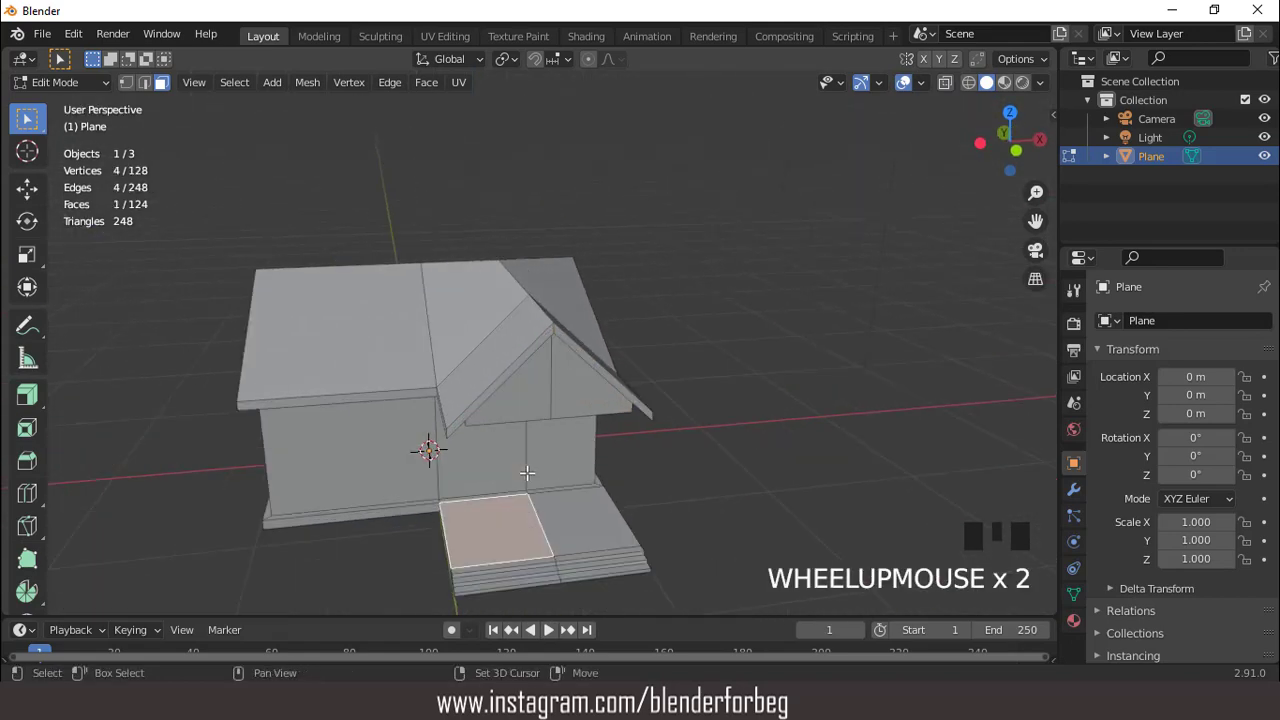
key(shift+d)
right_click(527, 473)
key(s)
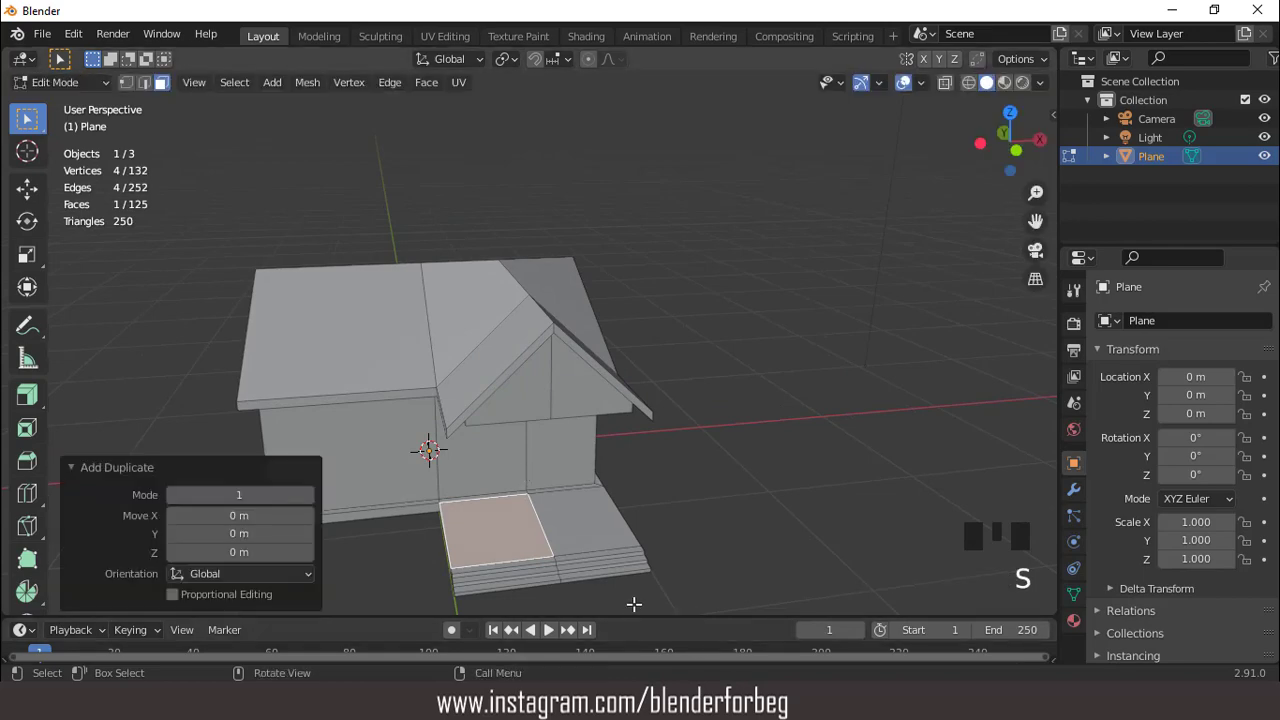
key(s)
click(571, 503)
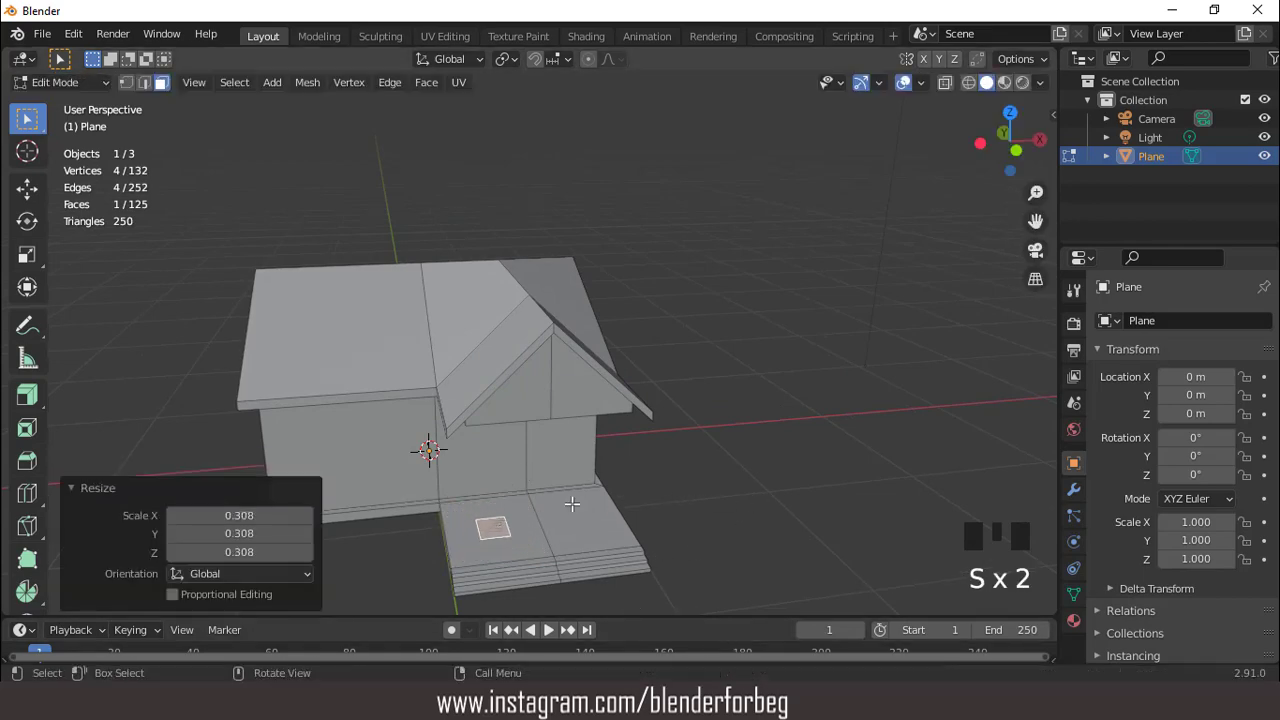
key(KP_Decimal)
scroll(580, 506, down, 7)
key(s)
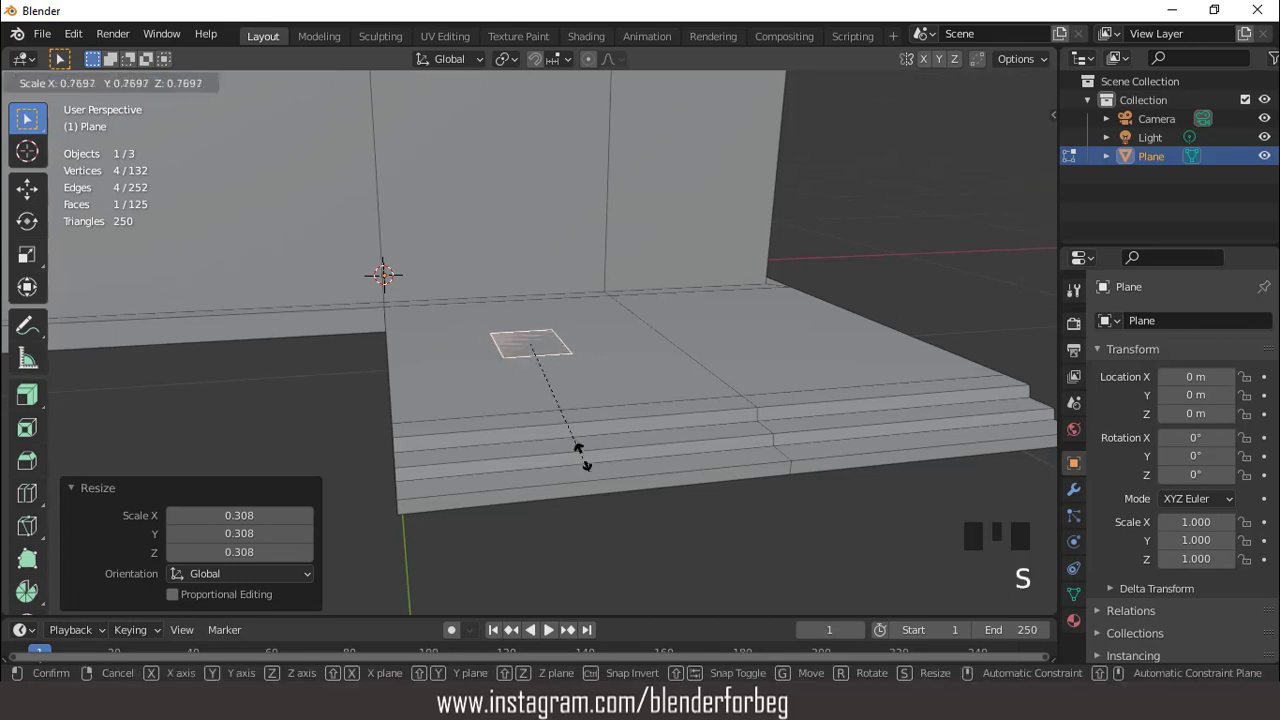
click(571, 431)
Move the small face about 0.19 m along negative Y and towards the porch's outer side along X, and scale it to 0.71
key(g)
key(y)
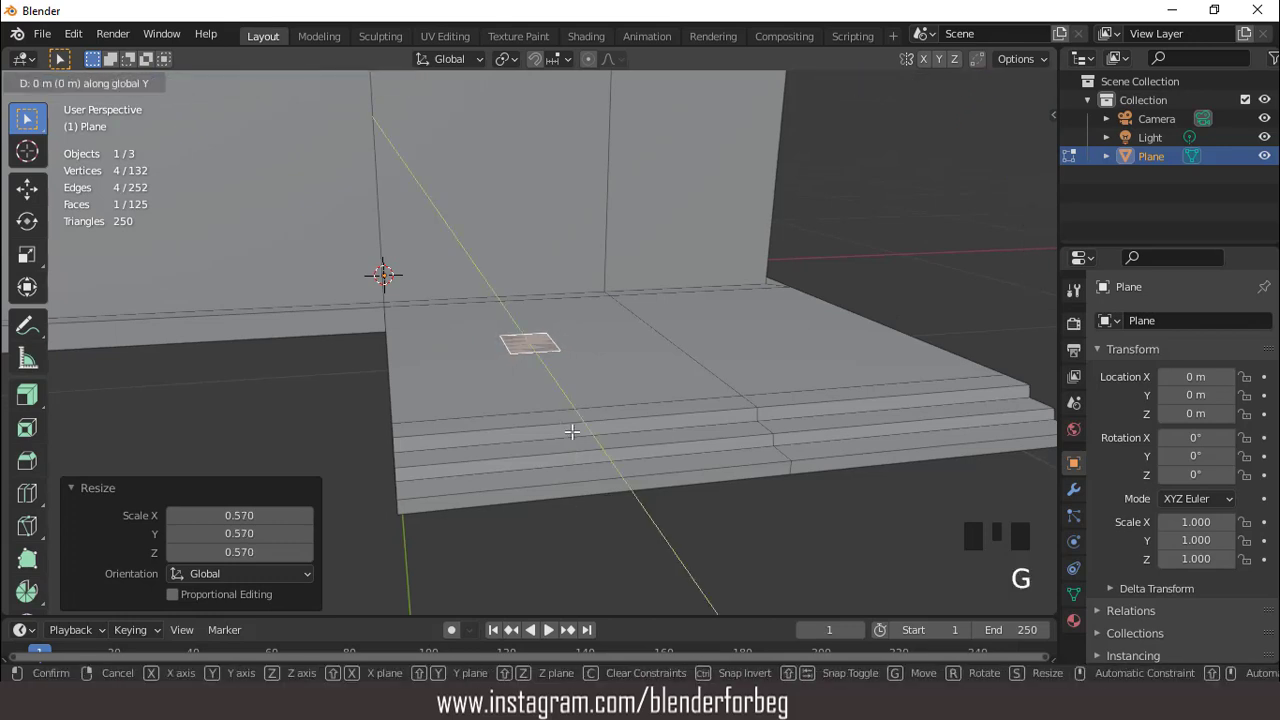
click(585, 474)
key(g)
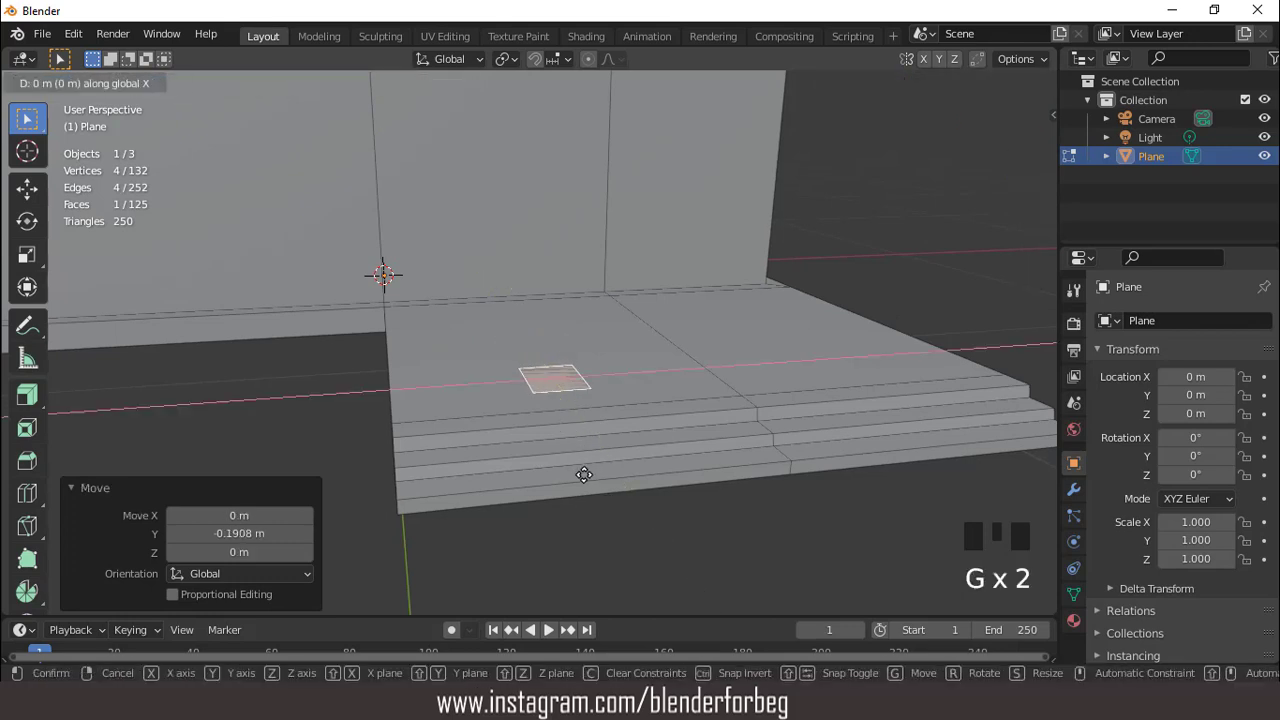
key(x)
click(538, 472)
key(s)
click(579, 483)
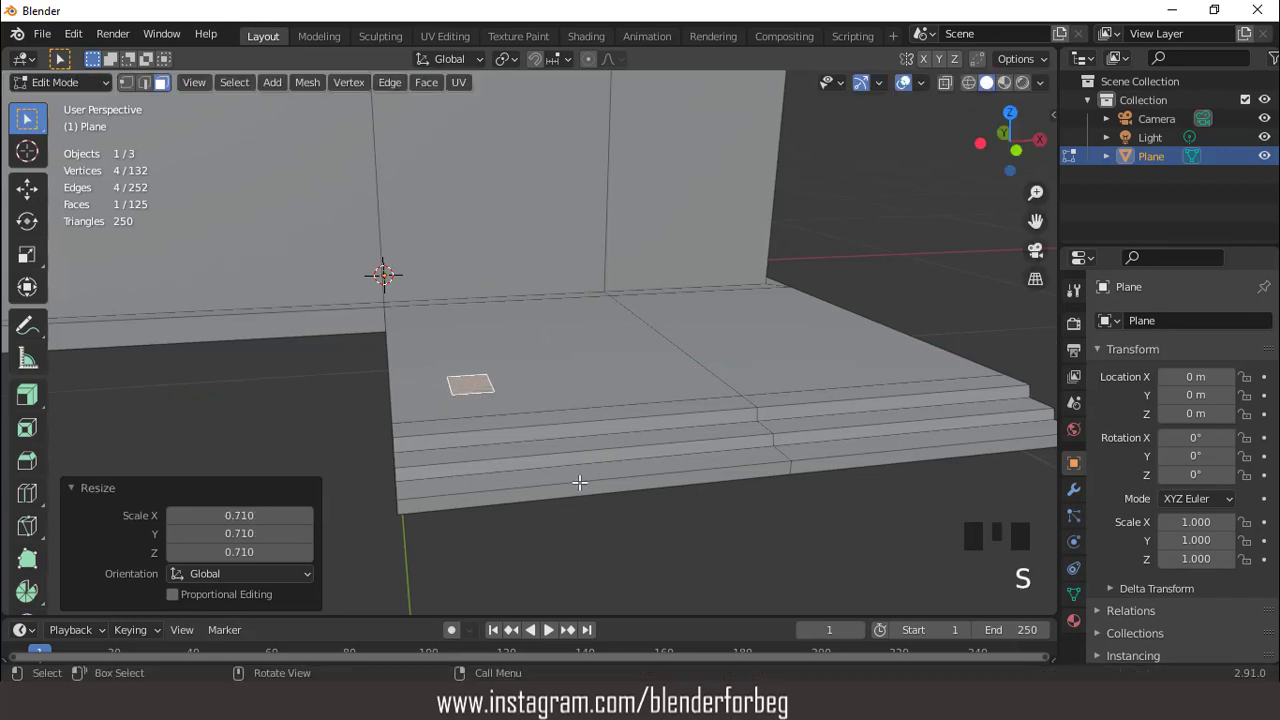
Shift the small face about 0.025 m along X and extrude it upward about 0.7 m to the gable's underside as a post
key(KP_1)
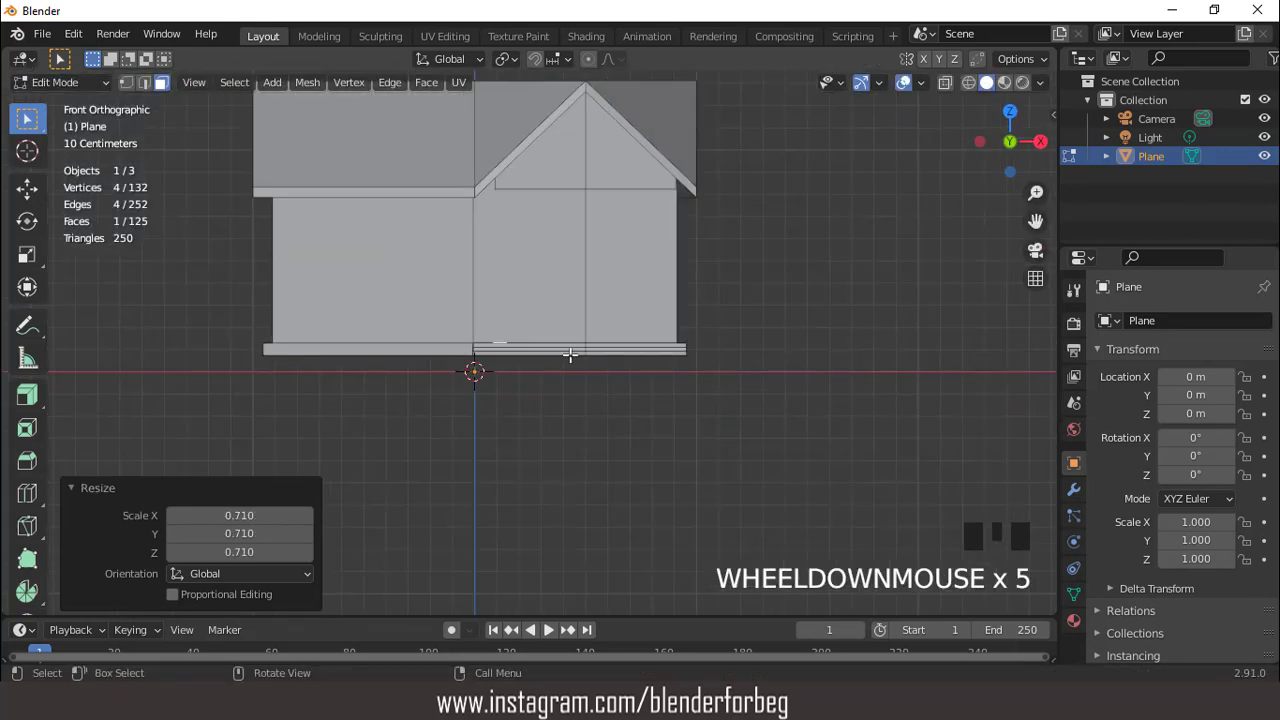
key(g)
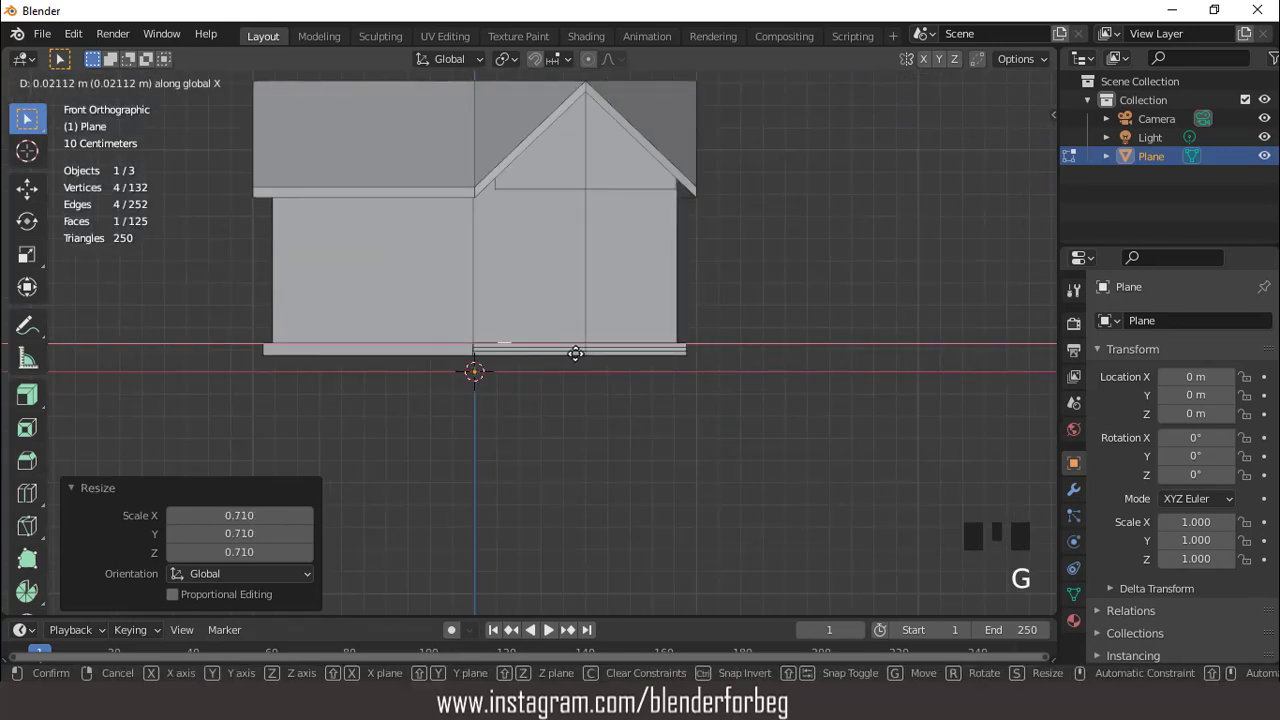
click(577, 353)
key(e)
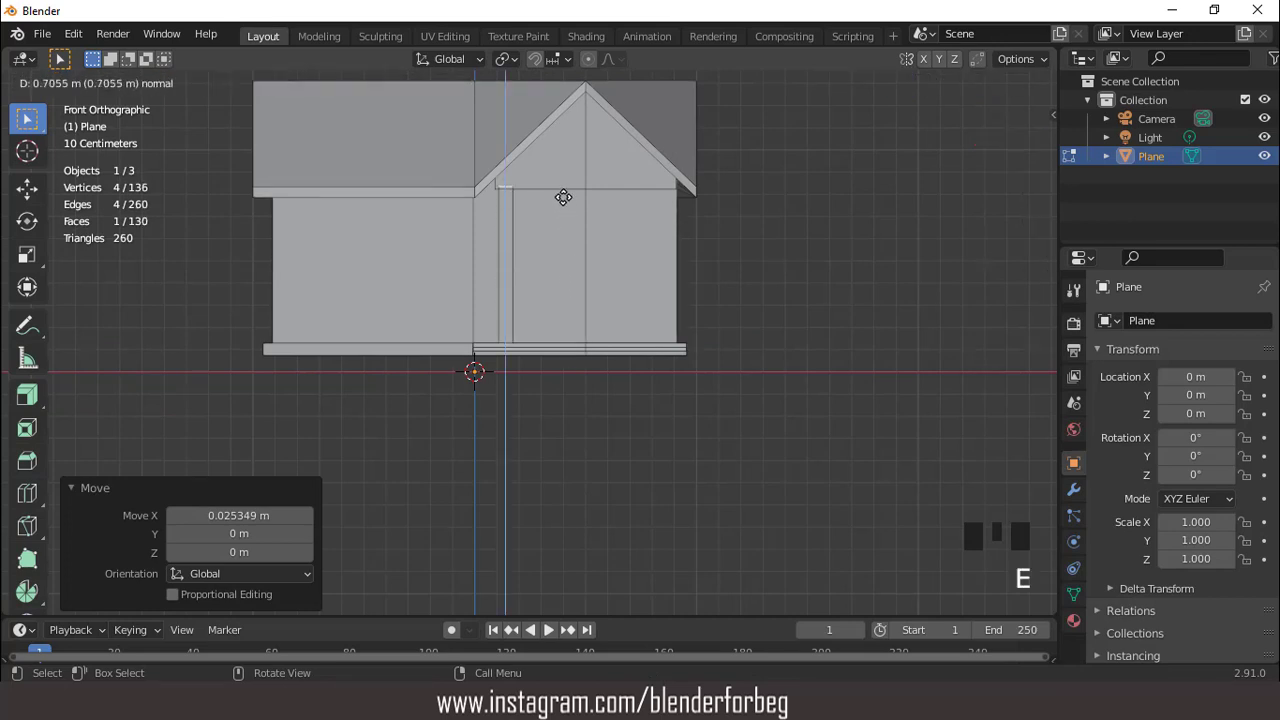
click(566, 234)
Select the whole porch post and move it about 0.03 m along Y
key(ctrl+KP_Add)
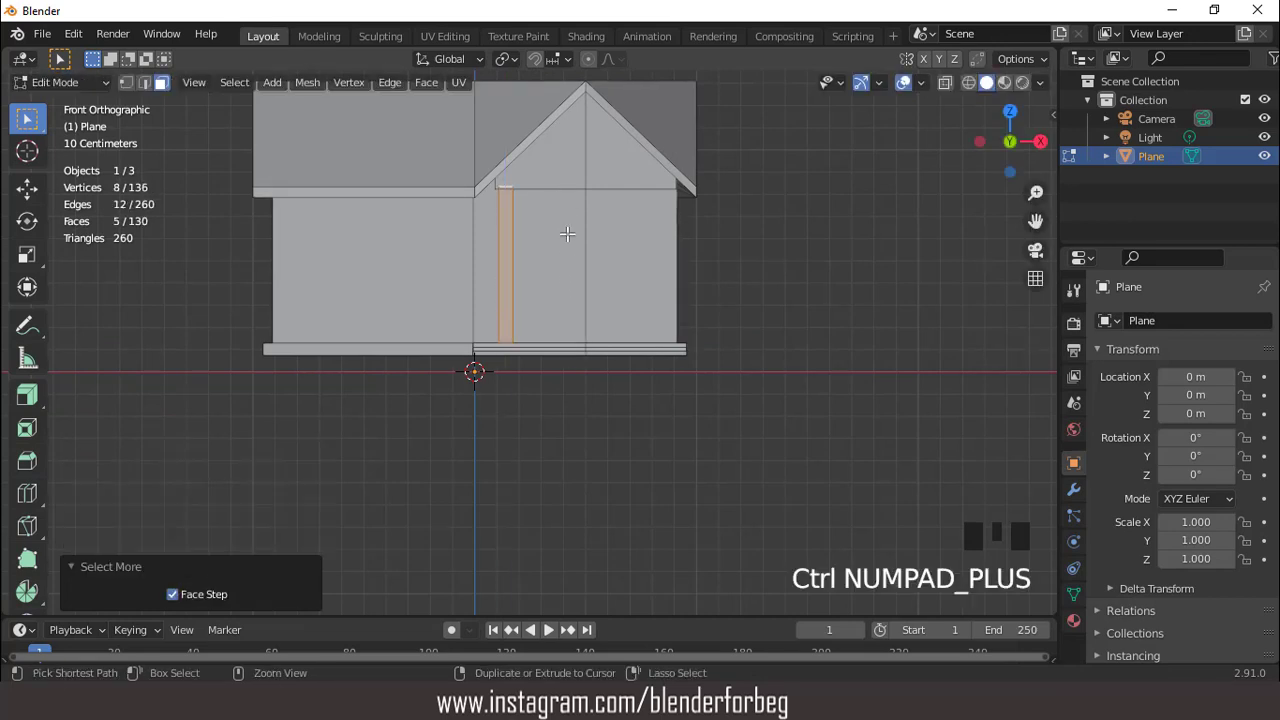
key(KP_3)
key(g)
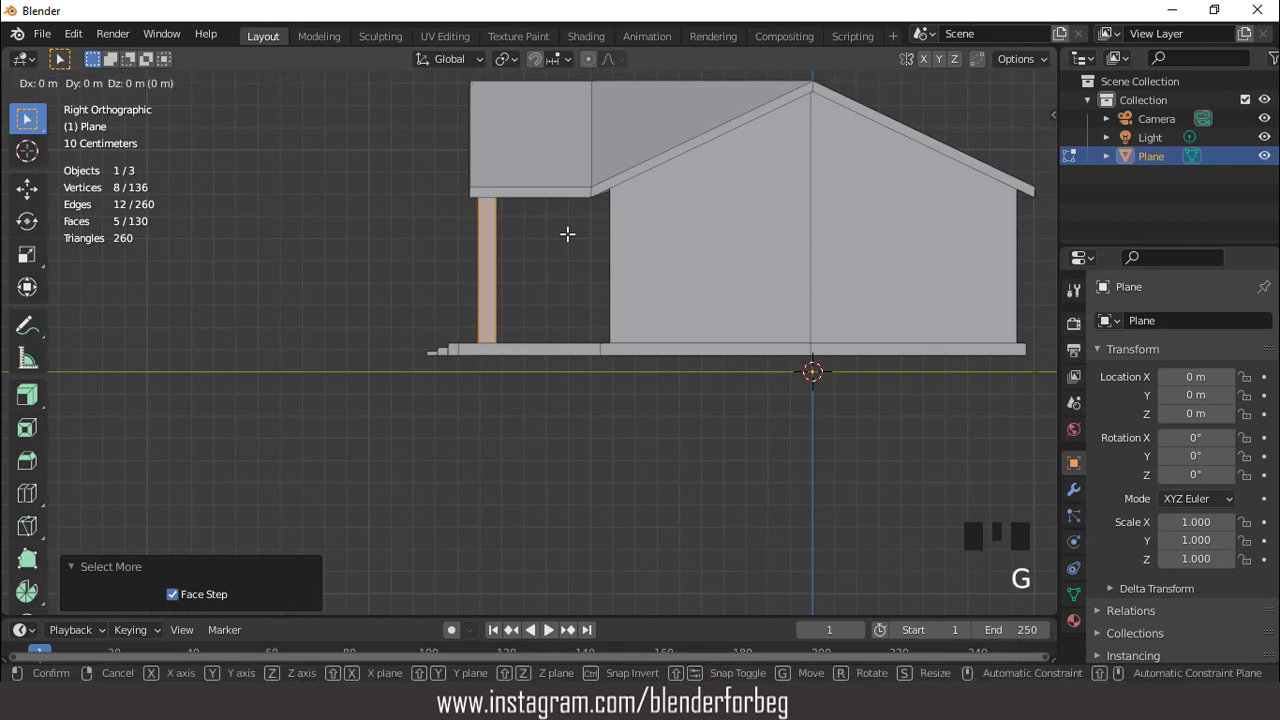
click(574, 234)
Thin the porch post by scaling it to about 0.879 in X and Y, keeping its height
key(KP_1)
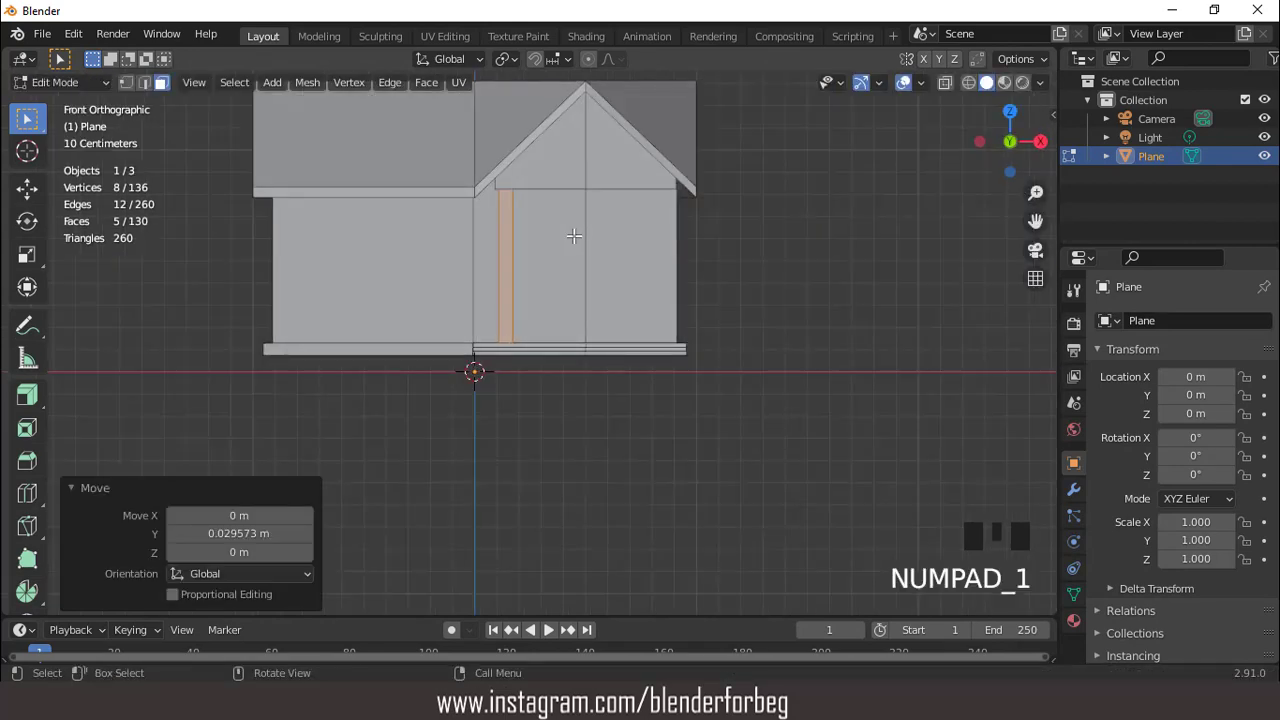
scroll(574, 236, down, 3)
middle_drag(574, 236, 586, 300)
scroll(595, 298, up, 2)
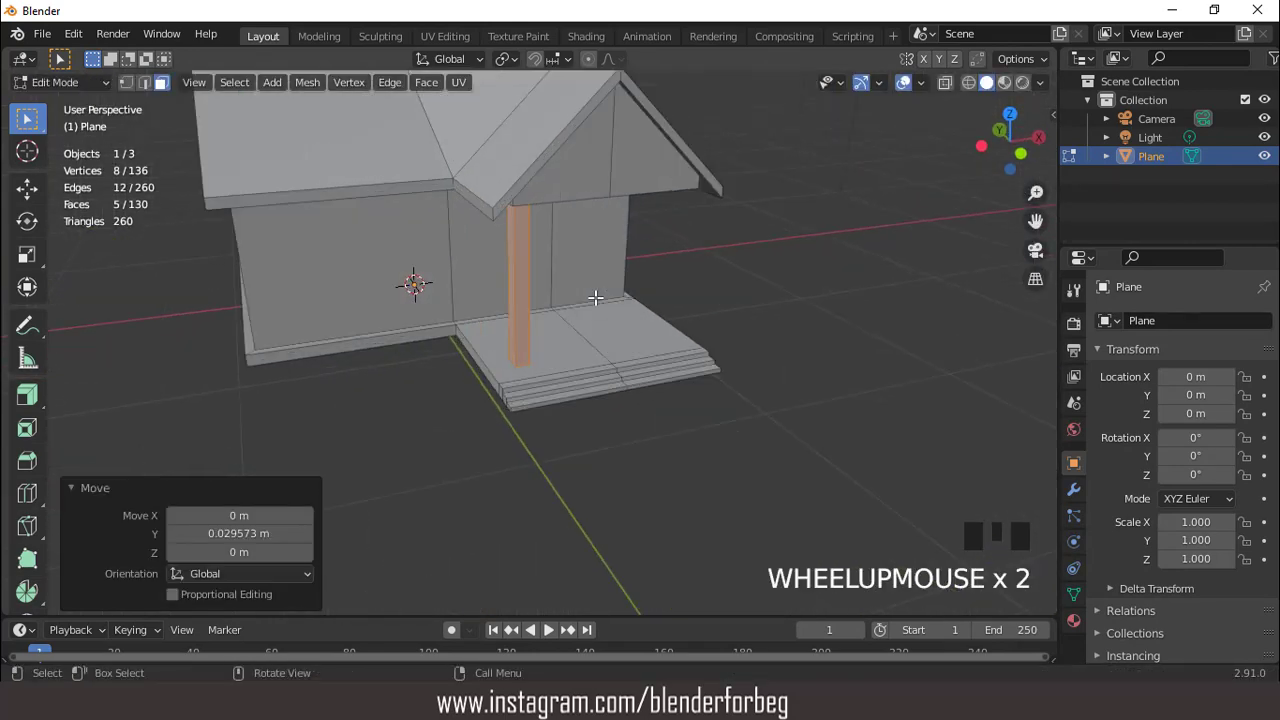
key(s)
key(shift+z)
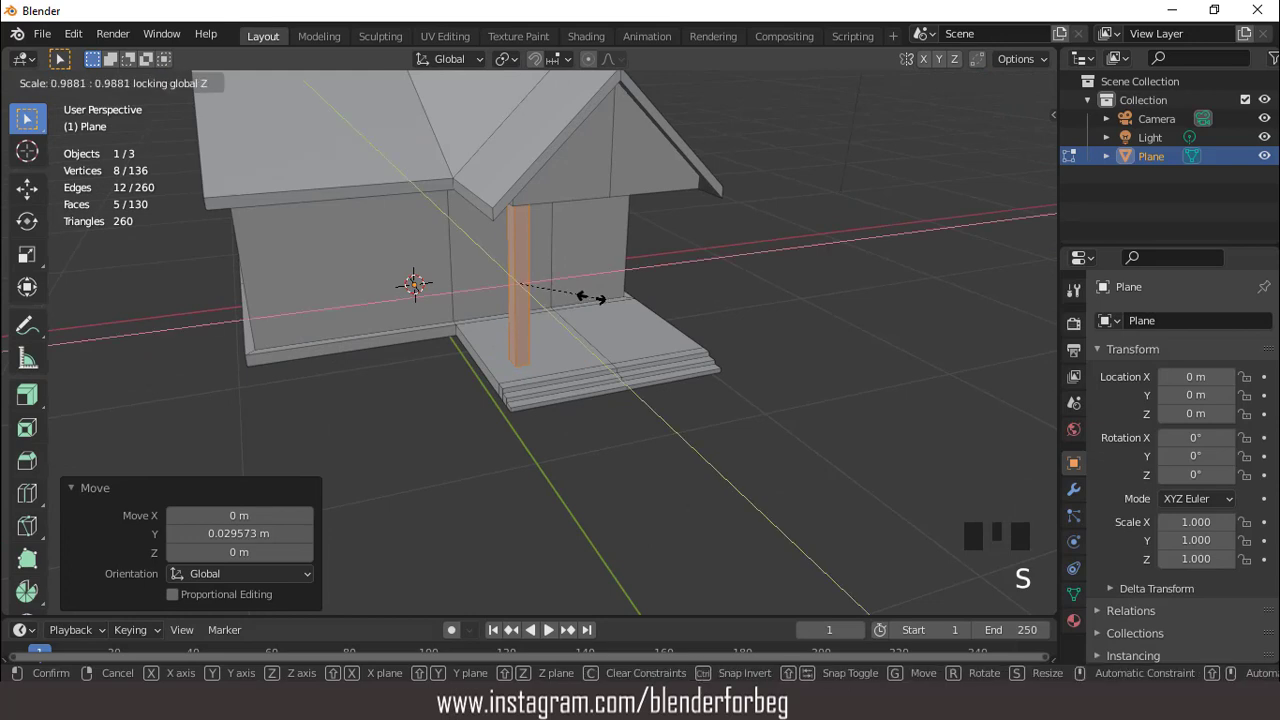
click(590, 297)
Duplicate the porch post about 0.725 m along X to the porch's opposite side and return to Object Mode
key(KP_1)
scroll(577, 256, up, 2)
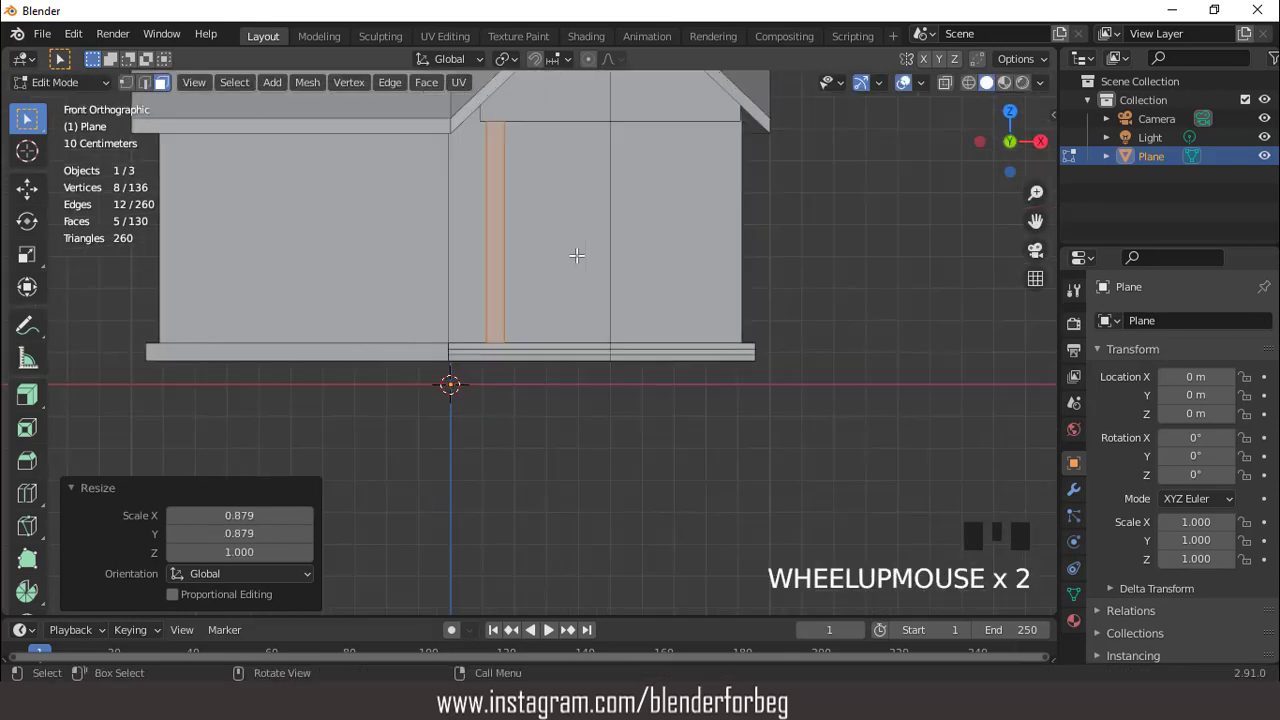
key(shift+d)
key(x)
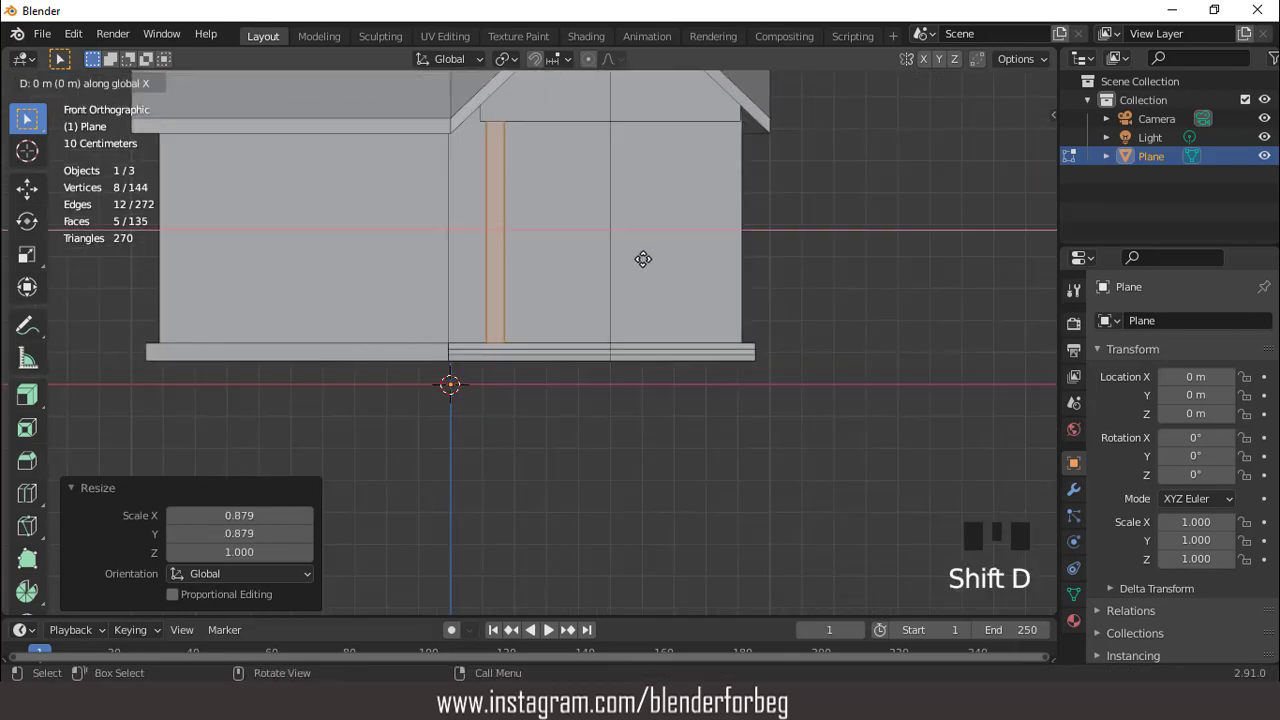
click(808, 261)
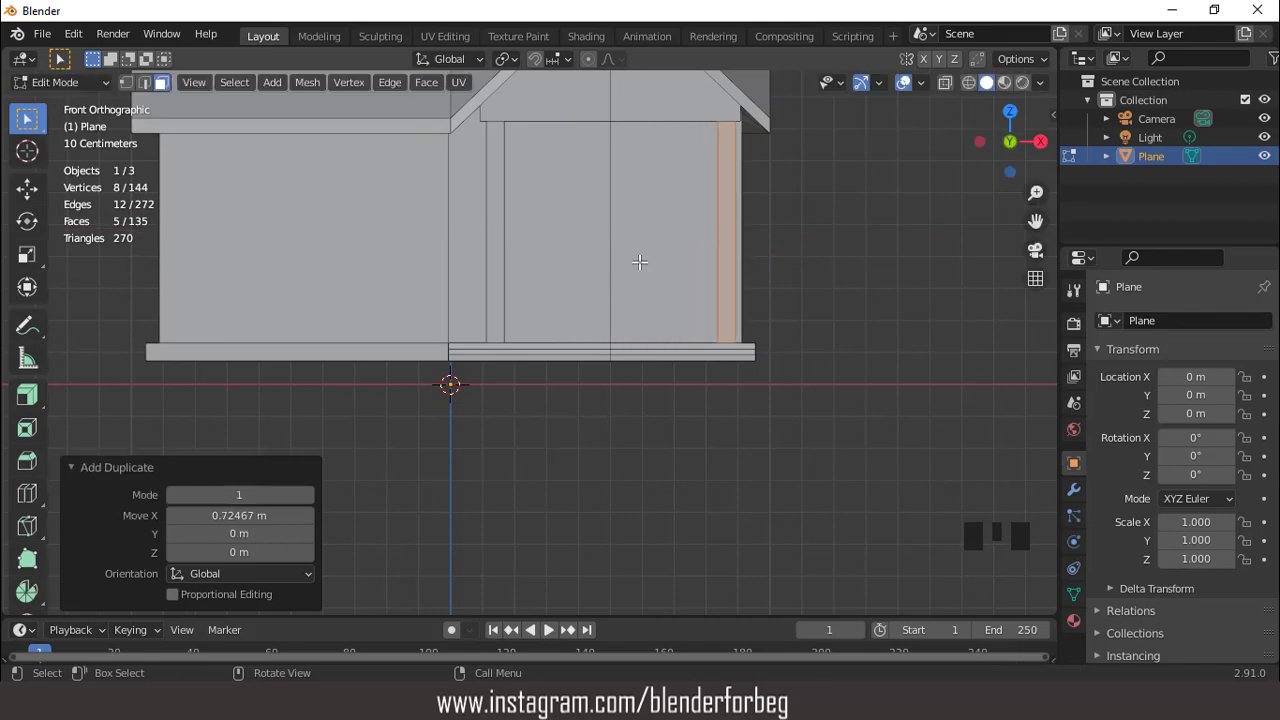
scroll(808, 261, down, 7)
middle_drag(808, 261, 637, 329)
scroll(581, 316, up, 2)
key(Tab)
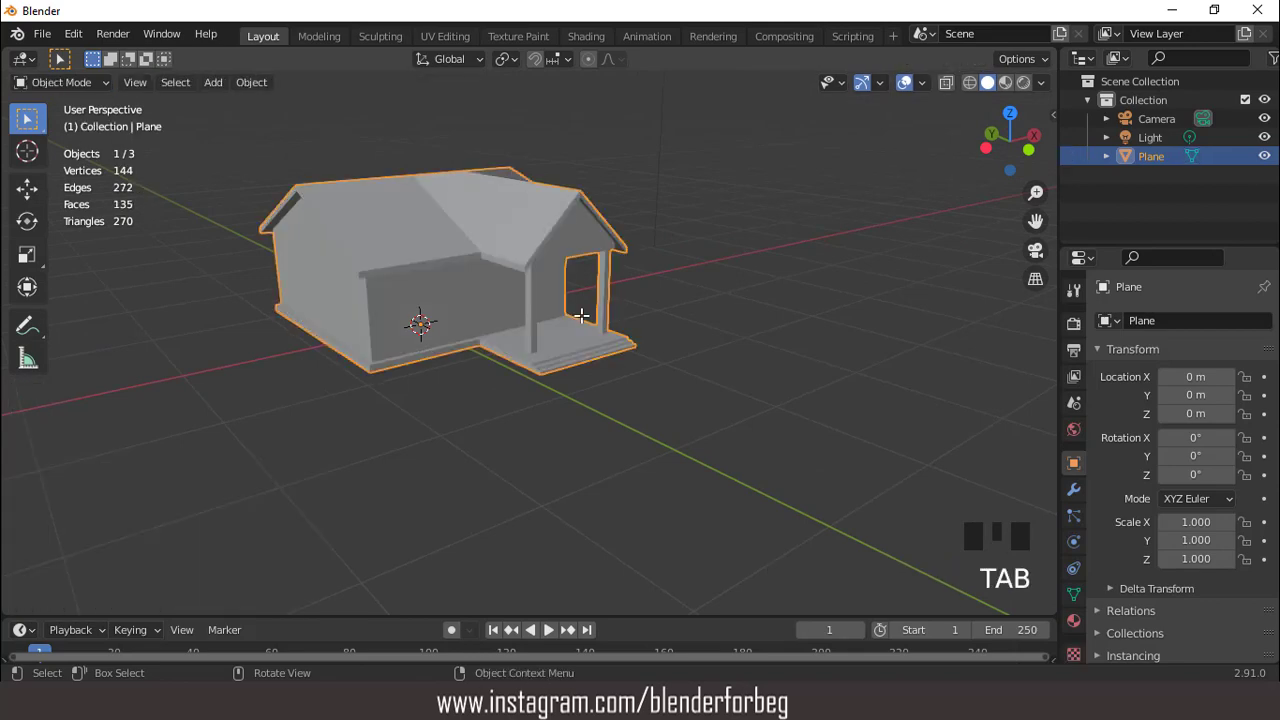
Add a new mesh plane and isolate it in local view
scroll(581, 316, down, 2)
key(ctrl+KP_8)
key(ctrl+KP_8)
key(ctrl+KP_8)
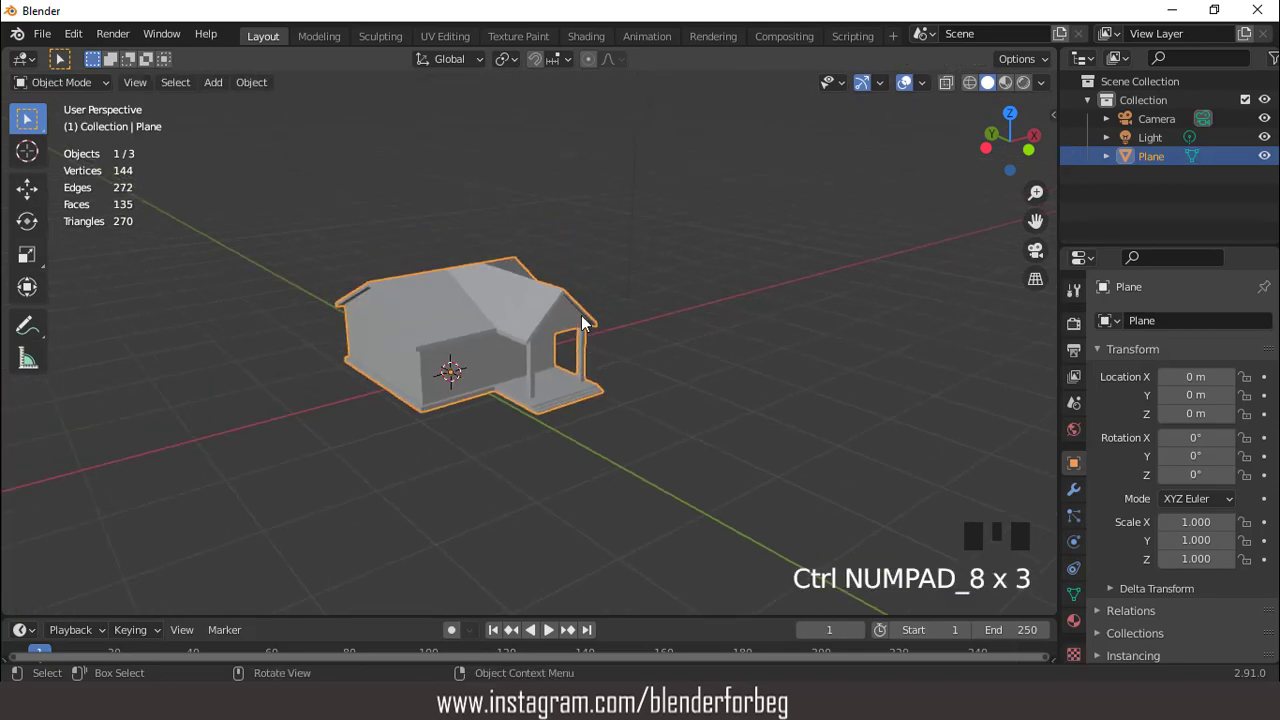
scroll(422, 196, up, 1)
click(219, 82)
mouse_move(230, 101)
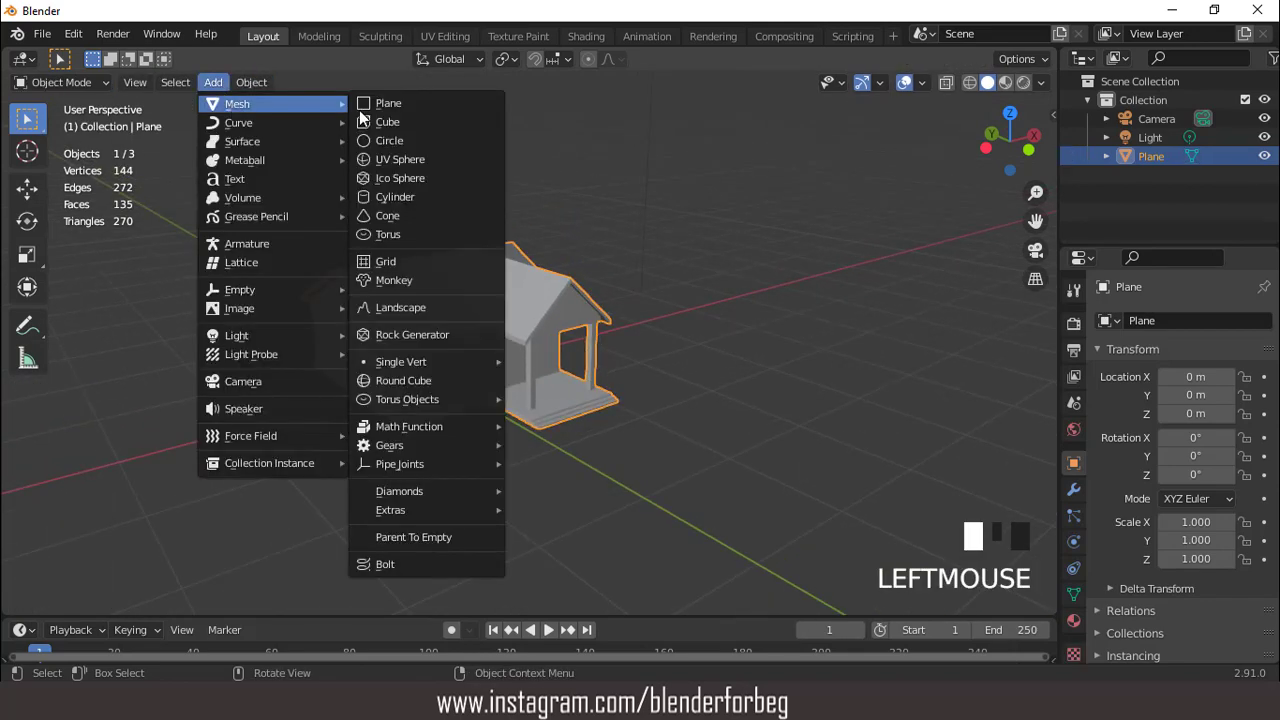
click(393, 100)
key(KP_Divide)
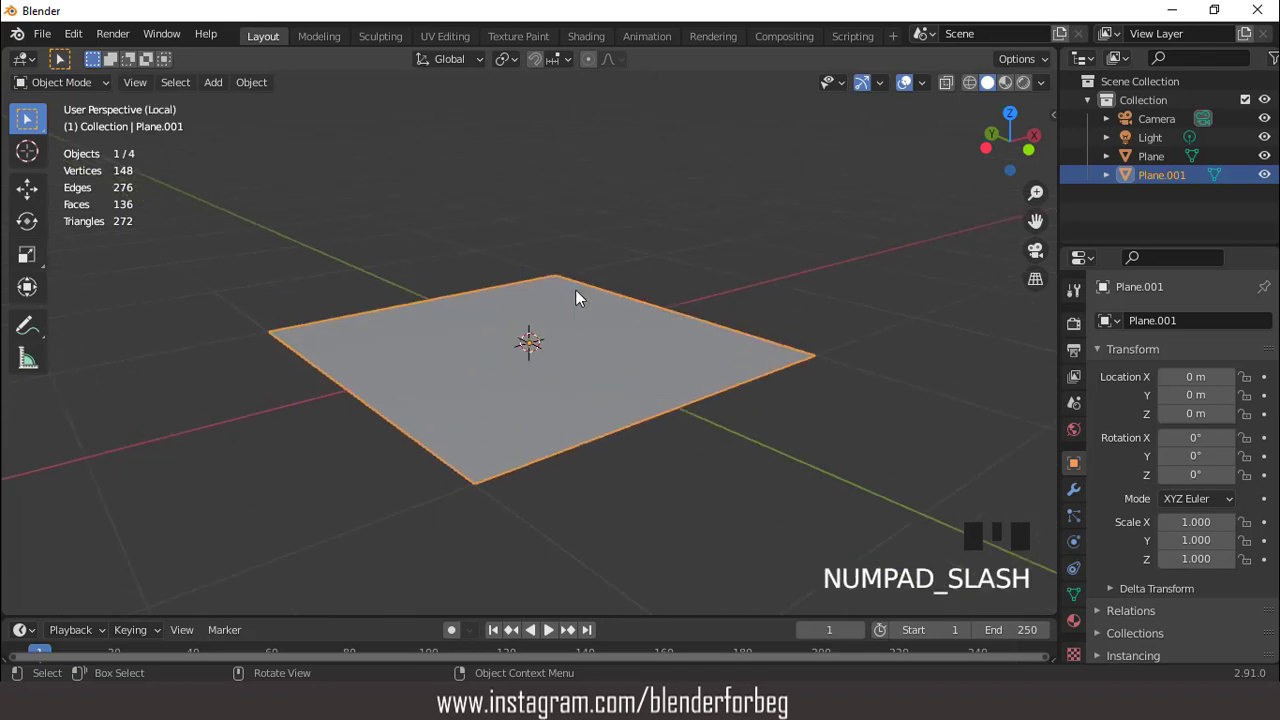
Stand the new plane upright by rotating it 90° about X, then narrow it to about 0.73 in X
key(KP_1)
text(rx90)
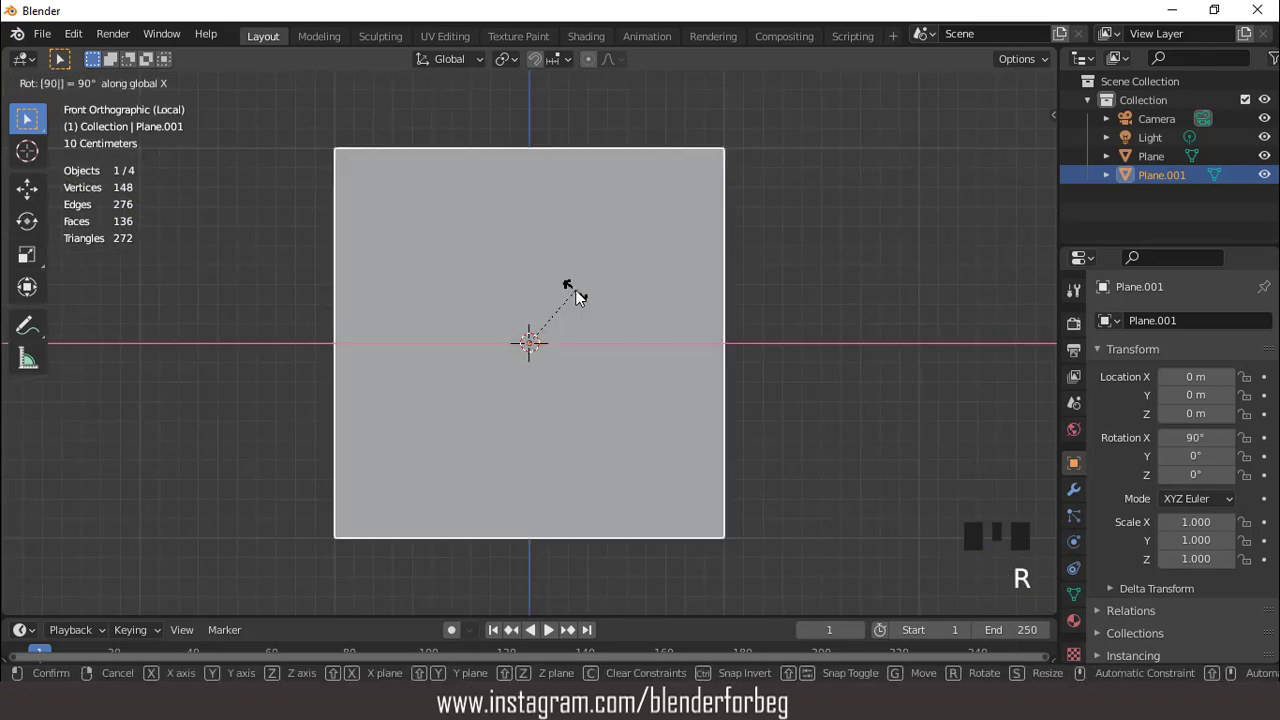
key(Return)
key(s)
key(x)
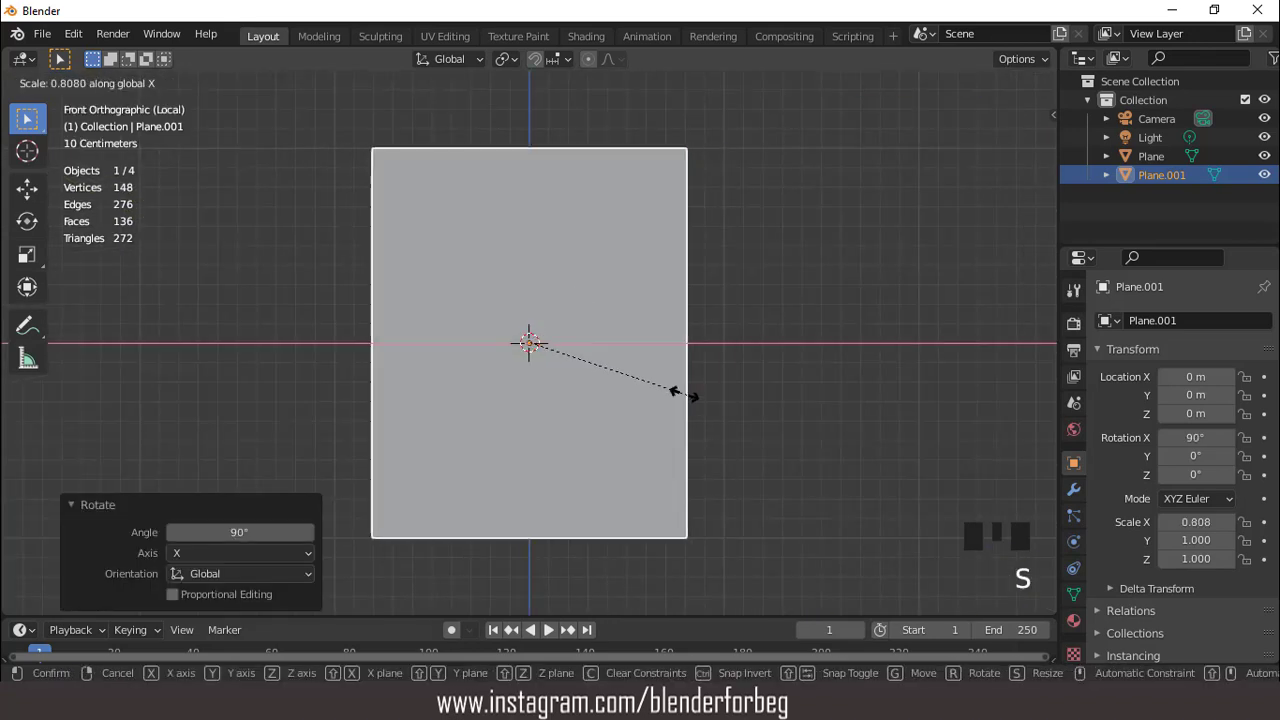
click(672, 397)
key(Tab)
key(Tab)
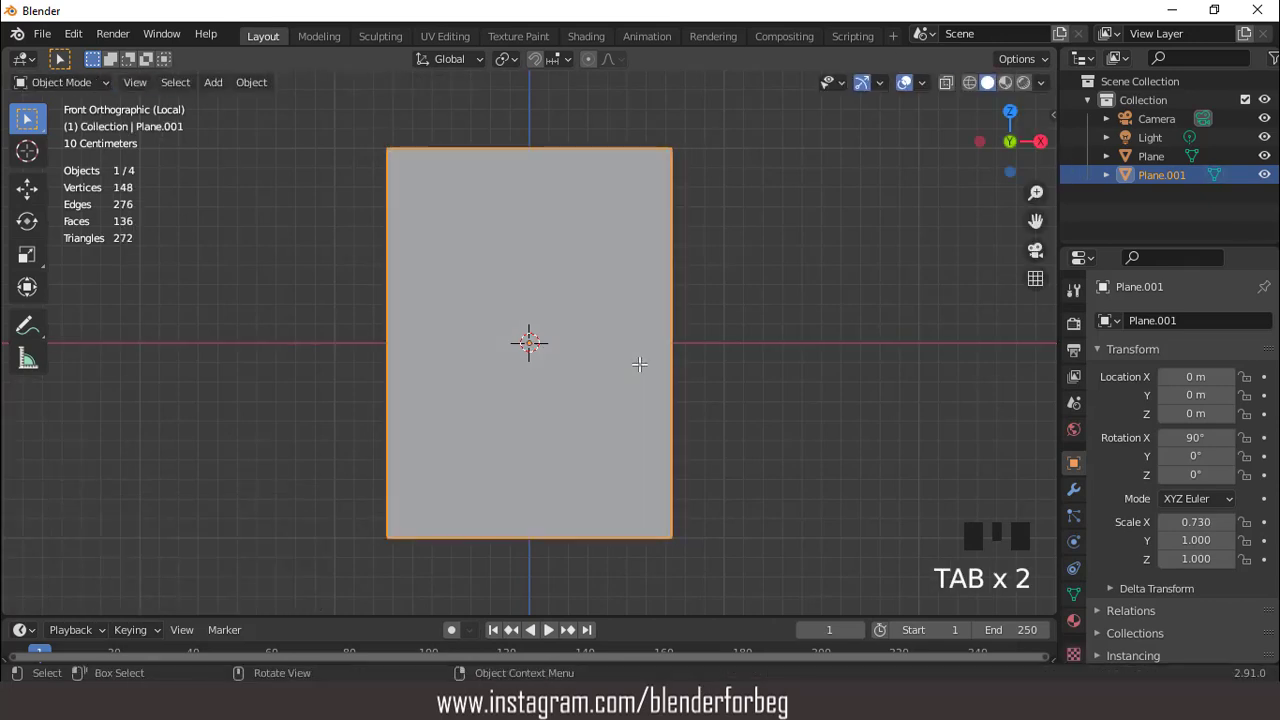
Apply the plane's scale and extrude its face about 0.17 m along its normal to form a window block
key(ctrl+a)
click(639, 364)
key(Tab)
middle_drag(637, 369, 663, 426)
key(e)
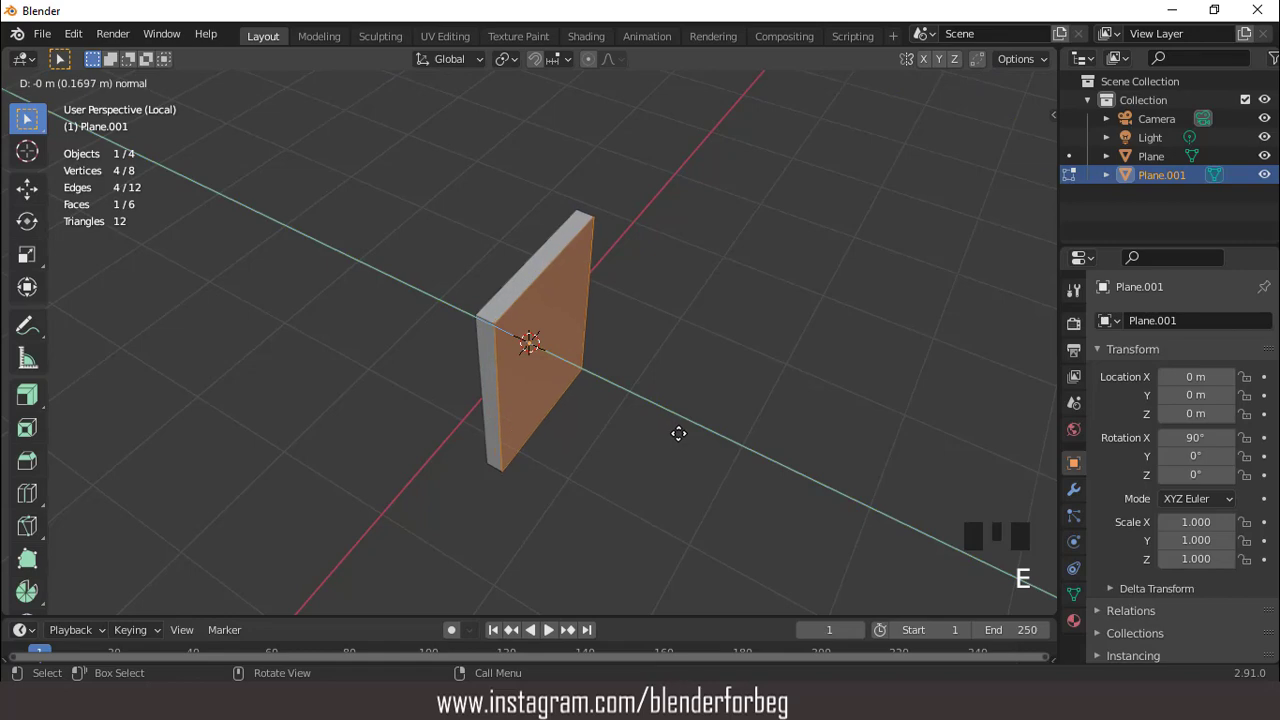
click(677, 431)
Inset the window block's front face to form a narrow outer frame
key(KP_1)
scroll(679, 433, up, 2)
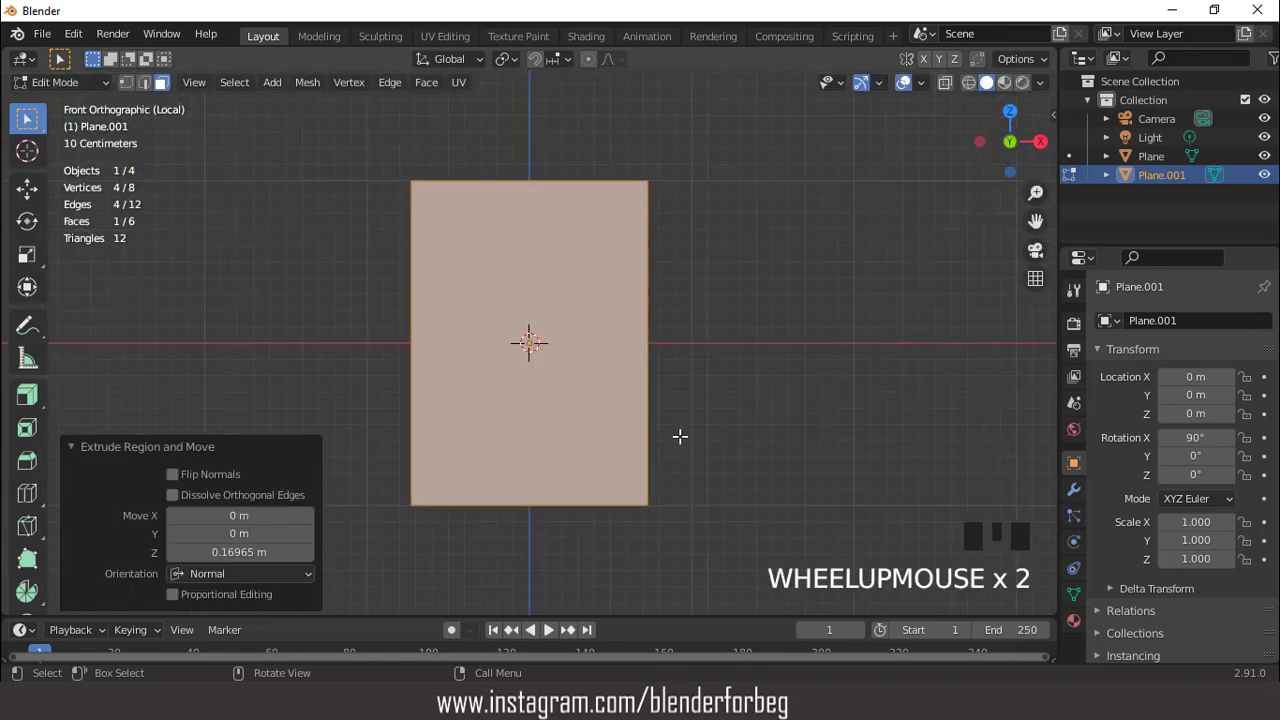
key(i)
click(666, 426)
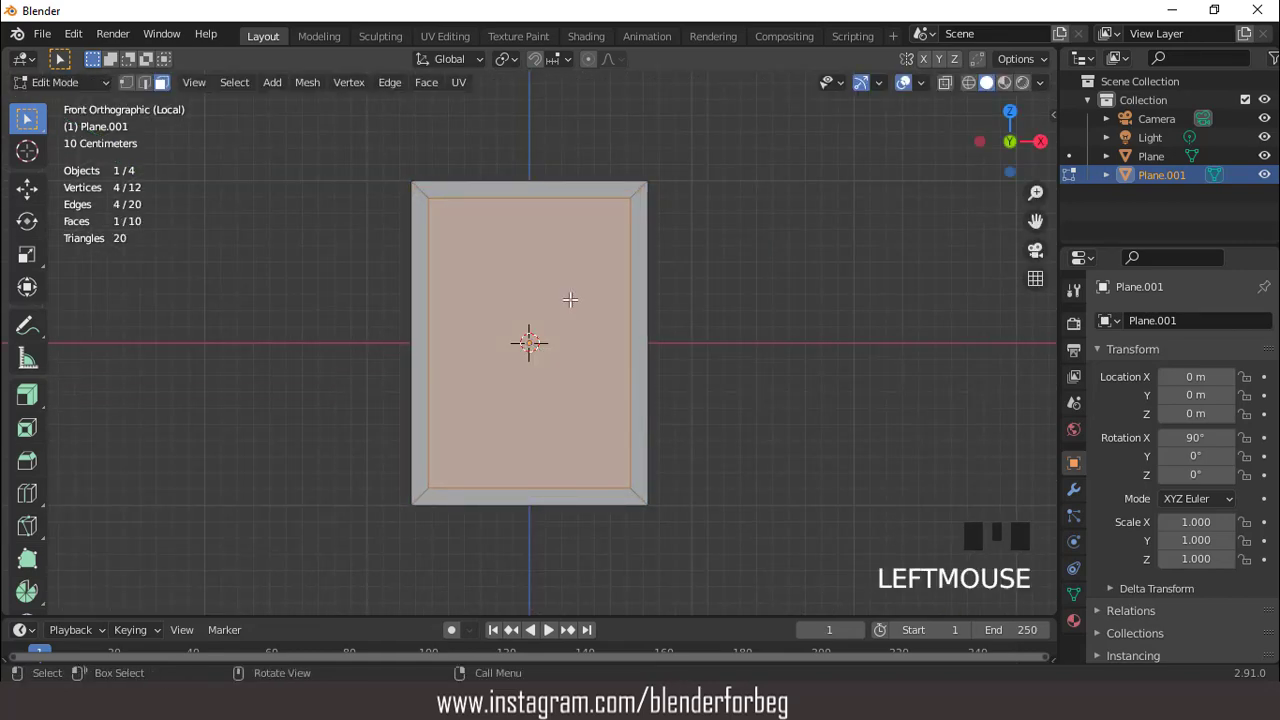
Add centred horizontal and vertical loop cuts to the window and bevel both by about 0.059 m to form crossbars
key(ctrl+r)
click(605, 318)
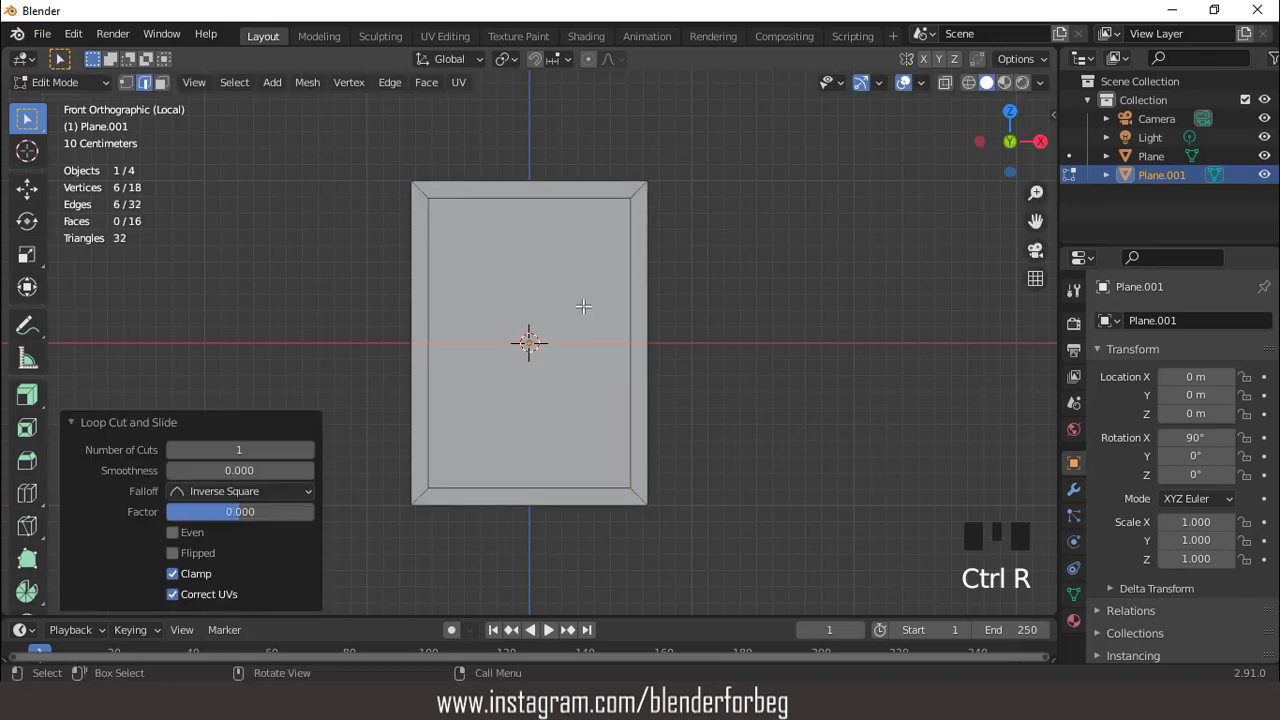
key(ctrl+r)
click(538, 207)
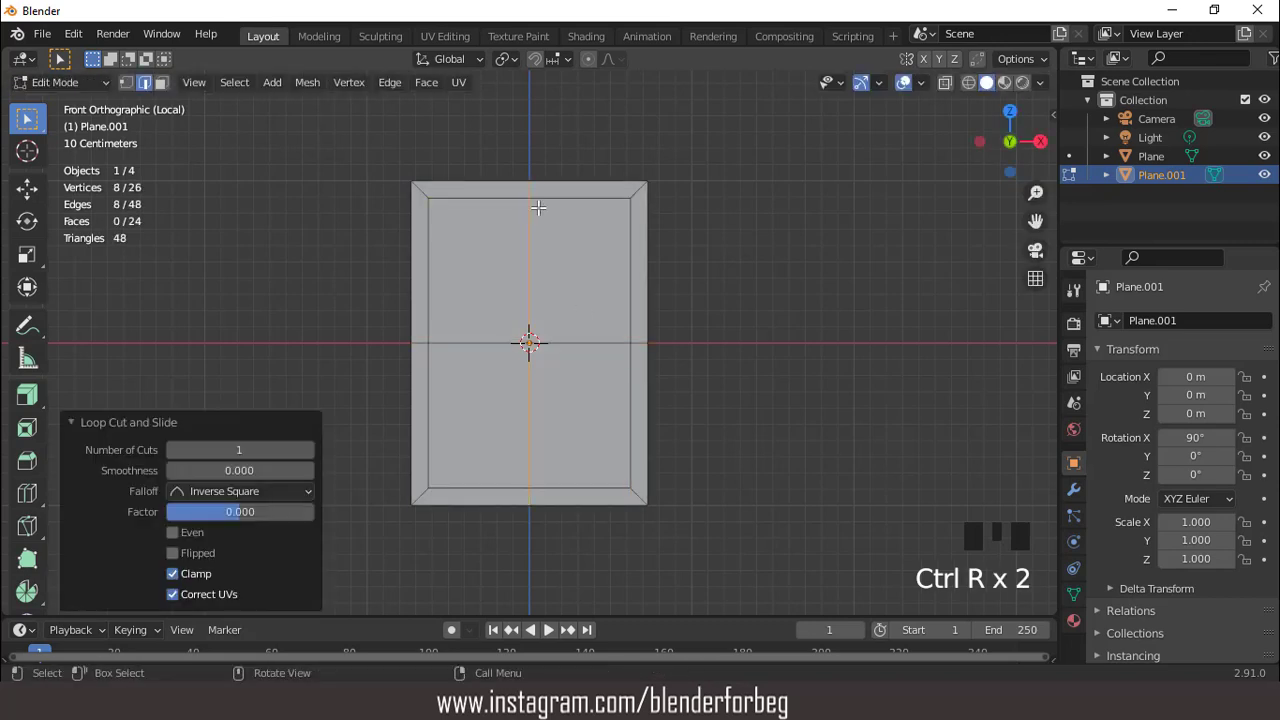
shift+click(585, 334)
scroll(586, 309, up, 1)
key(ctrl+b)
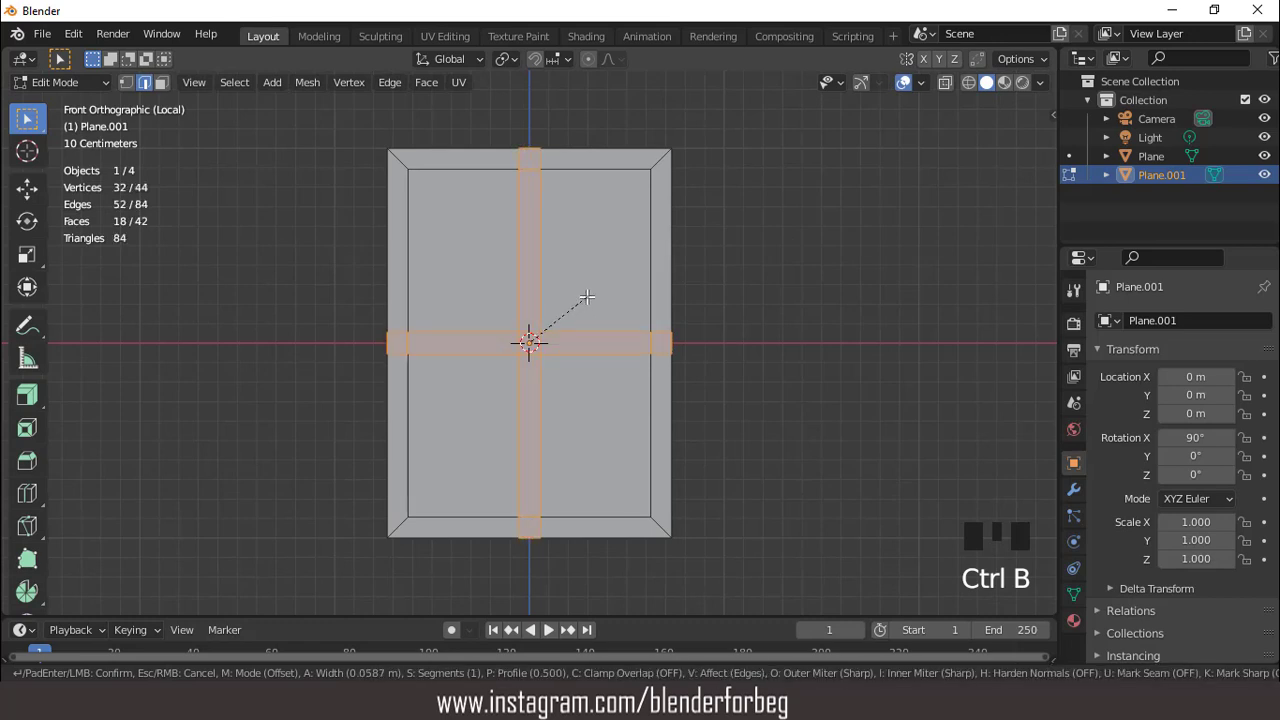
click(587, 297)
Select the window's four front panes, extrude them inward as recesses, and return to Object Mode
scroll(529, 340, down, 2)
middle_drag(529, 340, 580, 309)
click(572, 301)
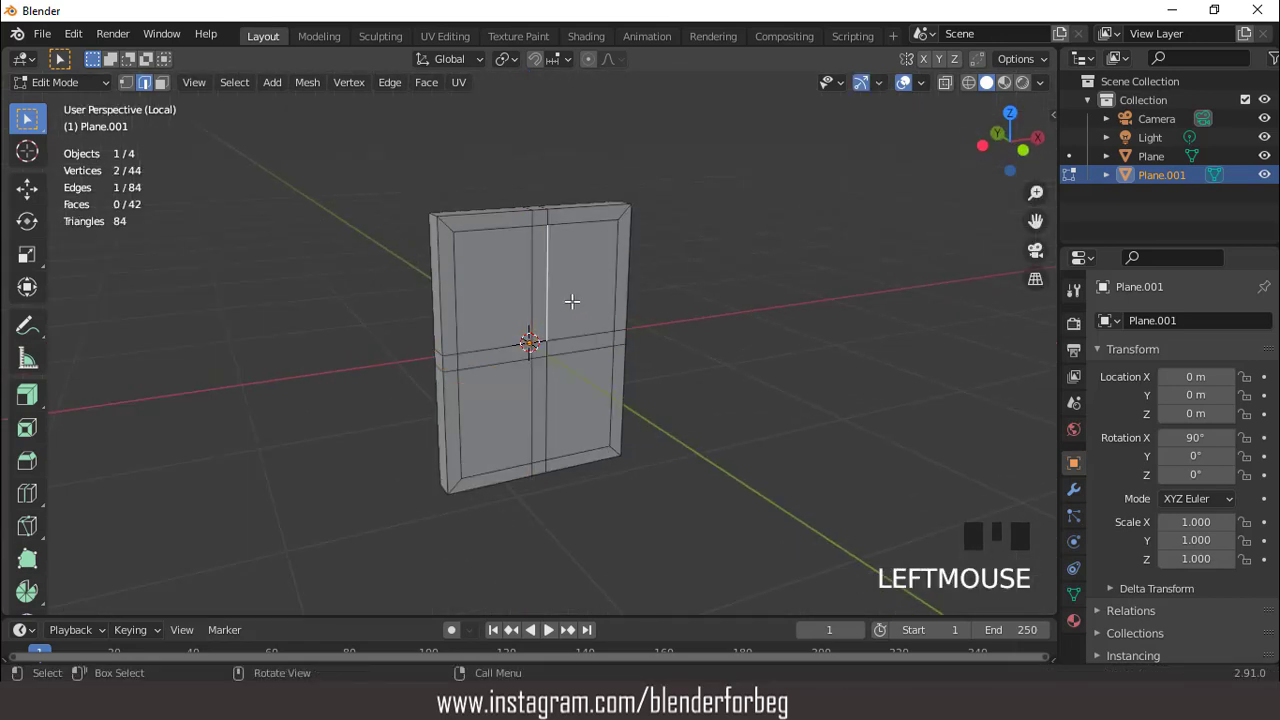
key(3)
click(572, 301)
shift+click(495, 320)
shift+click(495, 410)
shift+click(576, 405)
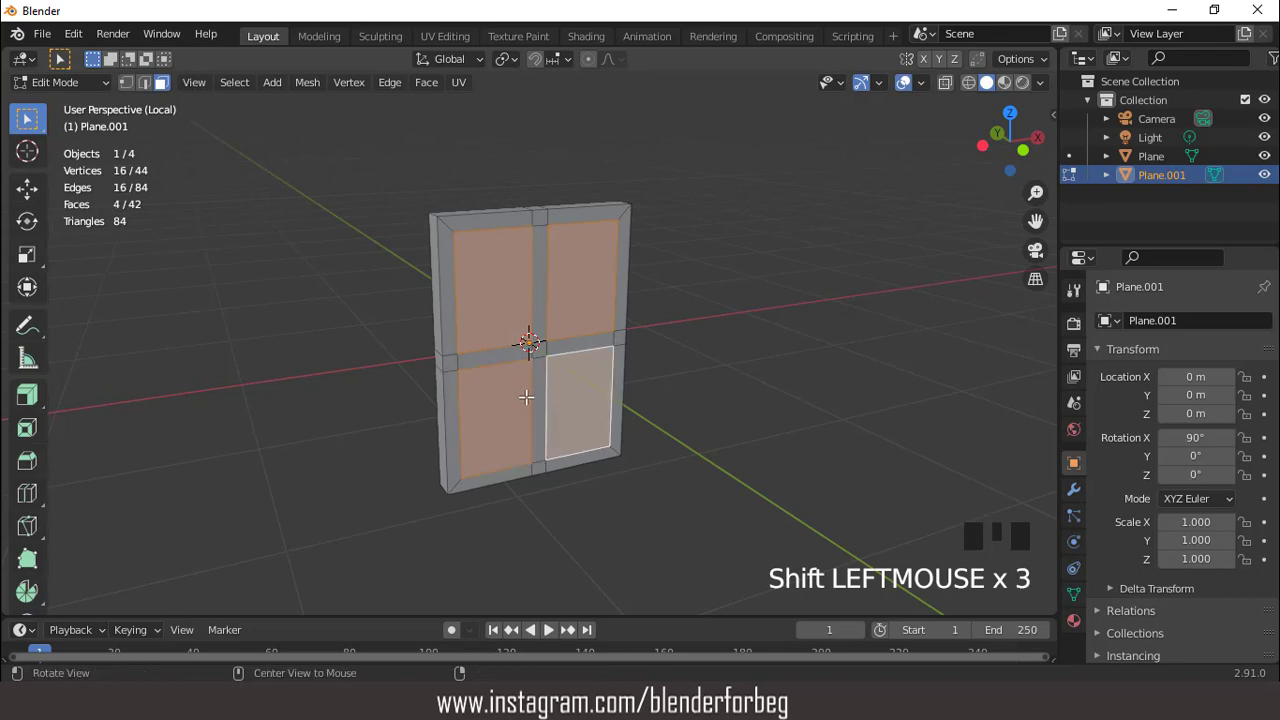
middle_drag(576, 405, 498, 386)
key(e)
click(575, 428)
key(Tab)
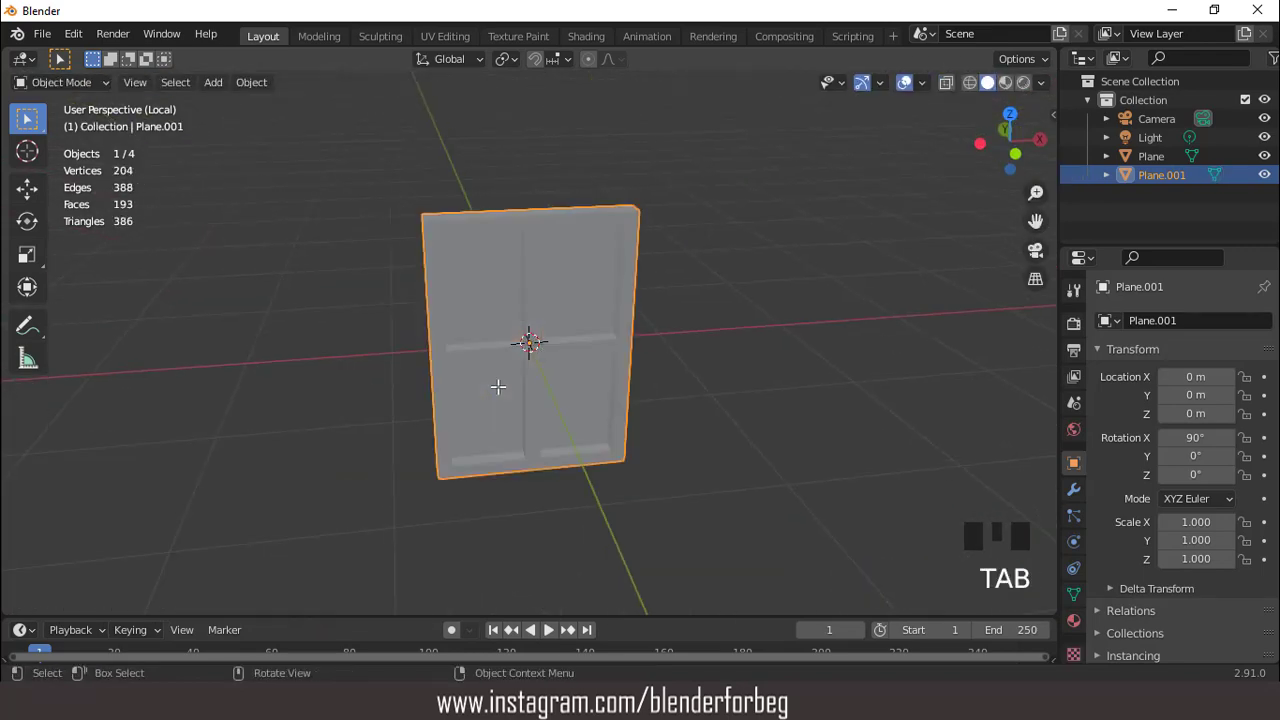
Exit local view and uniformly shrink the window to an overall scale of about 0.187
key(KP_Divide)
key(KP_1)
key(s)
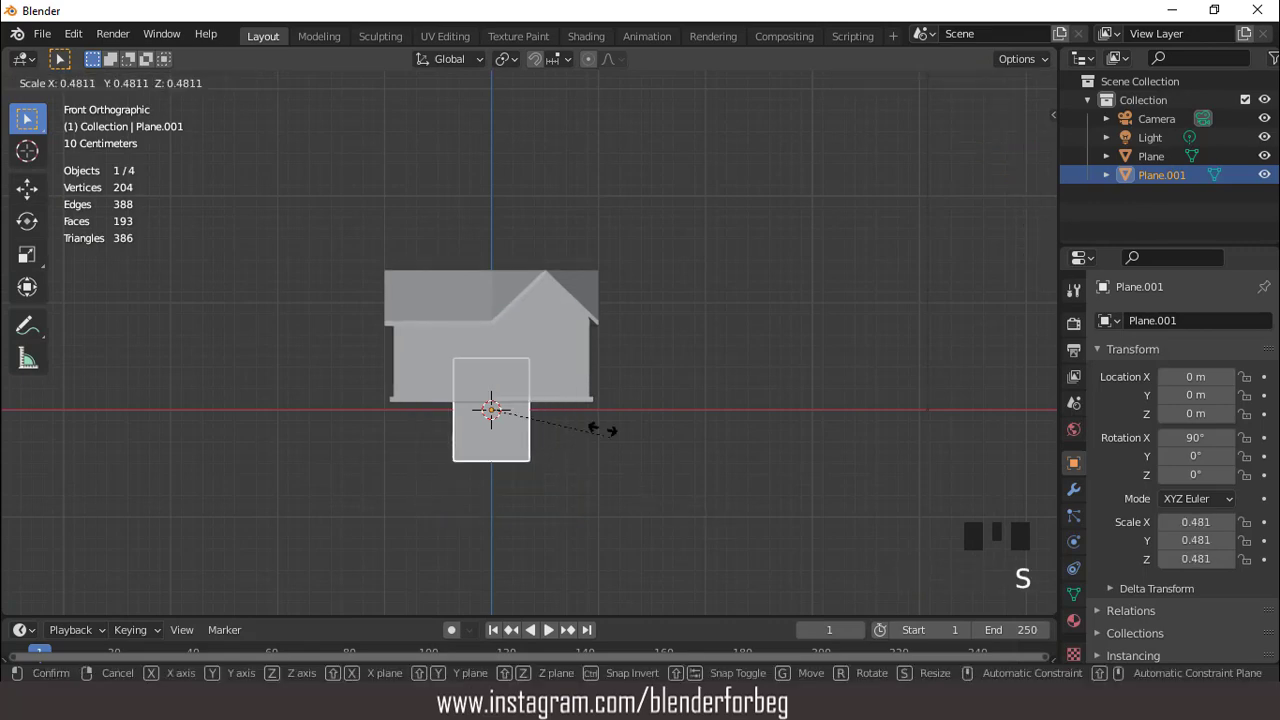
click(553, 426)
scroll(595, 458, up, 2)
key(s)
click(558, 454)
Move the window about 0.359 m along Z and -0.548 m along X, then scale it uniformly by about 0.866
key(g)
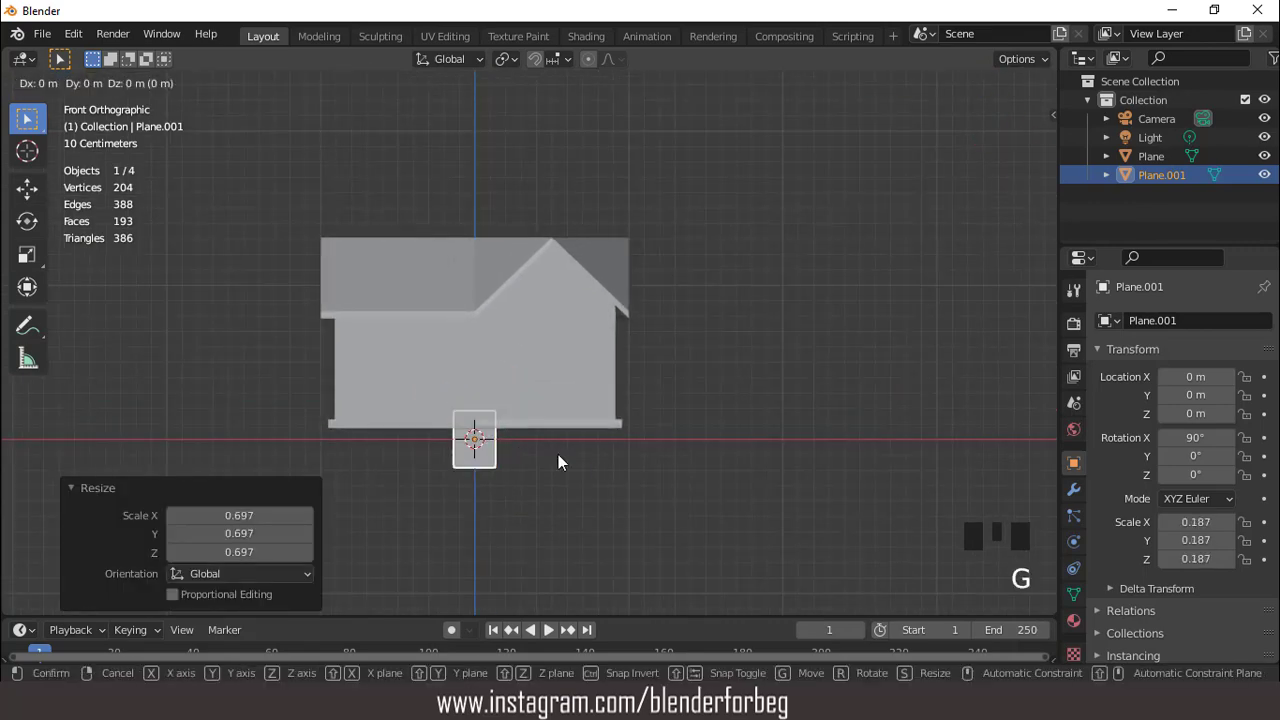
key(z)
click(540, 406)
key(g)
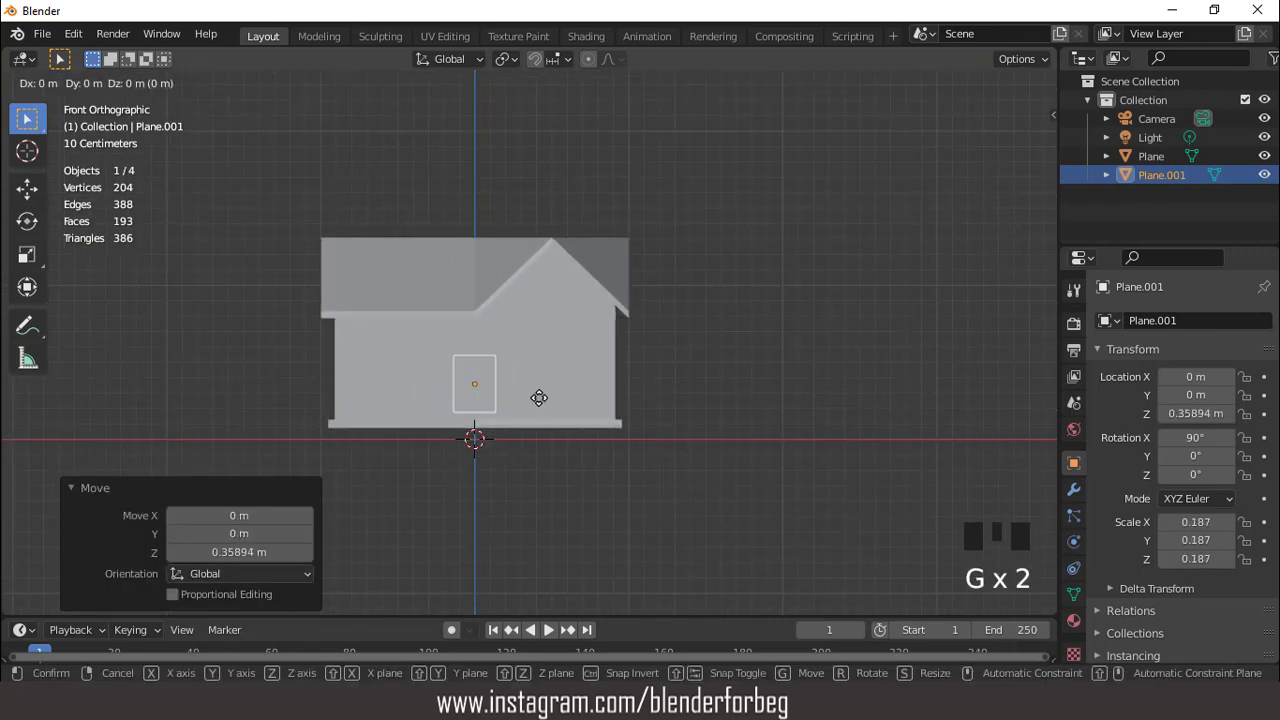
key(x)
click(508, 437)
key(s)
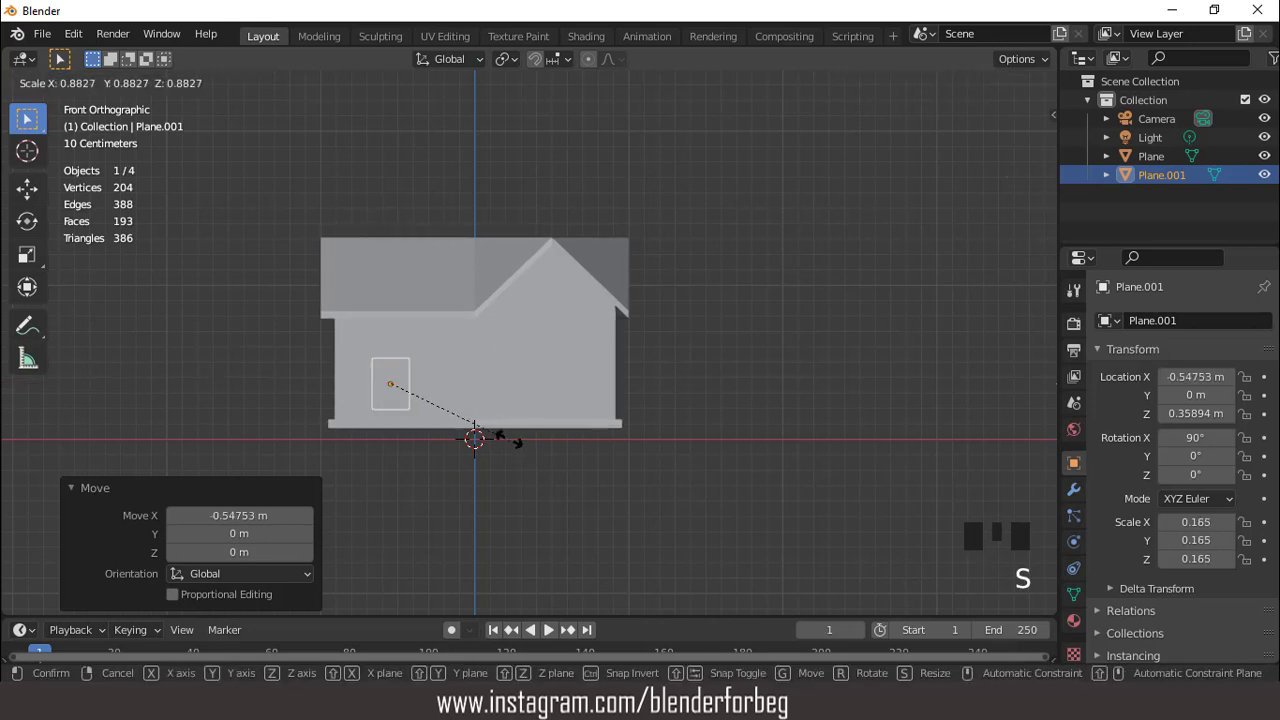
click(508, 439)
Move the window along Y to about -0.914 m so its back sits flush against the front wall
key(KP_3)
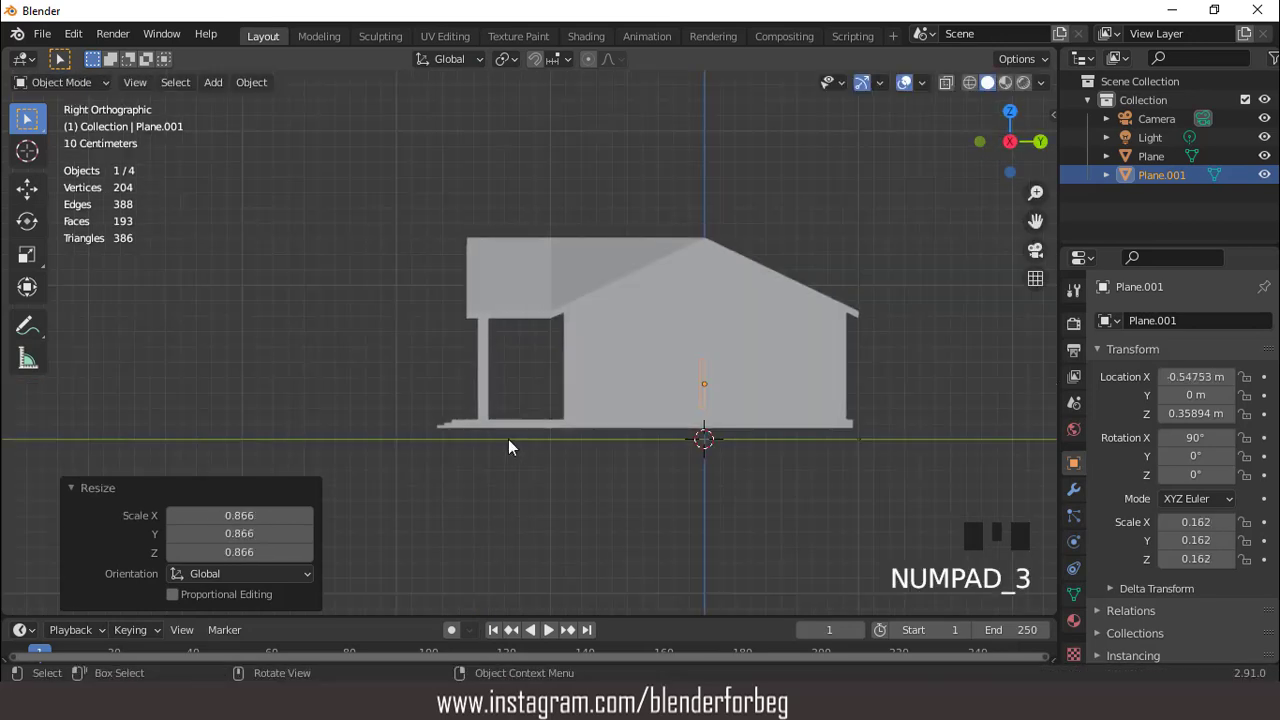
scroll(649, 370, up, 3)
key(g)
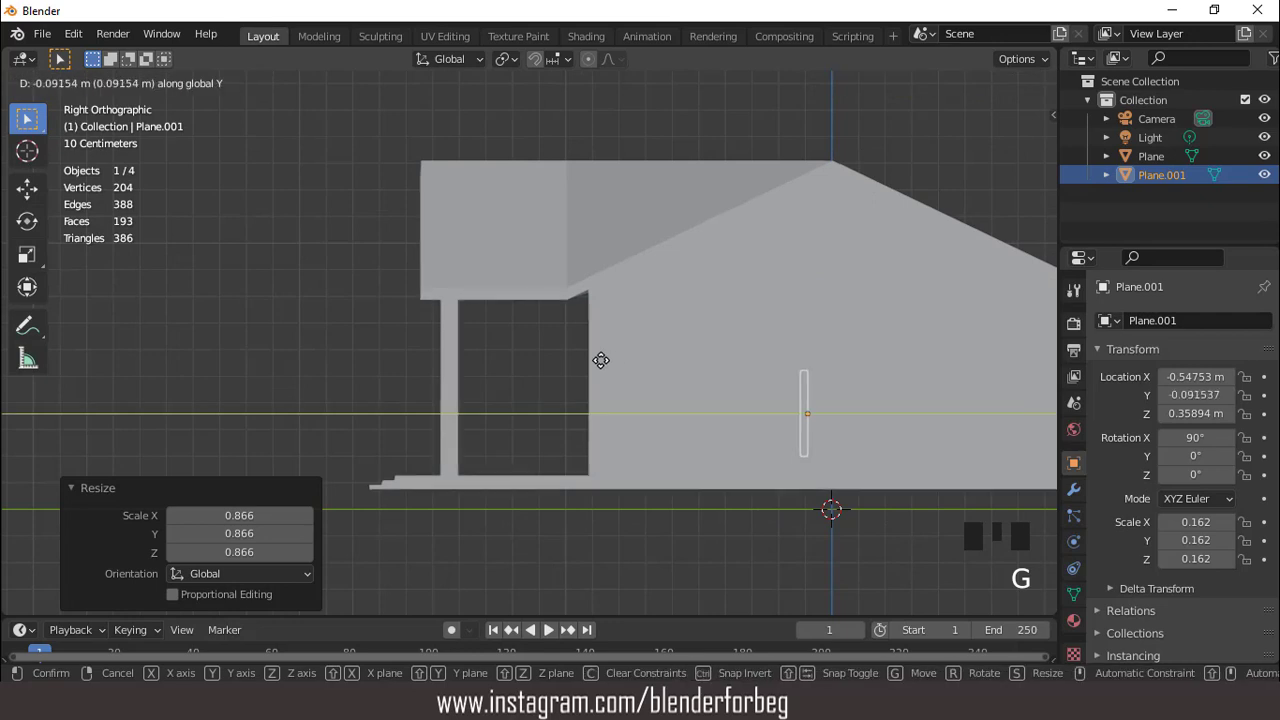
click(404, 319)
key(KP_Decimal)
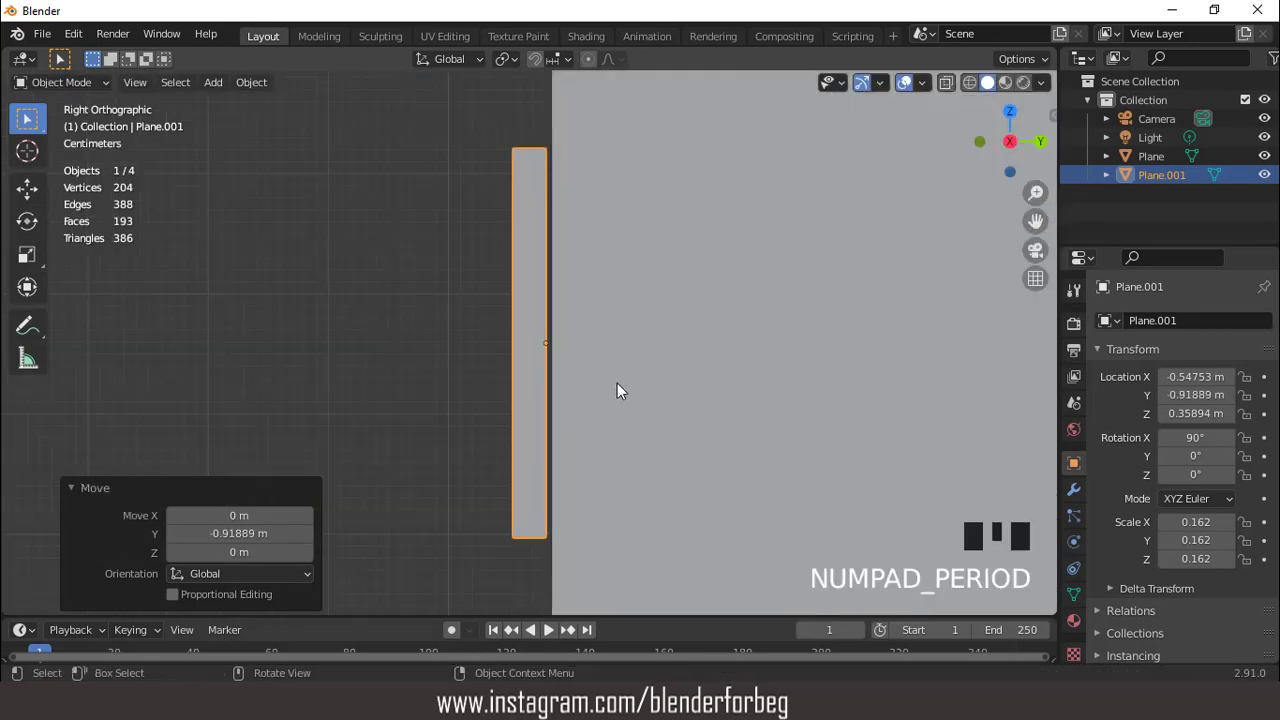
key(g)
click(643, 376)
Enable Shadow and Cavity in the viewport's solid shading options
scroll(645, 376, down, 2)
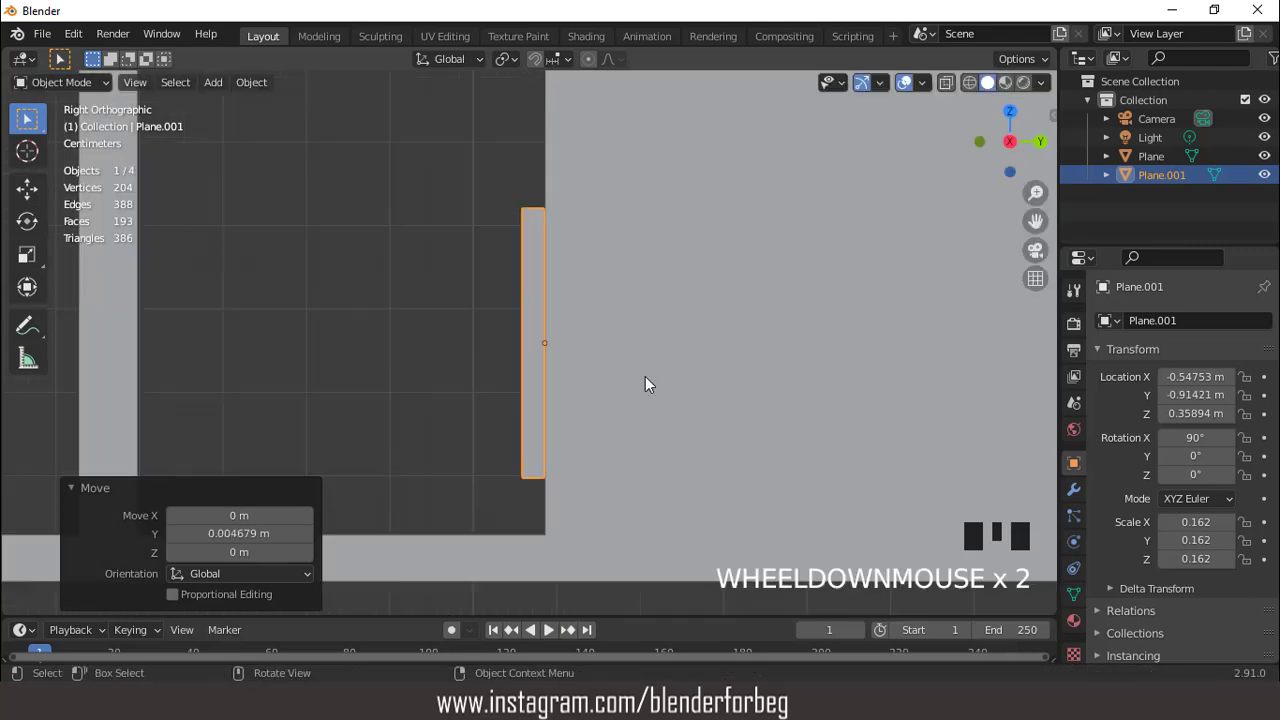
key(KP_1)
scroll(646, 376, down, 7)
middle_drag(612, 344, 650, 354)
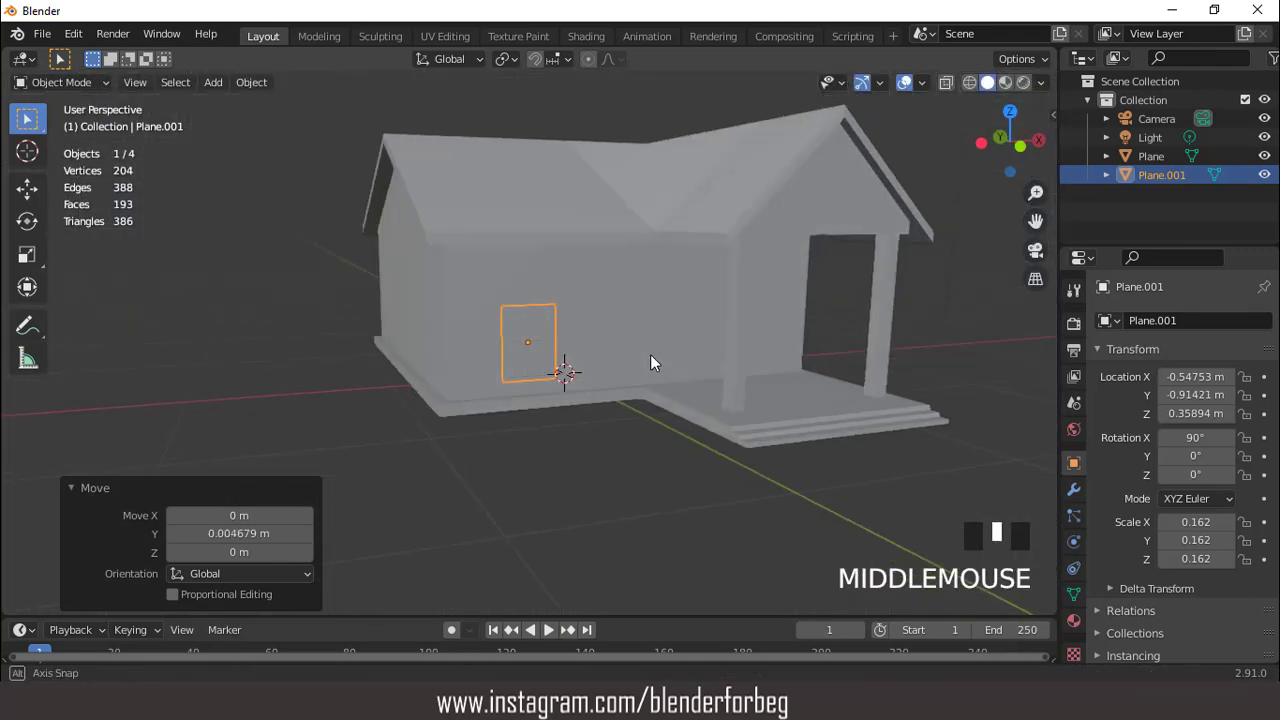
click(1040, 83)
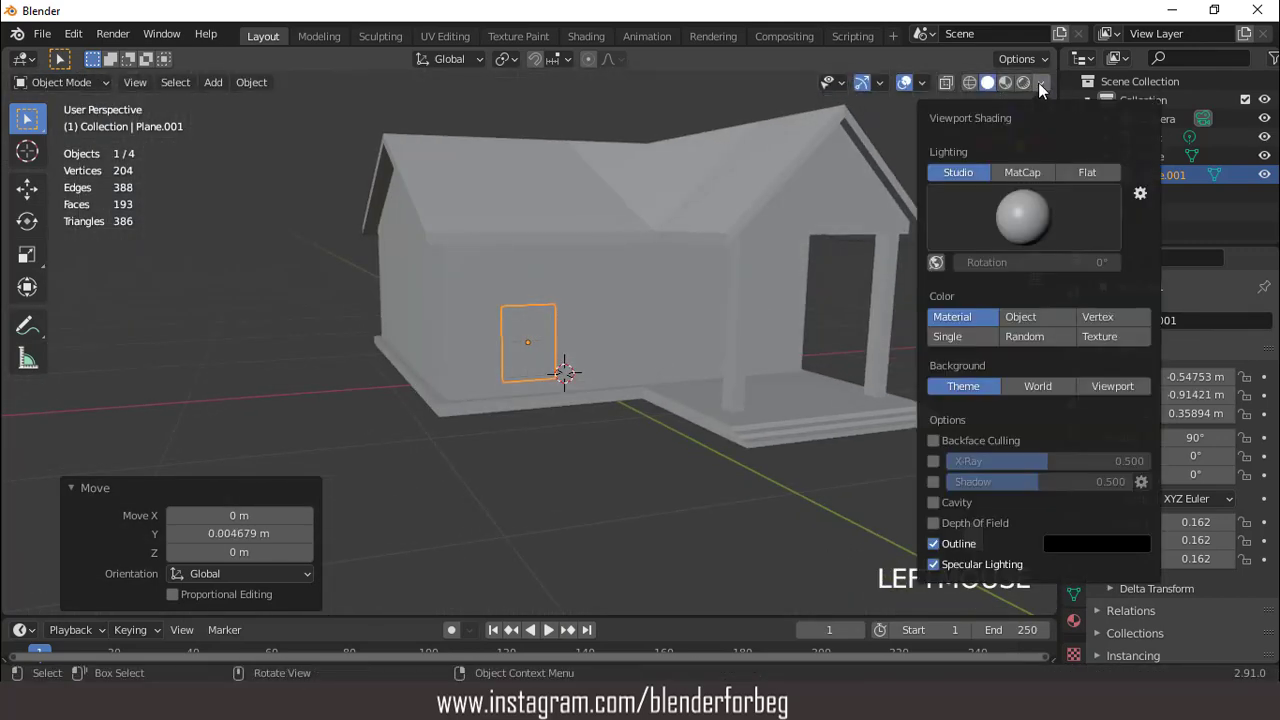
click(933, 481)
click(933, 502)
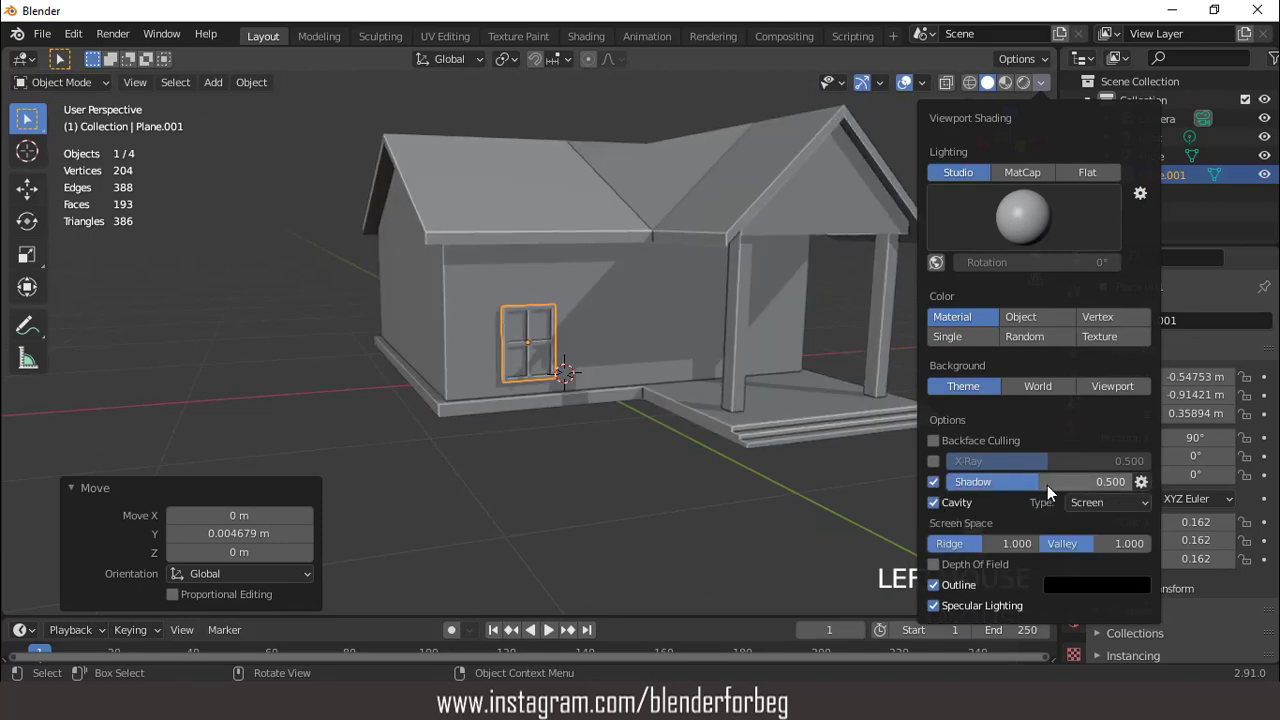
click(1103, 504)
scroll(678, 399, up, 2)
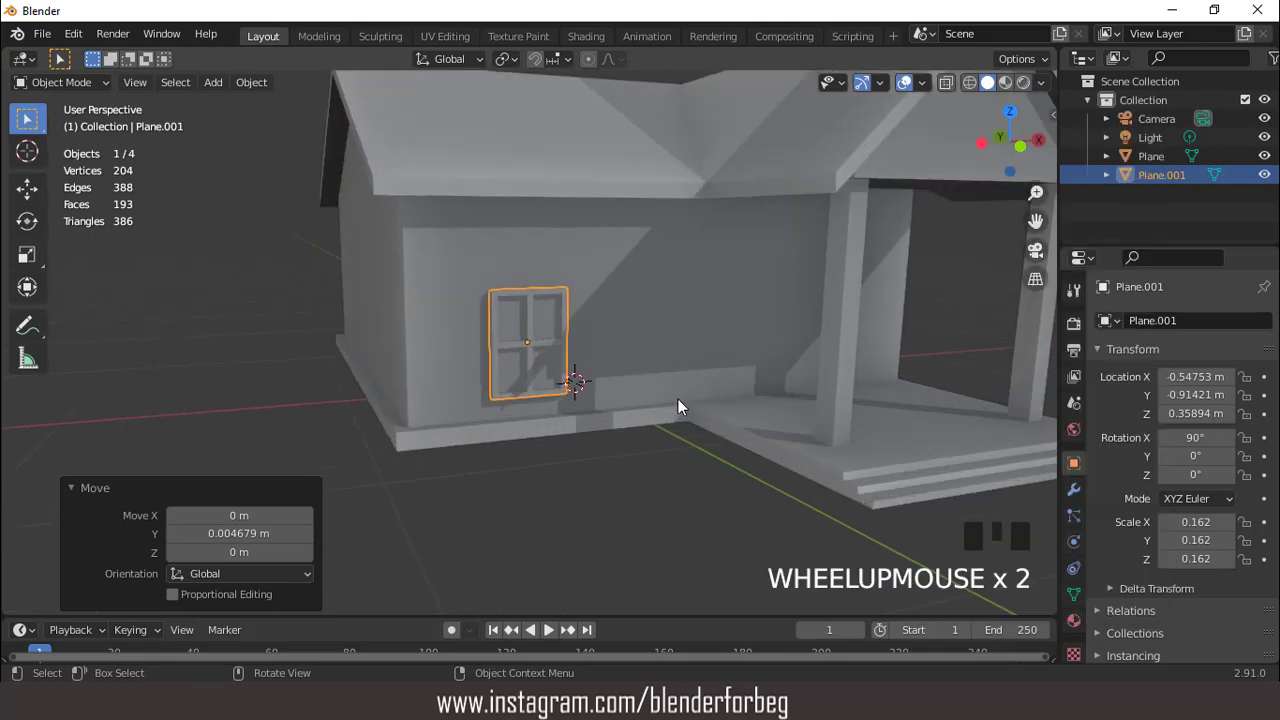
Scale the front window uniformly by about 0.981 and raise it about 0.022 m along Z
key(KP_1)
scroll(569, 331, up, 3)
scroll(569, 331, down, 3)
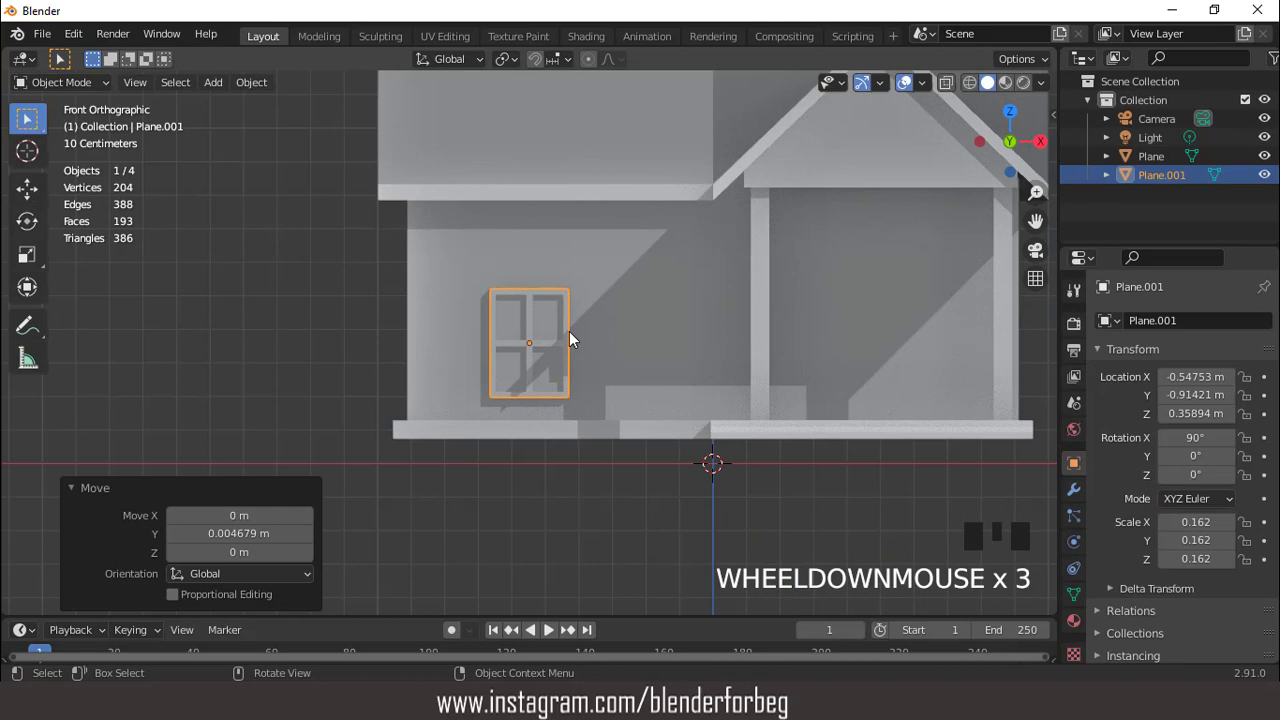
key(s)
click(618, 372)
key(g)
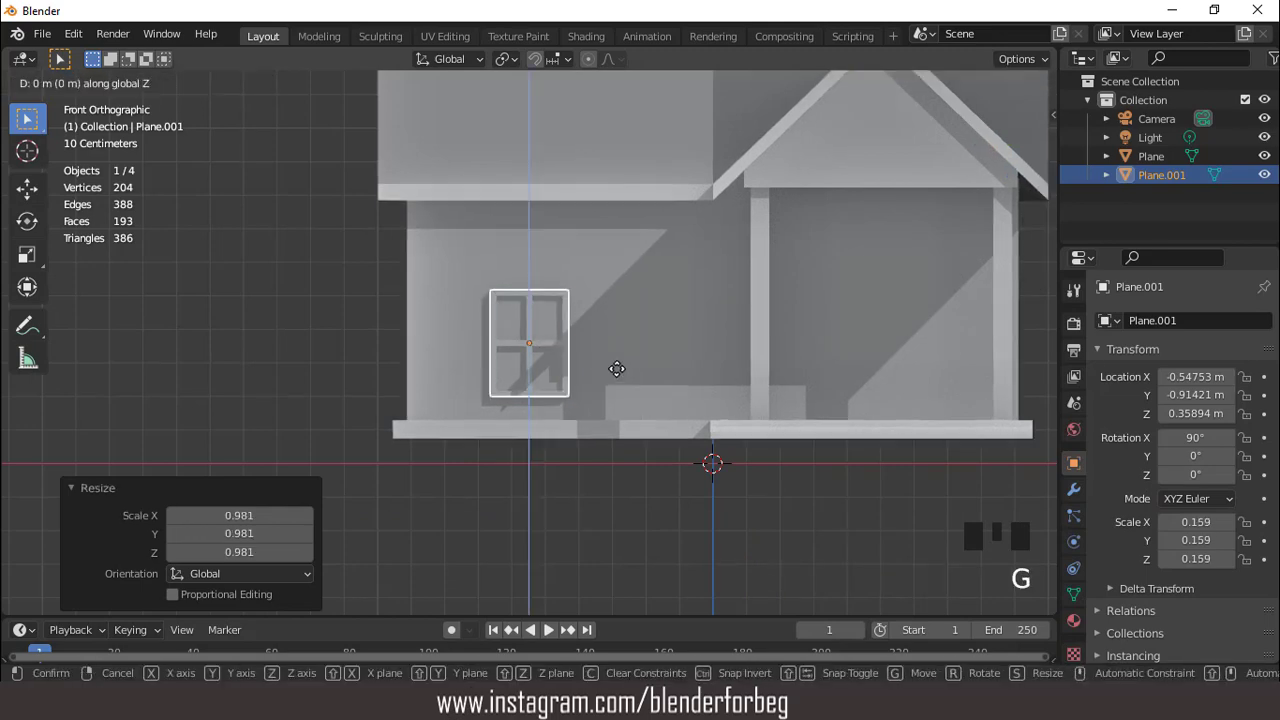
click(616, 365)
Raise the front window another 0.04 m or so along Z
middle_drag(616, 365, 592, 398)
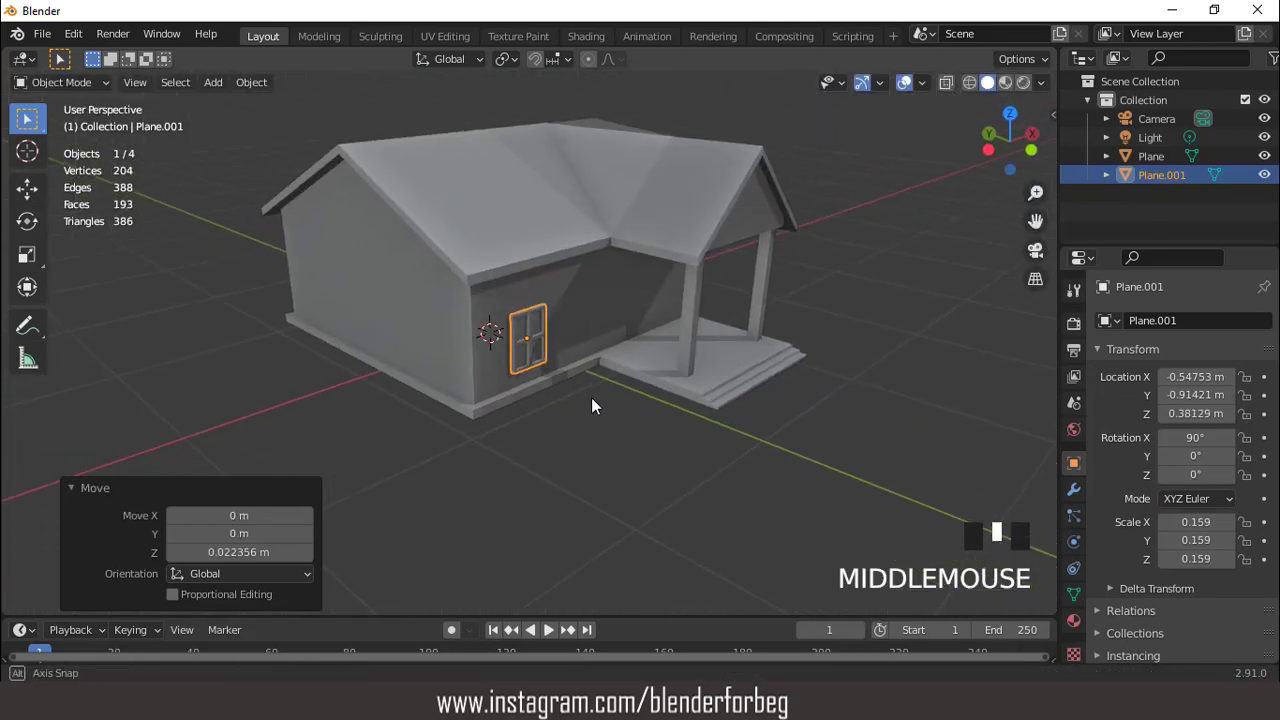
scroll(592, 382, up, 2)
key(KP_1)
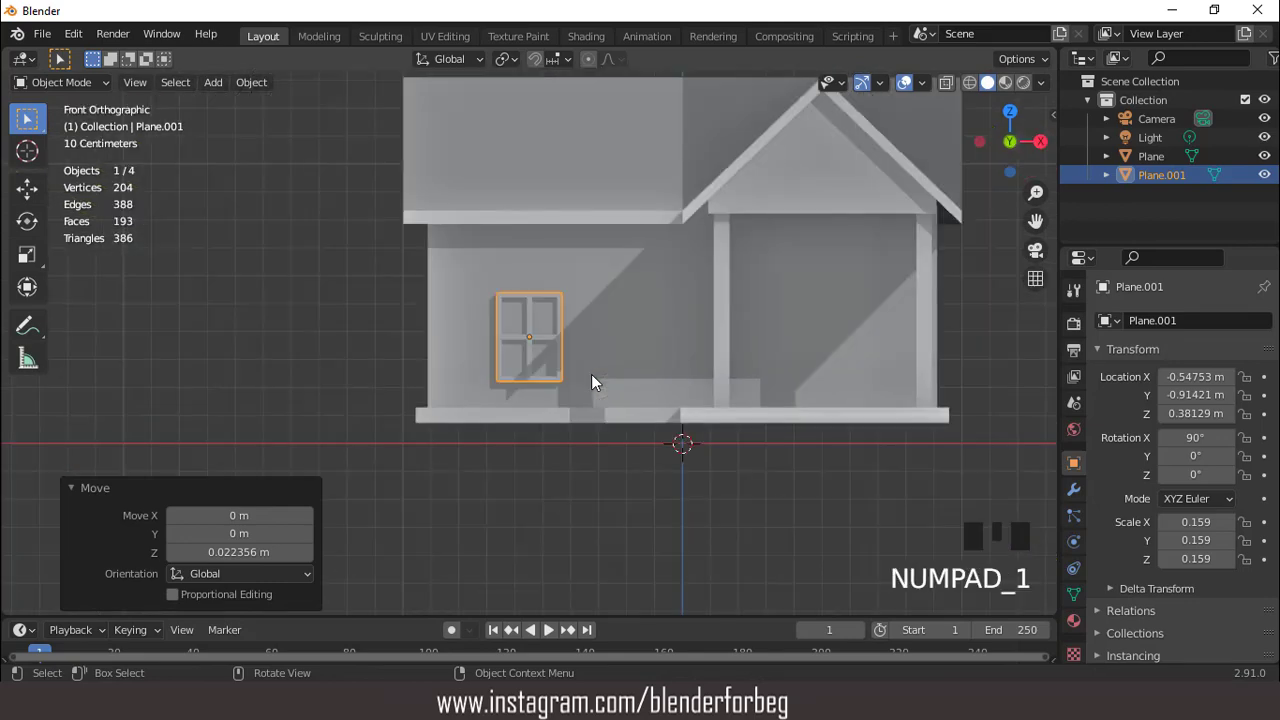
scroll(592, 375, up, 2)
key(g)
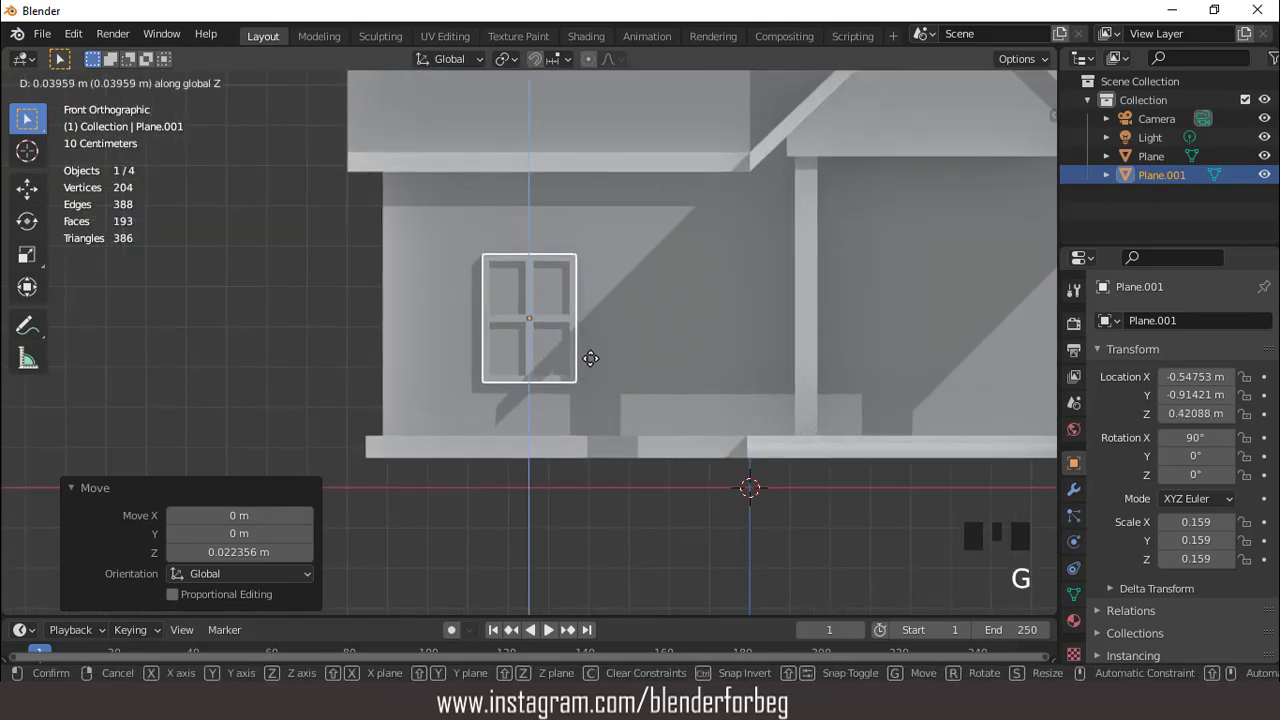
click(587, 358)
Duplicate the front window about -0.597 m along X, beyond the house's corner
scroll(501, 353, down, 2)
middle_drag(501, 353, 606, 403)
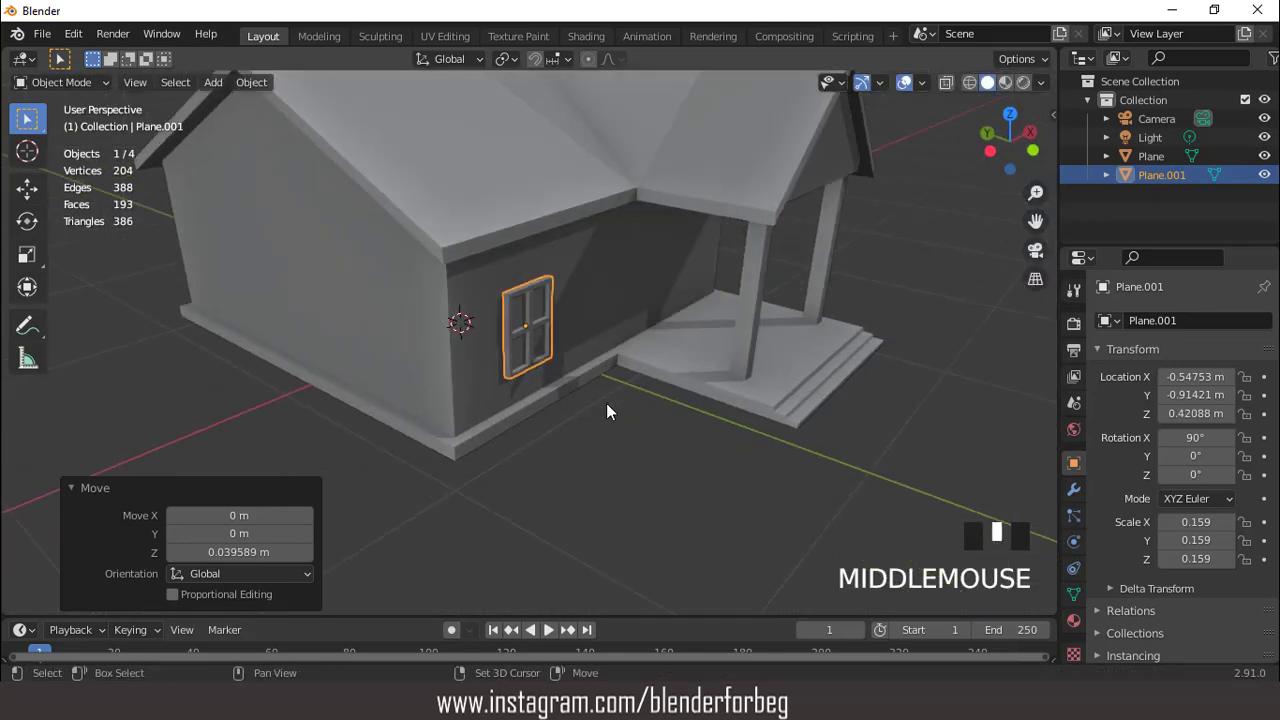
key(shift+d)
key(x)
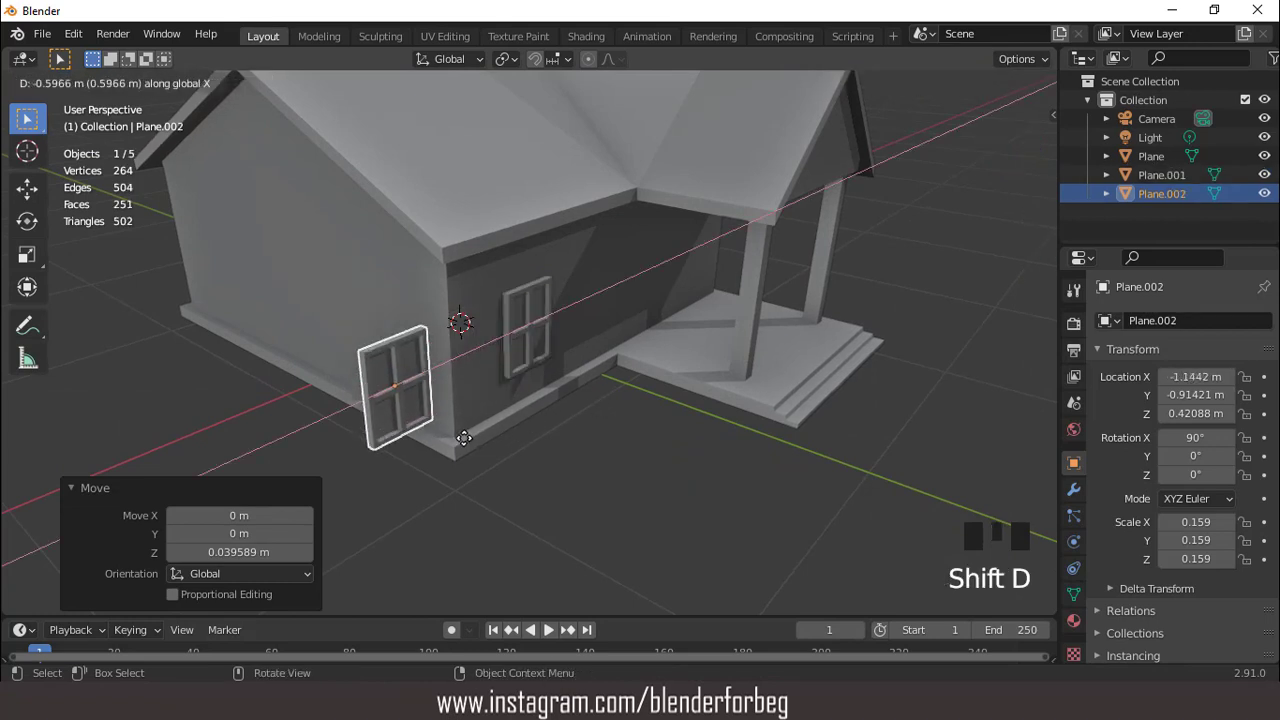
click(470, 432)
Rotate the duplicated window -90° about Z to face outward from the side wall
middle_drag(486, 421, 488, 428)
text(r)
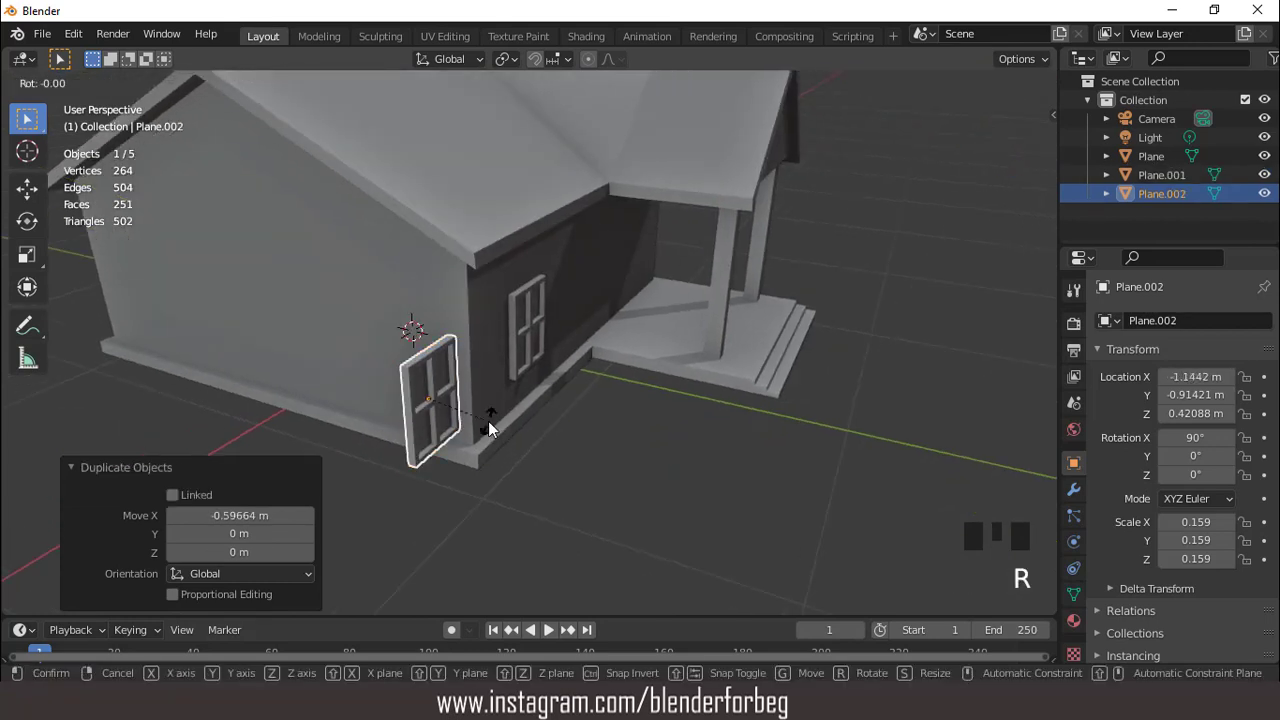
text(z90)
text(-)
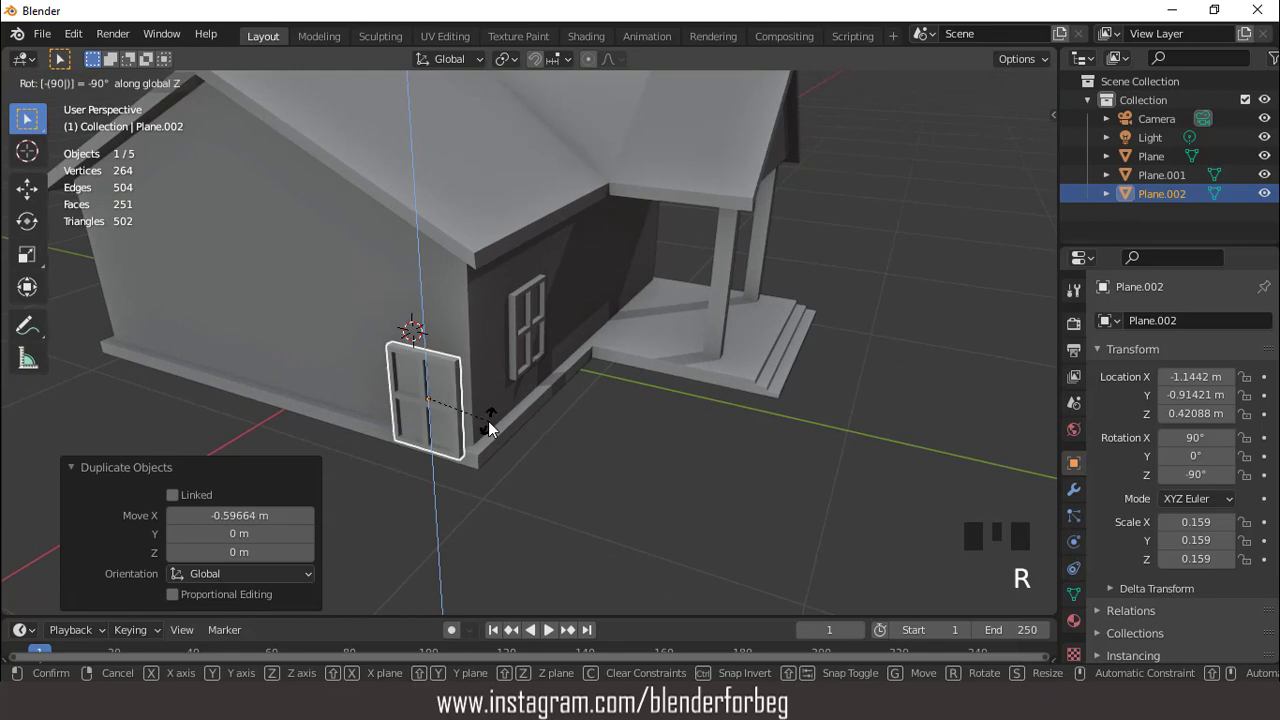
key(Return)
Move the rotated side window about 0.433 m along Y, away from the house's front corner
key(ctrl+KP_3)
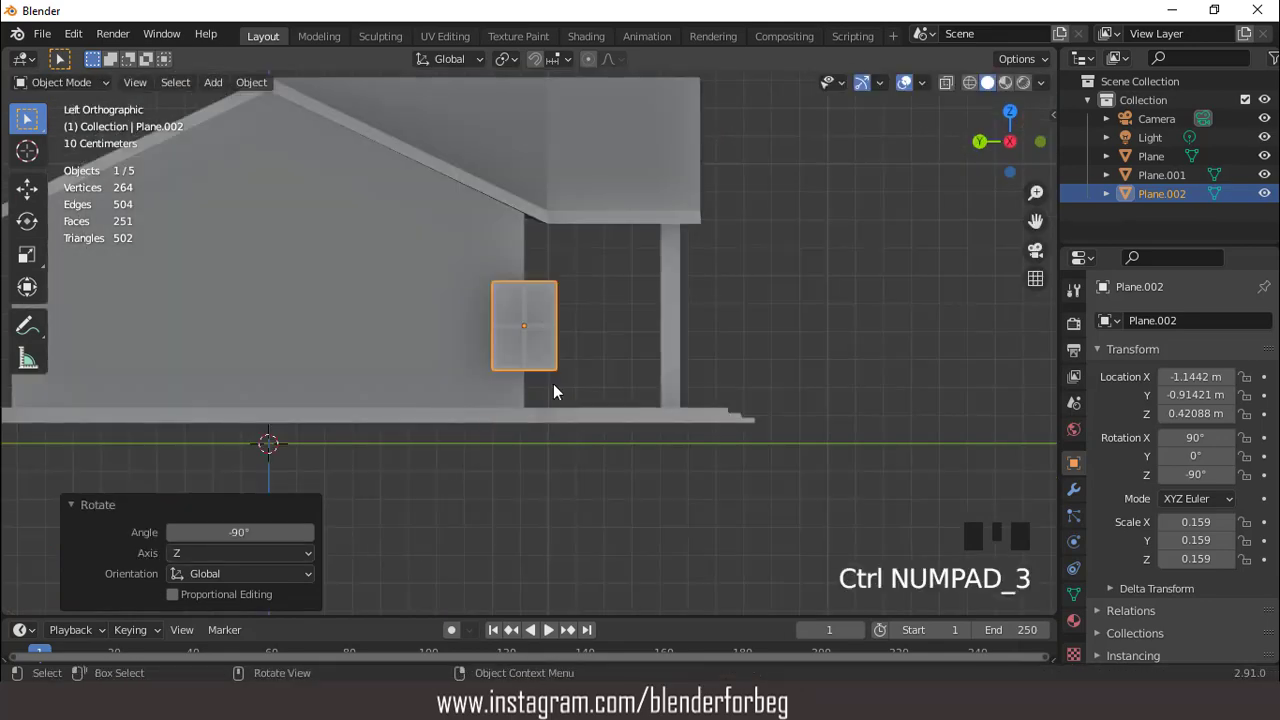
key(g)
key(y)
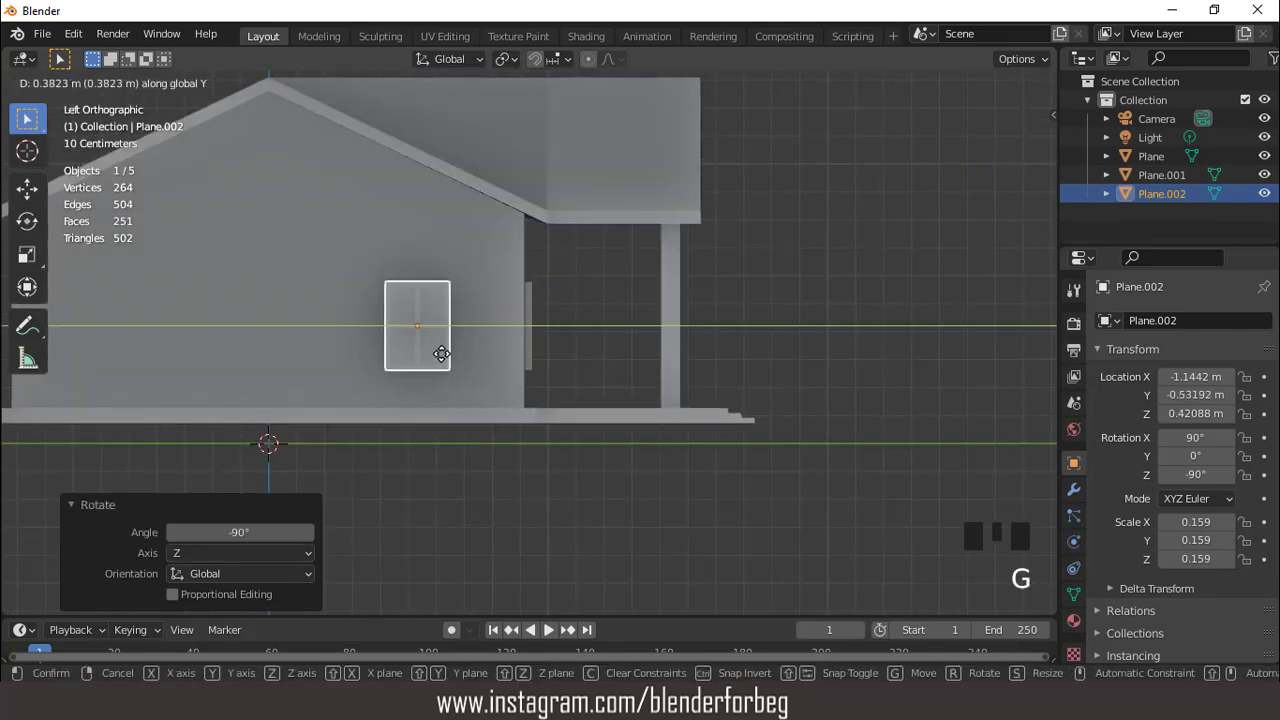
click(431, 354)
scroll(454, 348, down, 2)
middle_drag(454, 348, 484, 379)
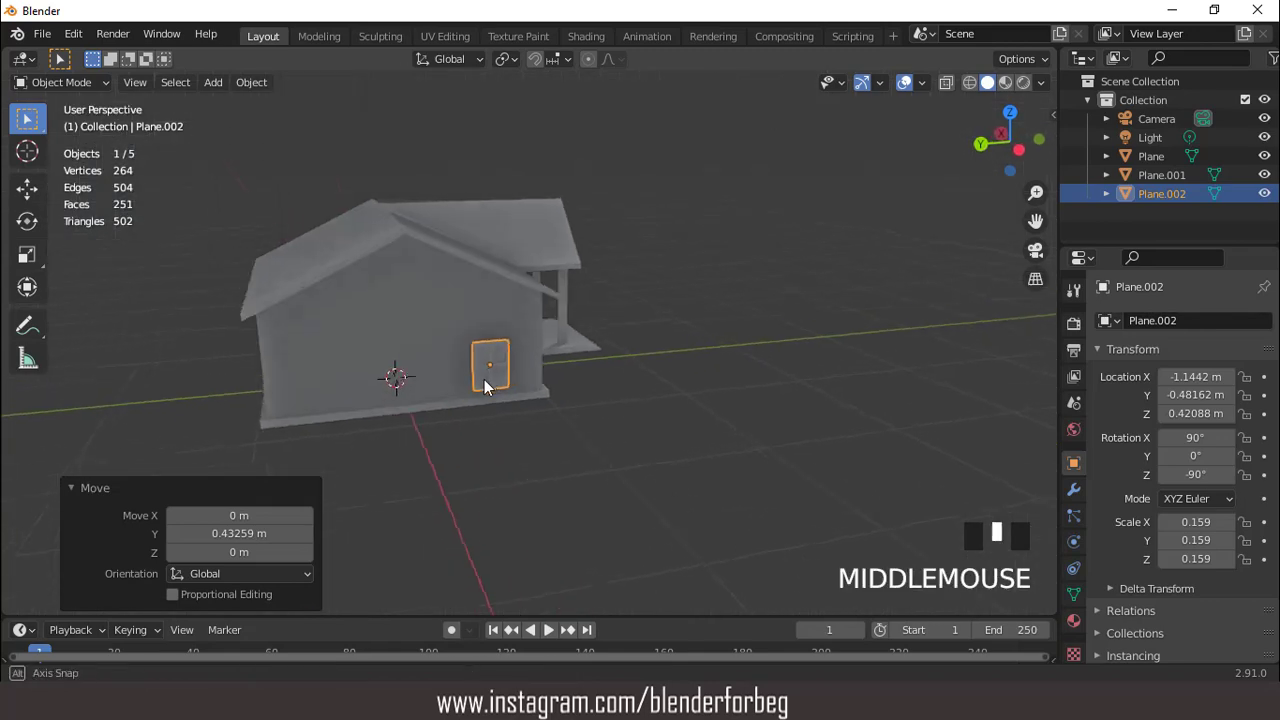
scroll(484, 379, up, 1)
Move the side window about 0.232 m along X so its back sits flush against the side wall
key(KP_1)
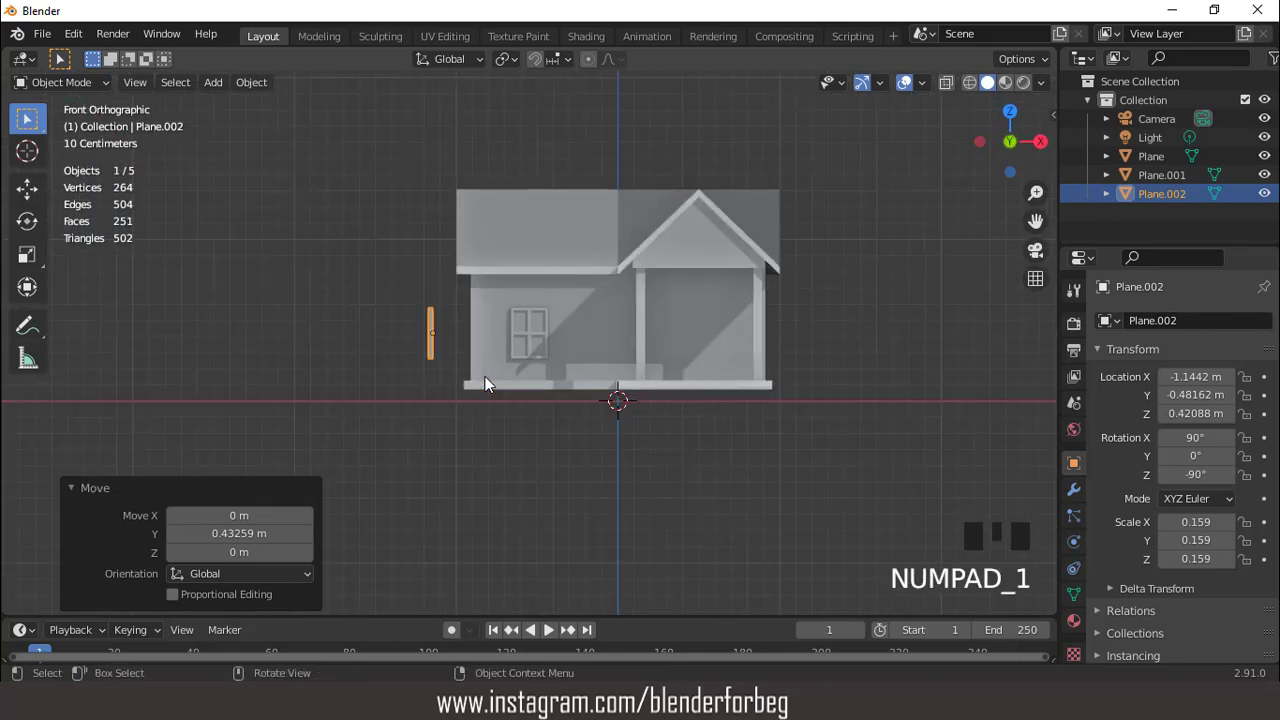
key(KP_Decimal)
scroll(561, 350, down, 1)
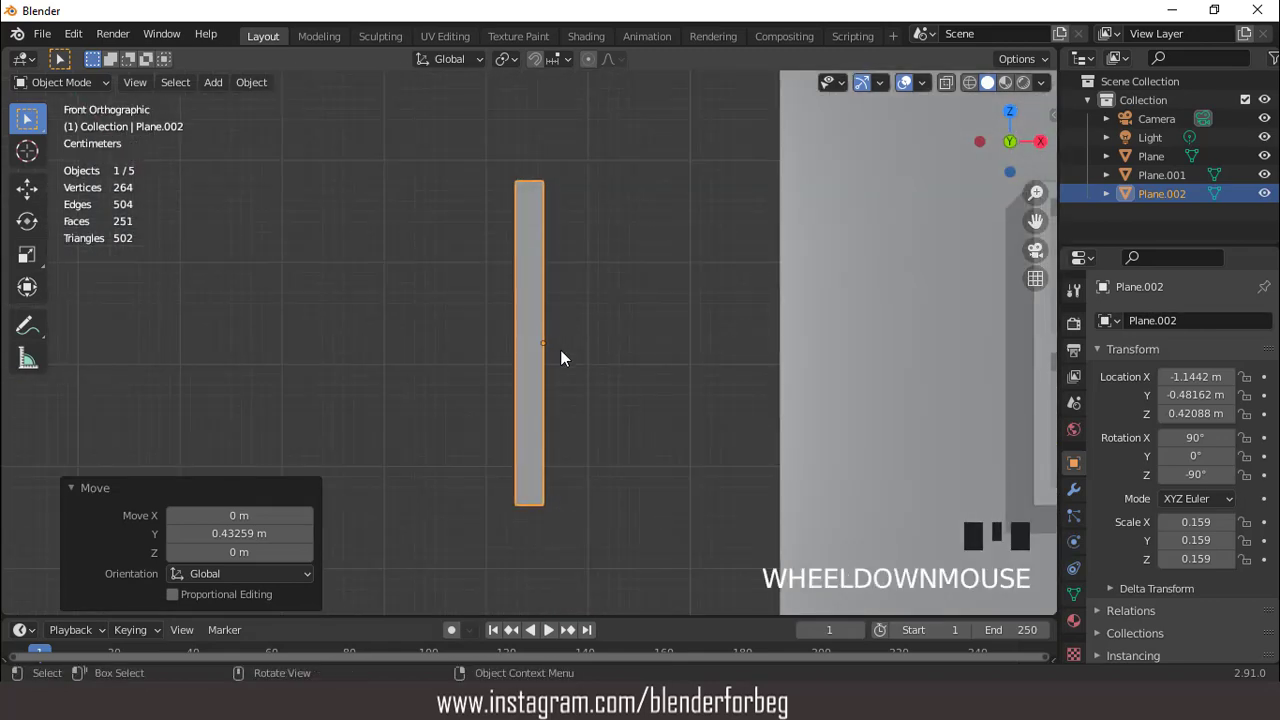
key(g)
key(x)
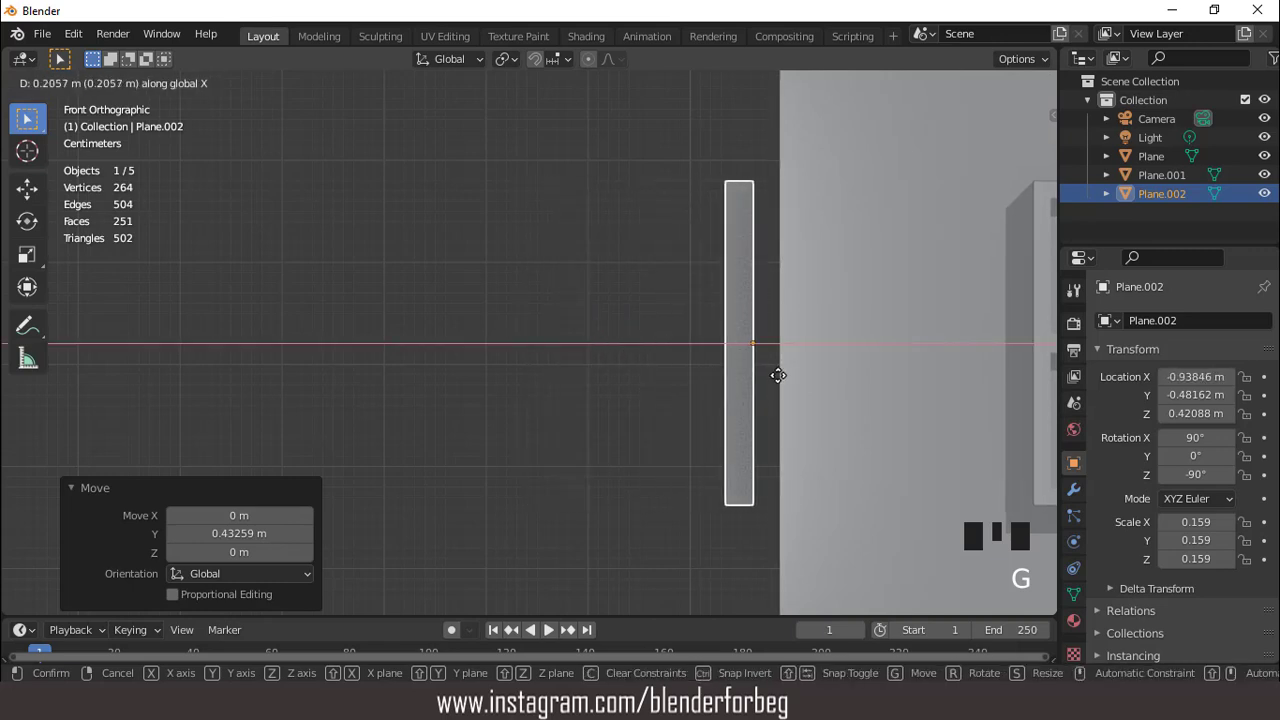
click(791, 378)
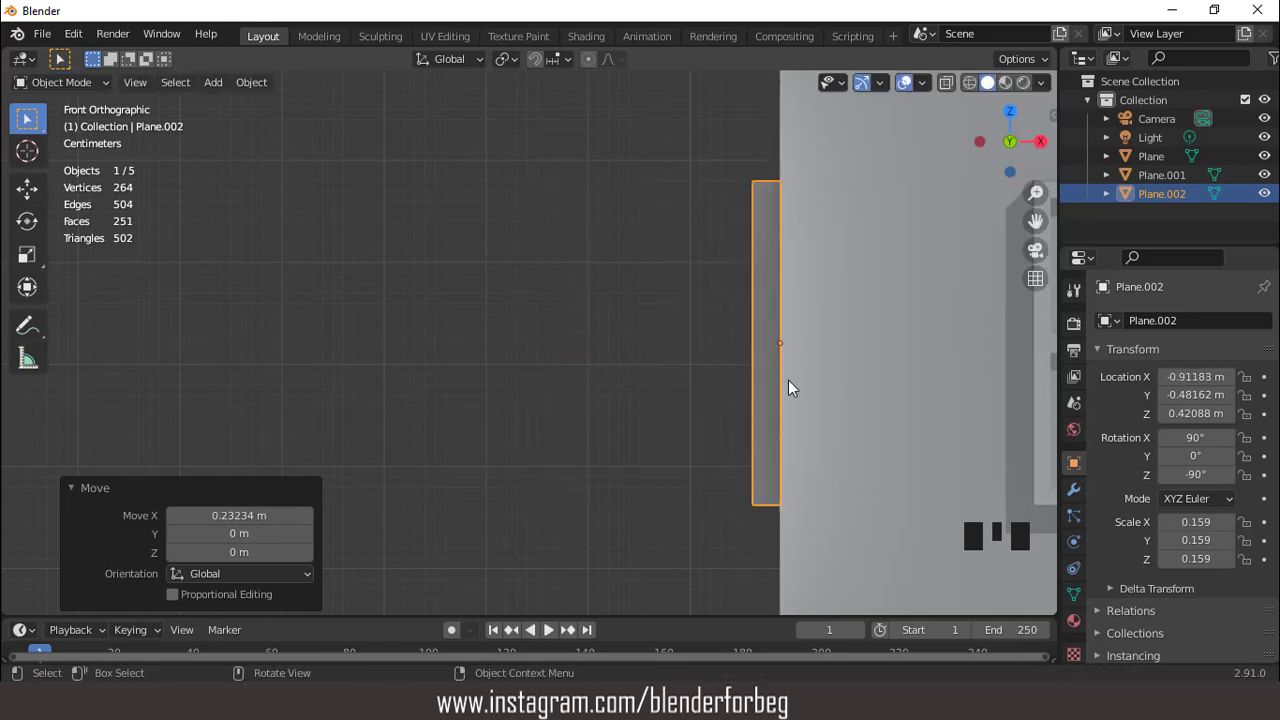
Apply the side window's location, rotation and scale
scroll(620, 380, down, 5)
key(ctrl+KP_3)
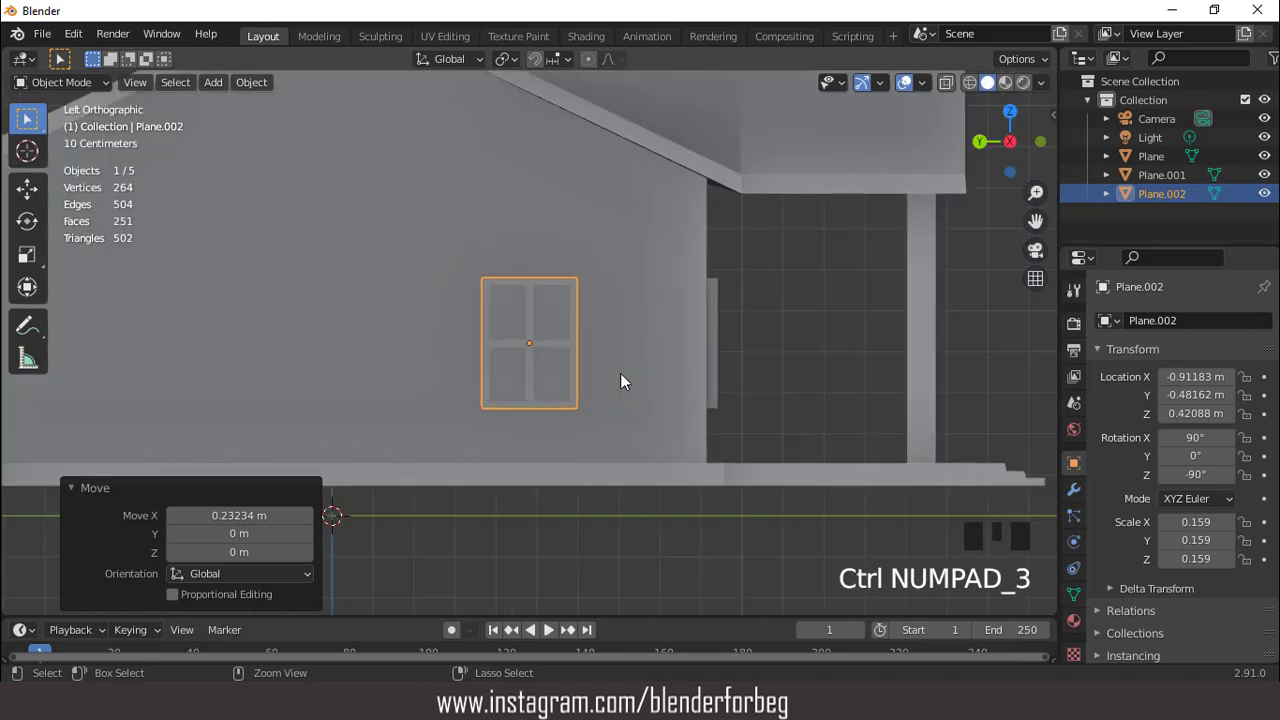
scroll(620, 380, down, 3)
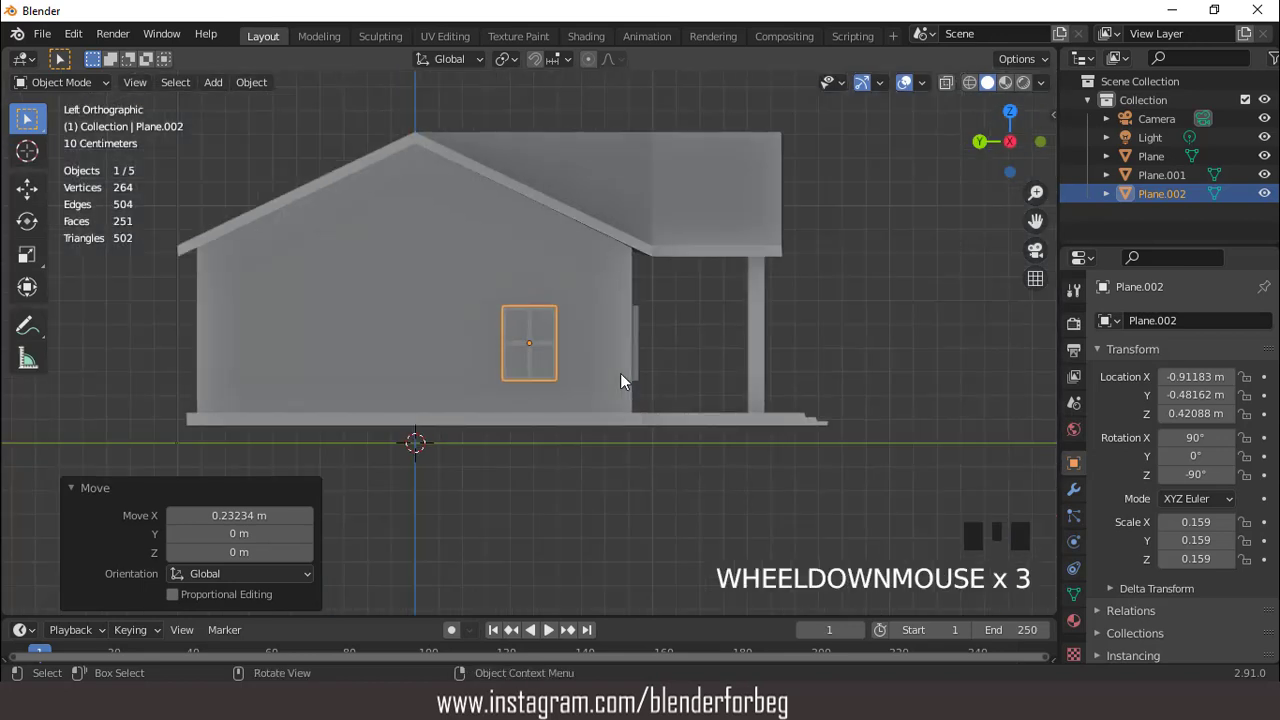
key(ctrl+a)
click(603, 392)
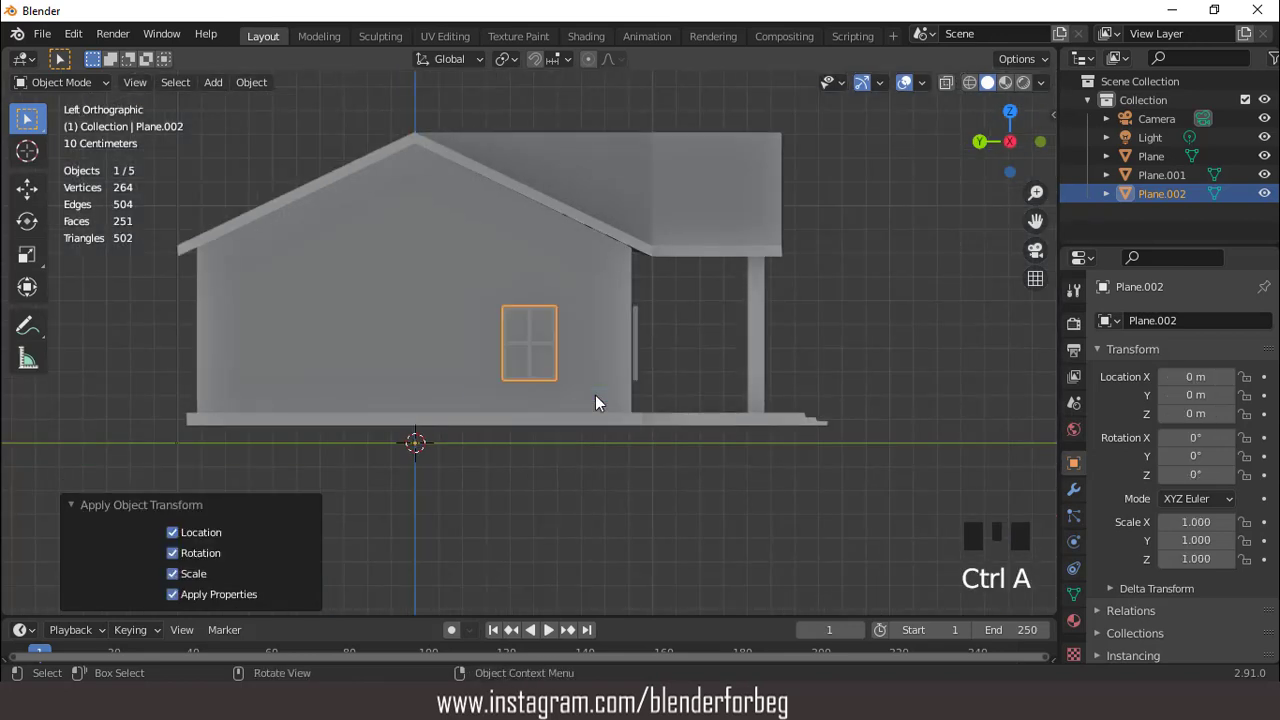
Add a Mirror modifier to the side window, mirroring it across the Y axis only
click(1074, 490)
click(1107, 321)
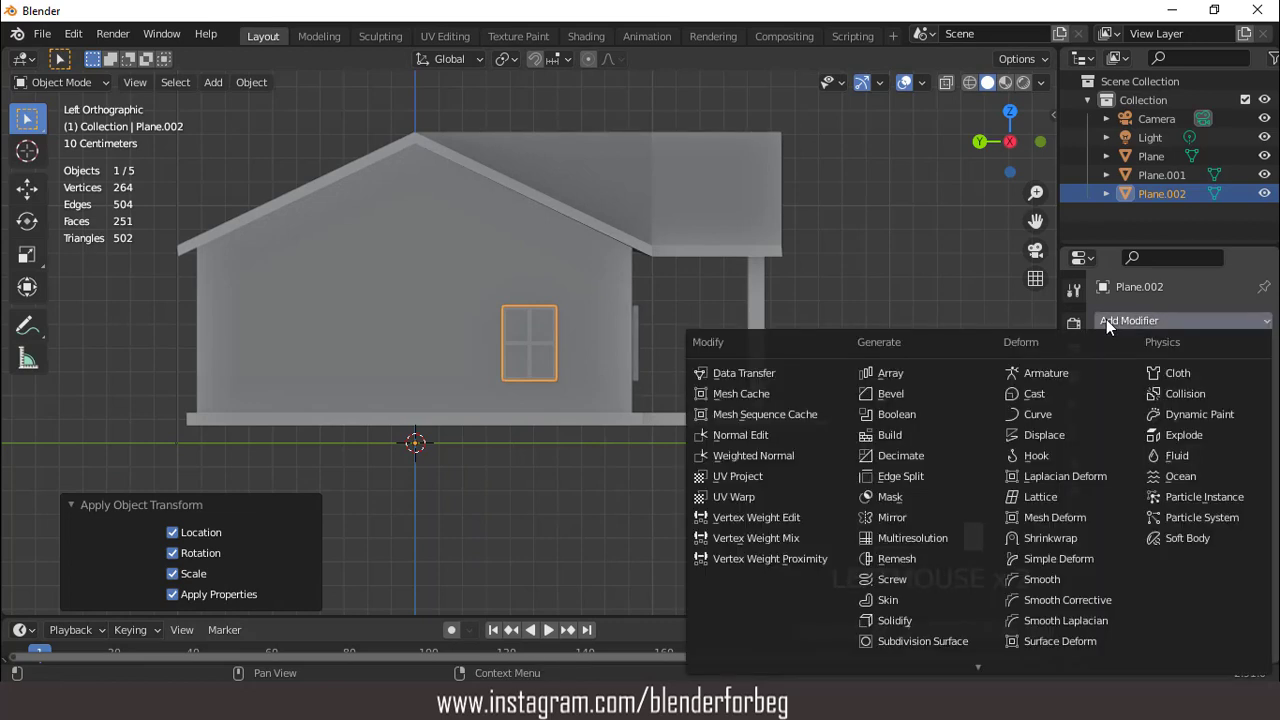
click(917, 514)
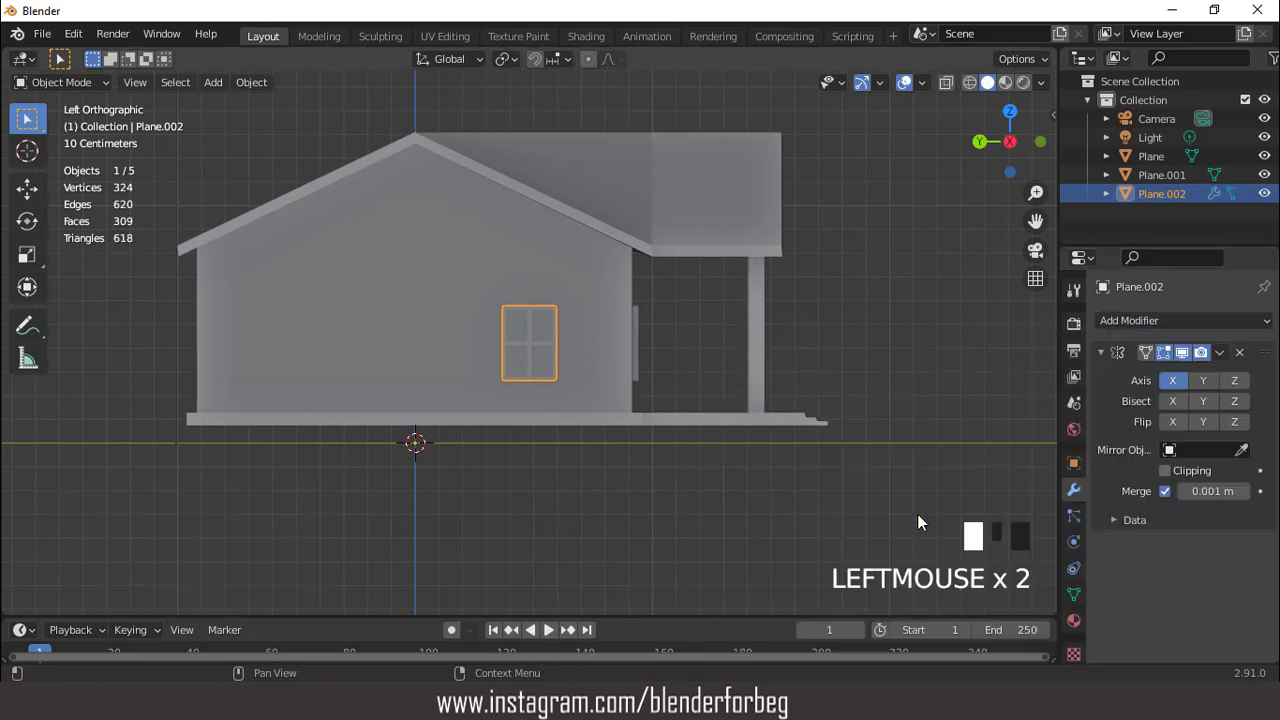
click(1201, 381)
scroll(580, 339, down, 3)
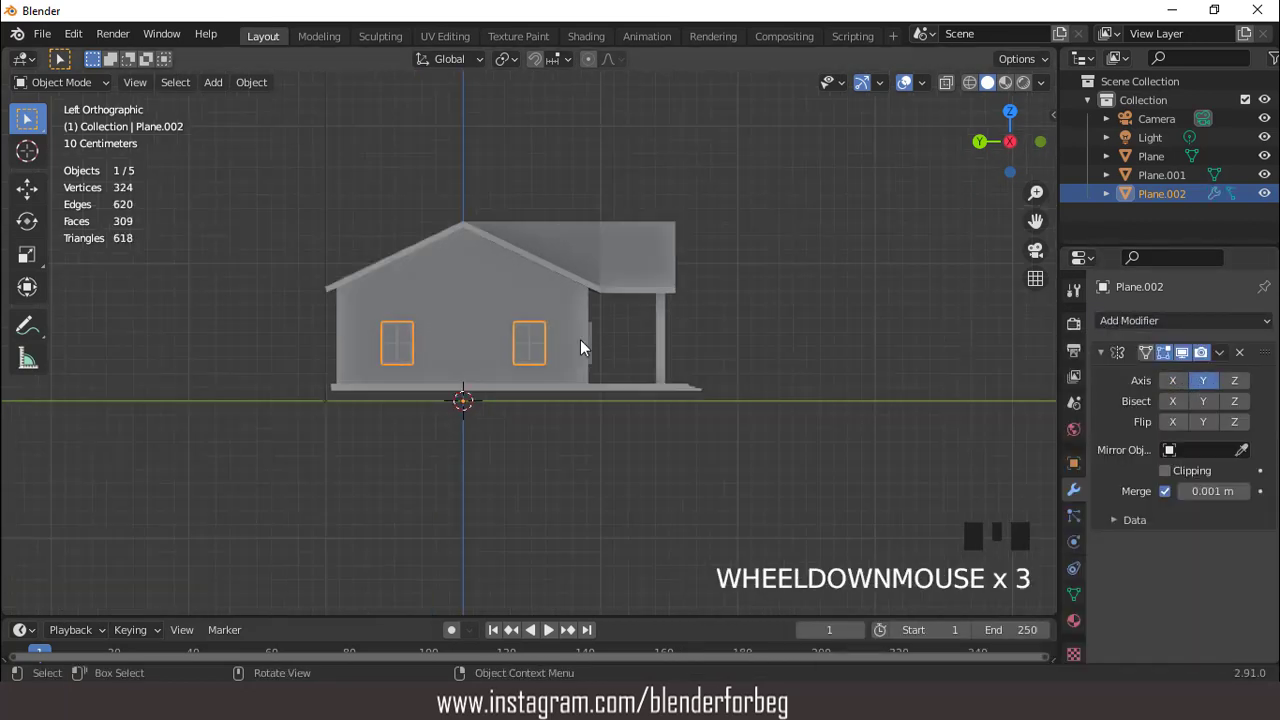
middle_drag(580, 339, 553, 332)
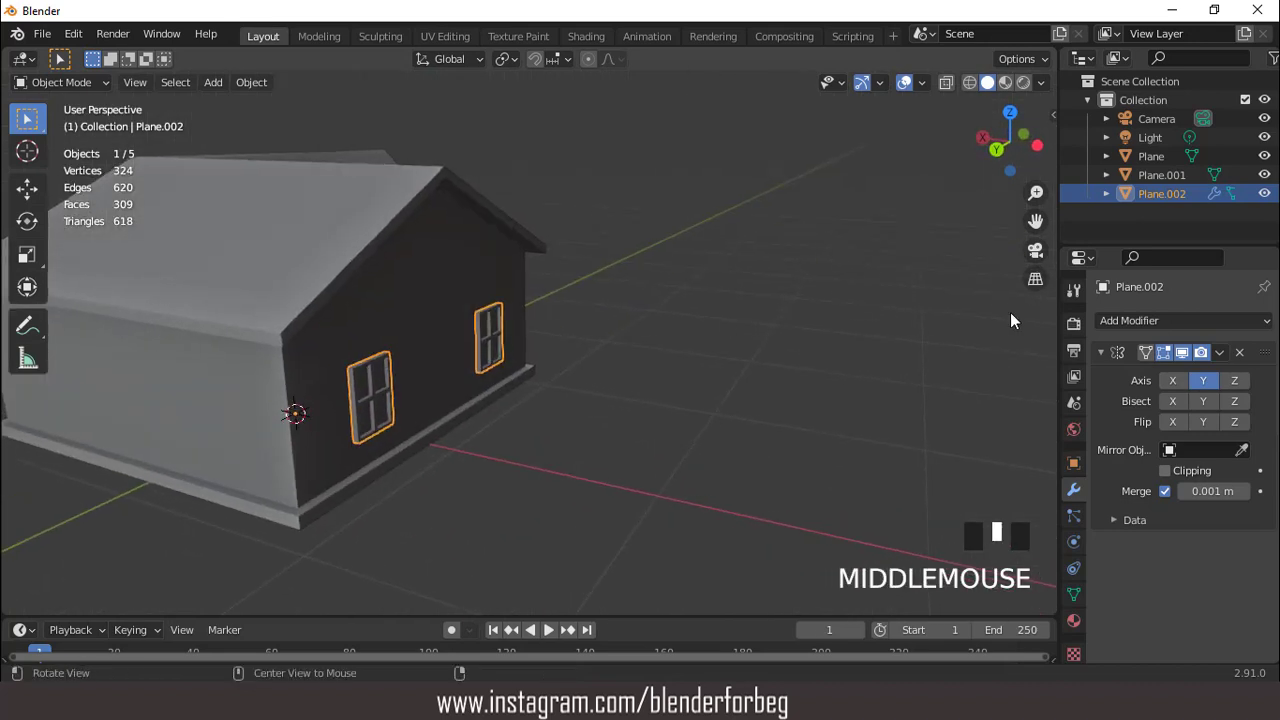
Duplicate the side window's Mirror modifier and set the copy to mirror across X only, for the opposite side wall
click(1219, 352)
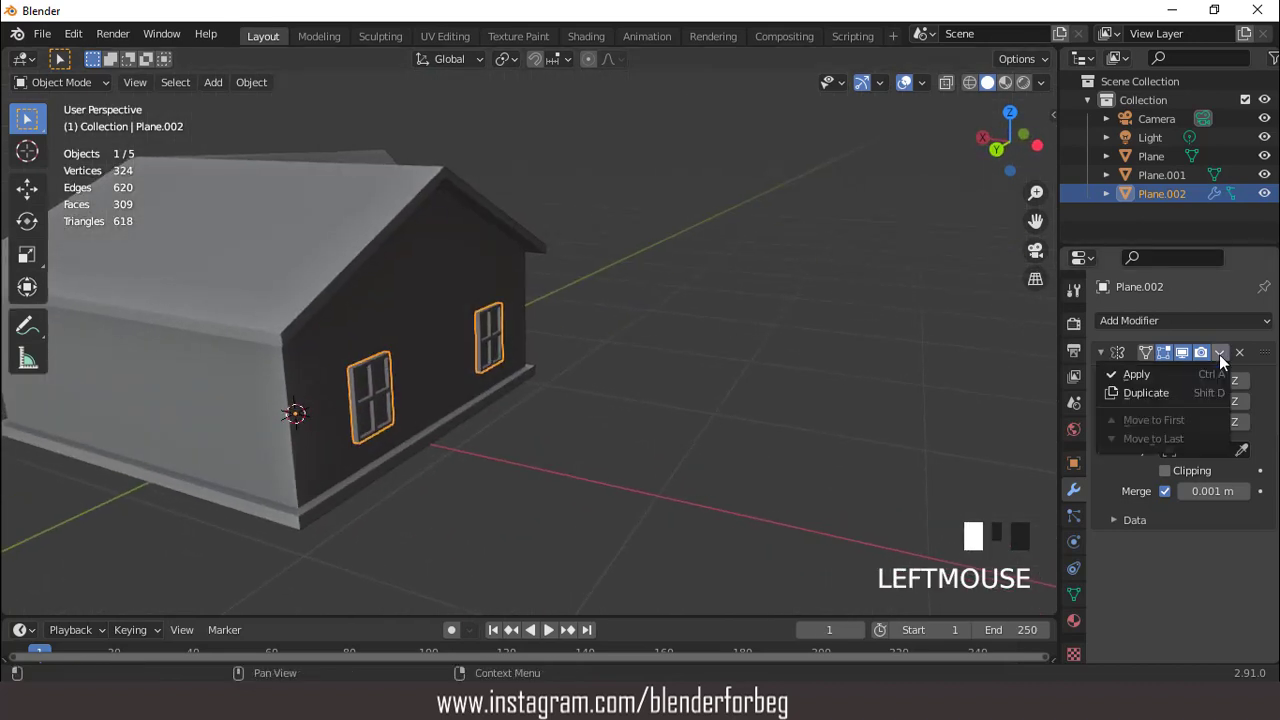
click(1173, 393)
click(1100, 352)
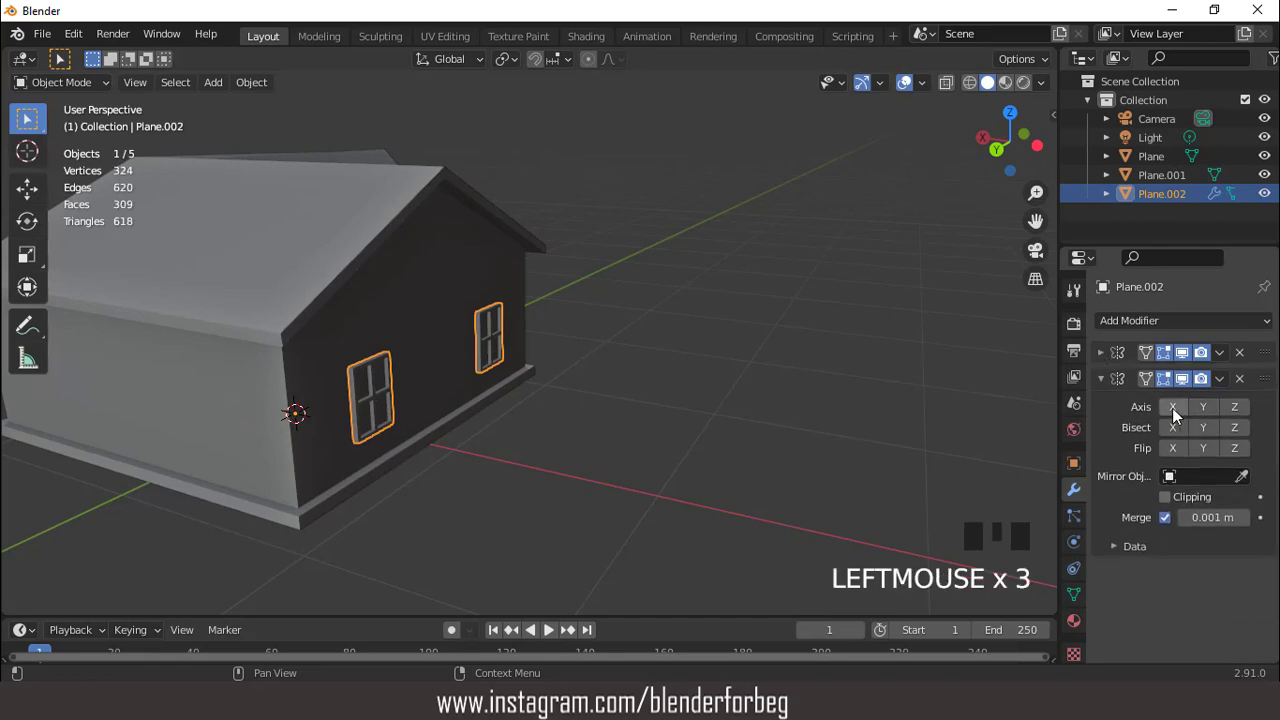
click(1172, 408)
scroll(402, 281, down, 4)
middle_drag(402, 281, 571, 312)
scroll(601, 304, up, 3)
scroll(601, 304, down, 4)
scroll(513, 310, up, 2)
scroll(702, 337, up, 3)
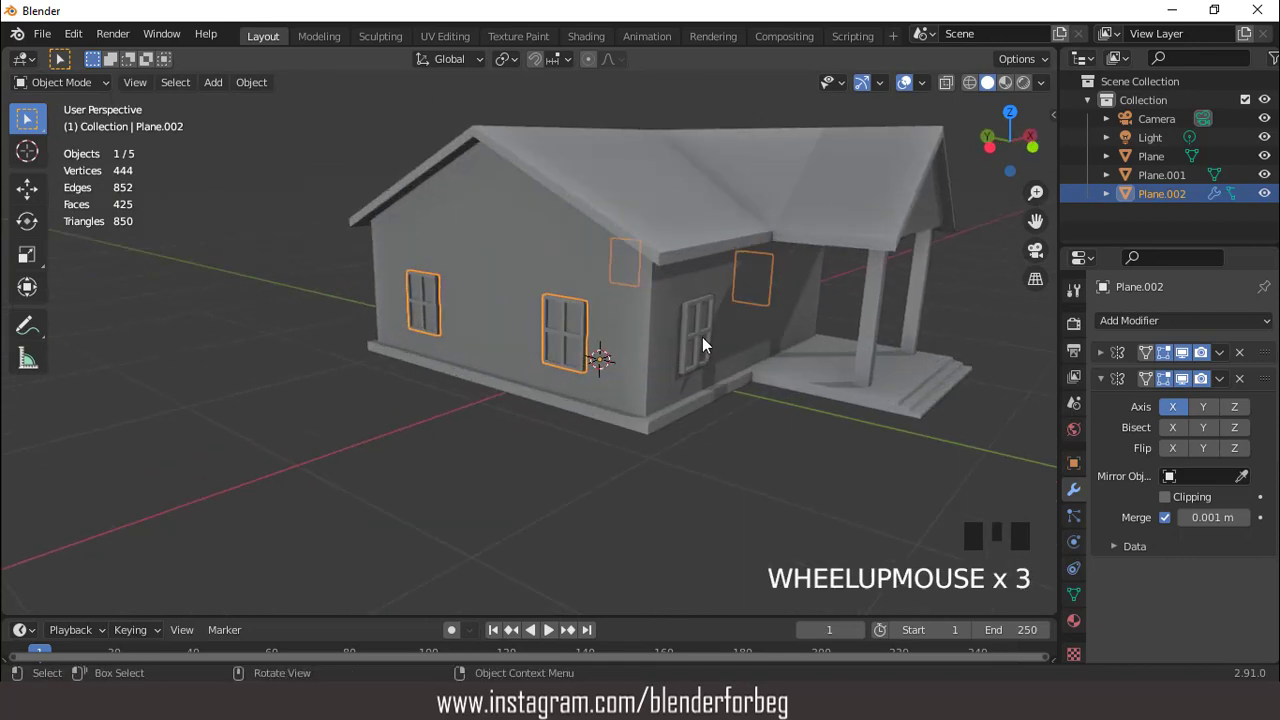
Duplicate the front window about 1.992 m along Y, placing the copy behind the house's back wall
click(700, 335)
key(shift+d)
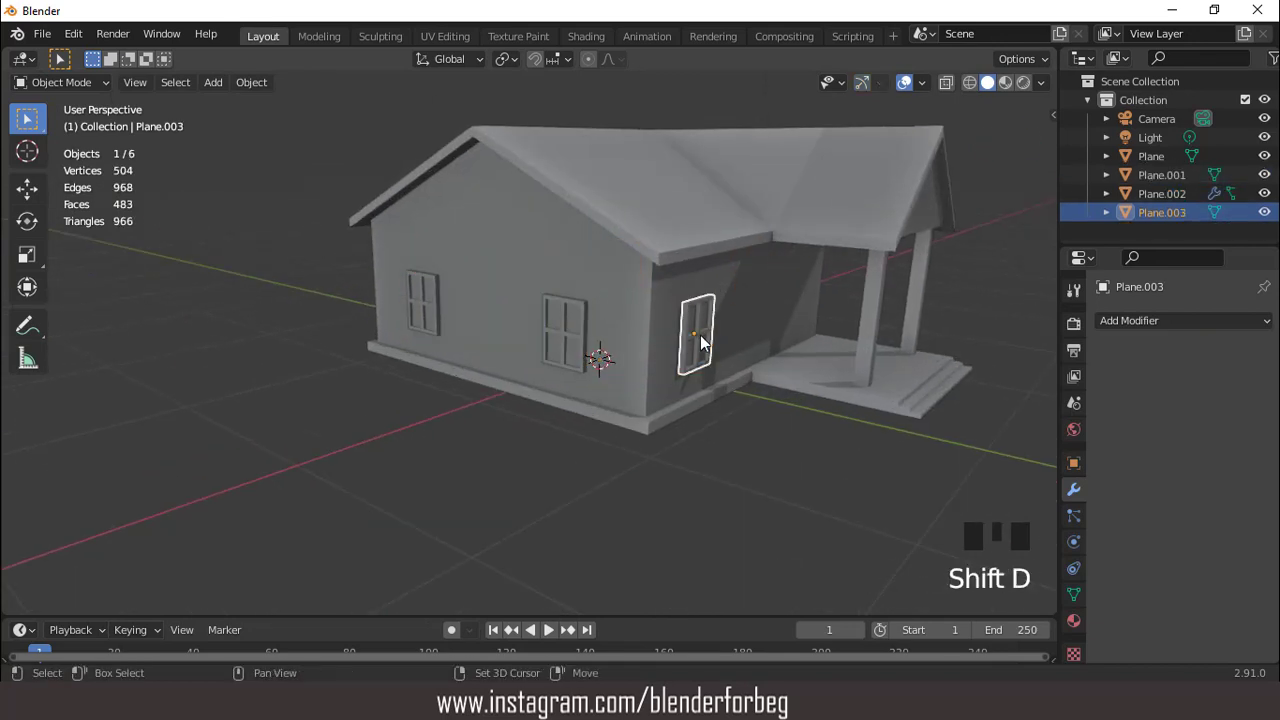
key(y)
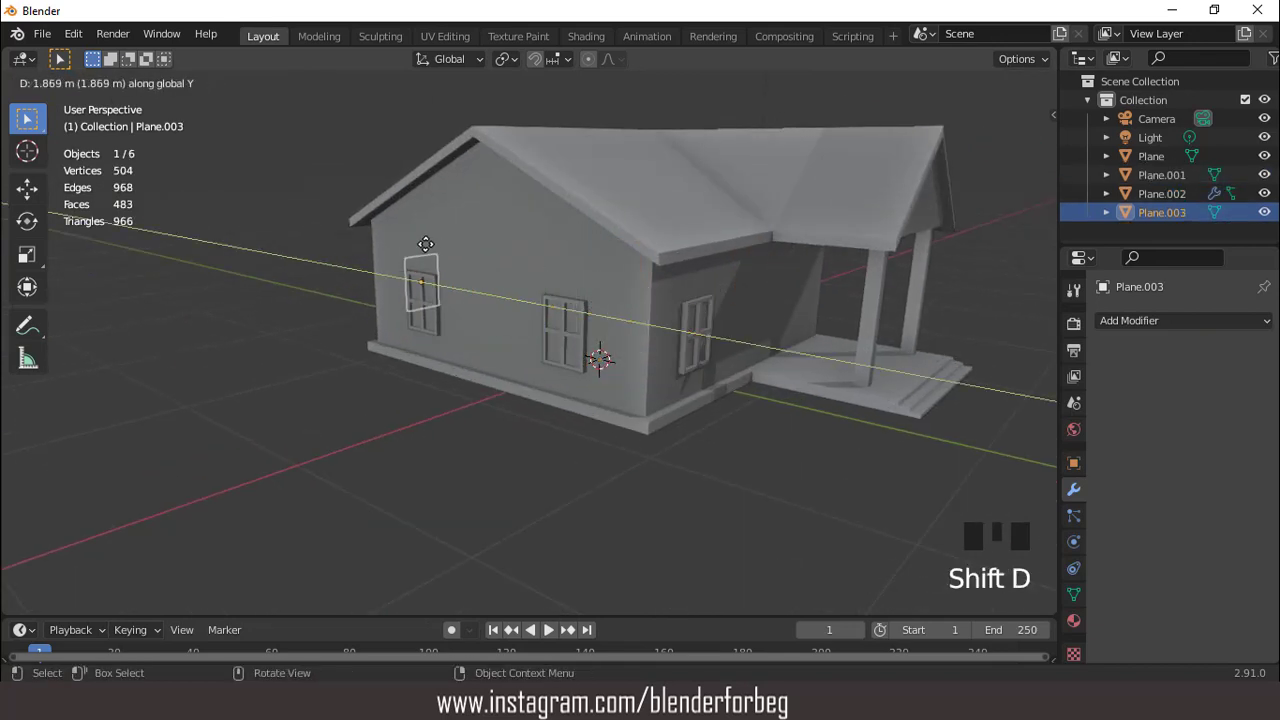
click(421, 244)
middle_drag(421, 244, 588, 259)
scroll(588, 259, down, 2)
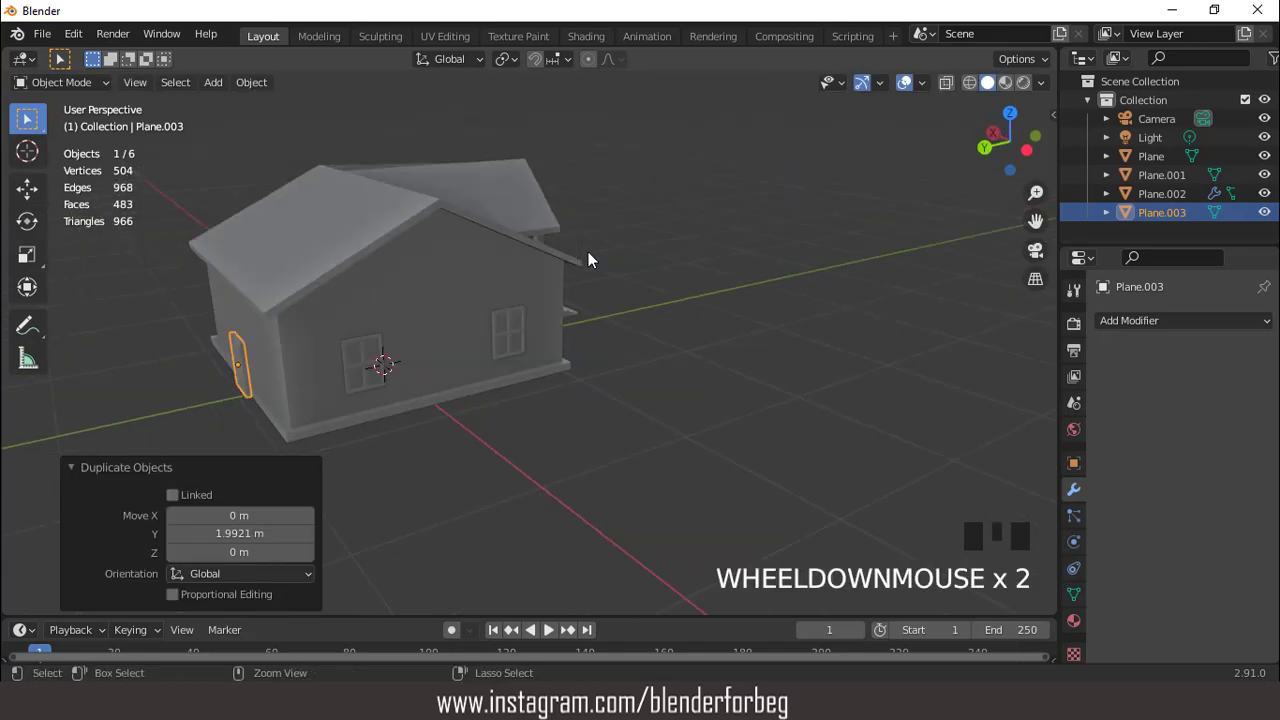
Rotate the back window 180° about Z so its panes face outward
key(ctrl+KP_1)
scroll(588, 259, up, 3)
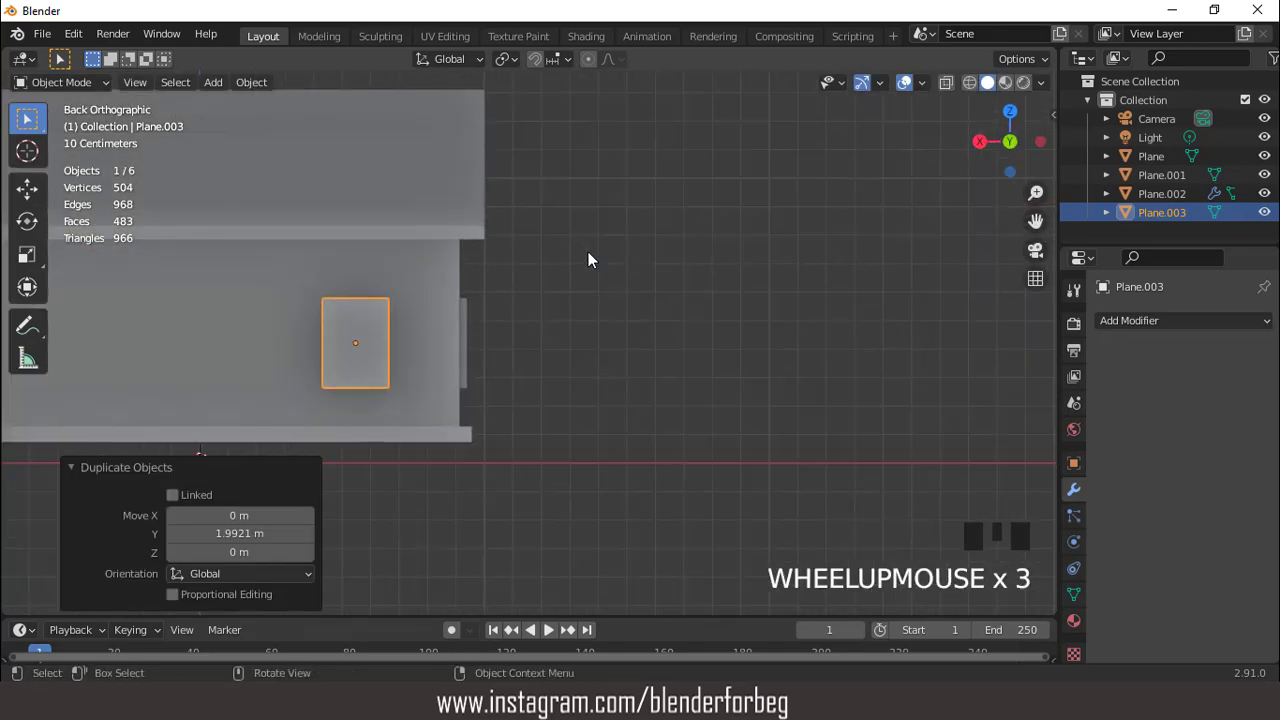
scroll(588, 259, down, 3)
middle_drag(566, 289, 561, 330)
key(KP_Decimal)
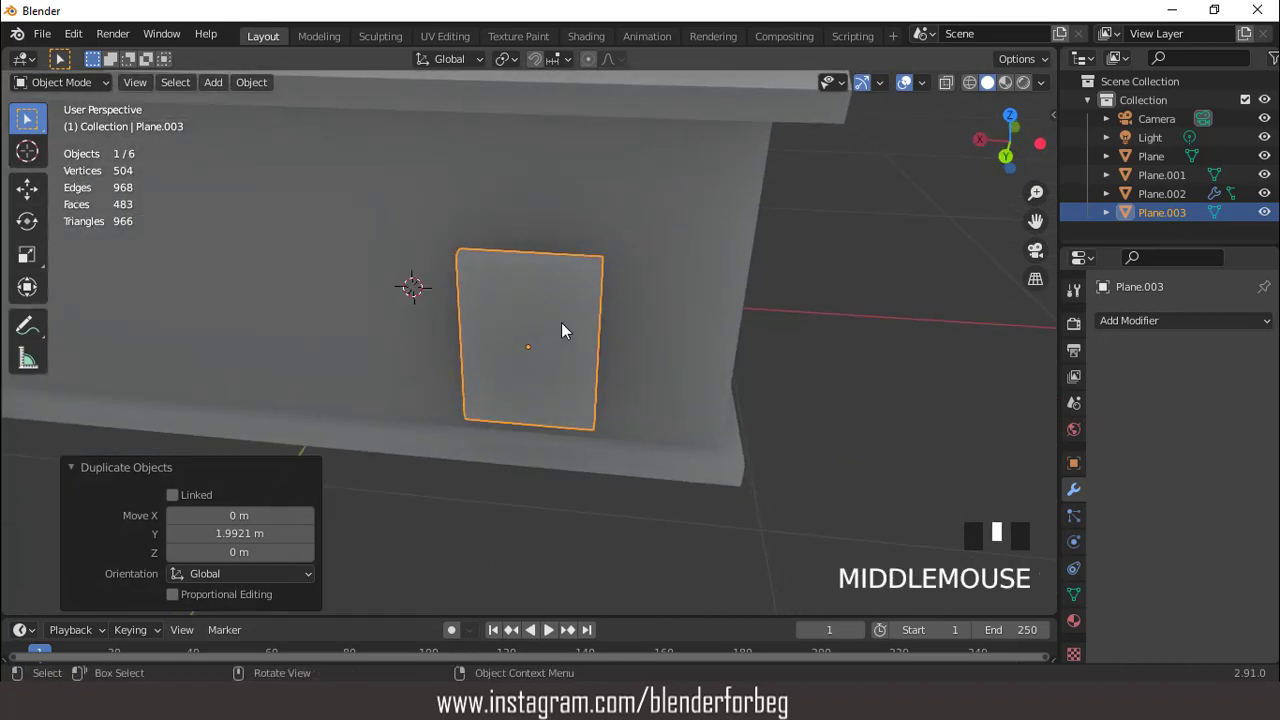
text(rz180)
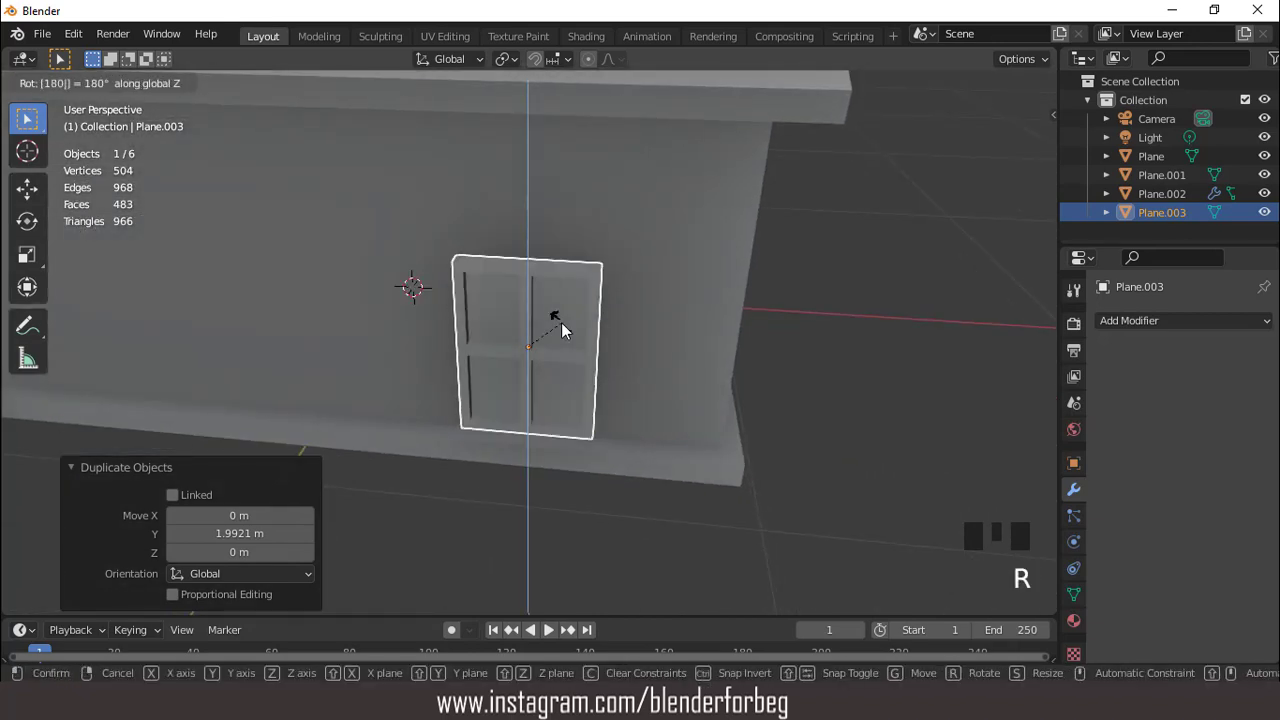
click(561, 322)
middle_drag(582, 347, 524, 338)
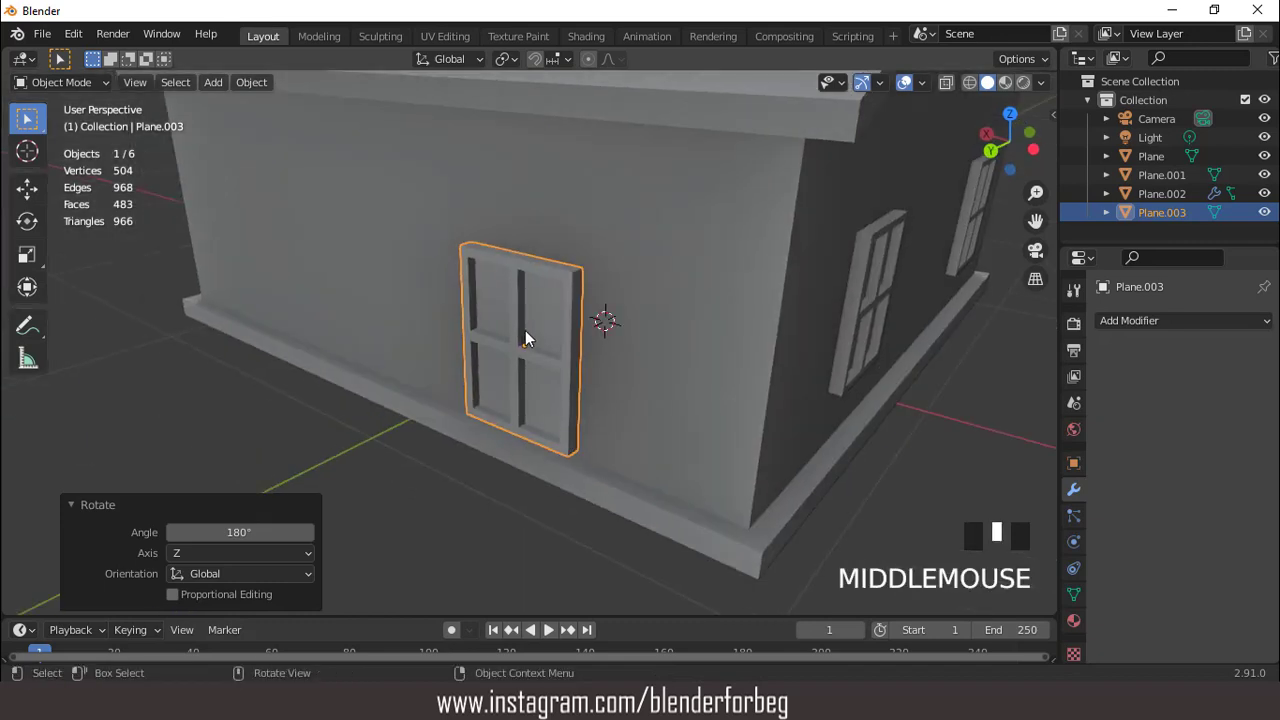
Move the back window about -0.156 m along Y until it sits against the back wall
key(KP_3)
scroll(525, 332, up, 2)
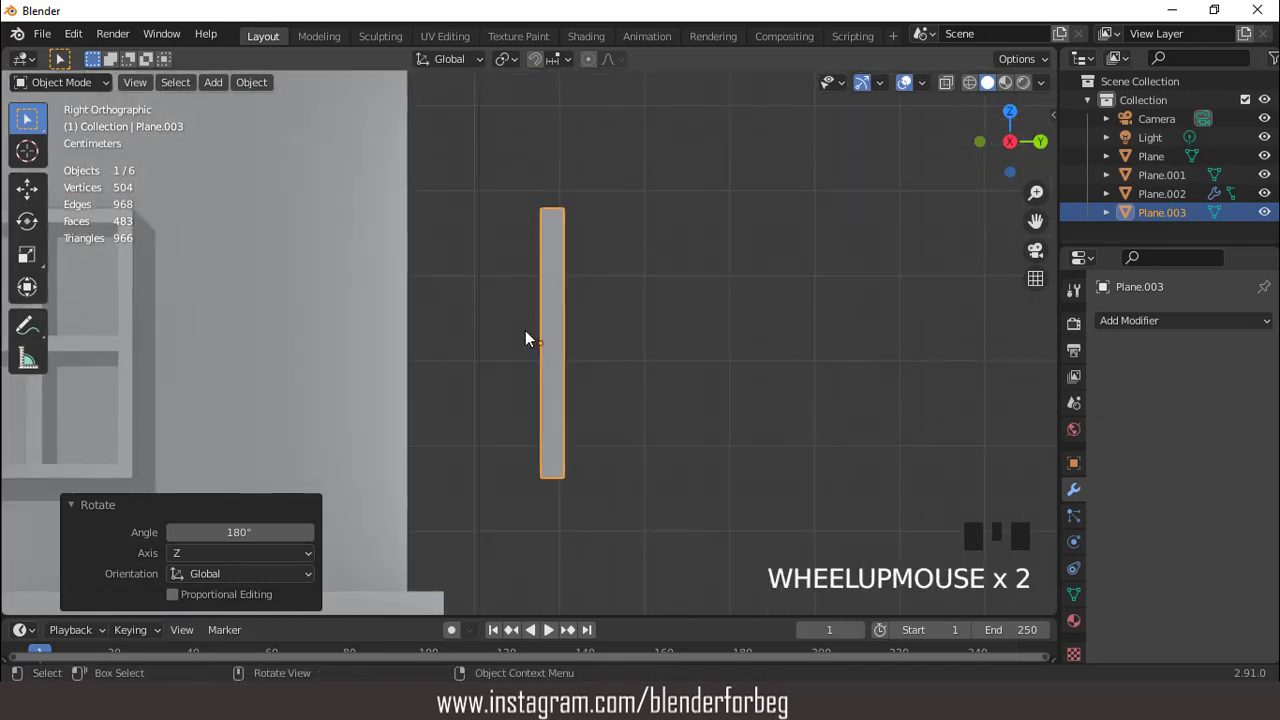
key(g)
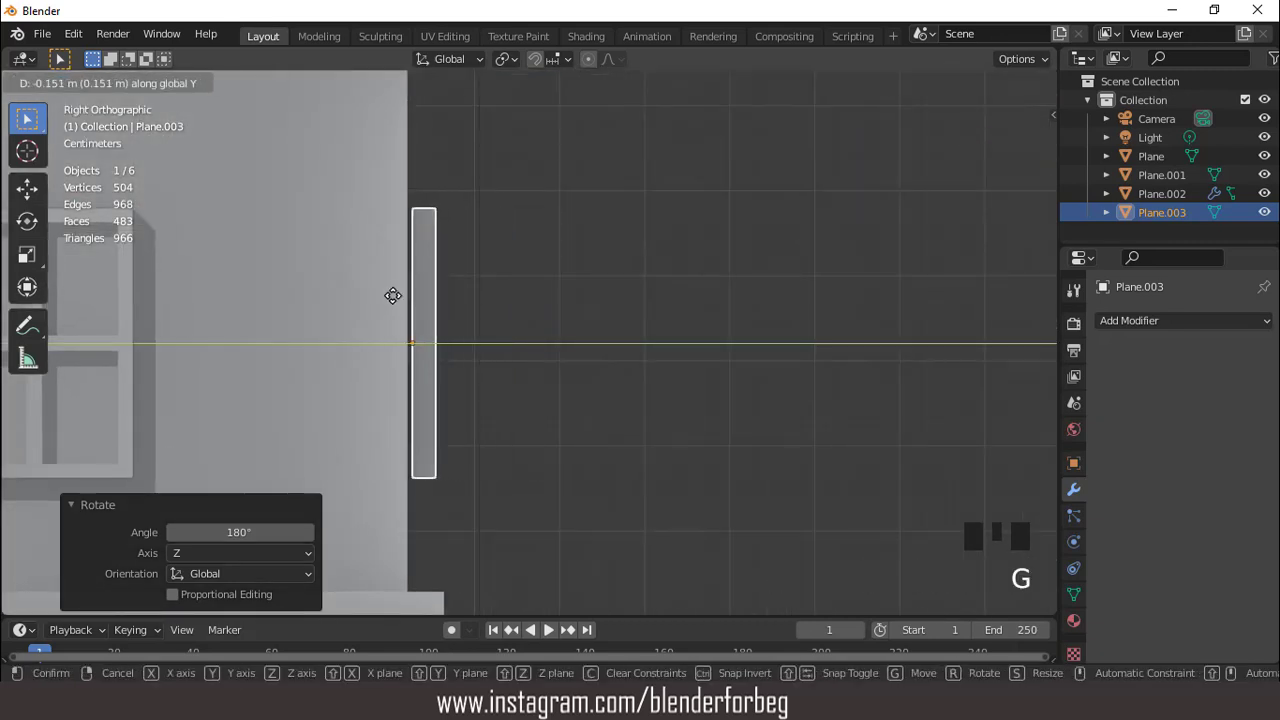
click(392, 300)
Apply the back window's location, rotation and scale
key(ctrl+KP_1)
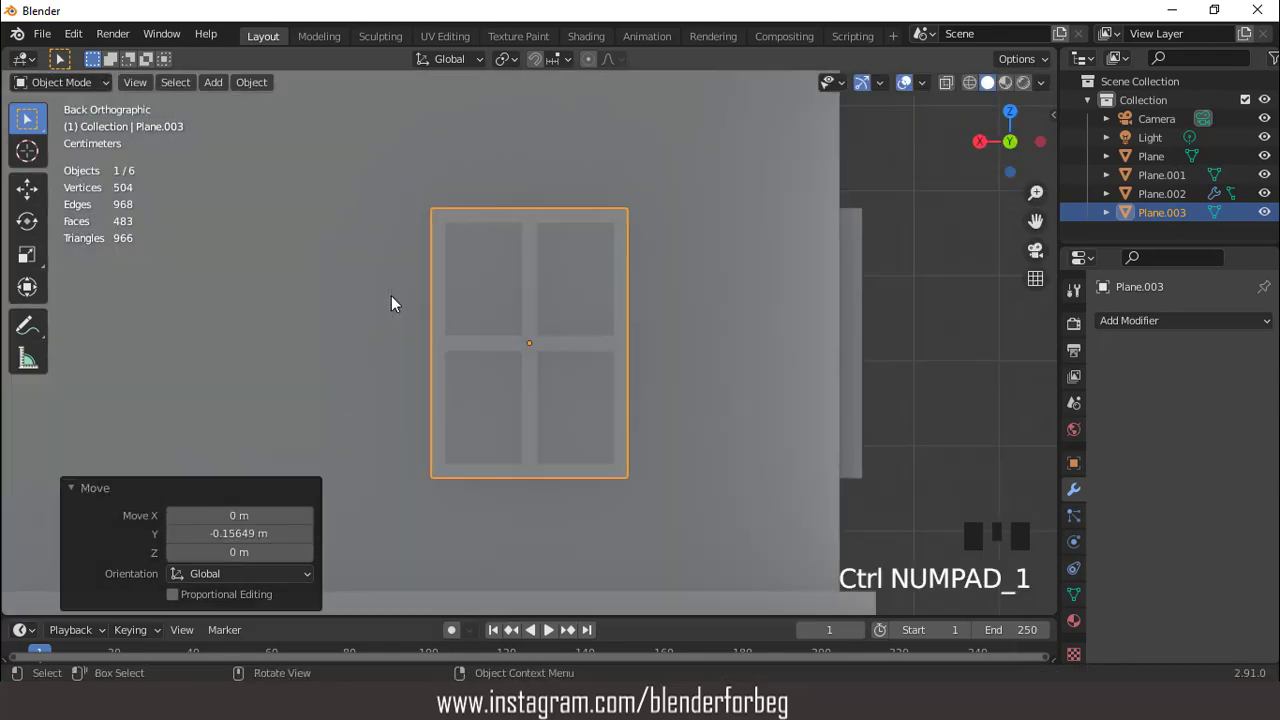
scroll(411, 290, down, 8)
scroll(505, 310, up, 3)
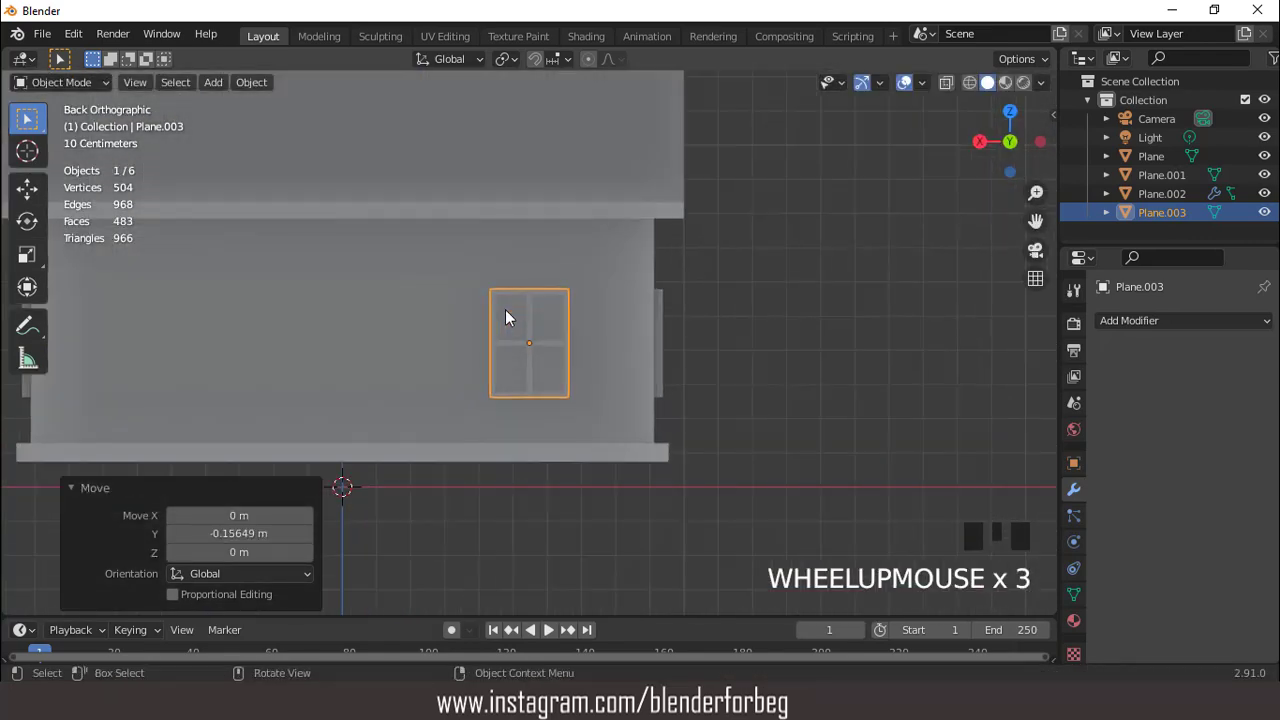
key(ctrl+a)
click(505, 309)
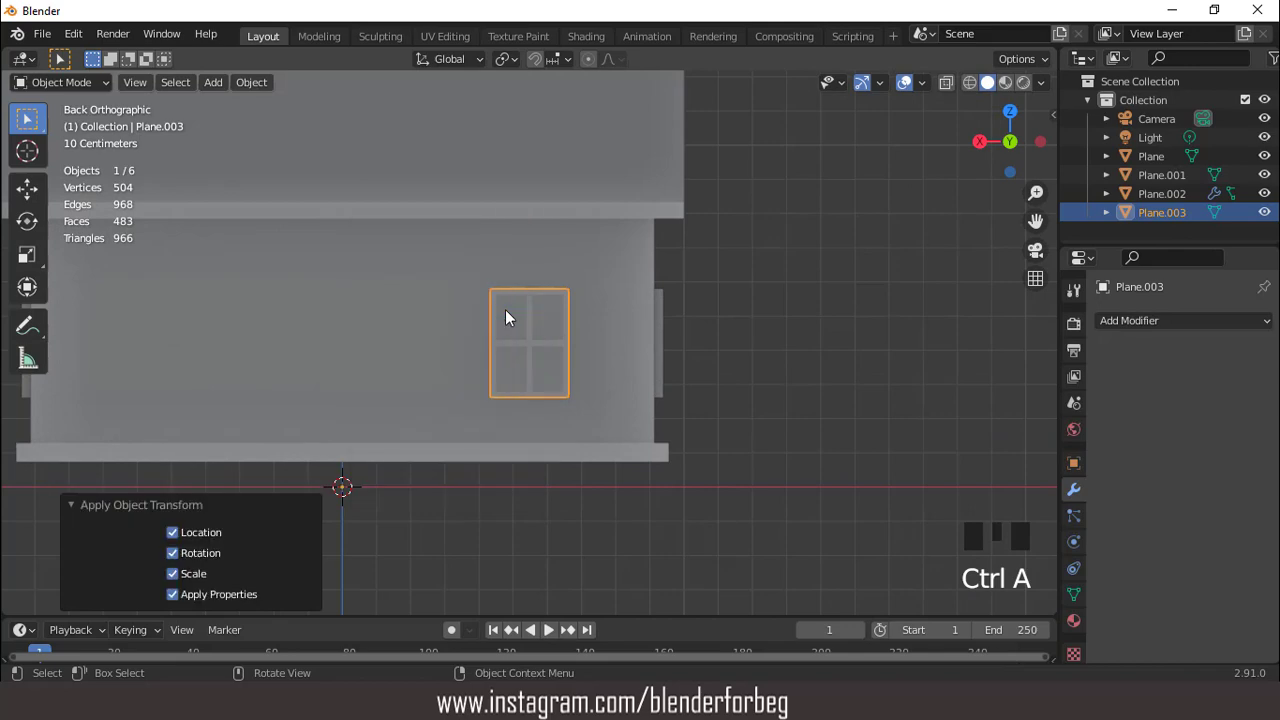
Add a Mirror modifier to the back window to create its counterpart across the X axis
scroll(1031, 333, down, 2)
click(1126, 320)
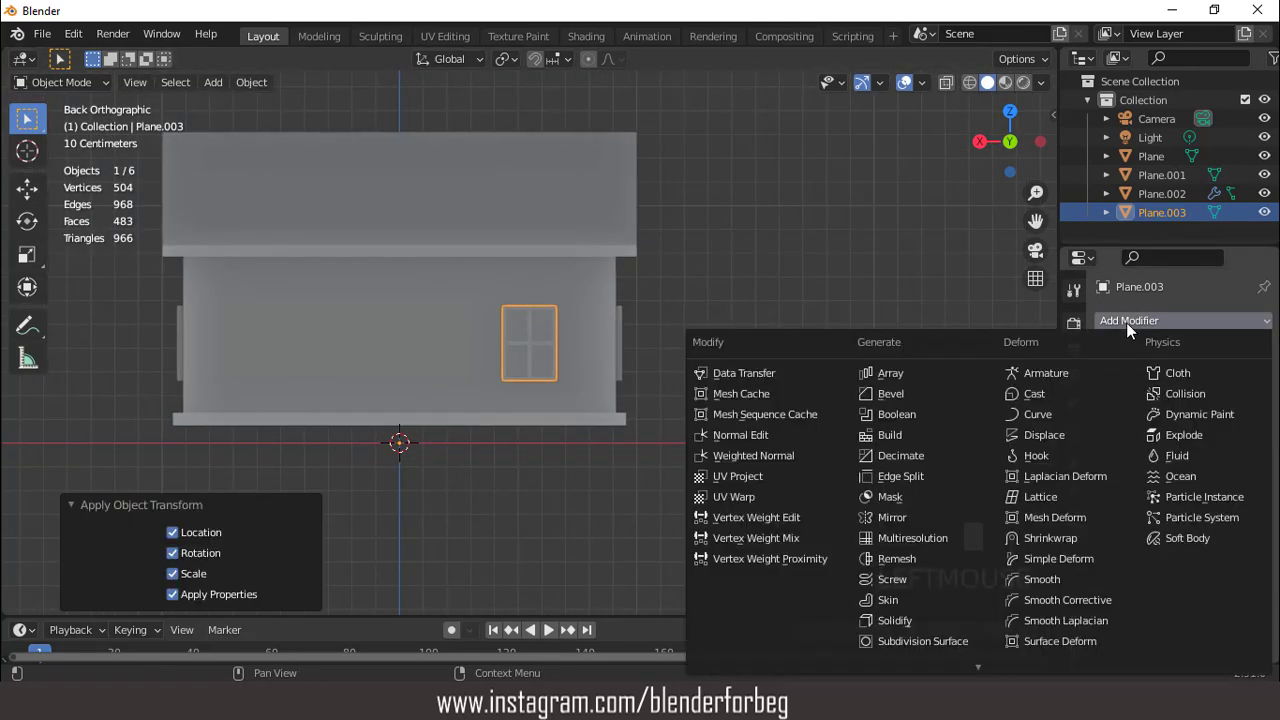
click(905, 521)
middle_drag(772, 348, 517, 367)
Add a cube mesh at the origin and isolate it in local view from the front
key(KP_1)
key(shift+a)
click(596, 291)
key(KP_Divide)
scroll(606, 294, down, 6)
Scale the cube down uniformly twice, the second time by a factor of about 0.668
key(s)
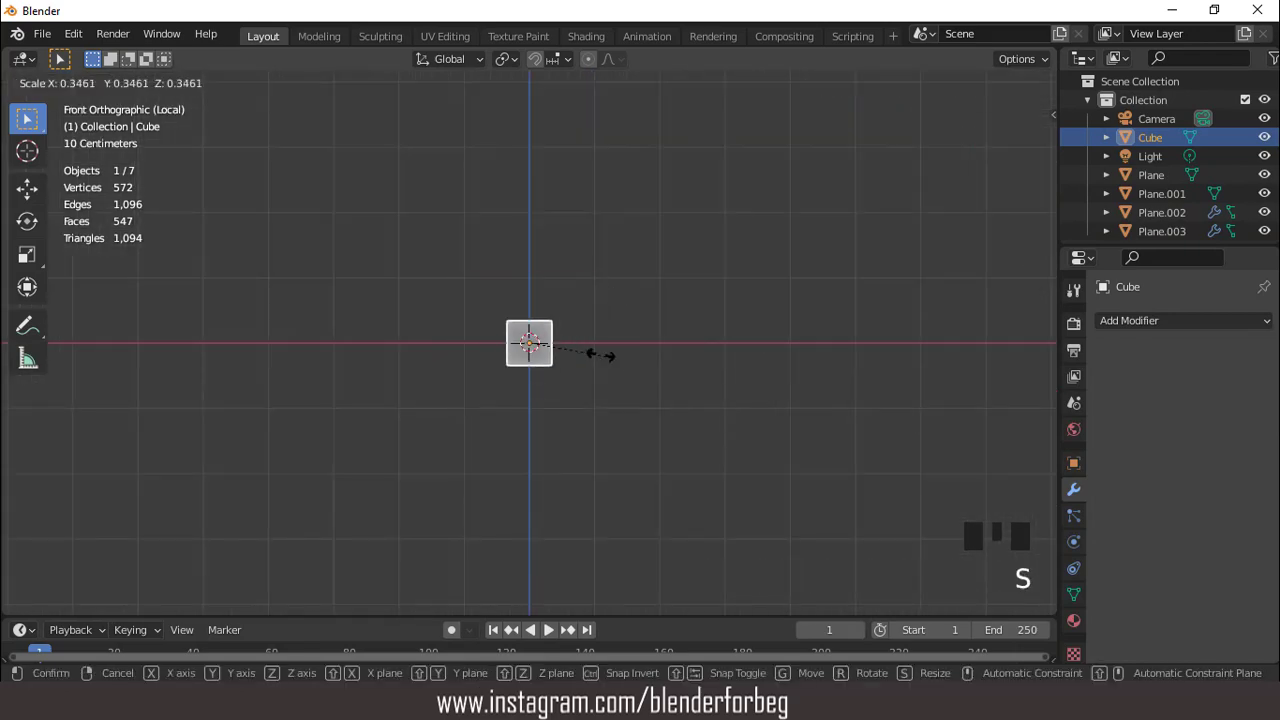
click(589, 340)
scroll(589, 340, up, 3)
key(s)
click(591, 357)
scroll(591, 357, up, 4)
Stretch the cube along X by a factor of about 5.87, and lengthen it slightly more into a bar
key(s)
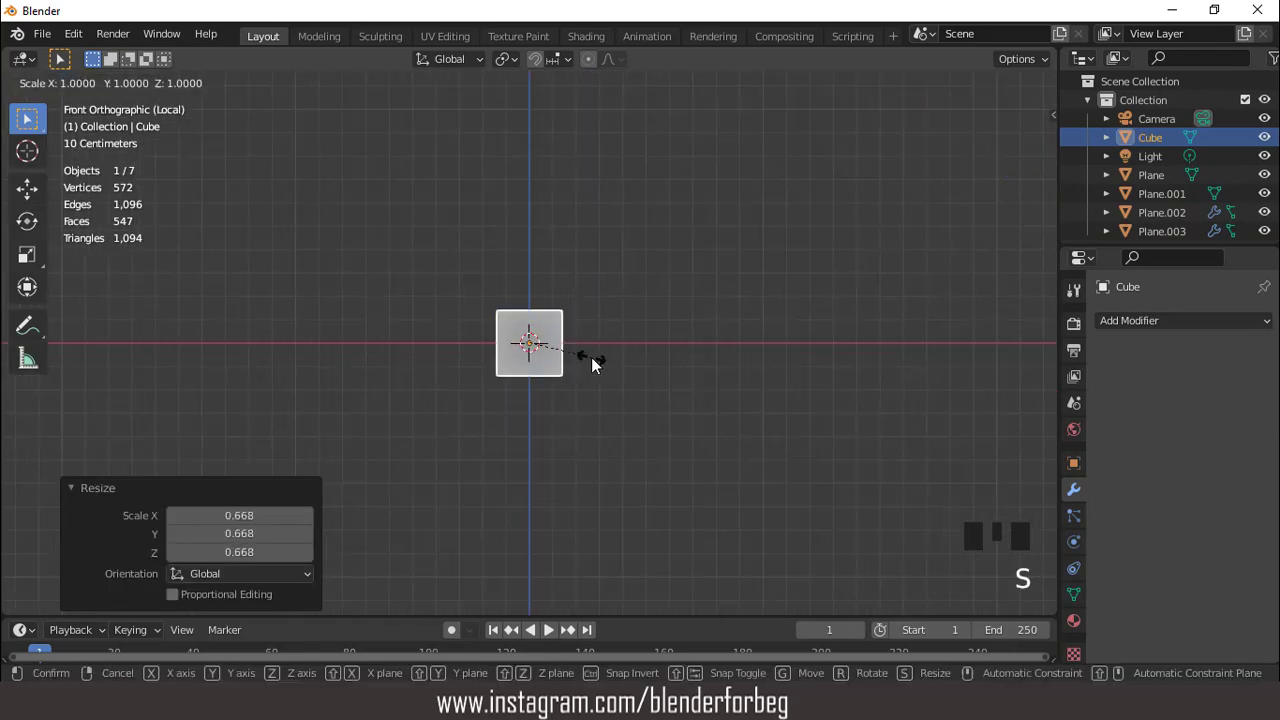
key(x)
click(900, 400)
key(s)
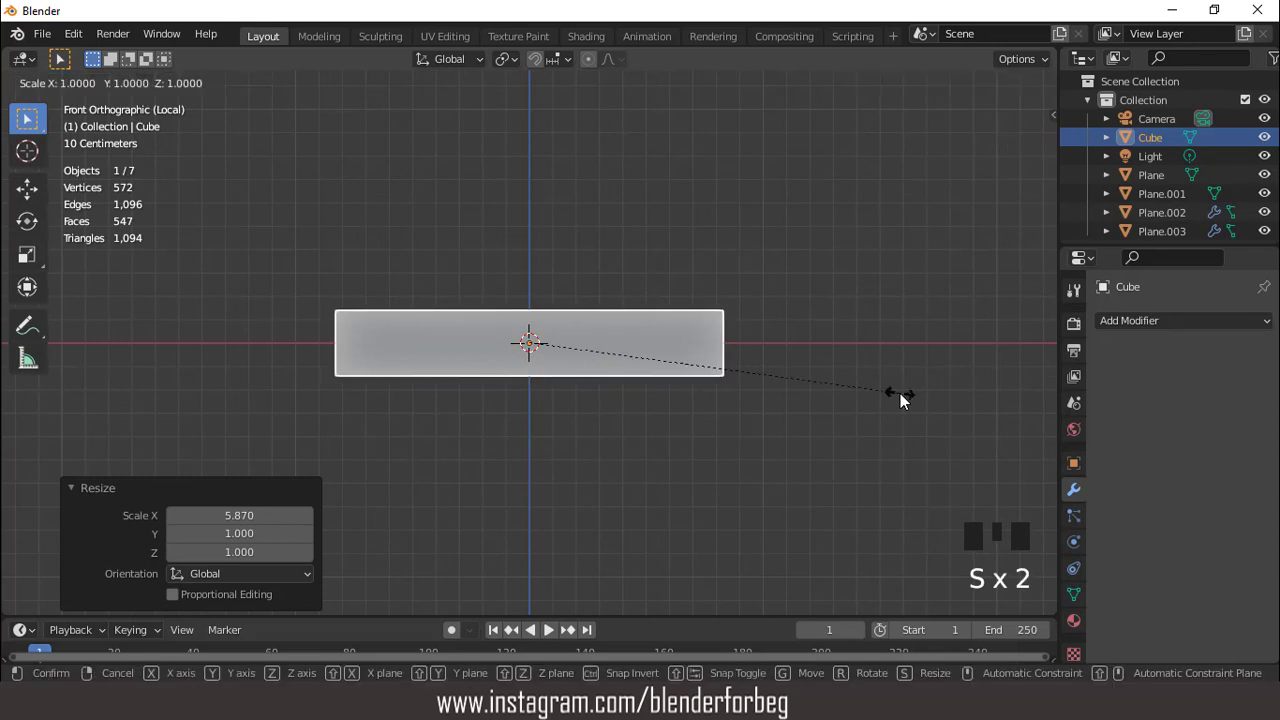
key(x)
click(924, 397)
Add two loop cuts across the bar and spread them along X by a factor of about 2.364
key(Tab)
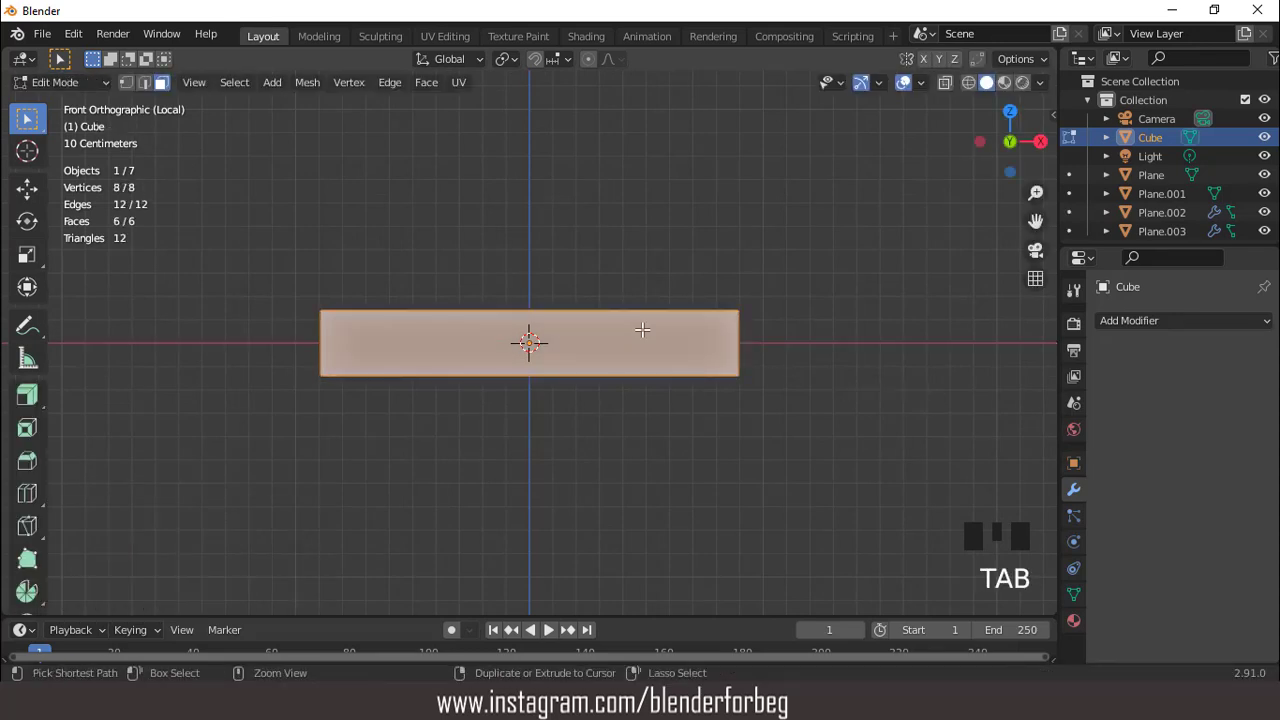
key(ctrl+r)
scroll(642, 330, up, 1)
click(642, 330)
right_click(642, 330)
key(s)
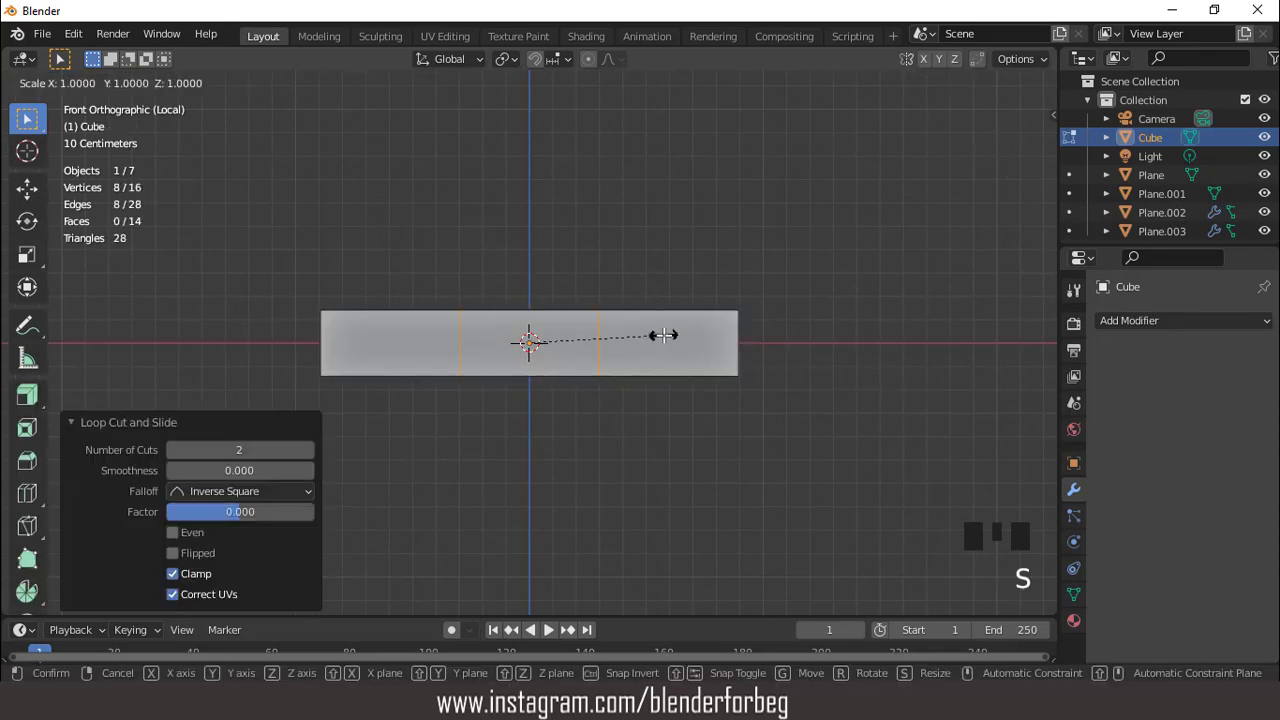
key(x)
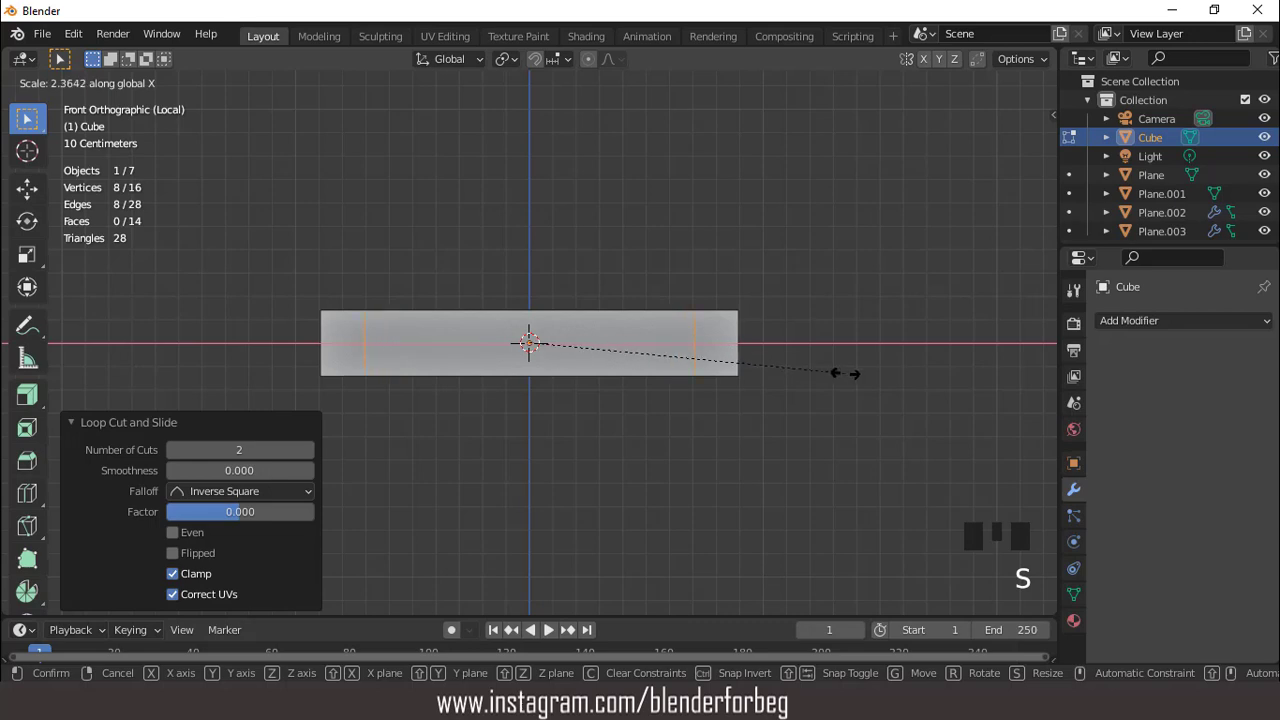
click(845, 373)
Add one centred loop cut running lengthwise around the bar
middle_drag(845, 373, 729, 306)
scroll(749, 329, up, 2)
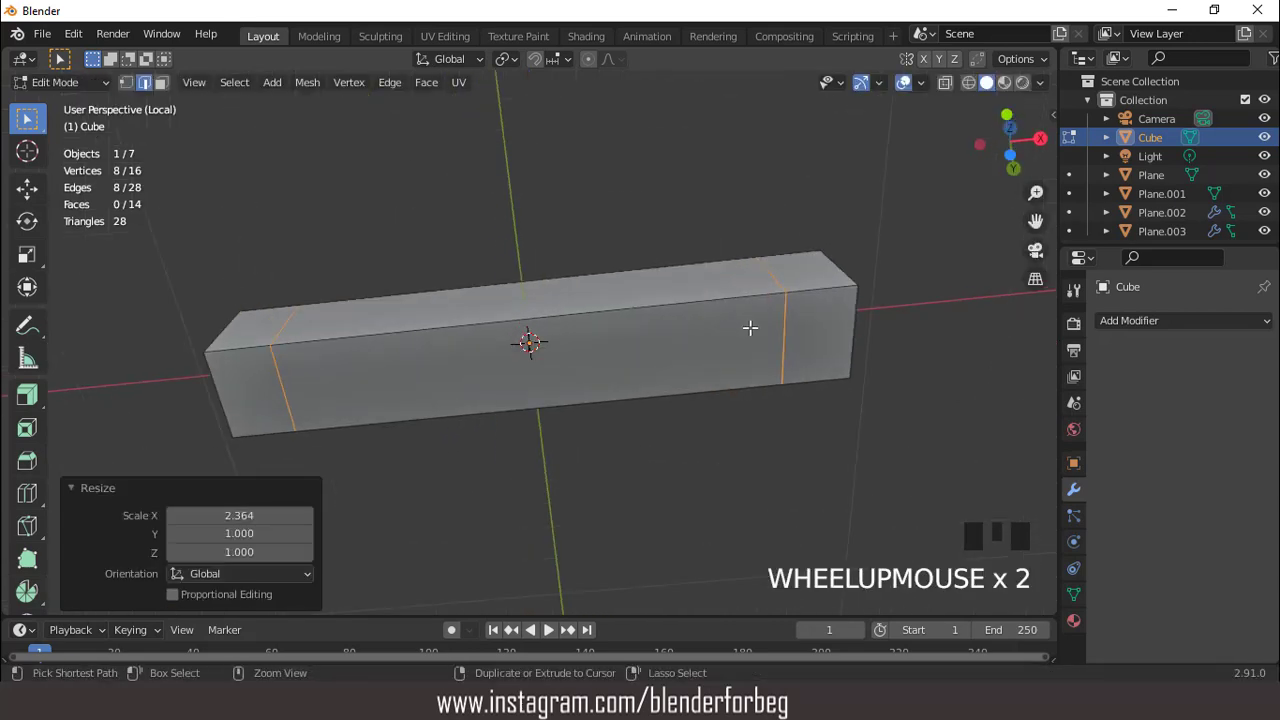
key(ctrl+r)
click(784, 329)
right_click(786, 327)
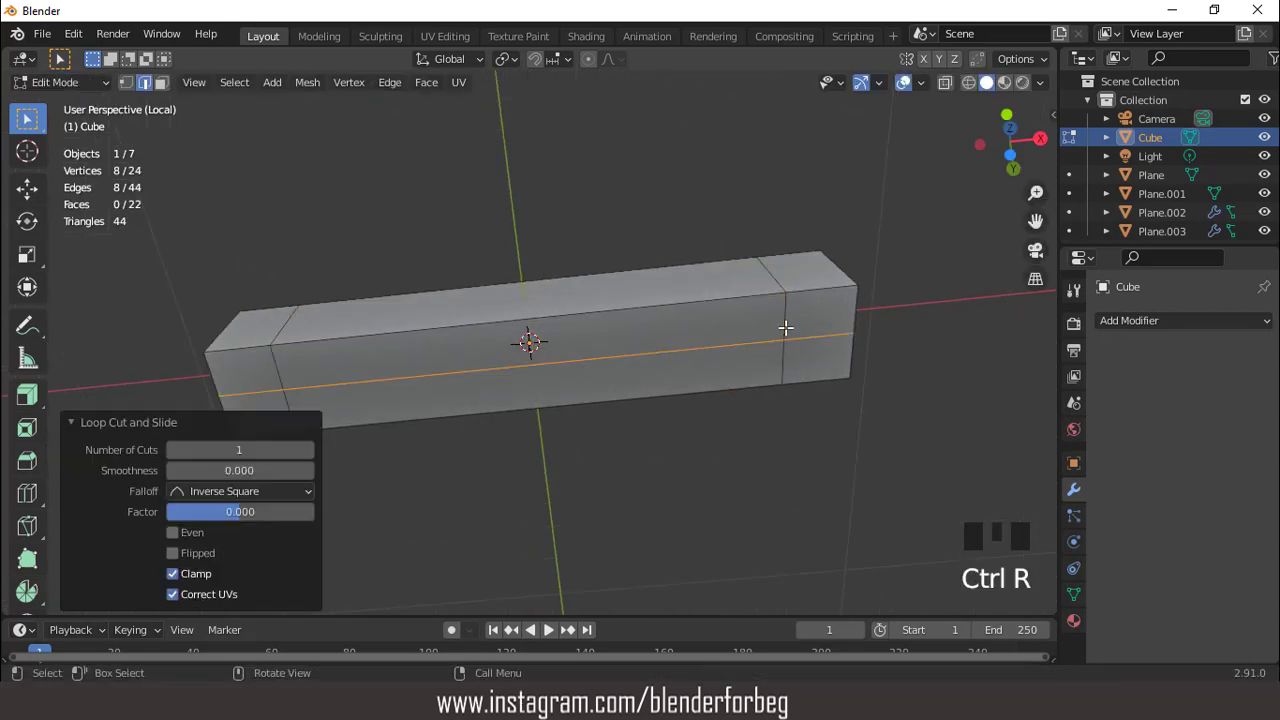
Extrude the bar's four underside end faces and one lengthwise middle strip down about 3.1 m to form a door and frame
key(3)
click(814, 322)
shift+click(812, 355)
shift+click(737, 364)
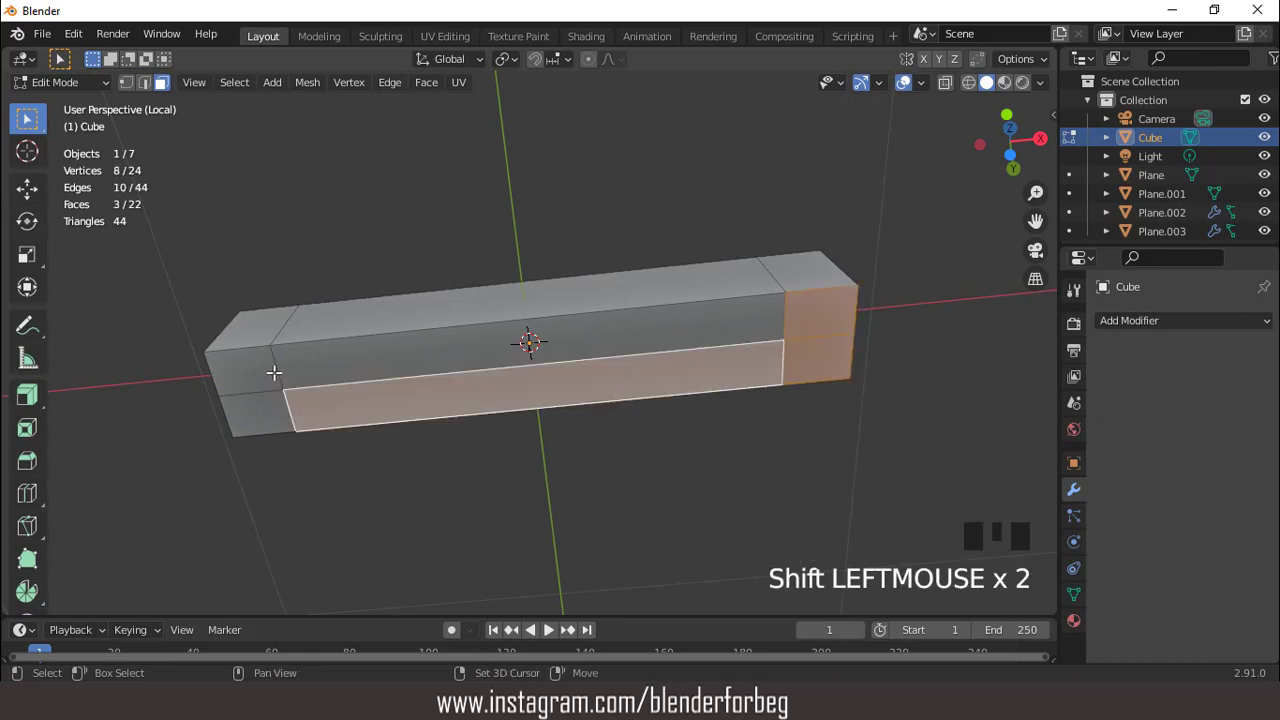
shift+click(256, 370)
scroll(461, 360, down, 5)
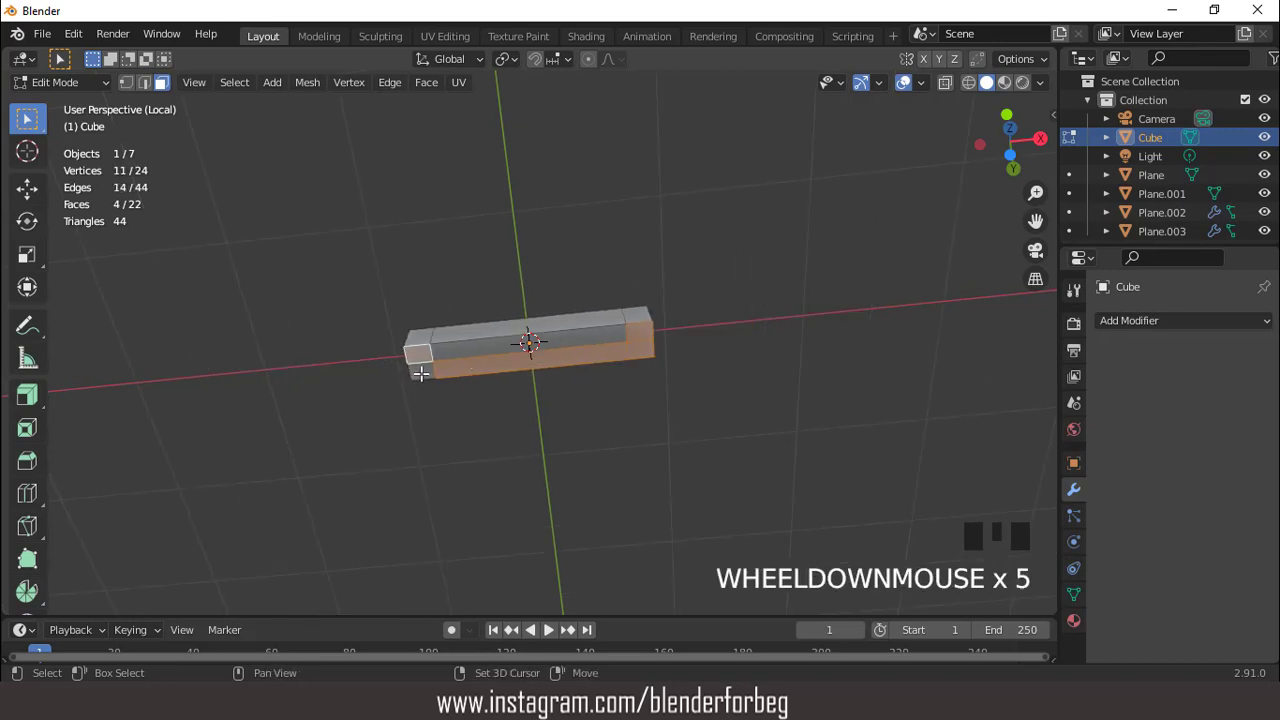
shift+click(421, 373)
key(KP_1)
scroll(563, 317, down, 4)
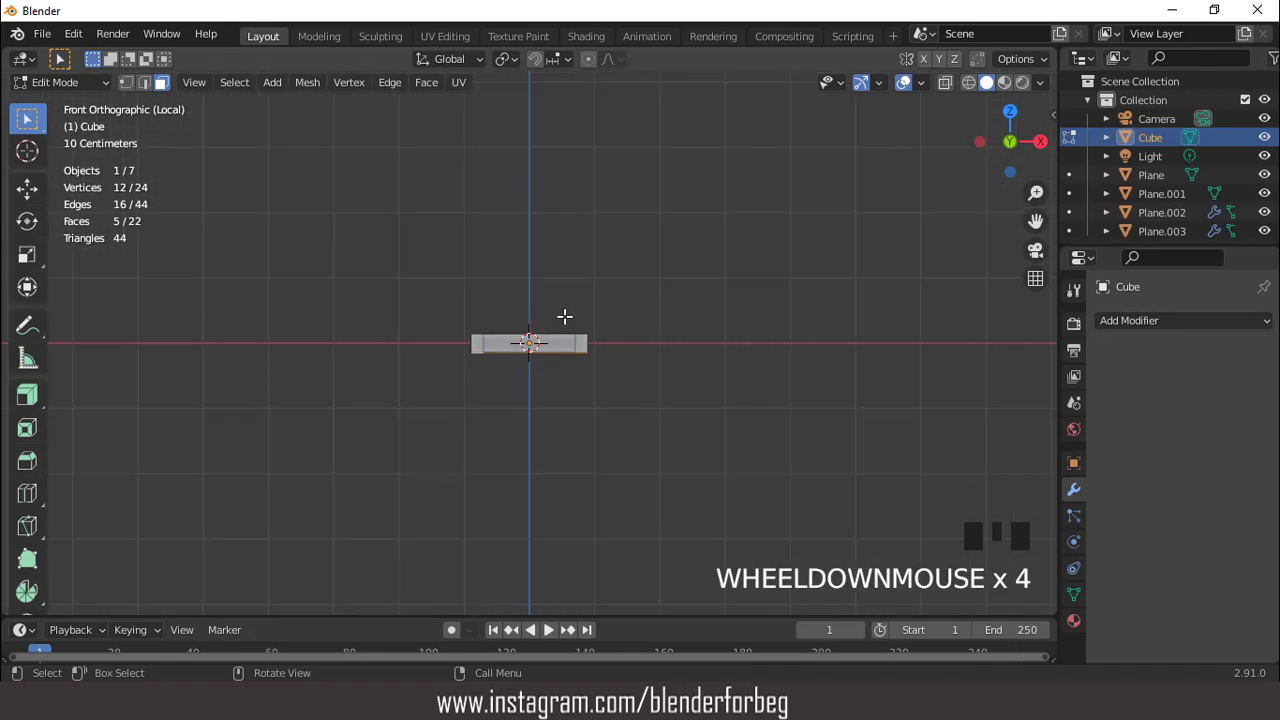
key(e)
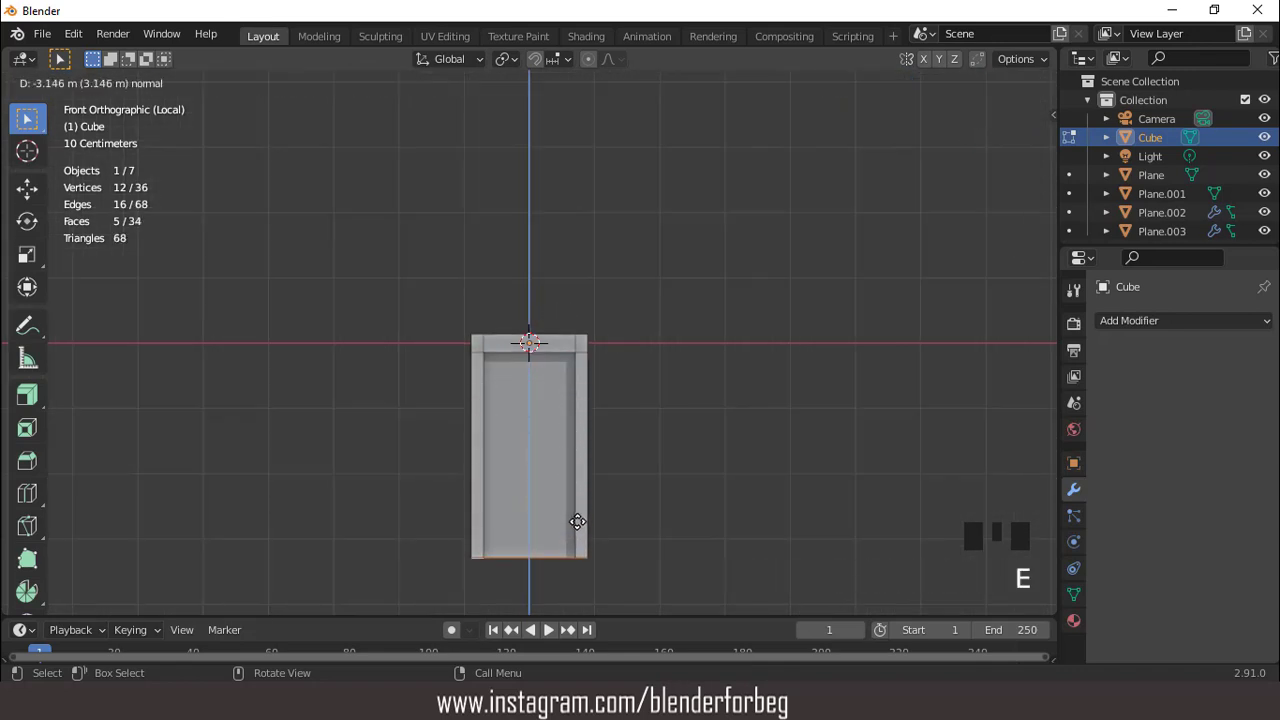
click(577, 519)
Return to Object Mode and widen the door along X by a factor of about 1.15
key(Tab)
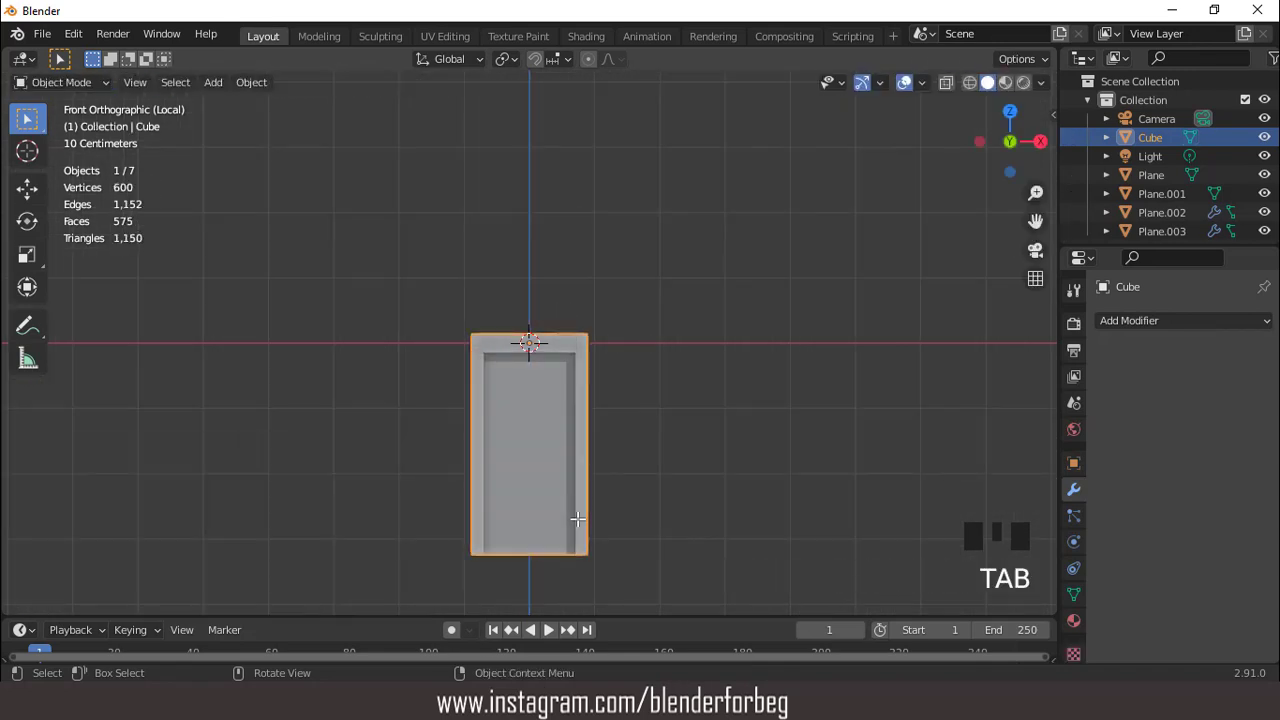
key(s)
key(x)
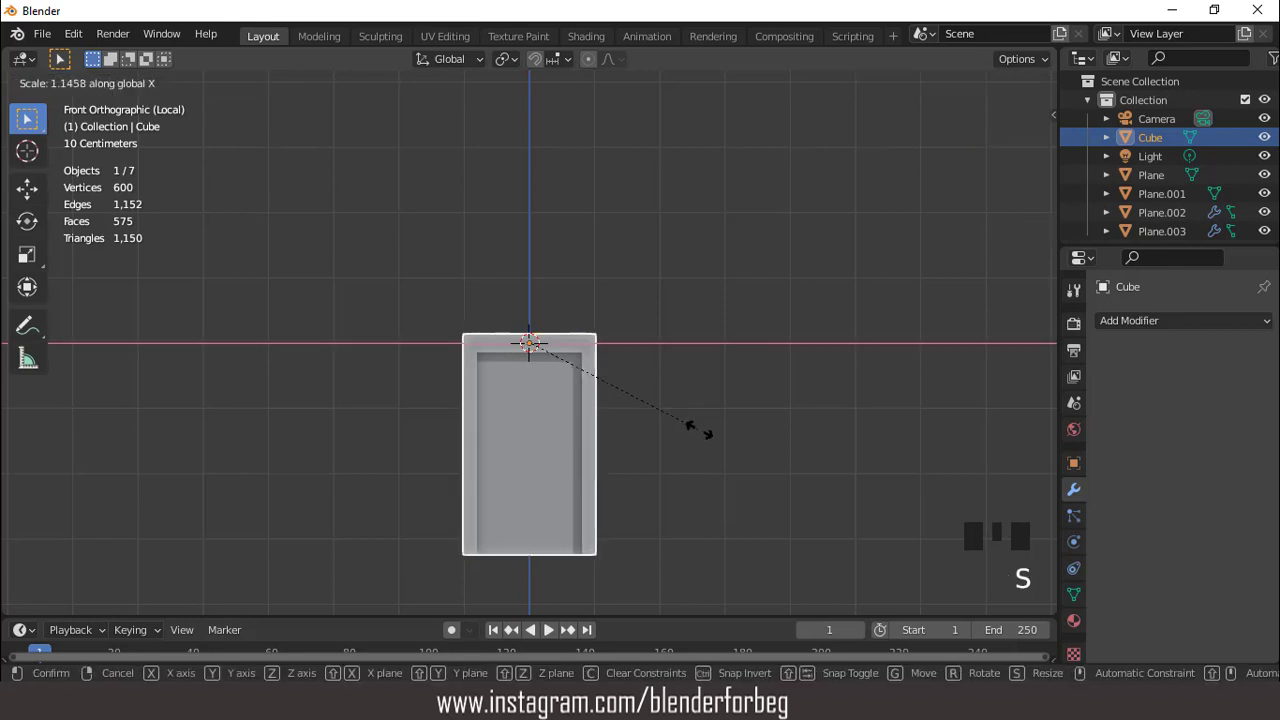
click(700, 430)
Leave local view and scale the door down uniformly by a factor of 0.18 in front view
scroll(604, 384, down, 2)
middle_drag(604, 384, 687, 426)
key(KP_1)
key(s)
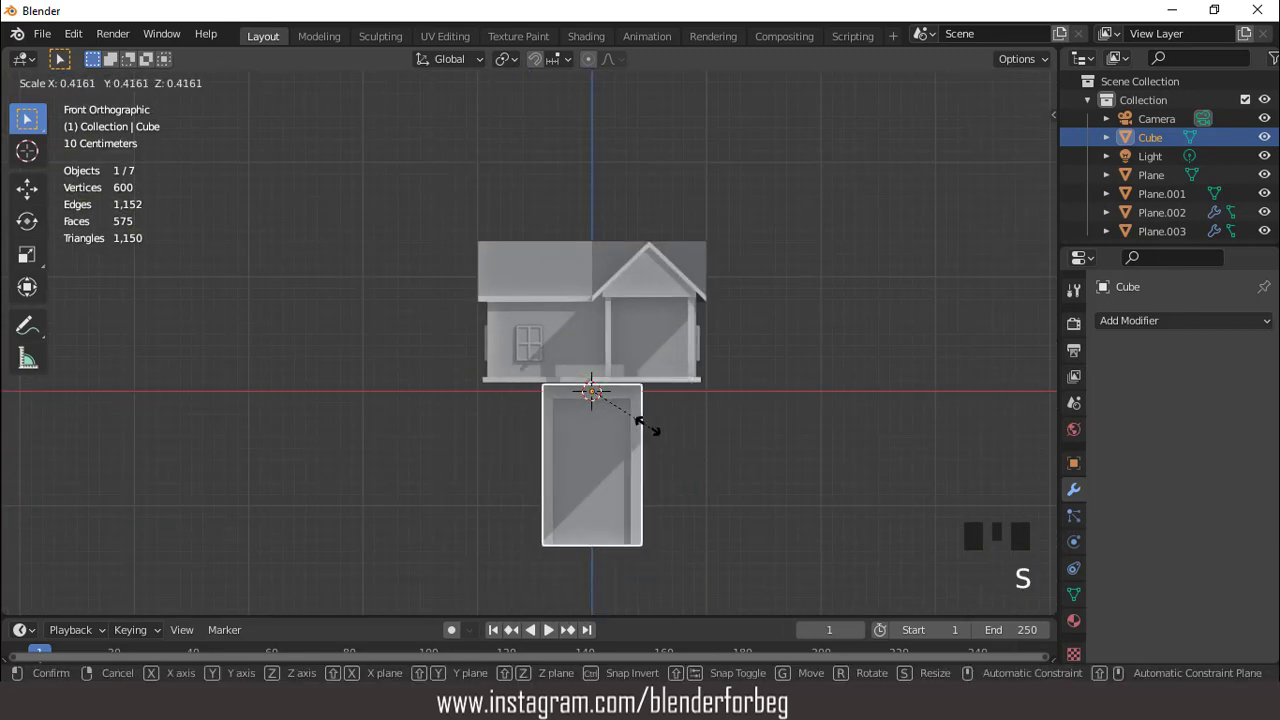
click(621, 399)
Move the door up about 0.682 m along Z and about 0.505 m along X to the porch opening
scroll(654, 358, up, 1)
key(g)
key(z)
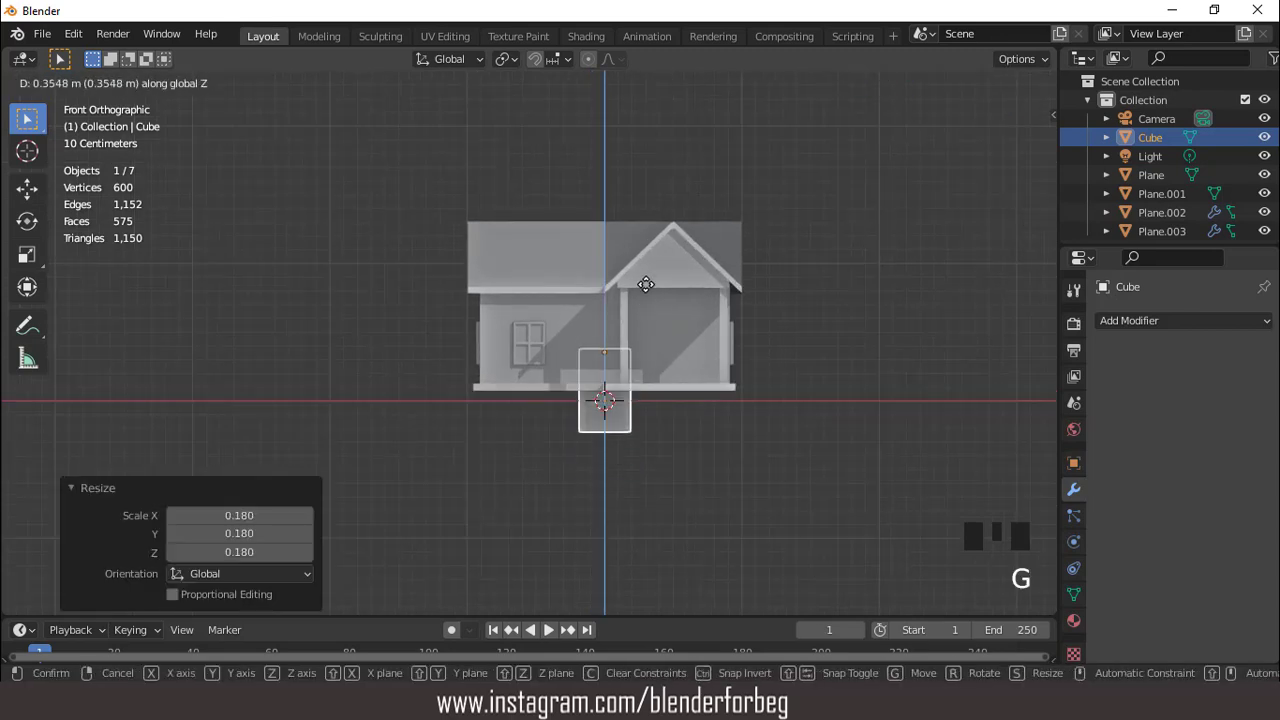
click(643, 264)
key(g)
key(x)
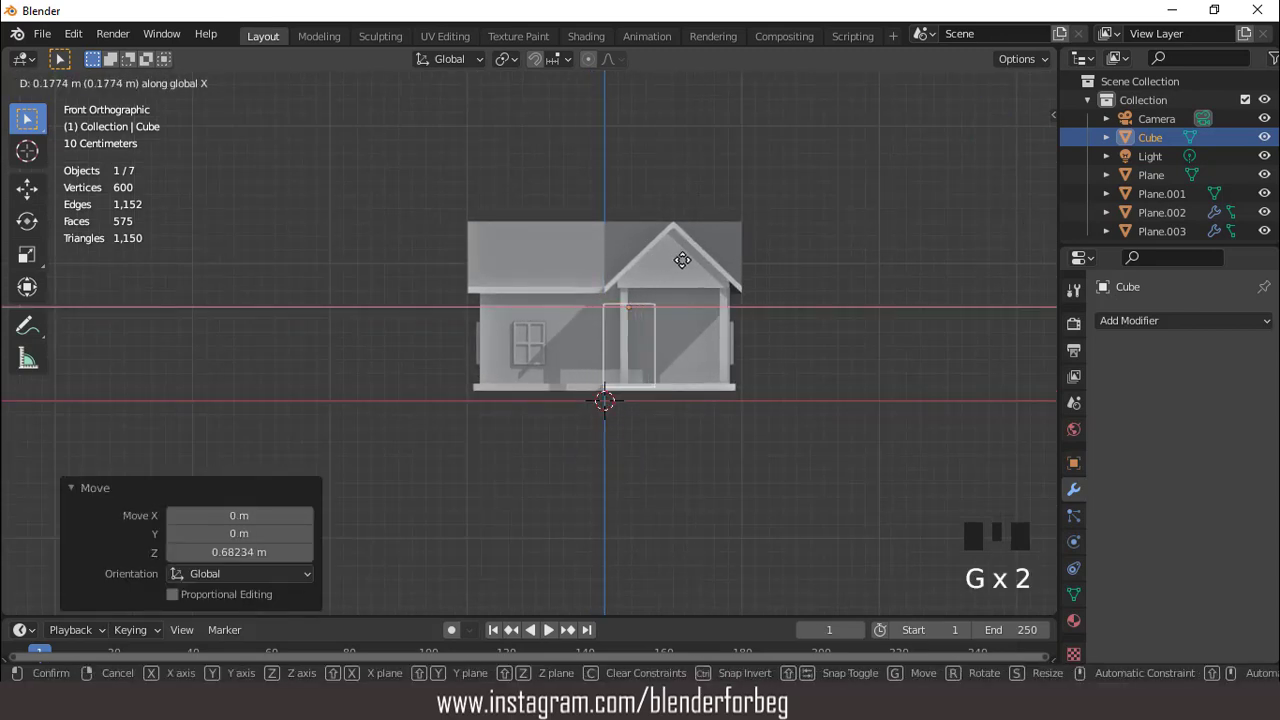
click(712, 255)
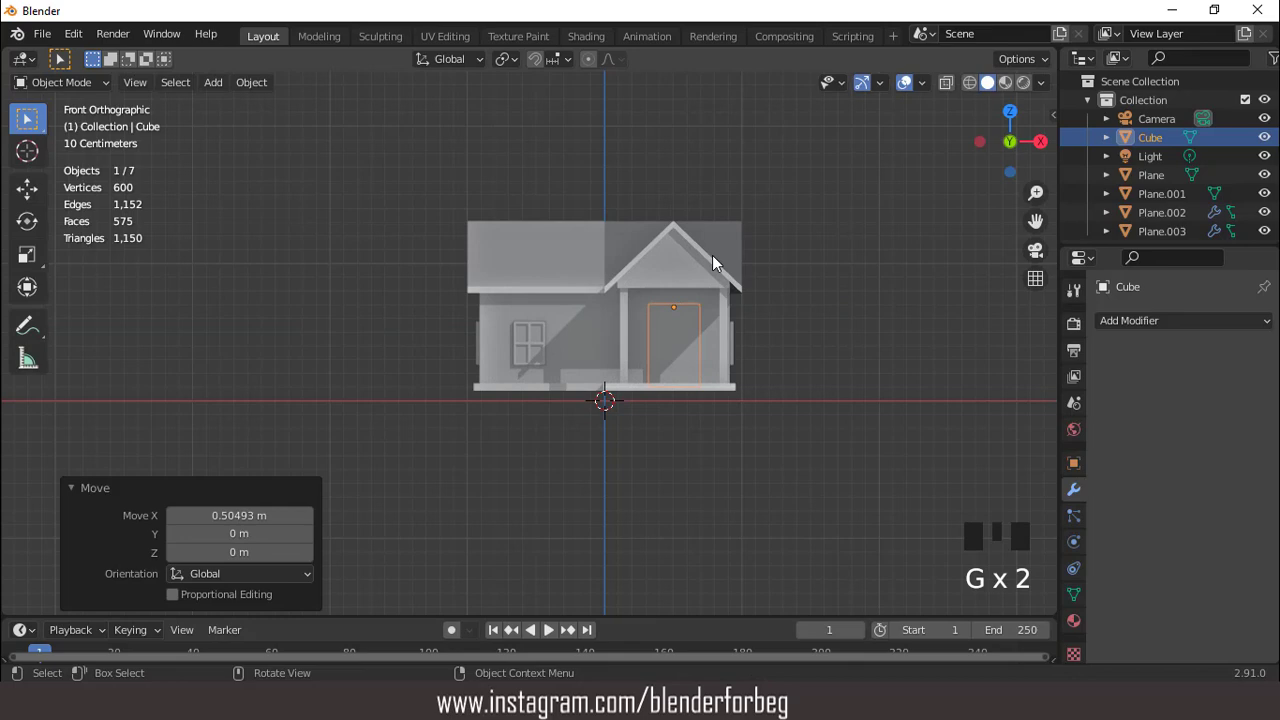
In right side view, move the door about -0.647 m along Y toward the front of the house
key(KP_3)
key(KP_Decimal)
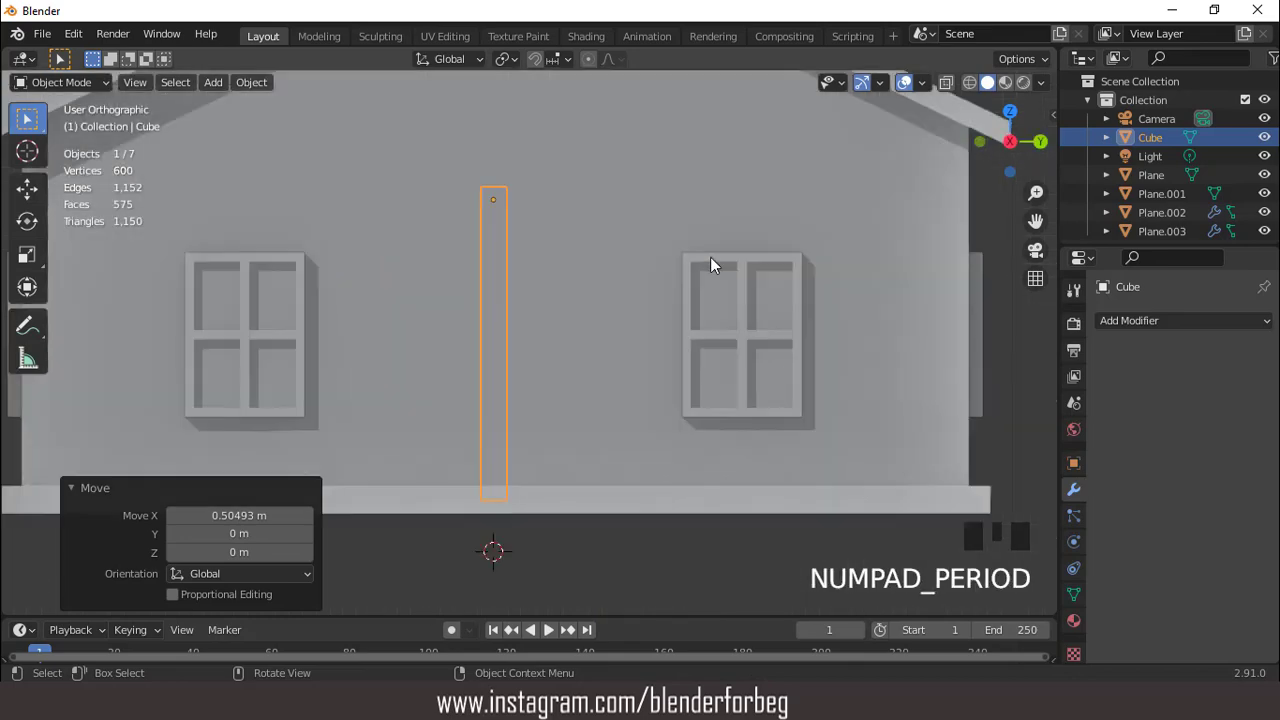
scroll(710, 257, down, 2)
key(g)
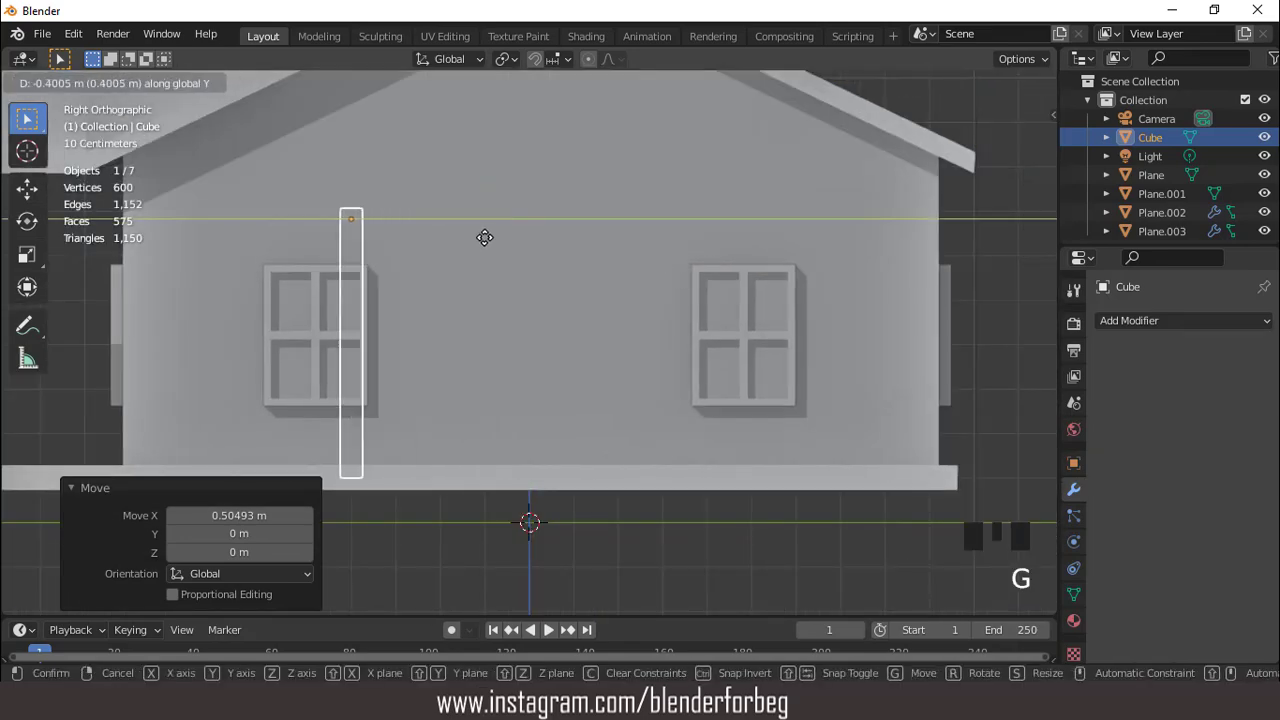
click(423, 237)
Shift the door a further -0.293 m or so along Y onto the front wall under the porch
key(ctrl+KP_4)
key(ctrl+KP_4)
key(ctrl+KP_4)
key(ctrl+KP_4)
key(ctrl+KP_4)
key(ctrl+KP_4)
key(ctrl+KP_4)
key(ctrl+KP_4)
key(ctrl+KP_4)
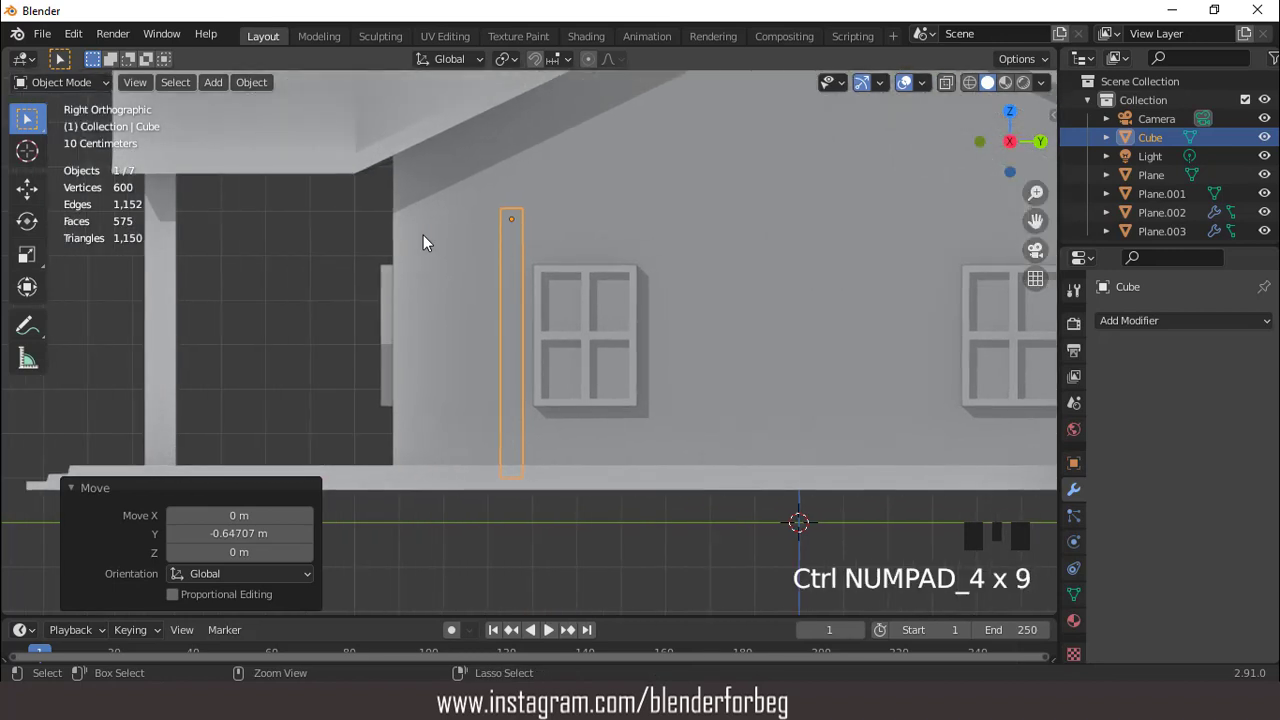
key(g)
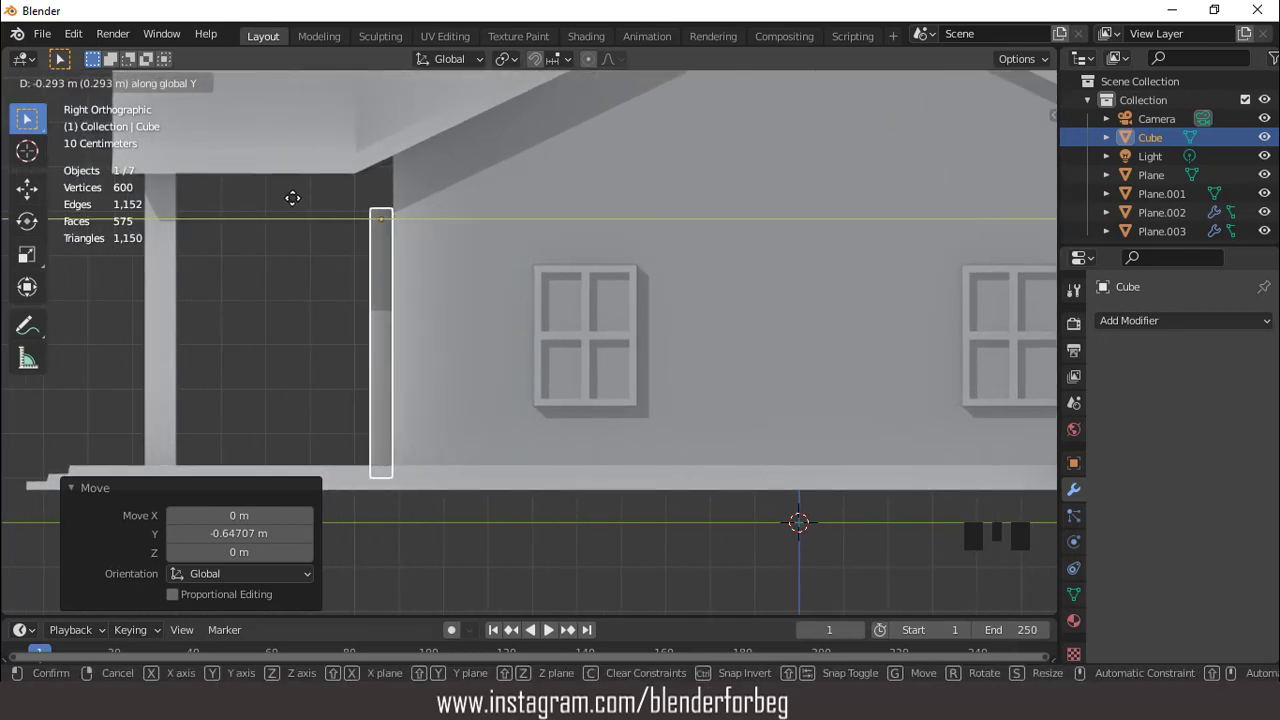
click(292, 198)
Scale the door uniformly by 0.867 and lower it about 0.051 m along Z onto the porch floor
key(KP_1)
scroll(292, 205, down, 4)
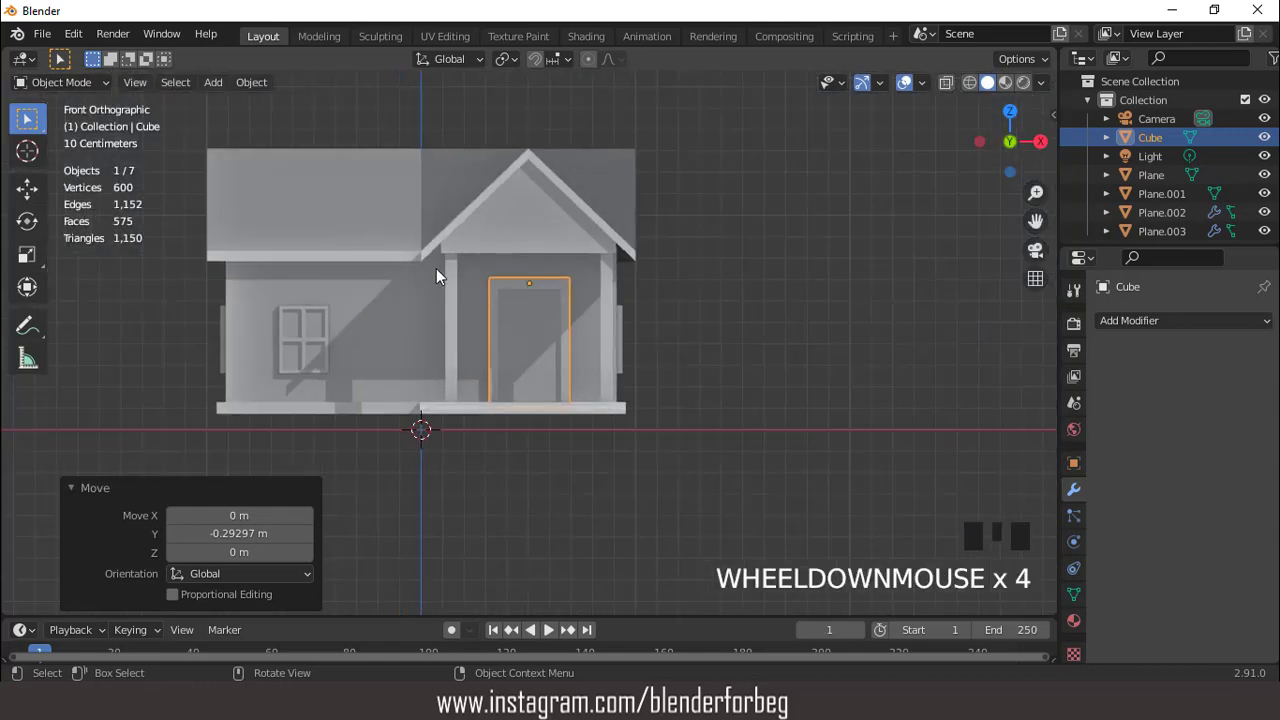
key(s)
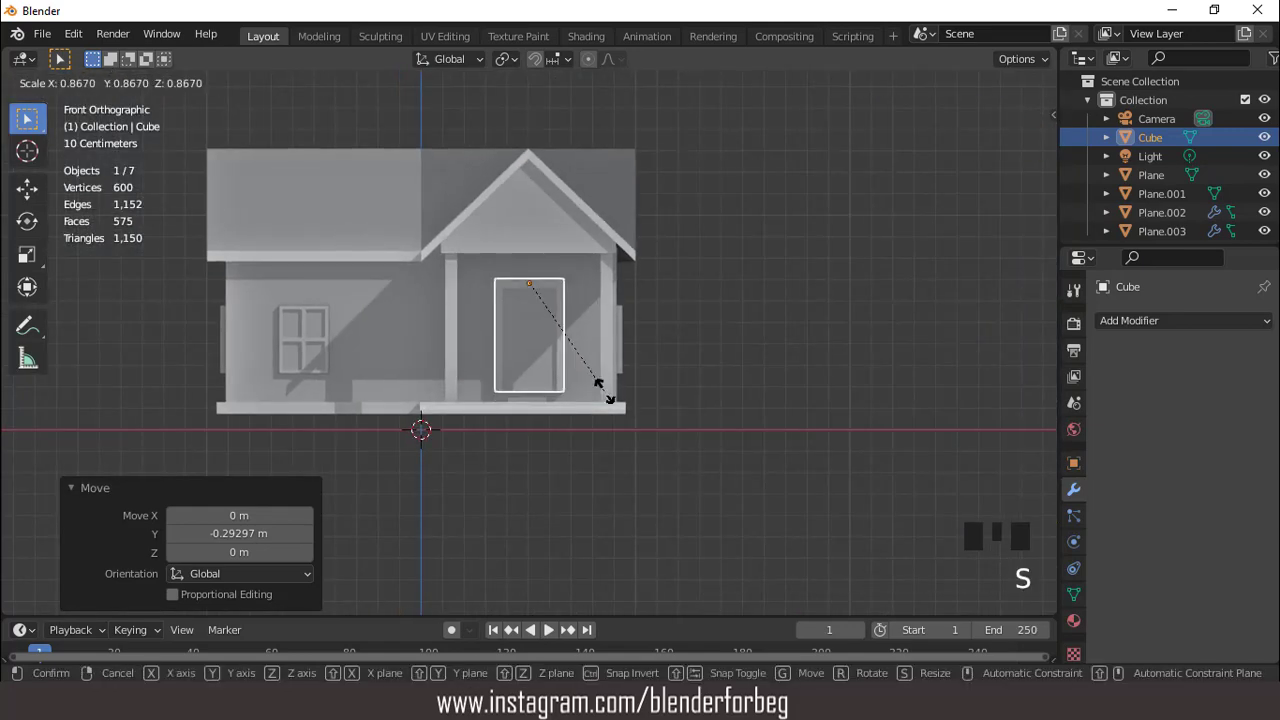
click(604, 391)
scroll(562, 334, up, 1)
key(g)
key(z)
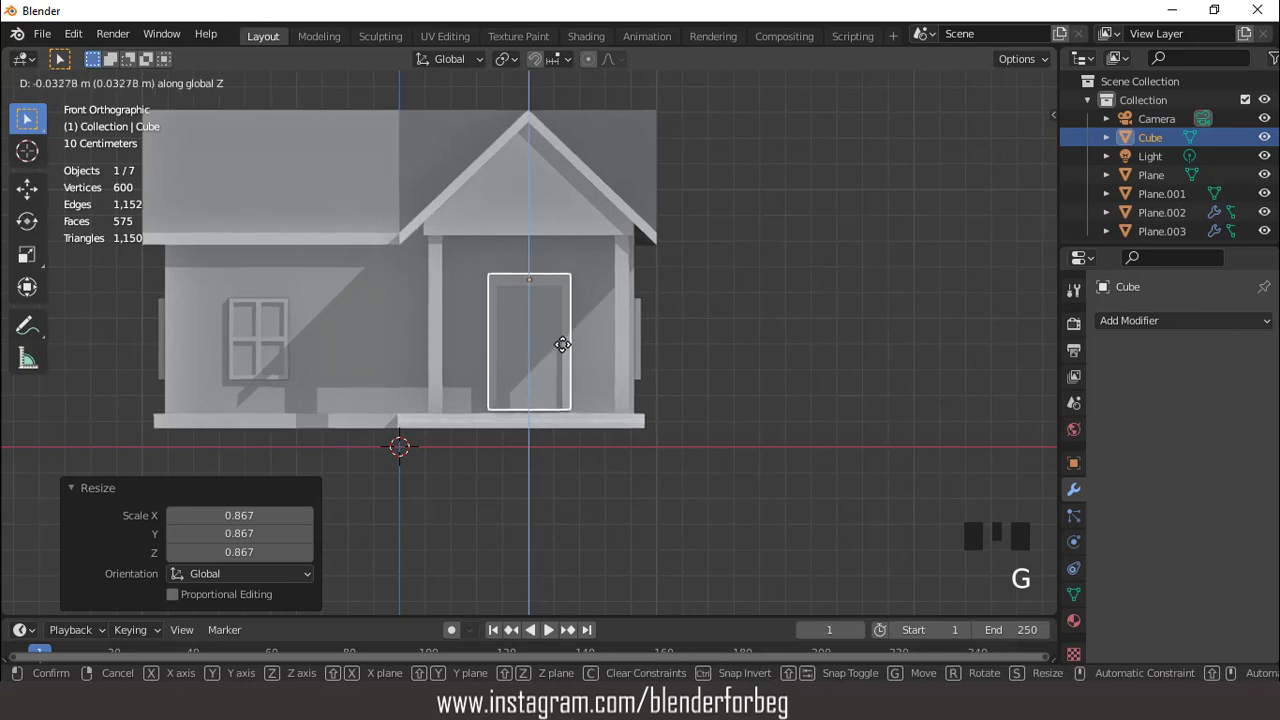
click(562, 347)
Add a new cube mesh to the scene for the chimney
scroll(512, 352, down, 4)
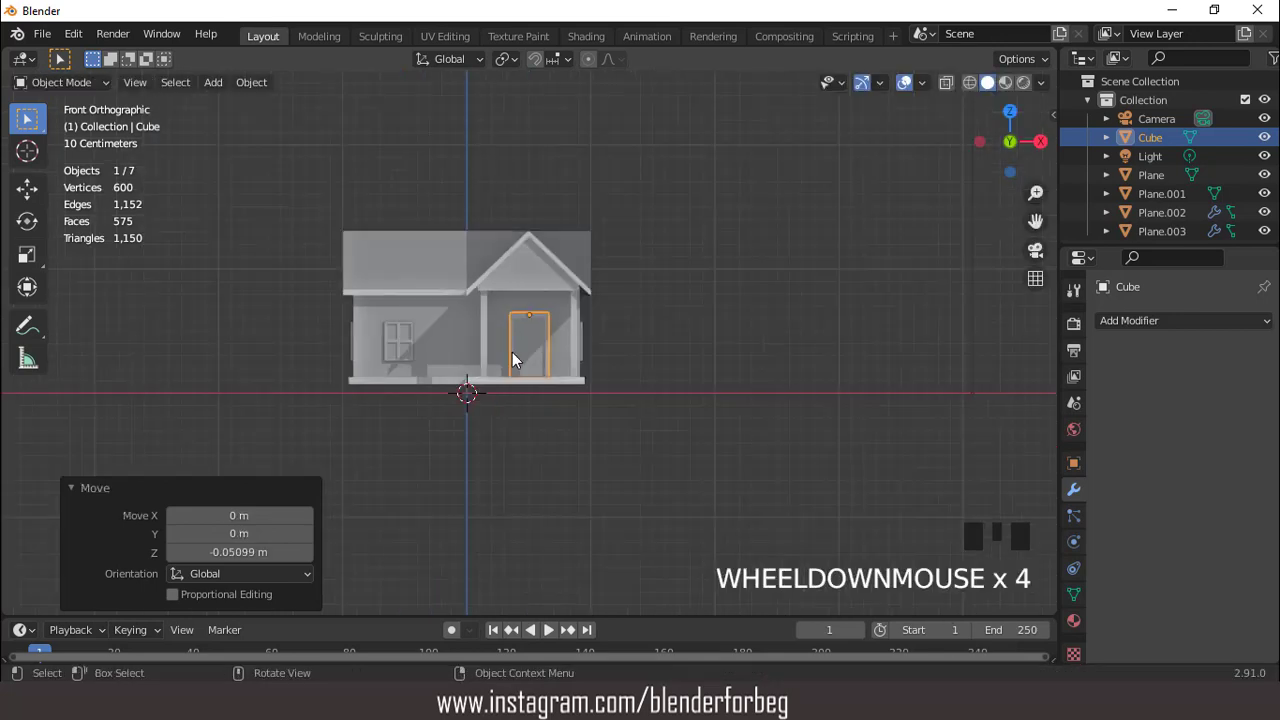
middle_drag(512, 352, 618, 375)
key(KP_1)
scroll(566, 362, up, 1)
scroll(566, 358, down, 3)
click(212, 82)
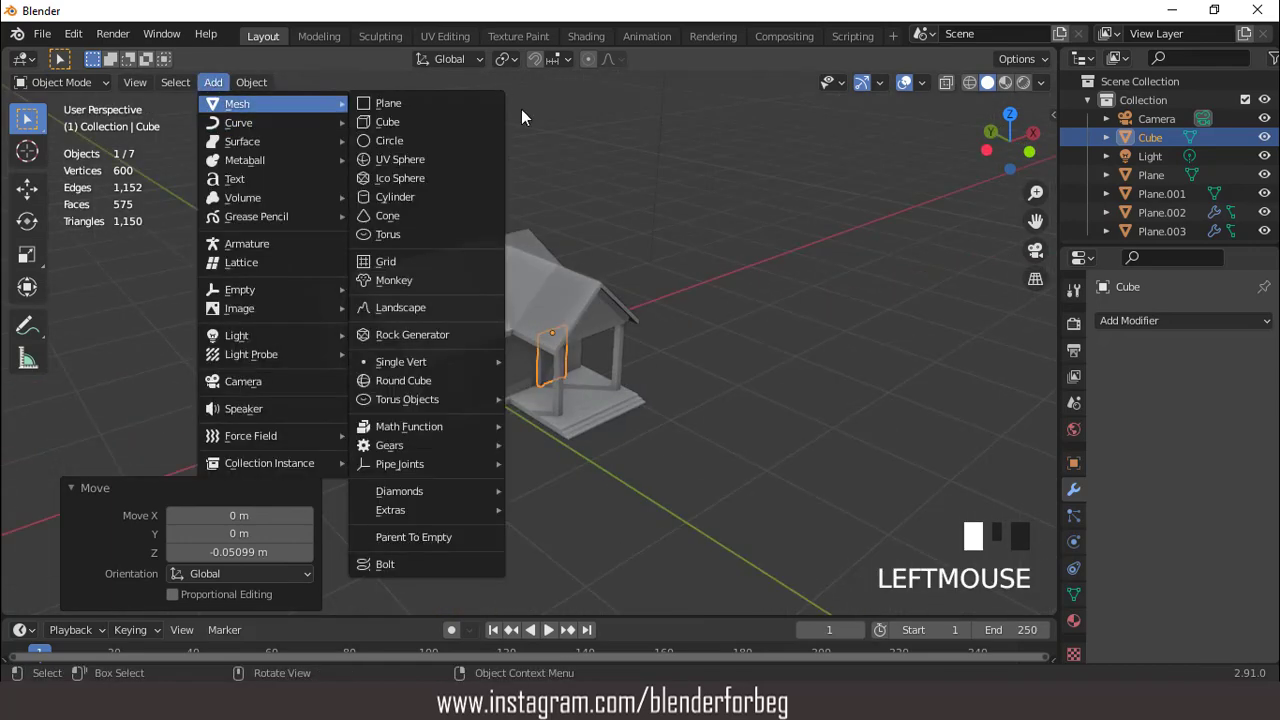
click(214, 83)
mouse_move(300, 104)
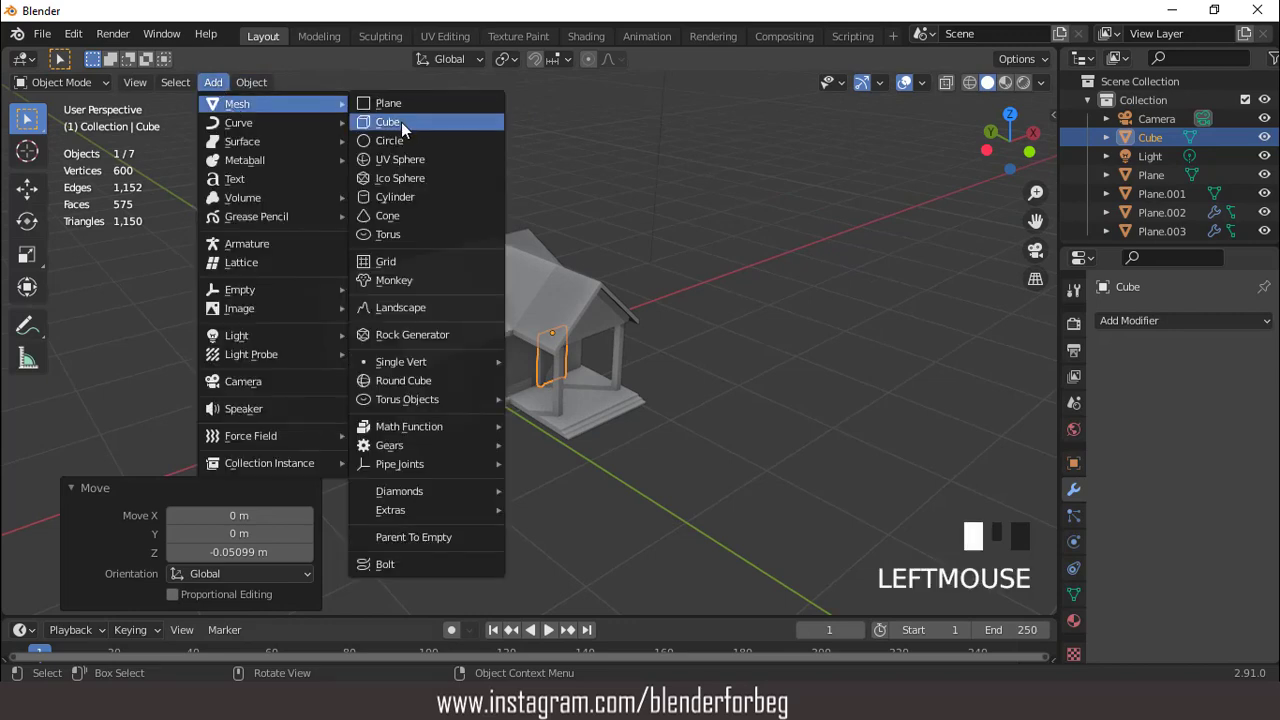
click(401, 122)
Scale the new cube down uniformly by a factor of about 0.221 in front view
scroll(553, 288, down, 2)
key(KP_1)
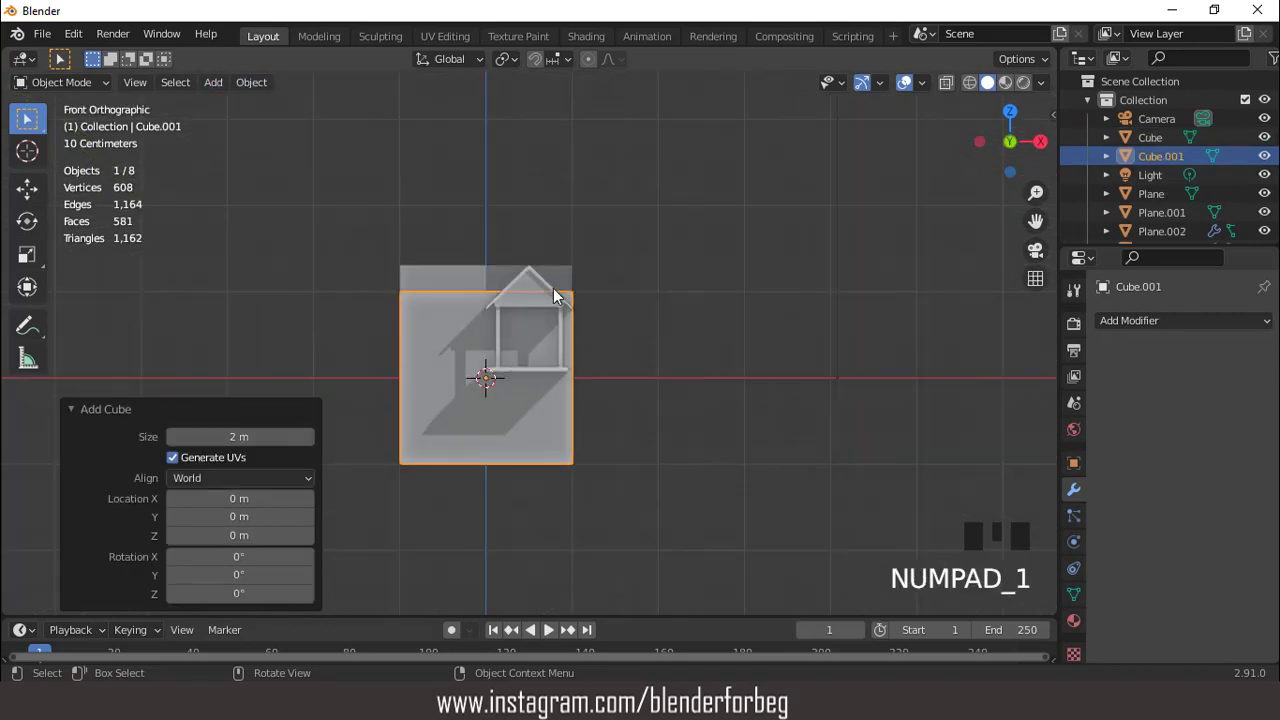
key(s)
click(500, 355)
Raise the small cube about 1.12 m along Z and move it about -0.604 m along X onto the main roof
key(g)
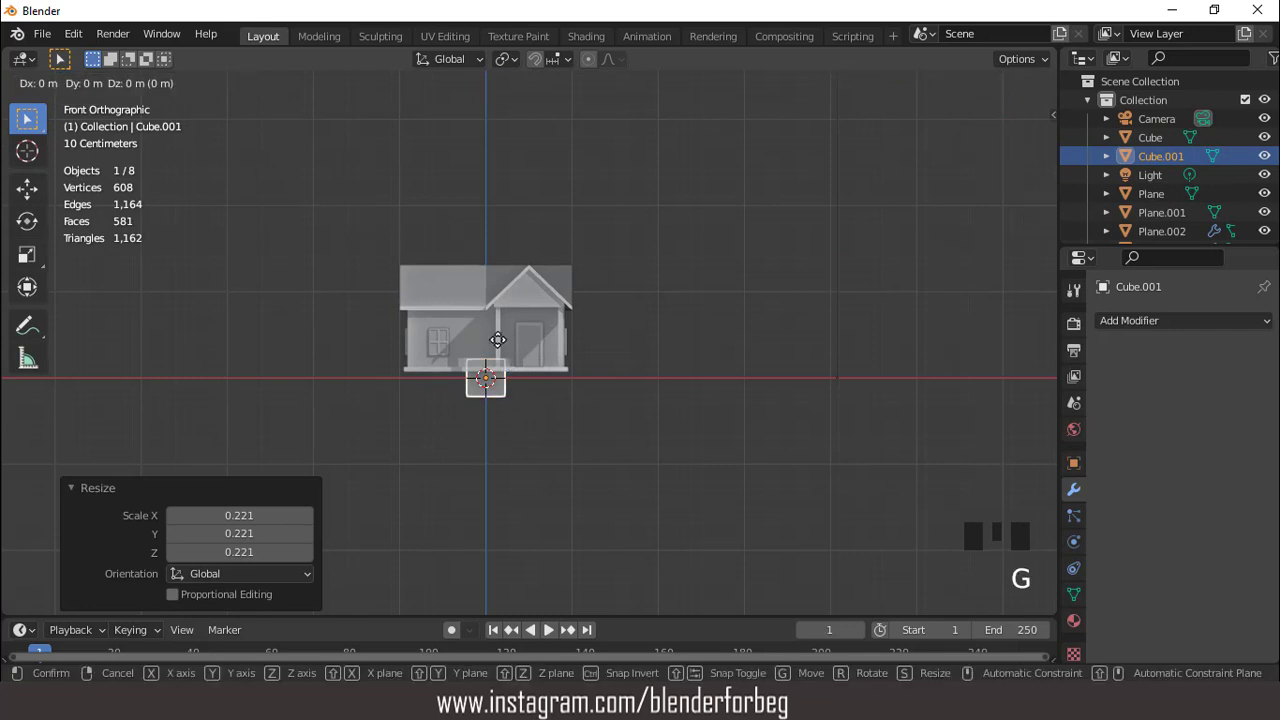
key(z)
click(501, 252)
scroll(501, 252, up, 2)
key(g)
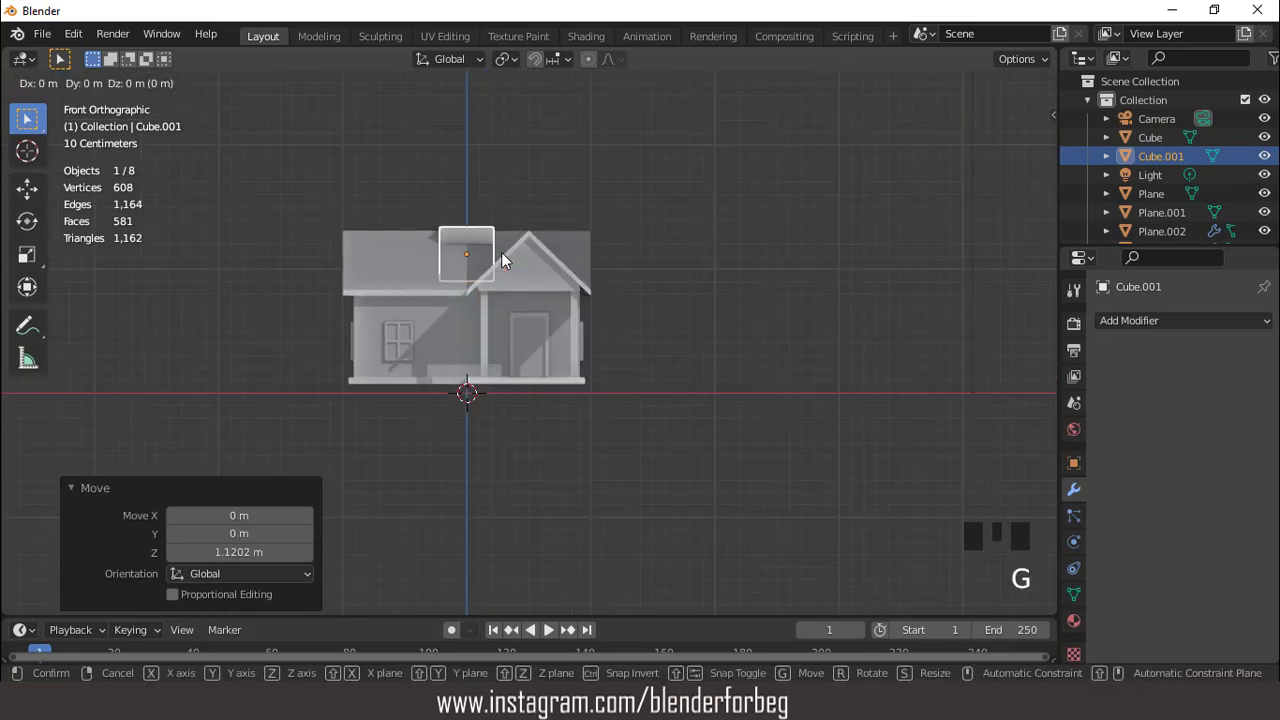
key(x)
click(426, 241)
Scale the roof cube uniformly by about 0.433 and stretch it along Z by about 2.436 into a chimney
key(s)
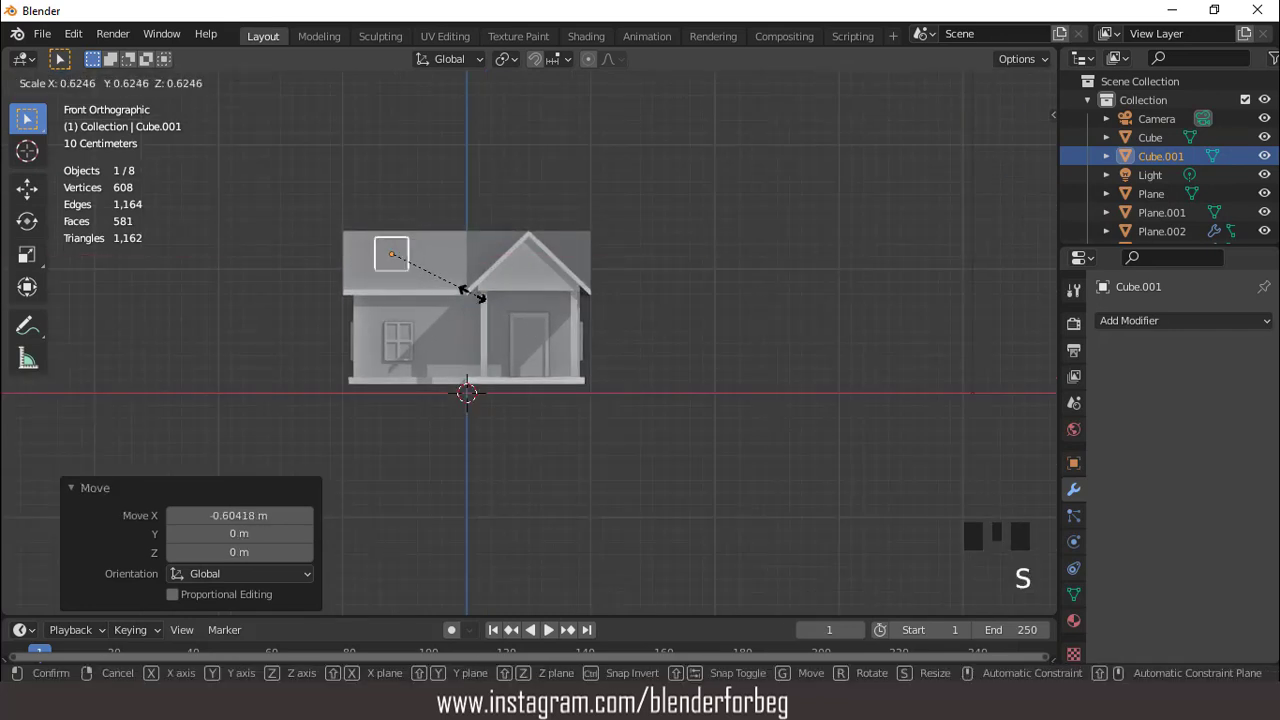
click(452, 280)
key(s)
key(z)
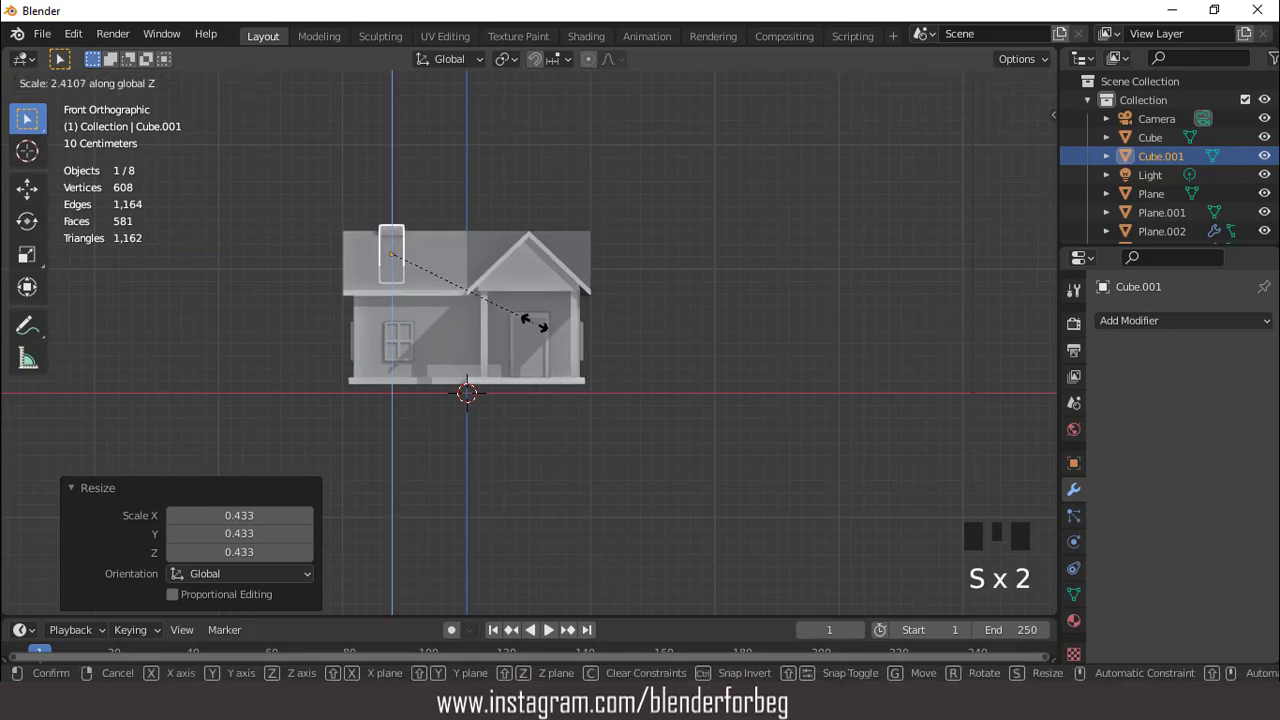
click(533, 323)
In top view, move the chimney about -0.189 m along Y, -0.157 m along X, and another -0.042 m along Y
scroll(494, 277, up, 2)
key(KP_7)
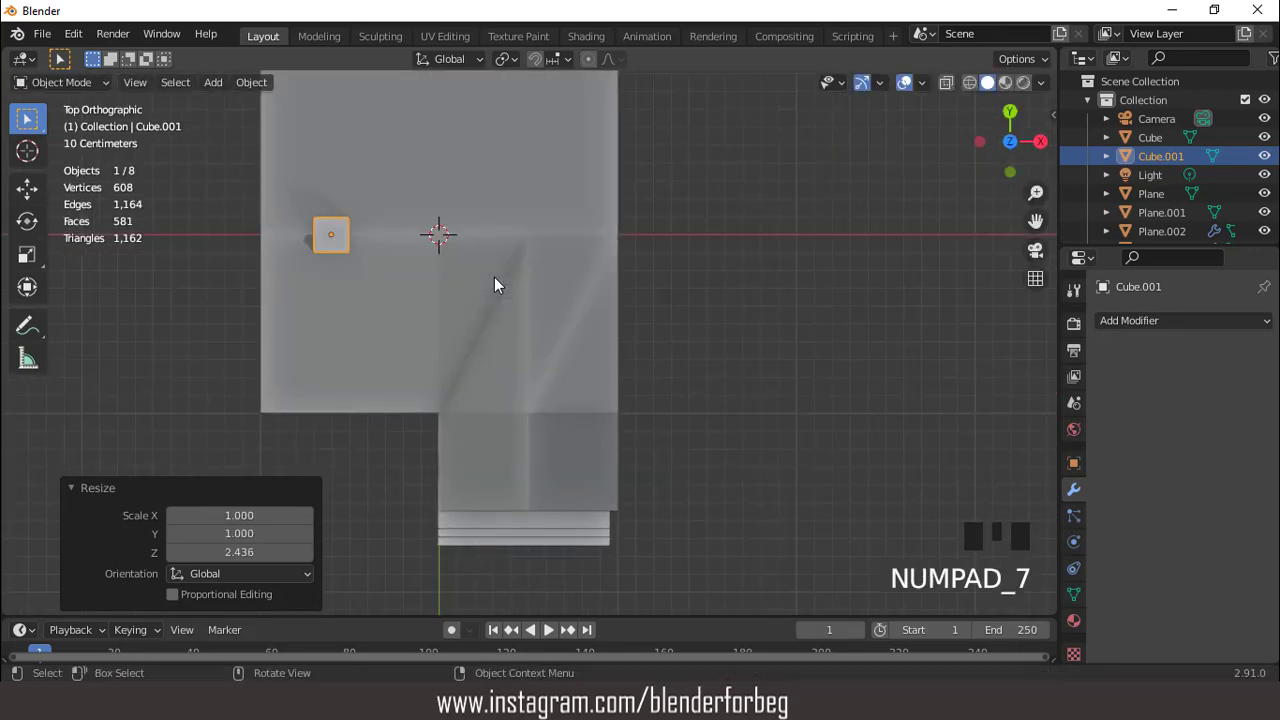
key(g)
click(492, 310)
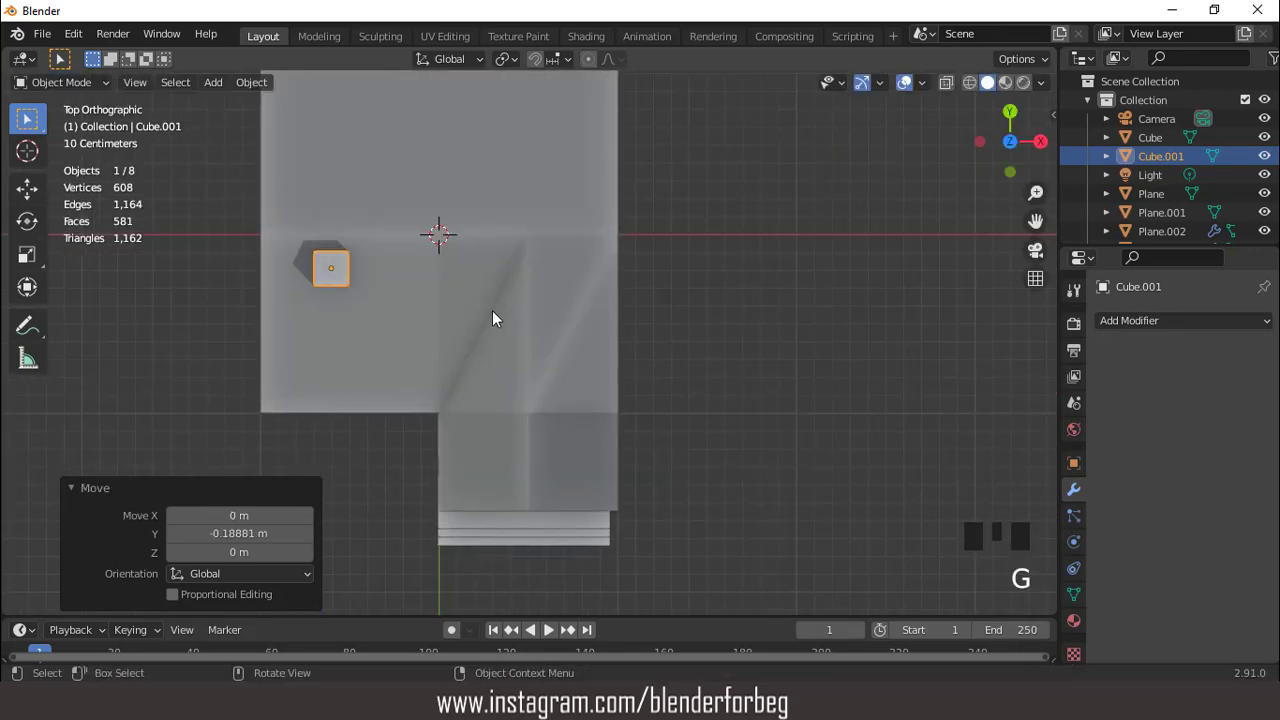
key(g)
key(x)
click(464, 316)
key(g)
key(y)
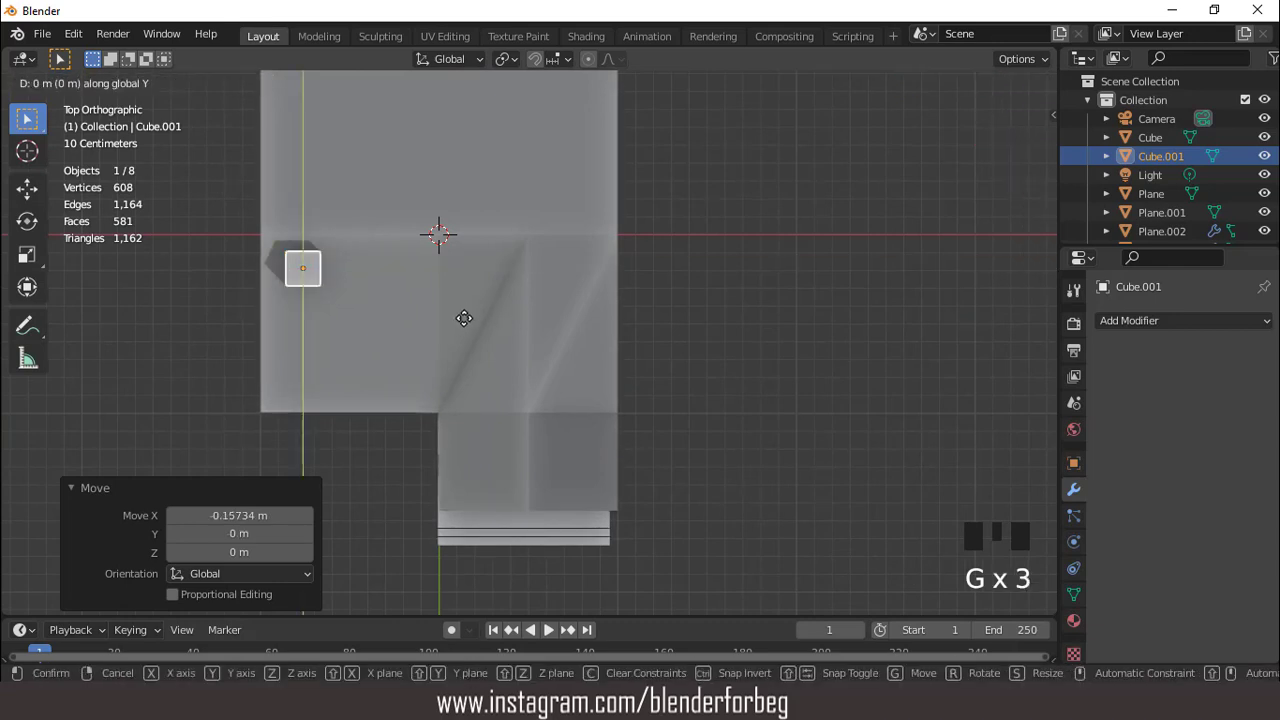
click(464, 319)
In front view, scale the chimney along Z by about 0.627 and raise it about 0.168 m along Z
key(KP_1)
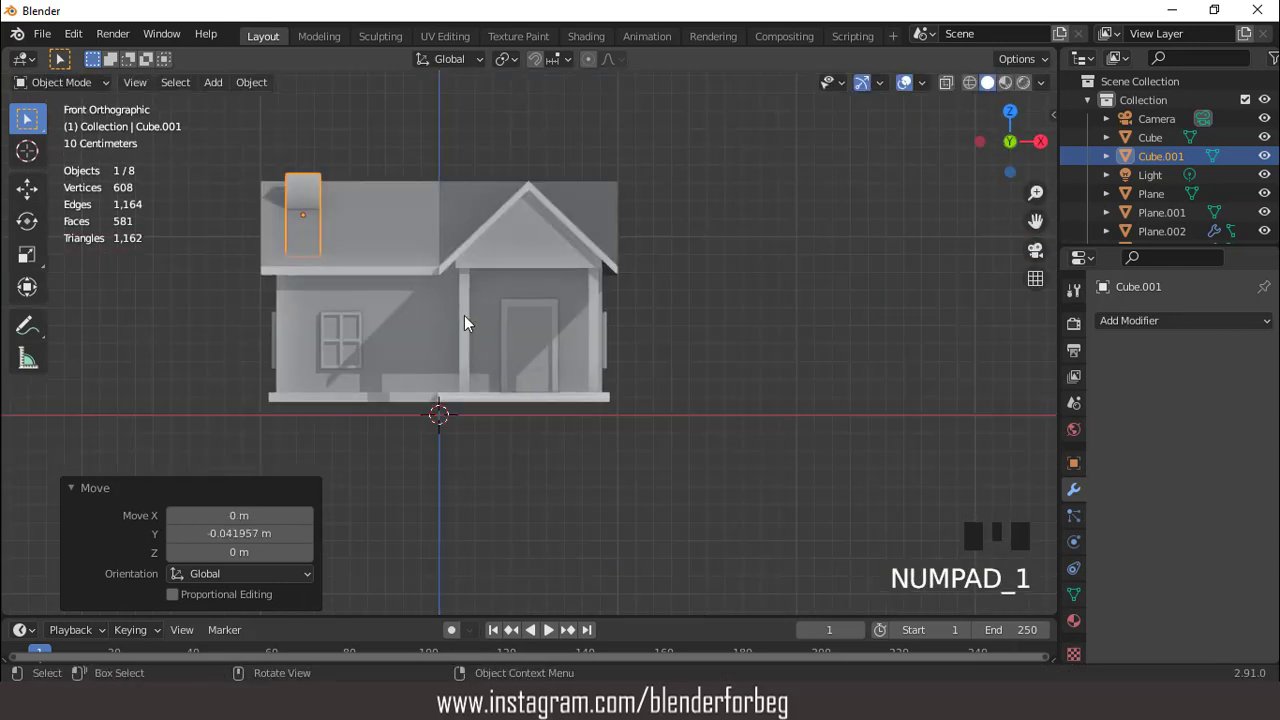
key(s)
key(z)
click(407, 273)
key(g)
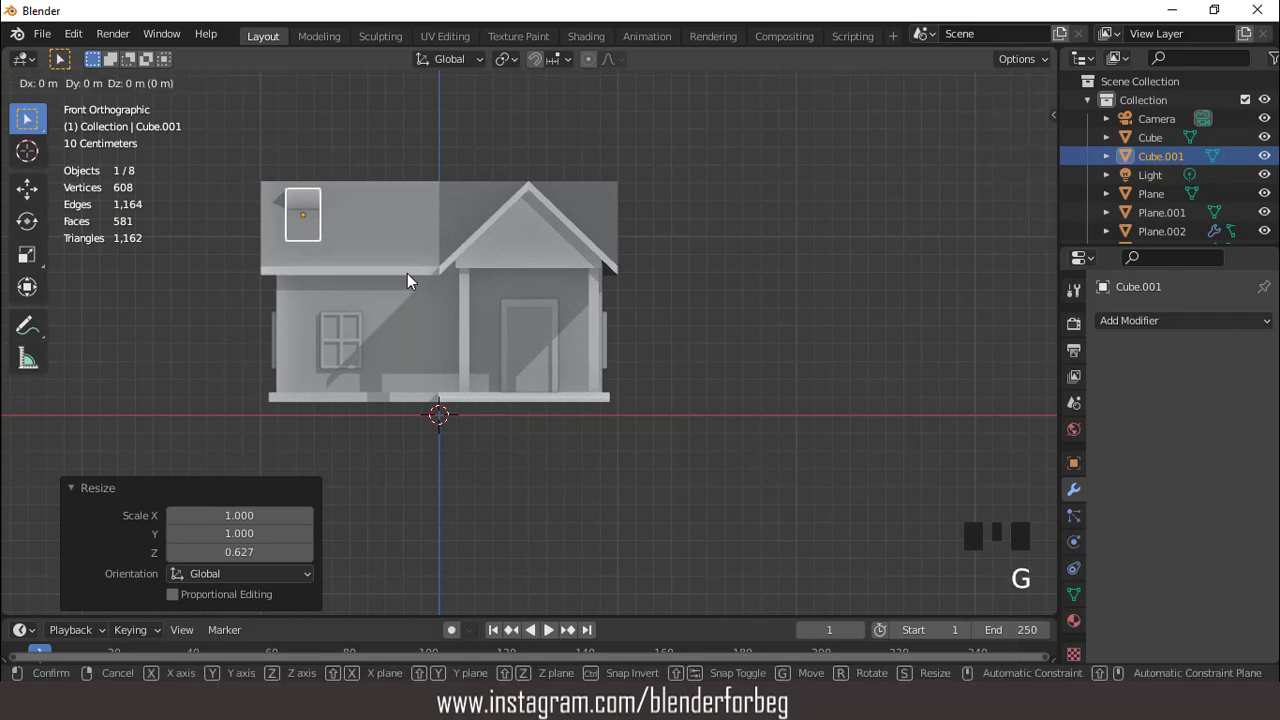
key(z)
click(326, 191)
middle_drag(326, 191, 467, 242)
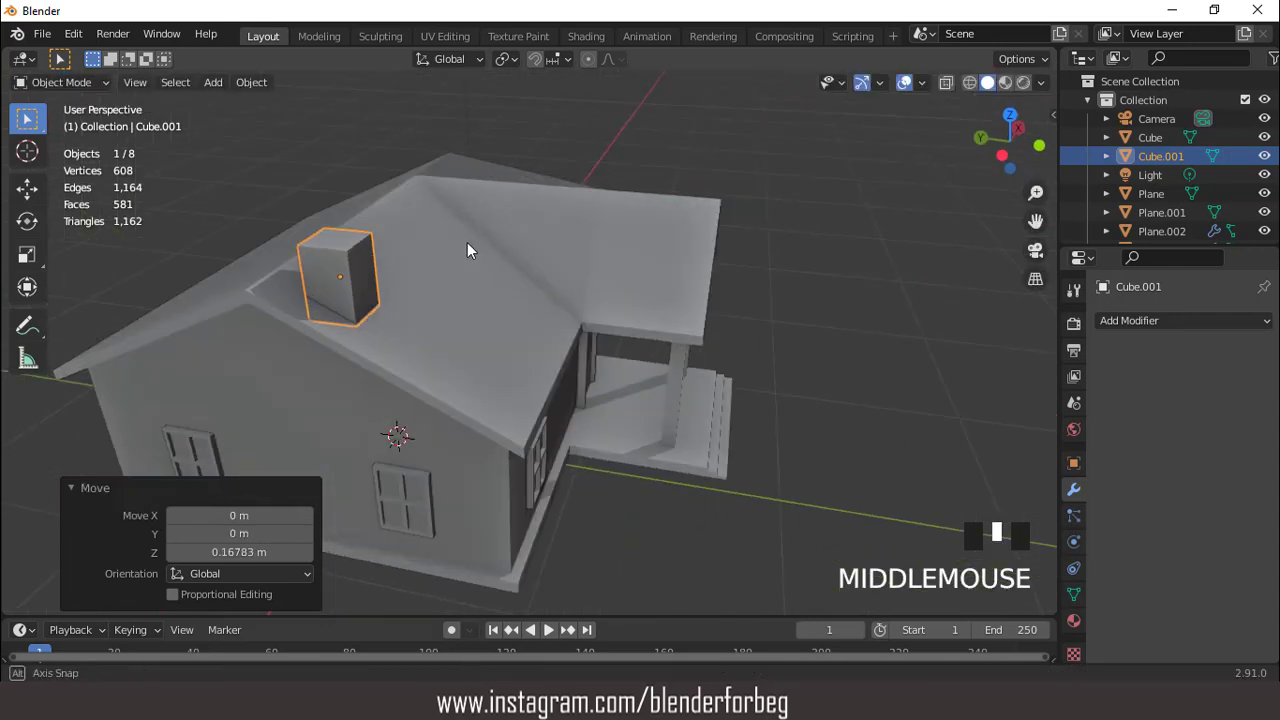
Apply the chimney's scale and open its mesh for editing
scroll(467, 242, up, 2)
key(ctrl+a)
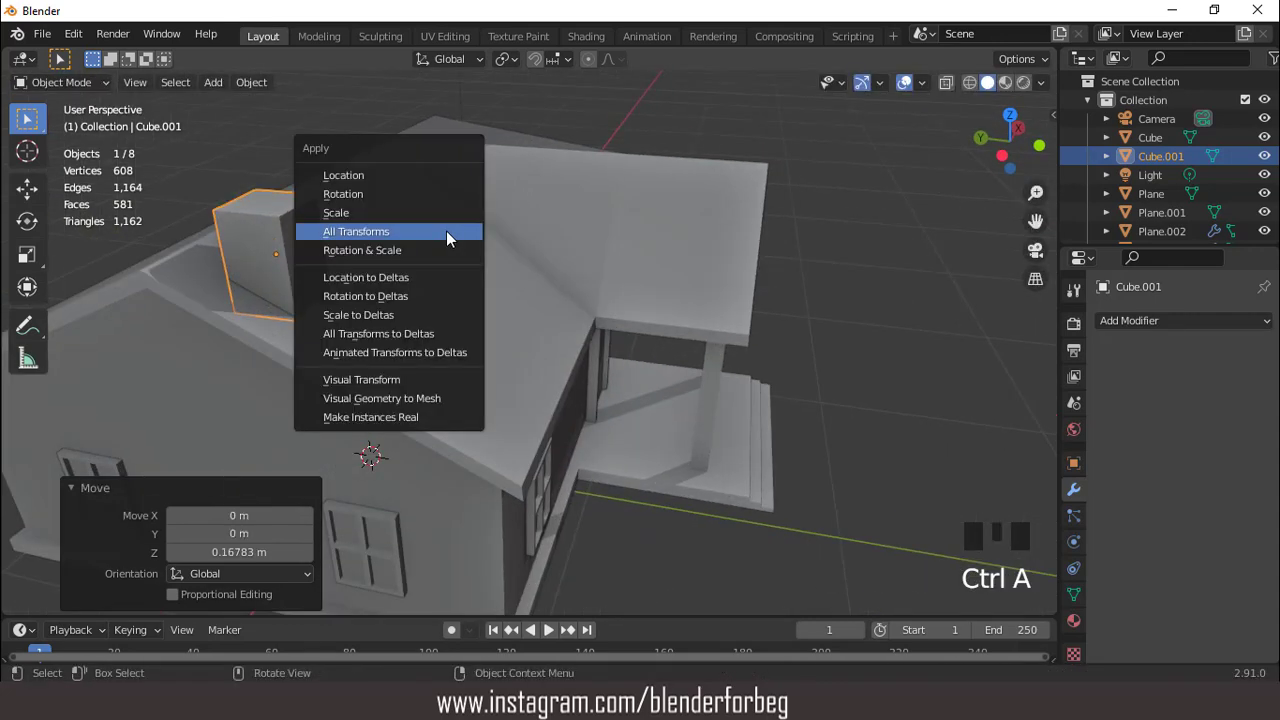
click(436, 214)
key(Tab)
Form a chimney cap by extruding the top face, scaling it by about 1.52 and extruding it up about 0.118 m
middle_drag(343, 209, 420, 290)
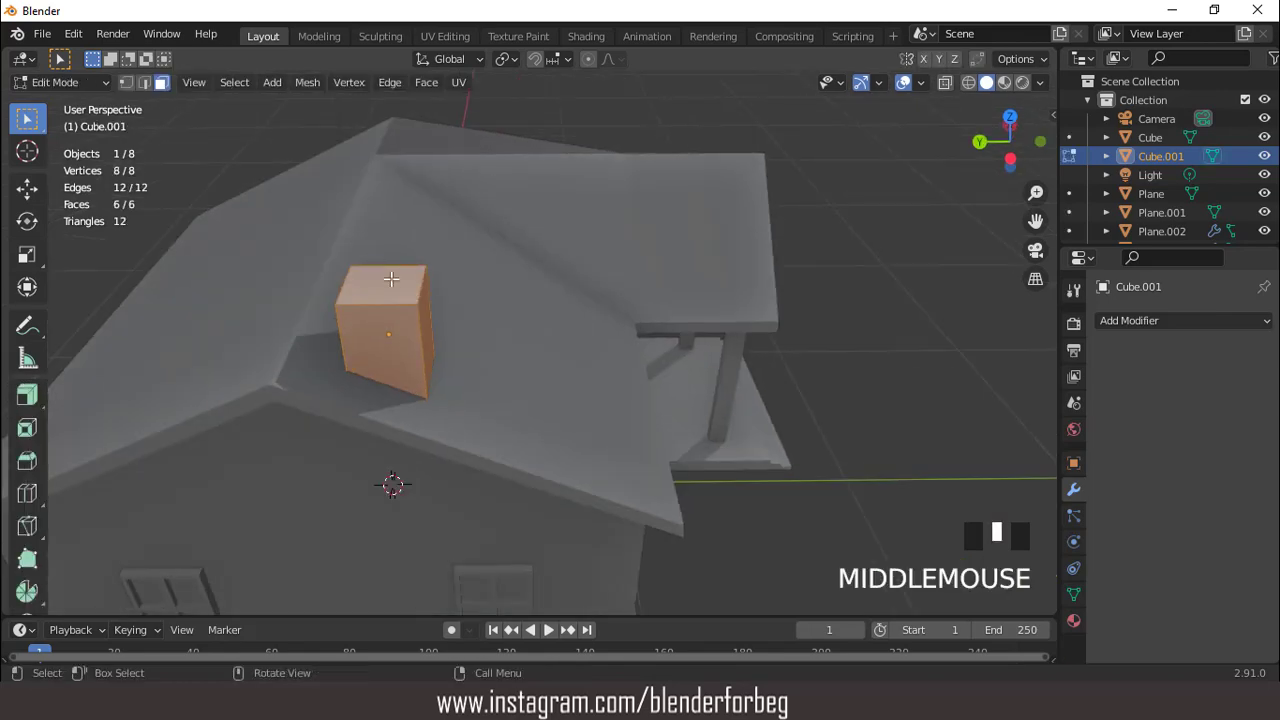
click(385, 285)
key(e)
key(s)
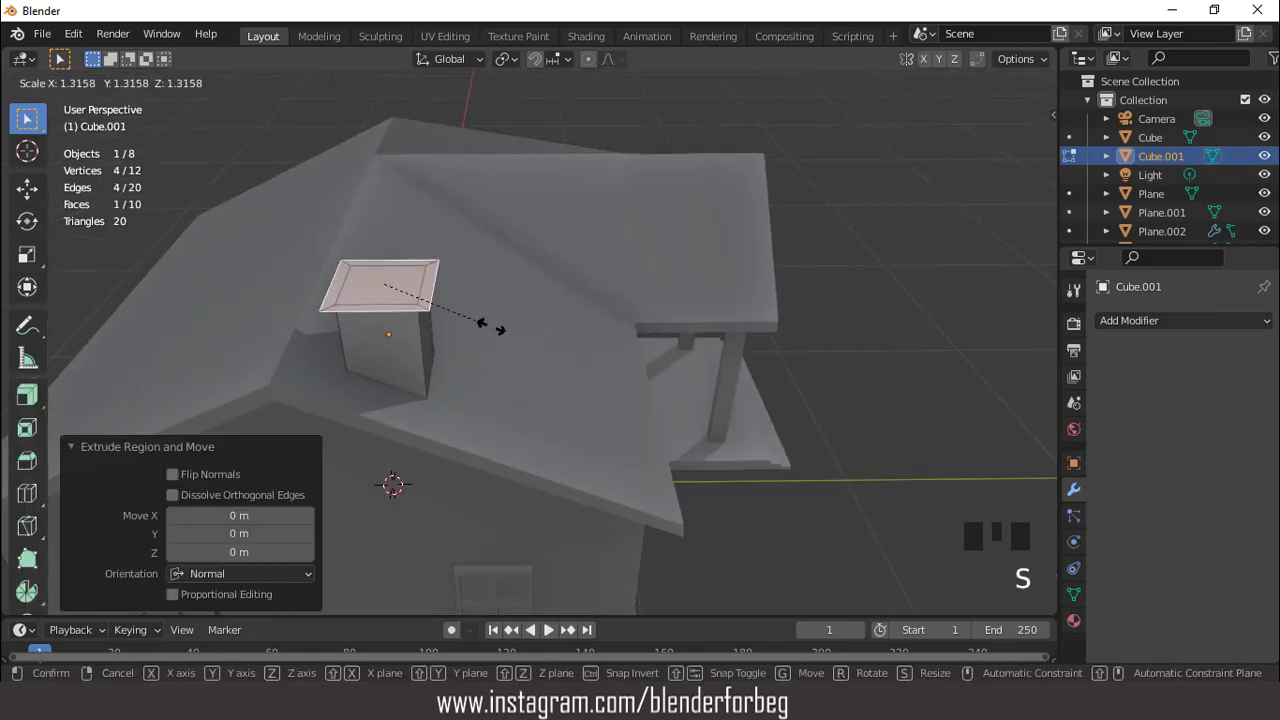
click(496, 329)
key(e)
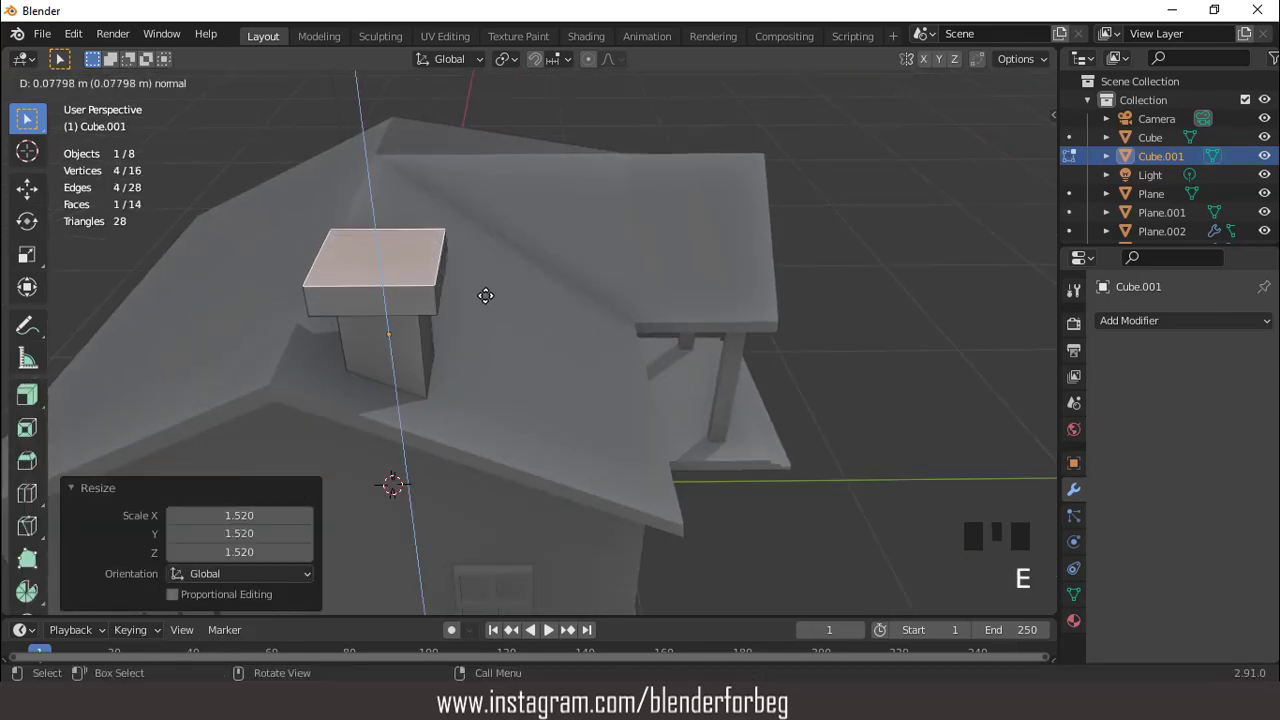
click(473, 269)
middle_drag(473, 269, 445, 282)
Inset the cap's top face about 0.046 m, extrude it down about 0.11 m as a flue, and finish mesh editing
key(i)
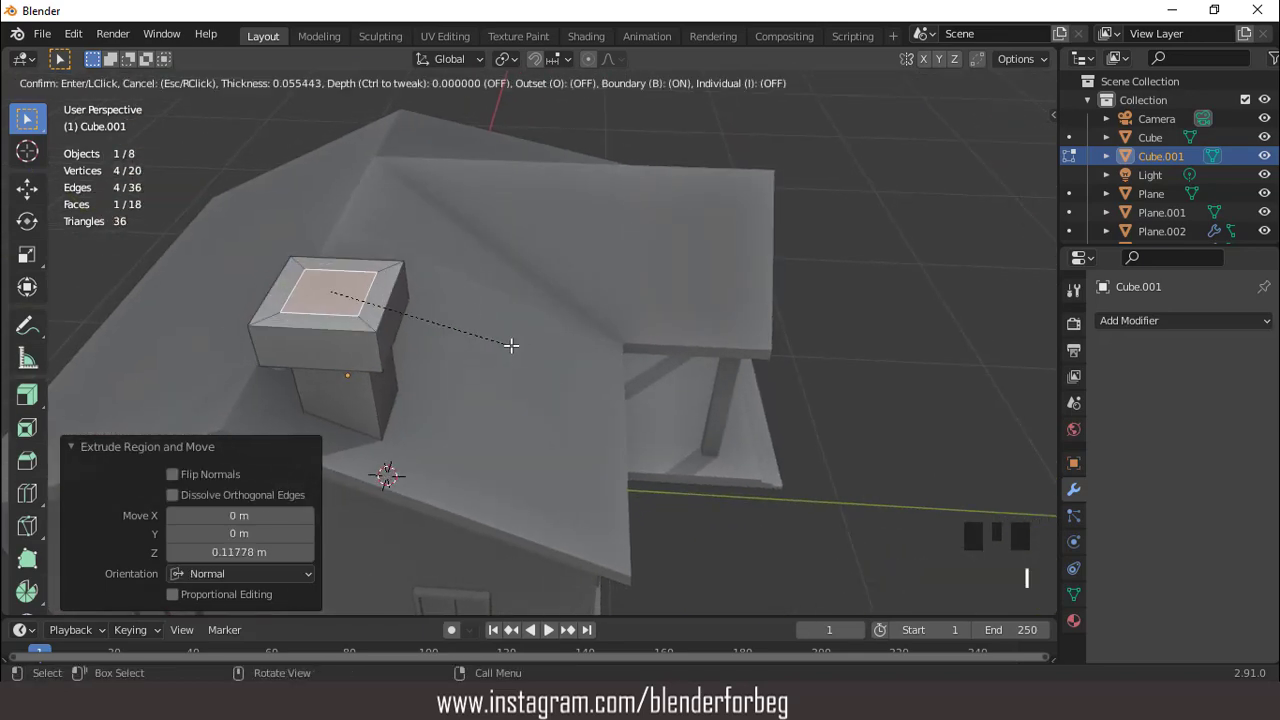
click(513, 347)
key(e)
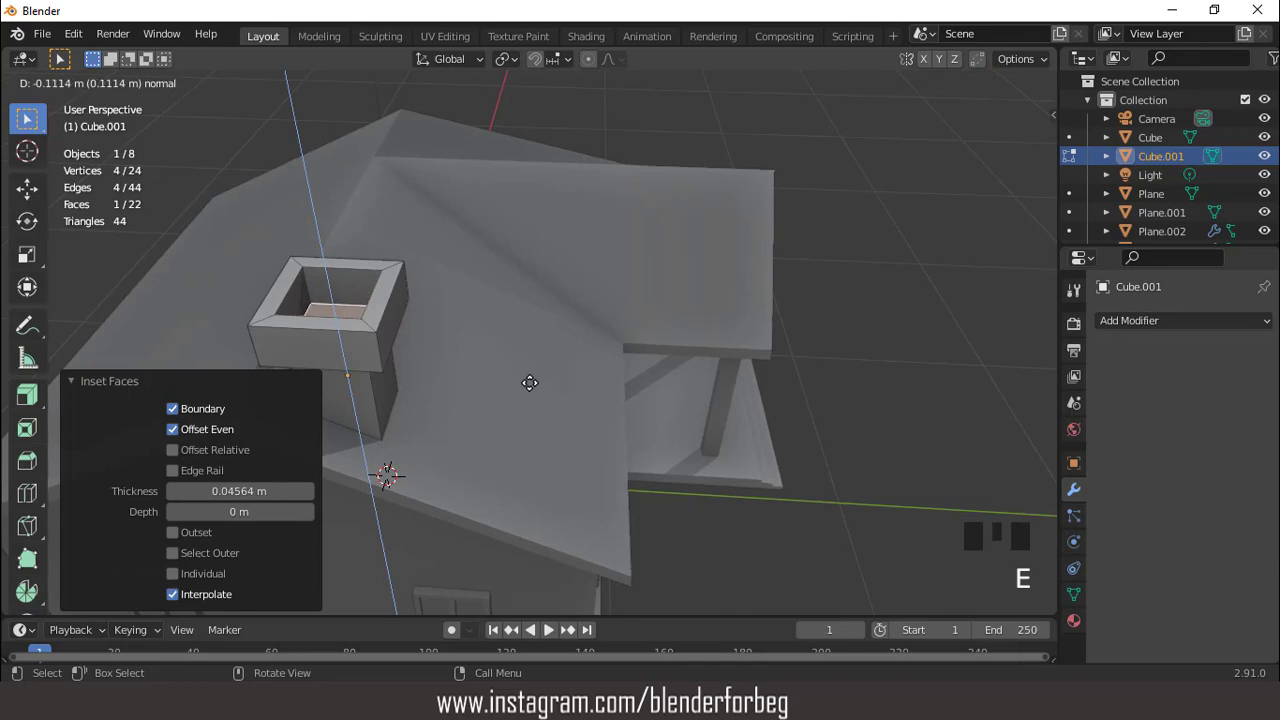
click(529, 382)
key(Tab)
scroll(529, 382, down, 2)
middle_drag(529, 382, 485, 293)
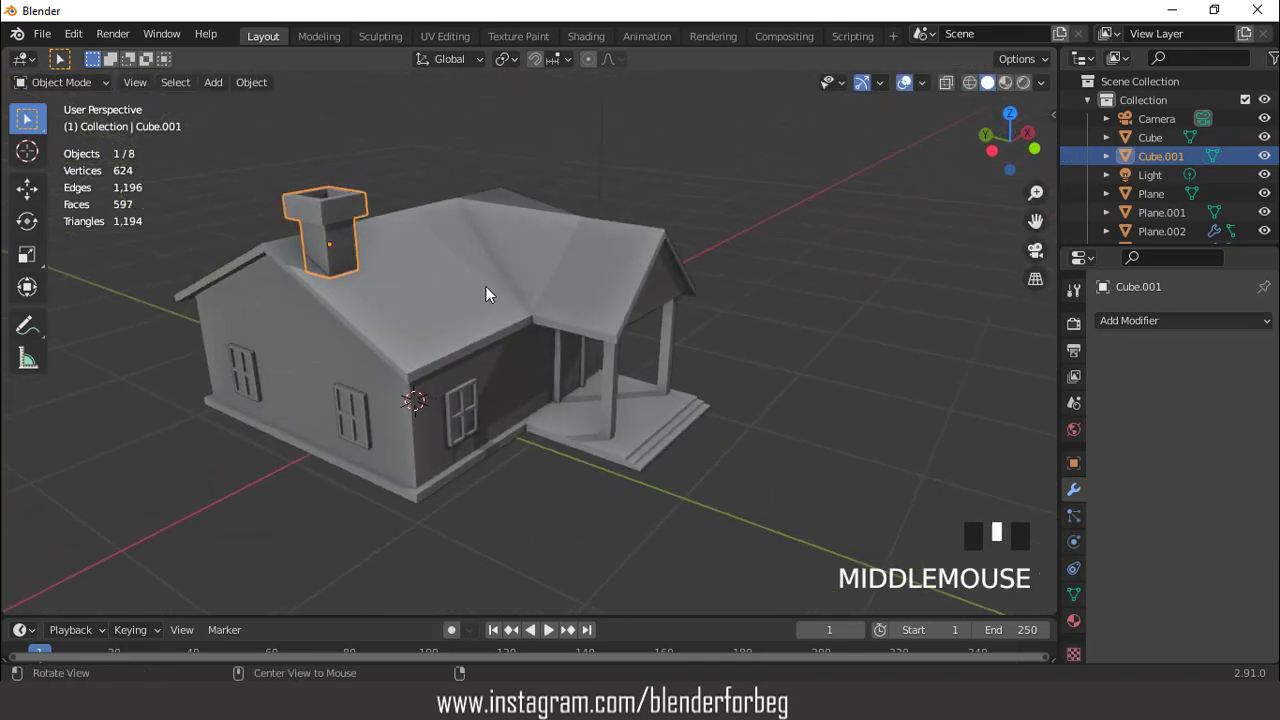
Add a Bevel modifier with 2 segments to the chimney and shade the chimney smooth
click(1121, 321)
click(932, 394)
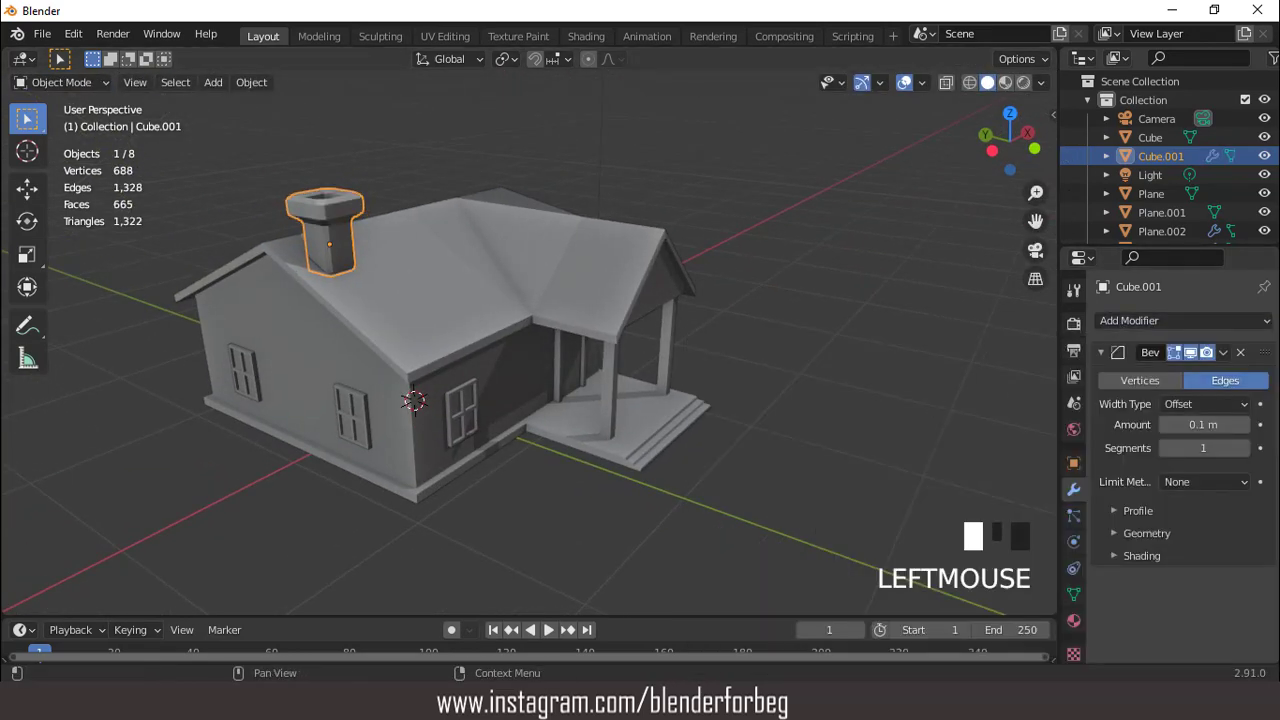
click(1244, 449)
middle_drag(528, 185, 544, 219)
scroll(590, 207, up, 3)
right_click(571, 214)
click(571, 213)
scroll(544, 219, up, 3)
Set the chimney's bevel amount to 0.02 m
click(1165, 425)
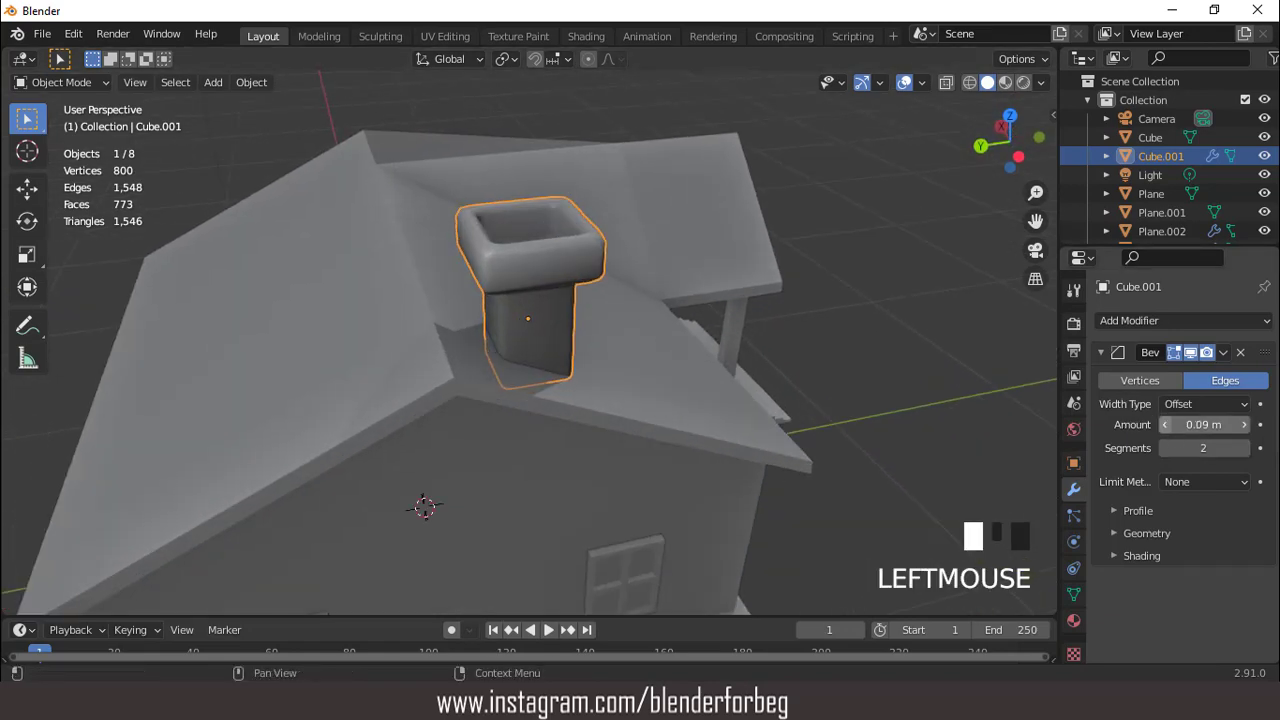
click(1165, 425)
click(1165, 425)
click(1165, 425)
click(1165, 425)
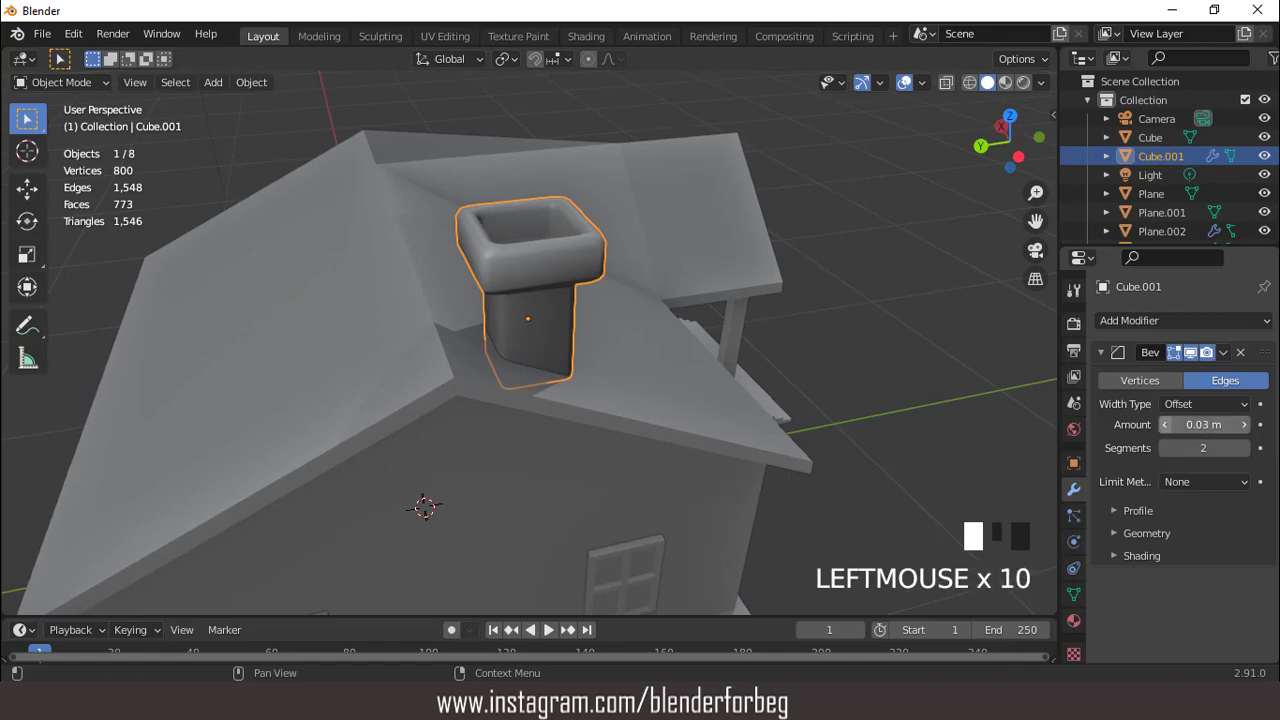
click(1165, 425)
middle_drag(560, 280, 568, 243)
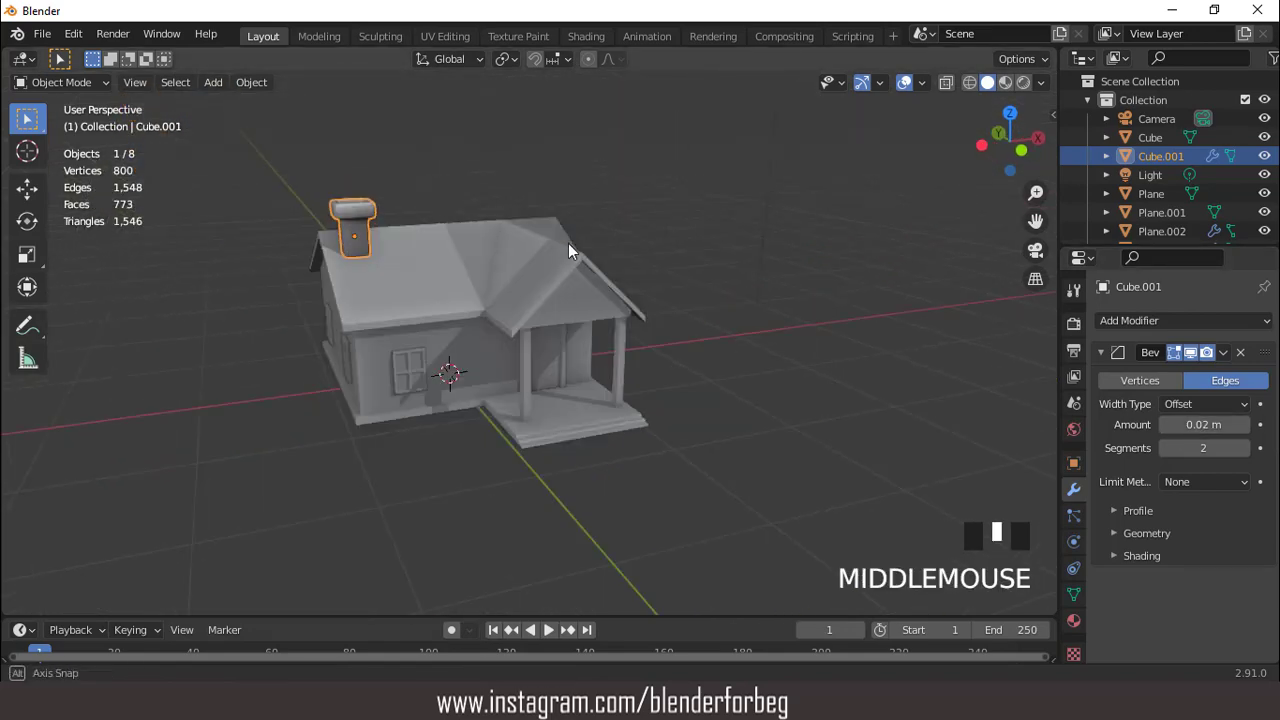
In front view, lower the chimney about 0.01 m along Z
key(KP_1)
scroll(488, 199, up, 2)
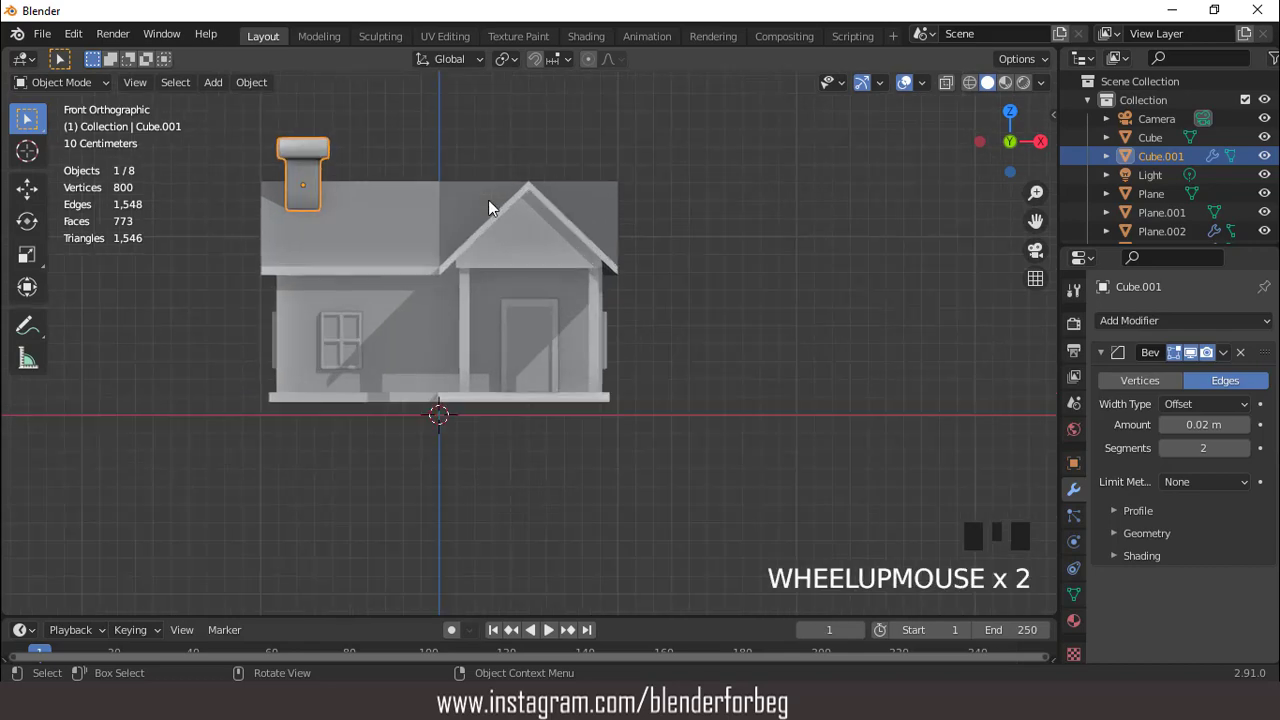
key(g)
key(z)
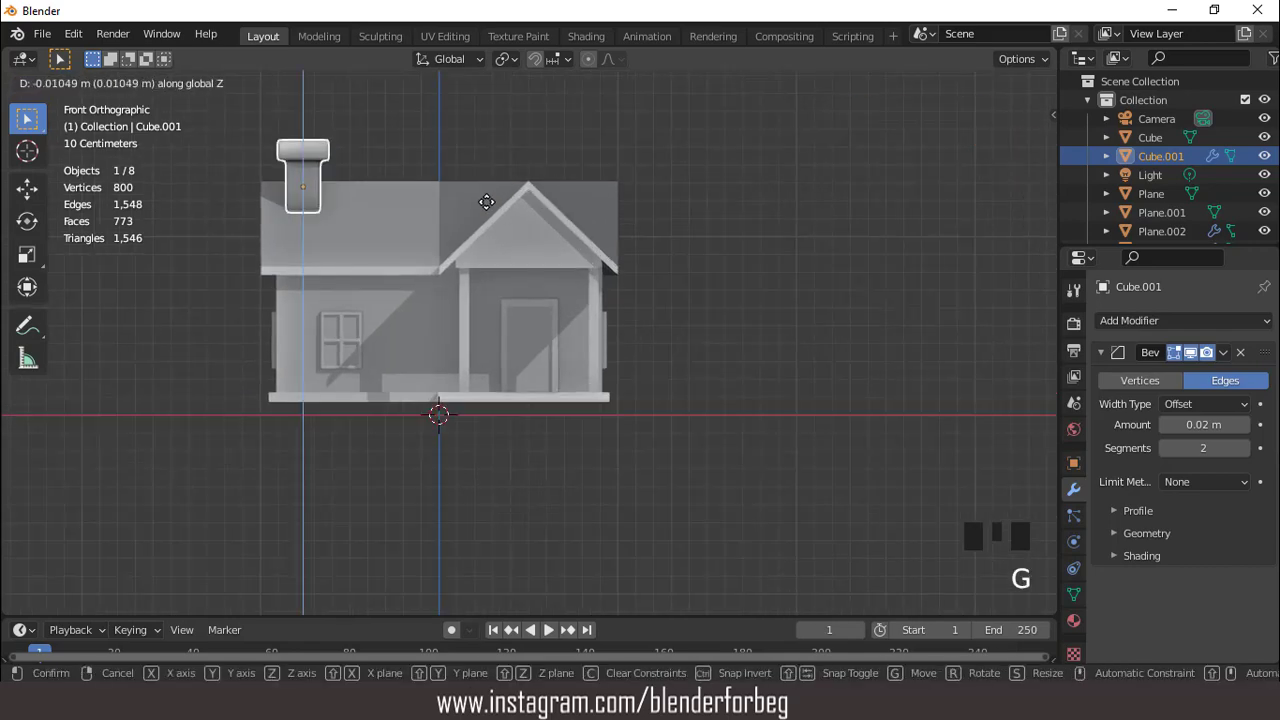
click(486, 200)
middle_drag(486, 201, 545, 298)
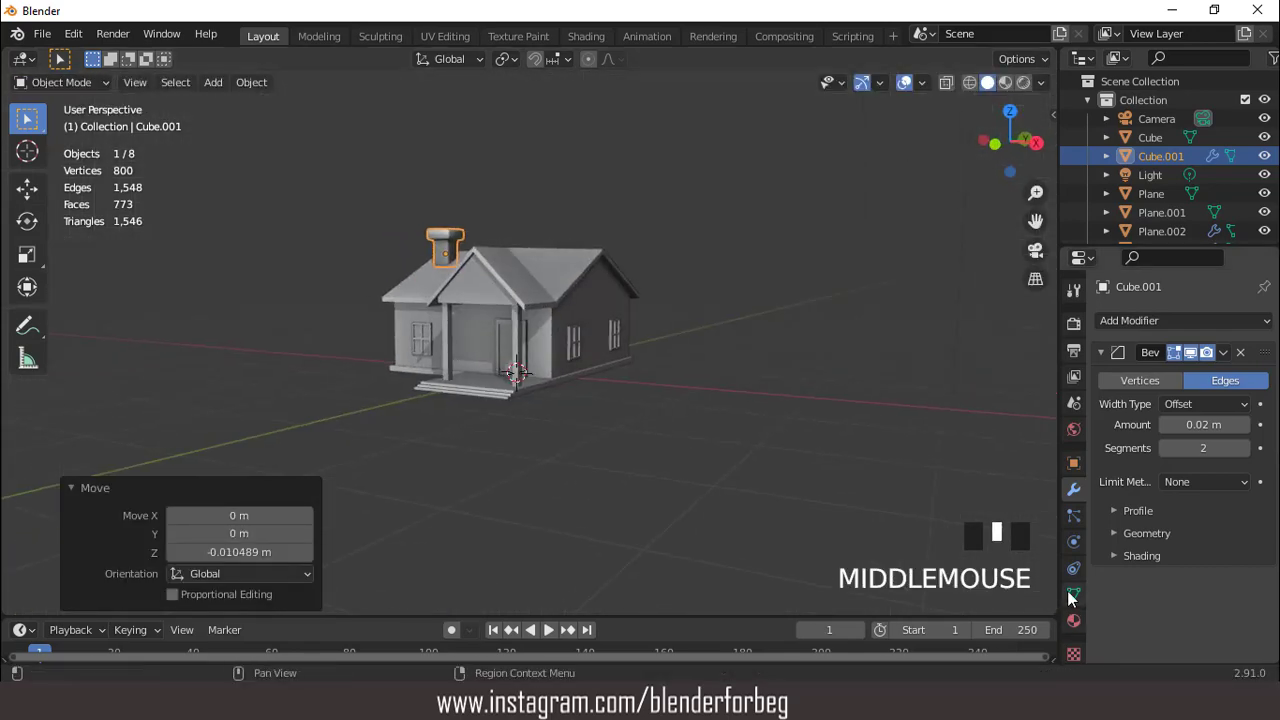
Enable Auto Smooth at 30° in the chimney mesh's normals settings
click(1074, 594)
scroll(1113, 562, down, 3)
click(1113, 562)
click(1164, 590)
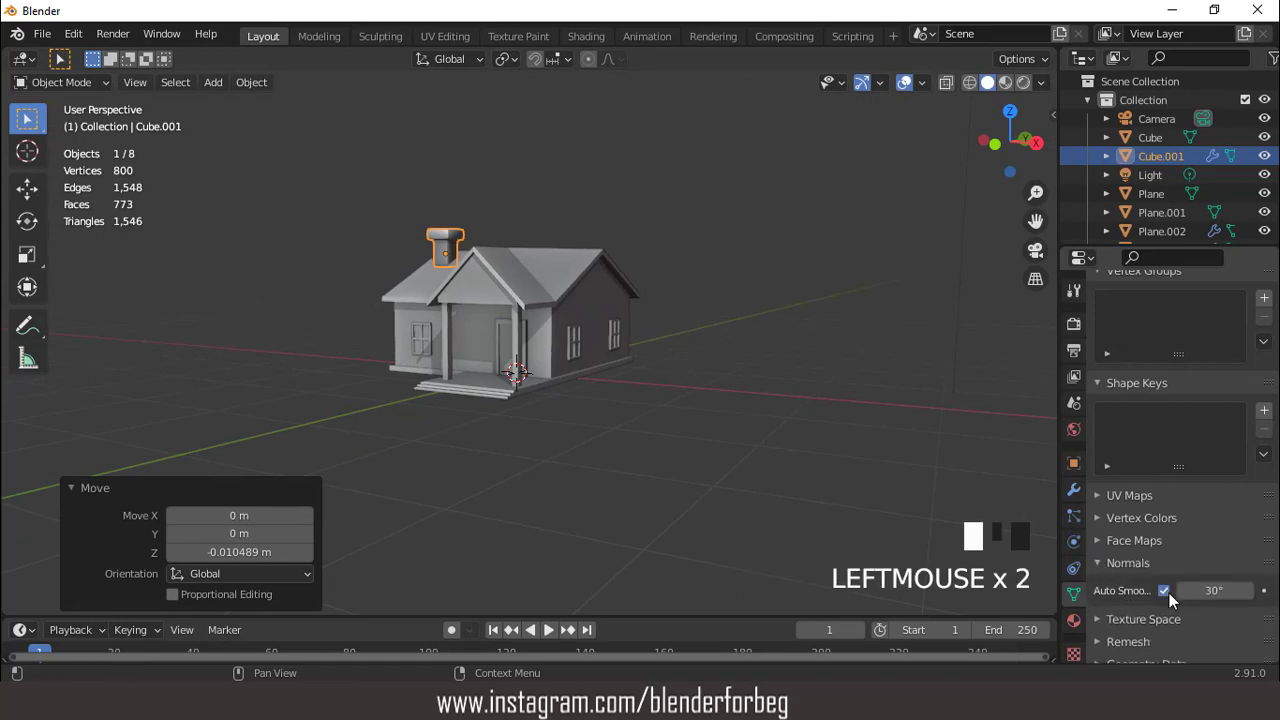
middle_drag(620, 330, 503, 328)
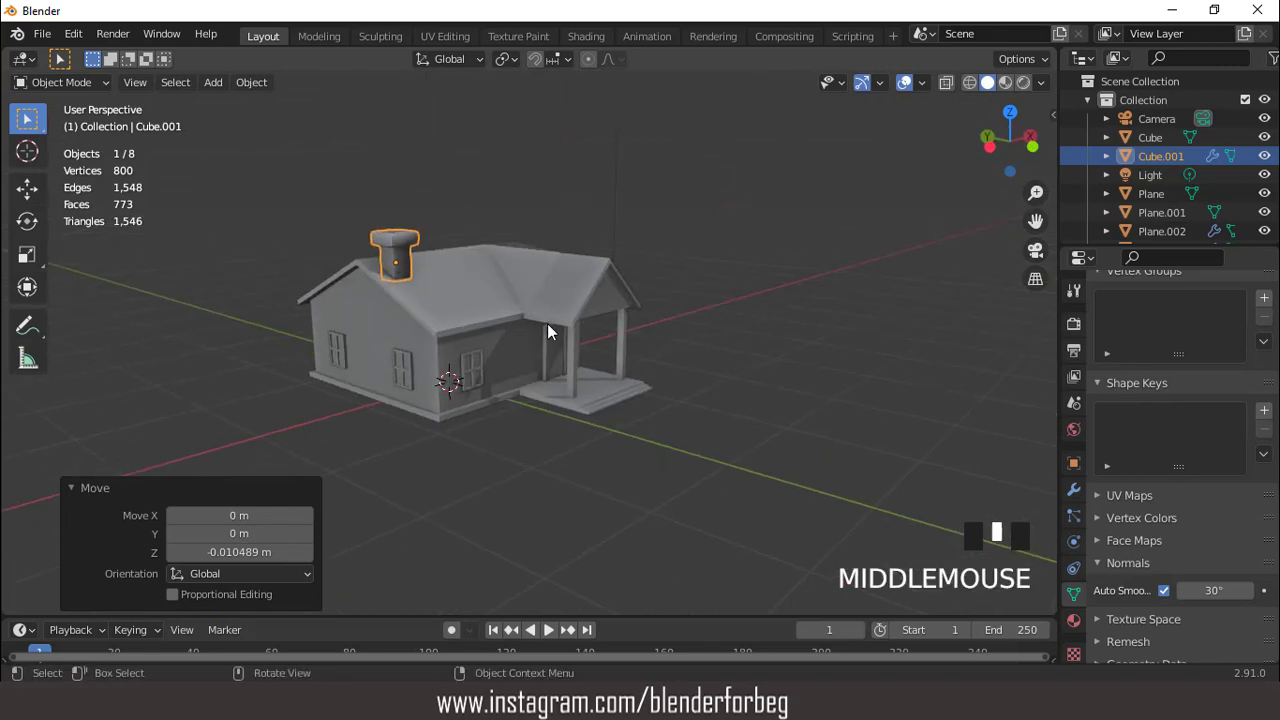
Add a 2 m plane at the origin and scale it uniformly by 4 as the ground
key(KP_1)
scroll(344, 135, up, 1)
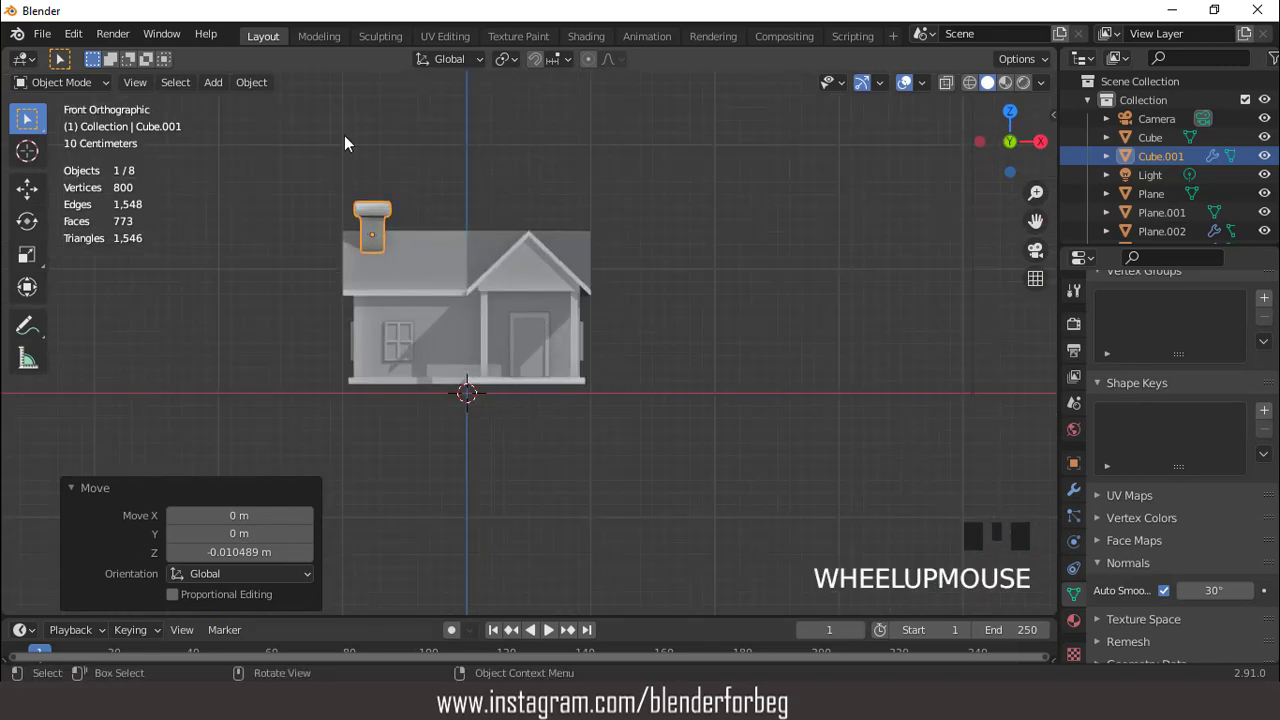
click(214, 82)
mouse_move(224, 106)
click(387, 103)
scroll(616, 327, up, 1)
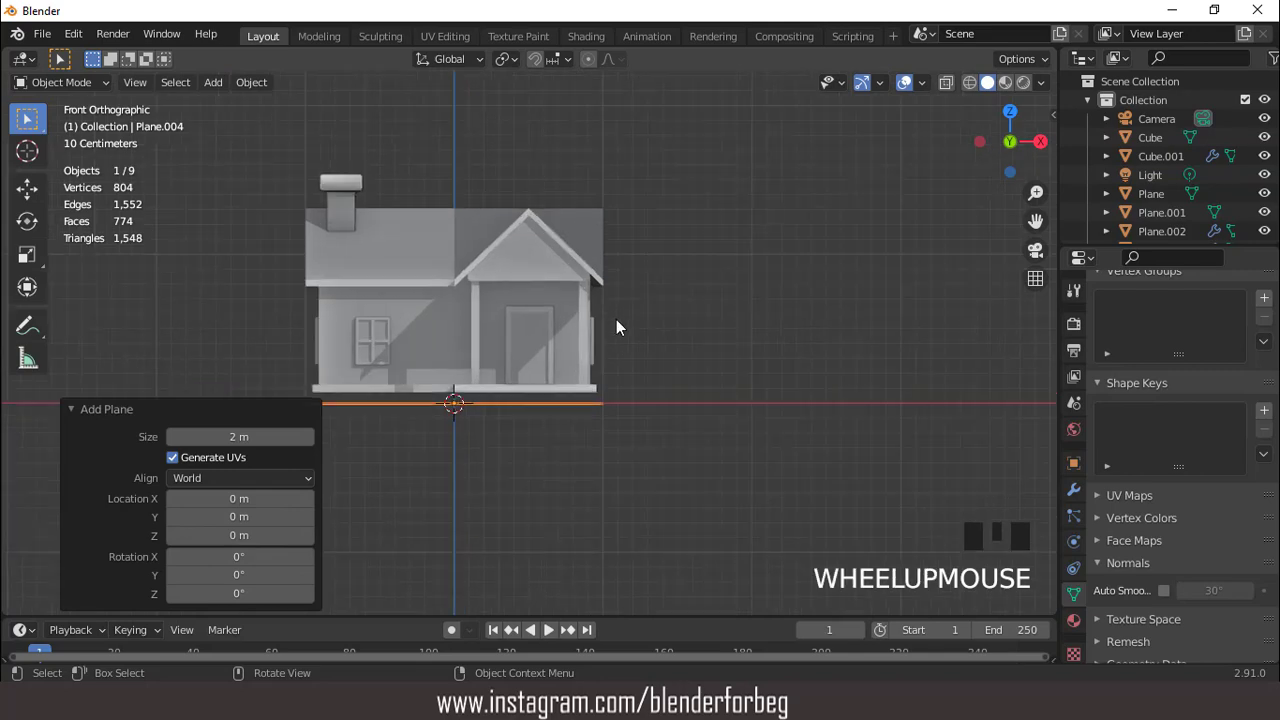
scroll(616, 327, down, 4)
middle_drag(561, 292, 580, 323)
key(s)
key(4)
key(Return)
scroll(597, 328, up, 2)
In front view, raise the ground plane about 0.069 m along Z to meet the house base
key(KP_1)
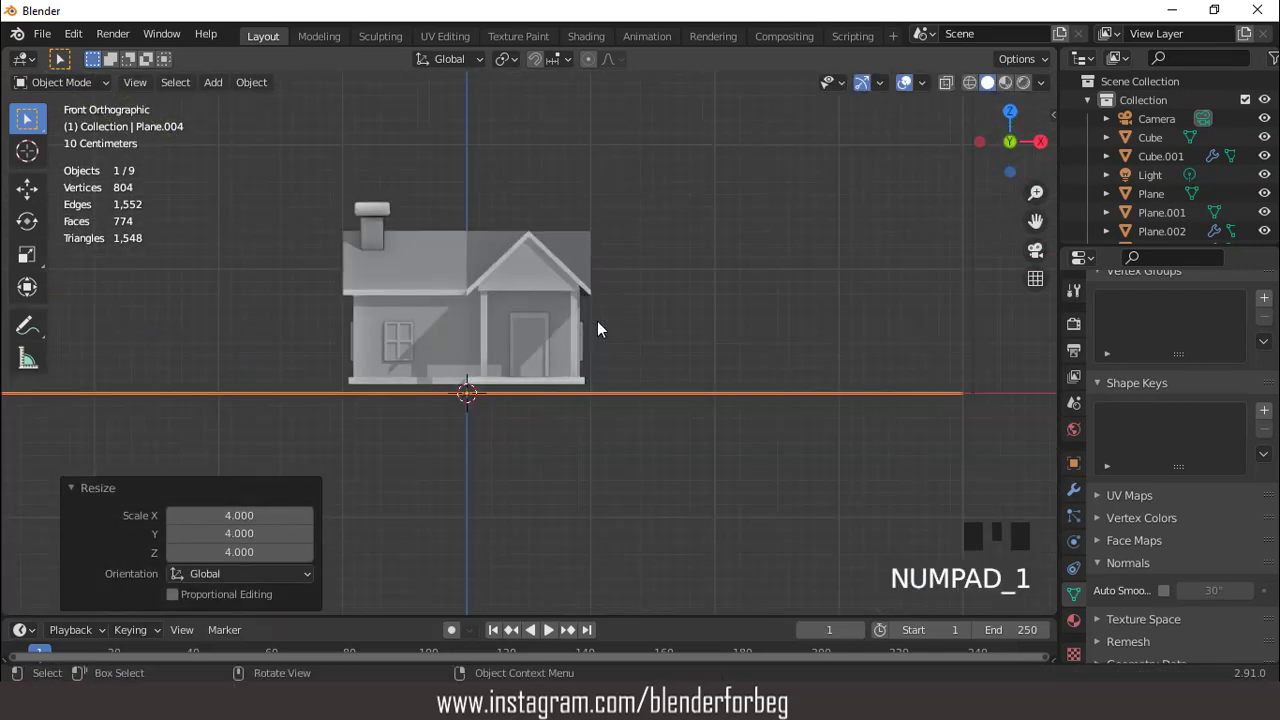
scroll(597, 328, up, 4)
key(g)
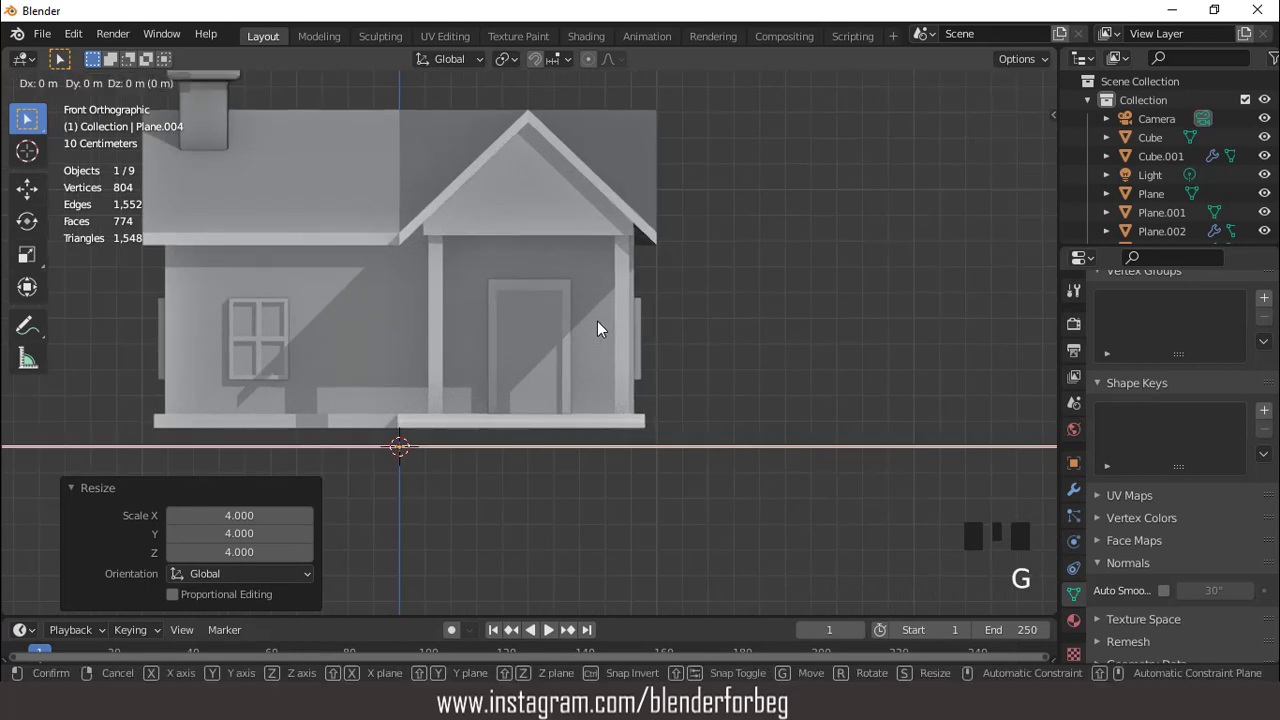
key(z)
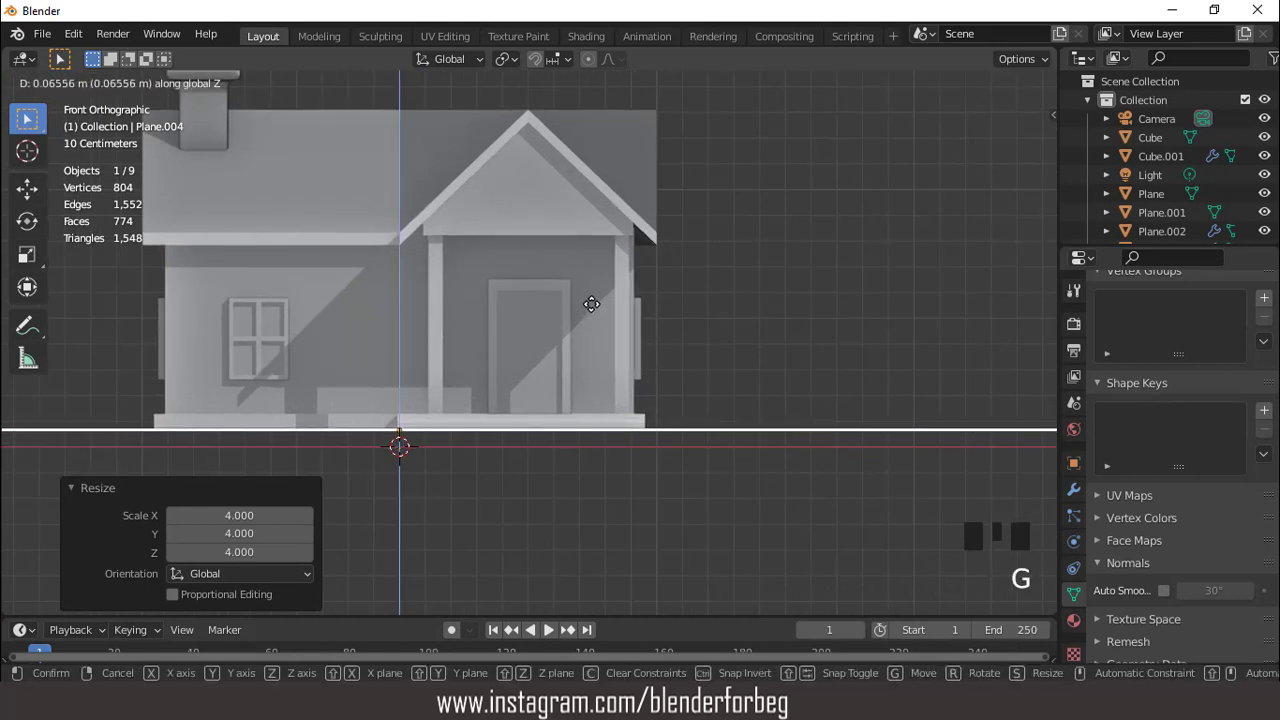
click(591, 303)
scroll(591, 303, down, 7)
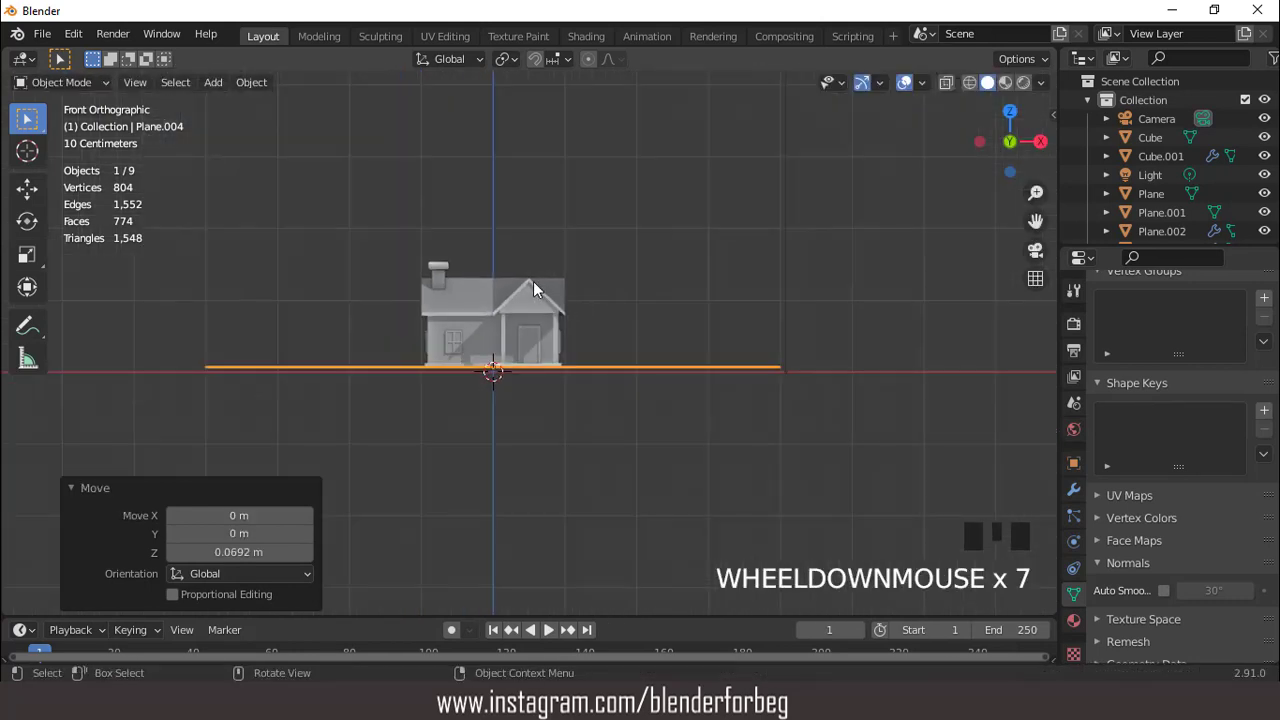
middle_drag(533, 281, 407, 246)
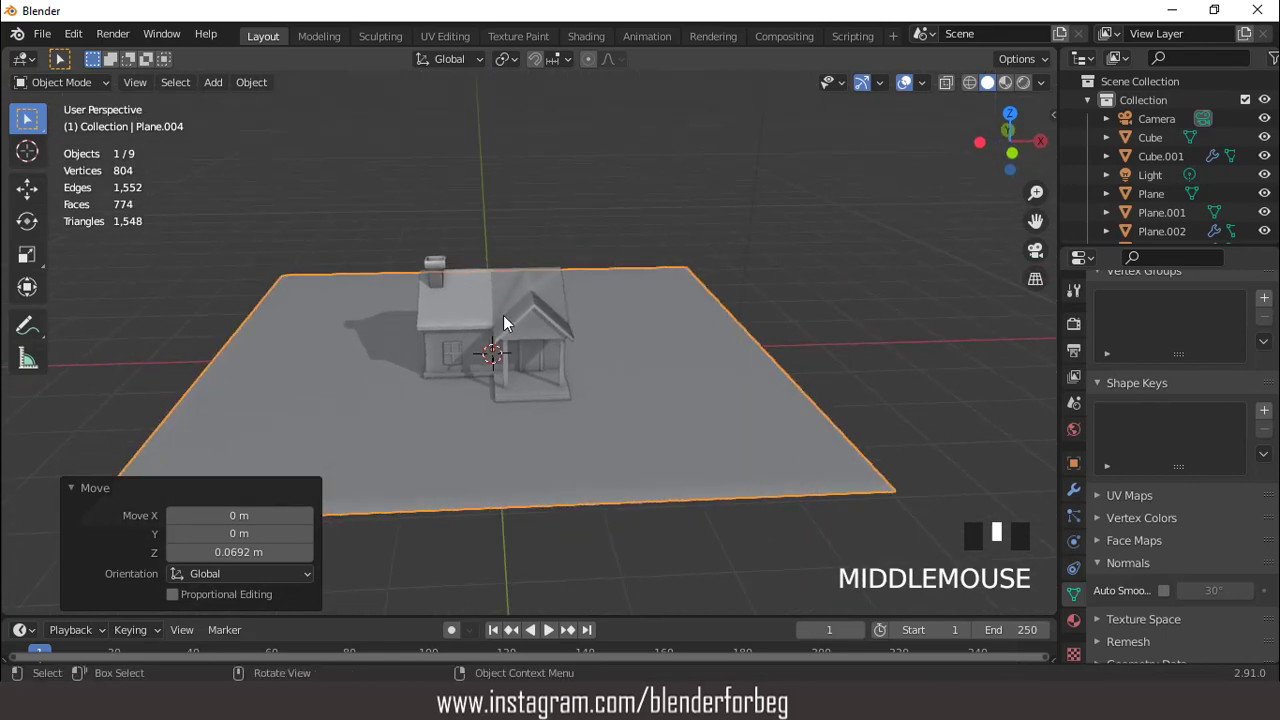
scroll(535, 333, down, 2)
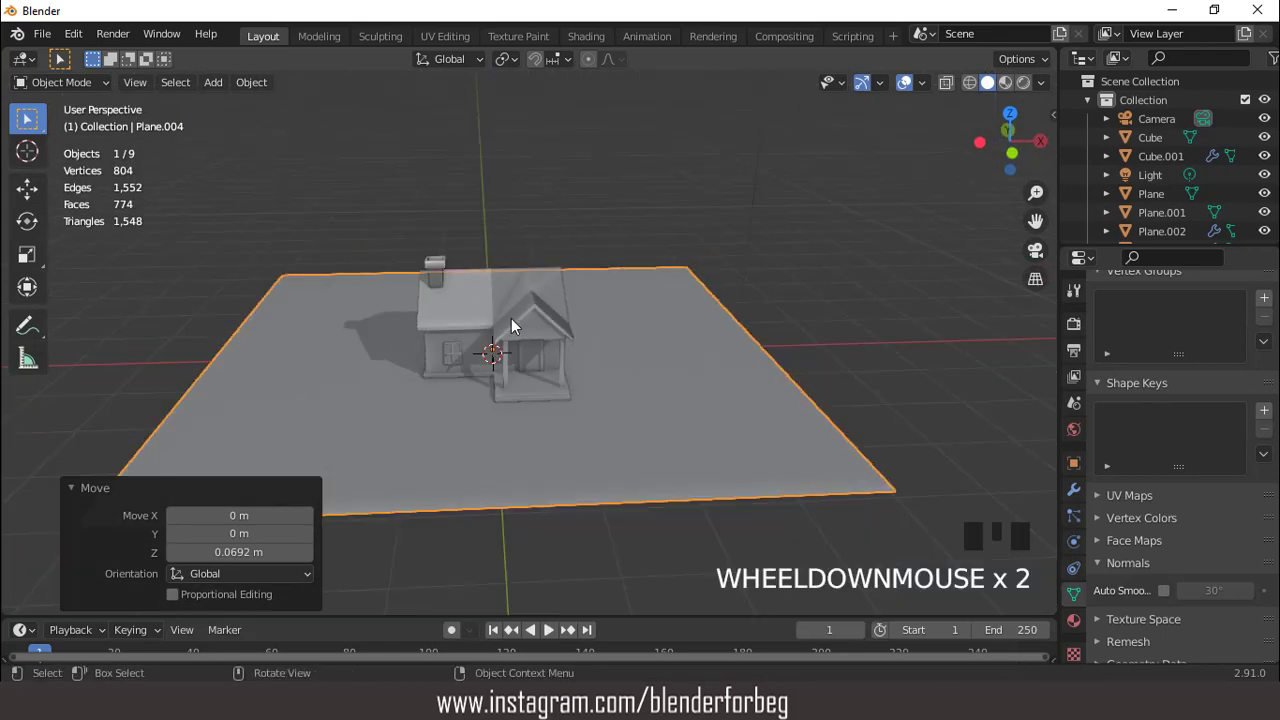
Show the house in rendered viewport shading with Scene World lighting turned off
middle_drag(535, 333, 617, 314)
scroll(1010, 152, up, 3)
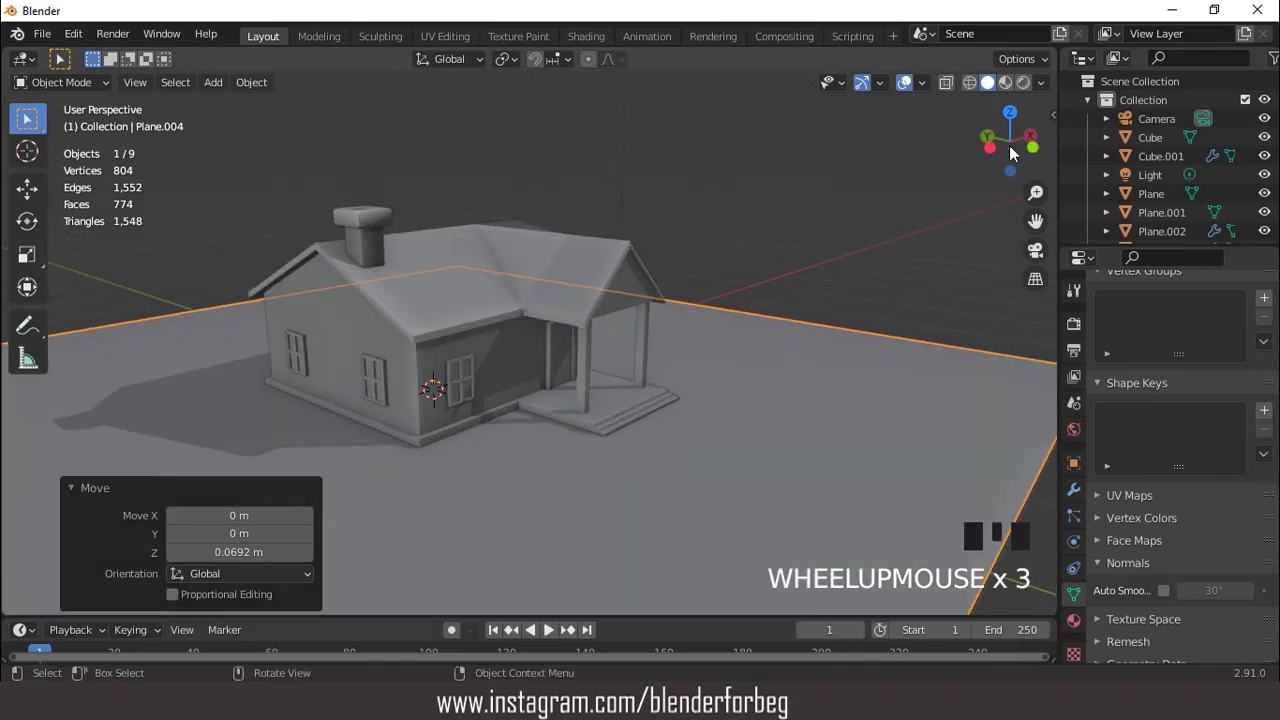
click(1022, 83)
click(1041, 83)
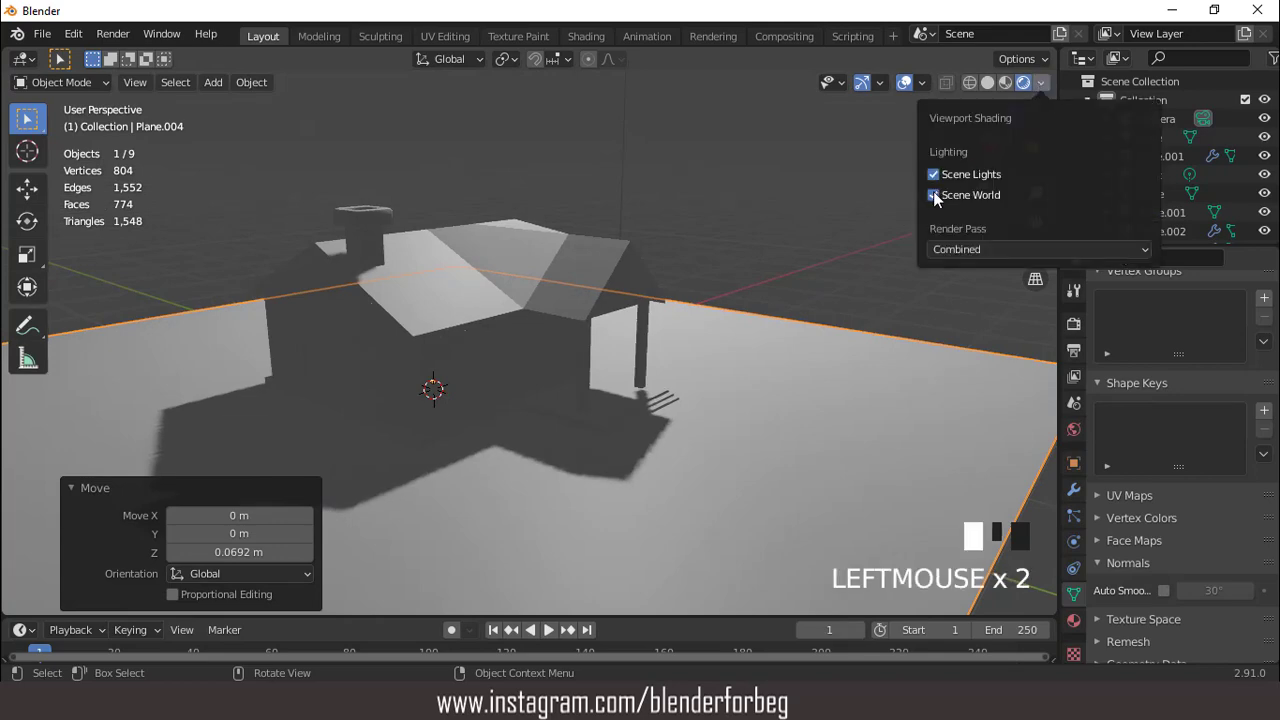
click(935, 196)
scroll(720, 252, down, 3)
middle_drag(720, 252, 634, 274)
scroll(657, 287, up, 2)
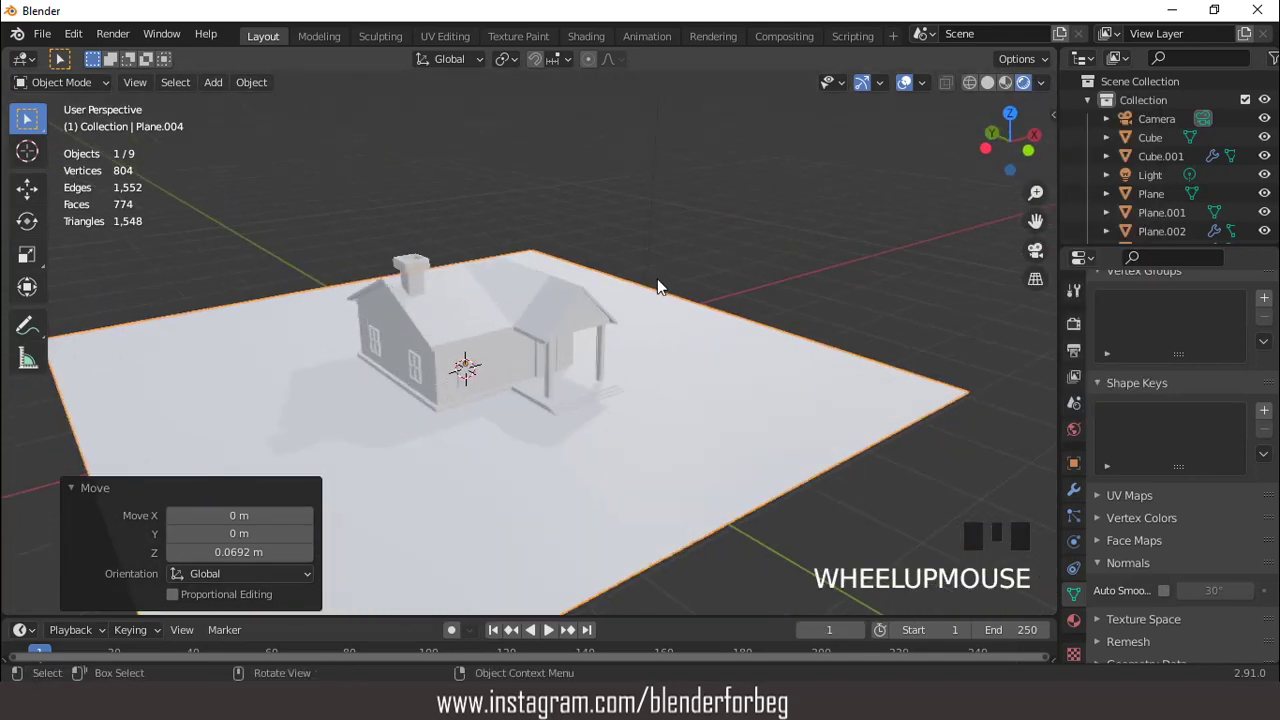
scroll(657, 287, up, 1)
Enable Ambient Occlusion and Screen Space Reflections with Refraction, and set the reflections' max roughness to 0.240
click(1073, 324)
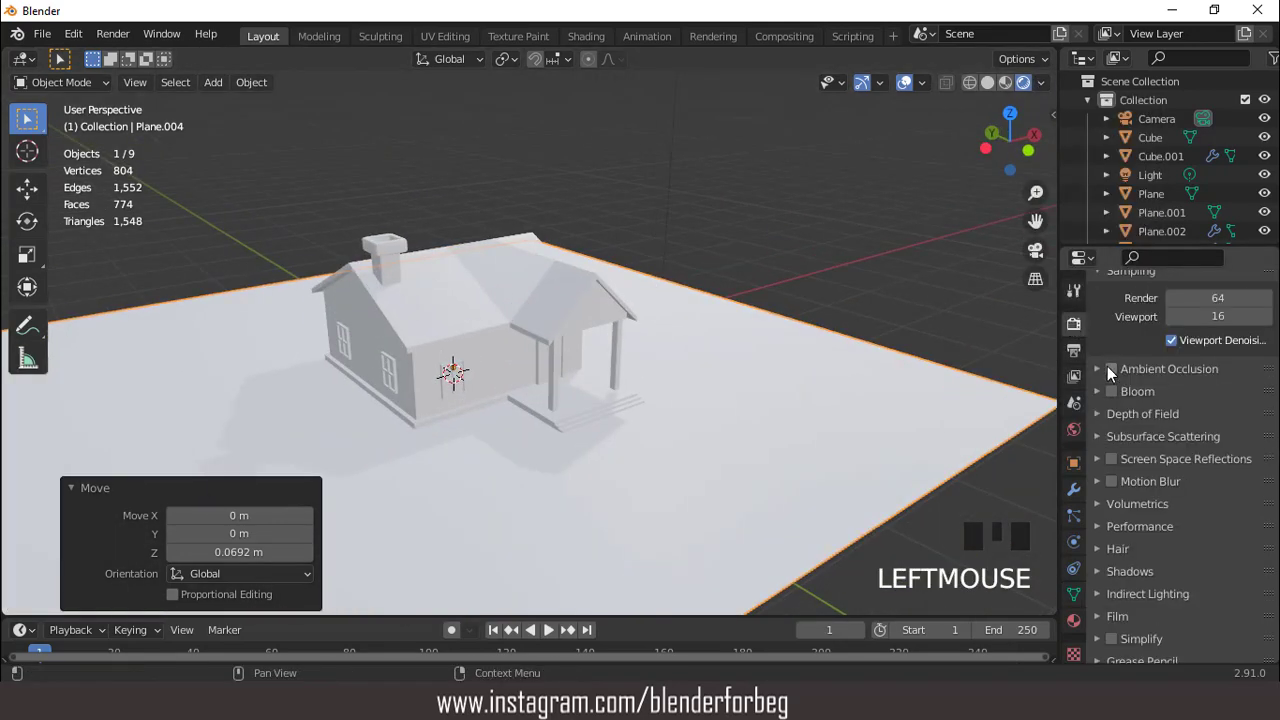
click(1111, 392)
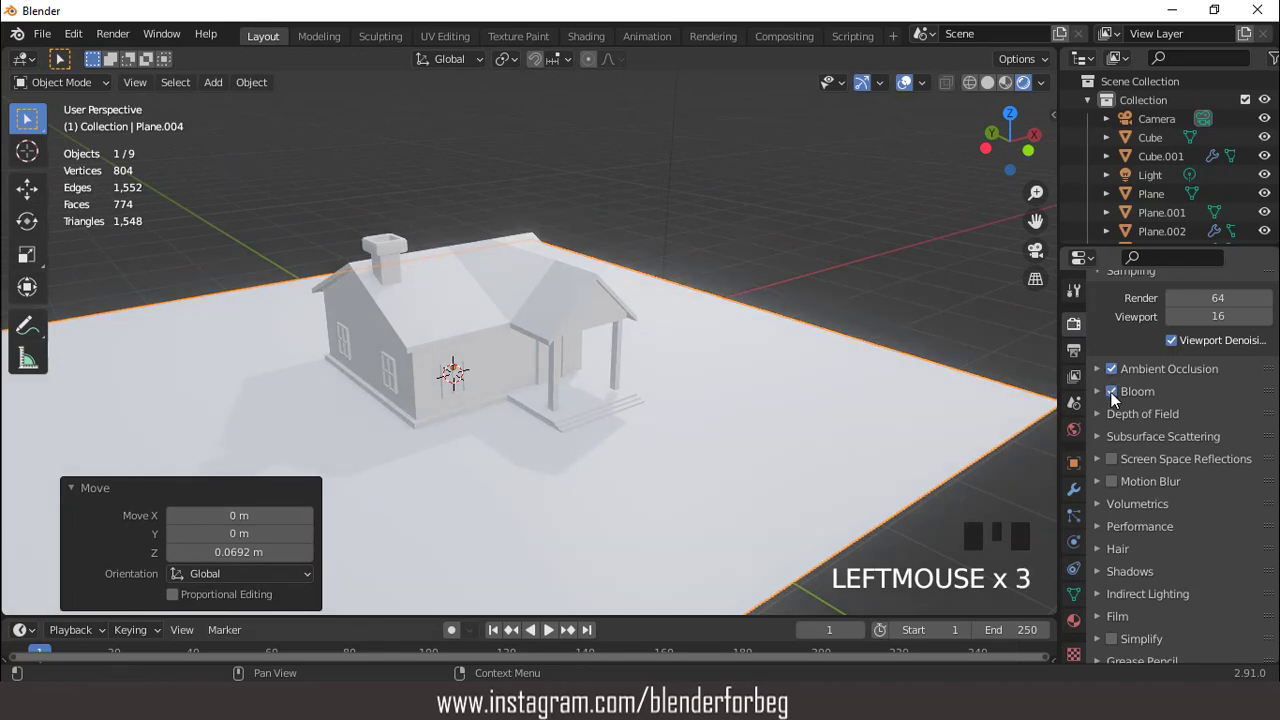
click(1111, 392)
click(1111, 459)
click(1160, 459)
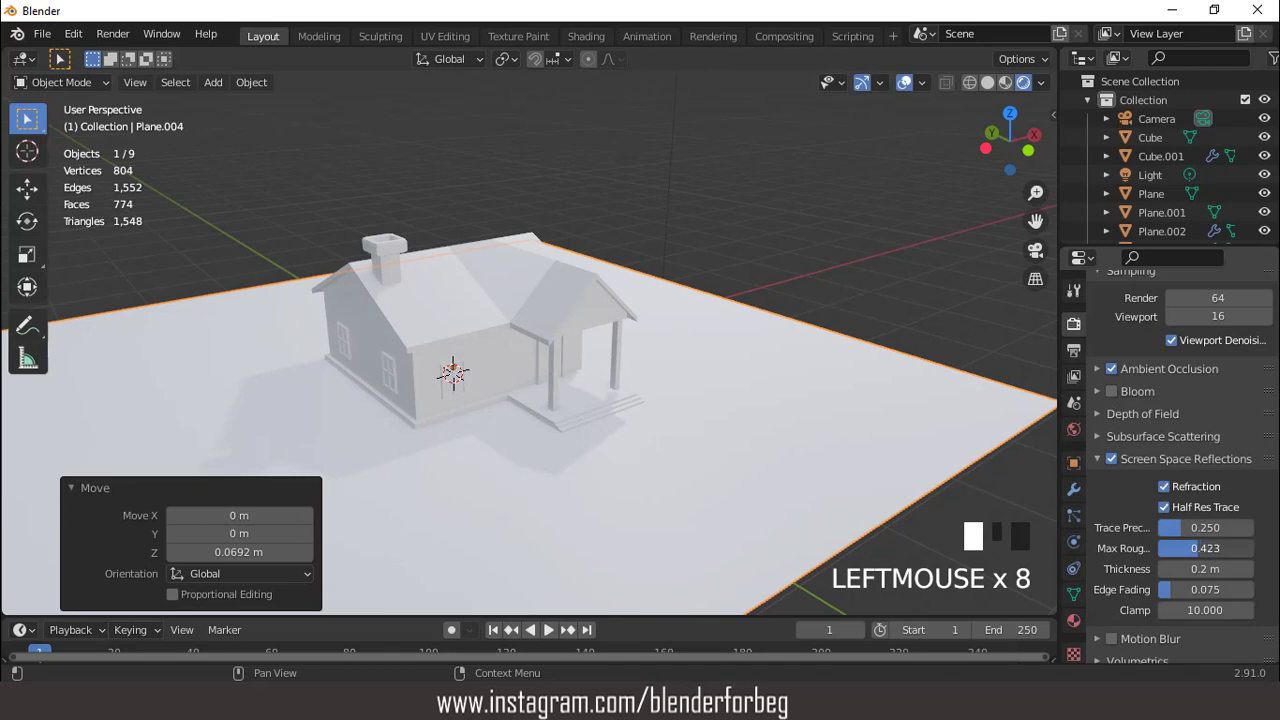
Open the environment image choices for the rendered viewport lighting
click(1040, 83)
click(1036, 256)
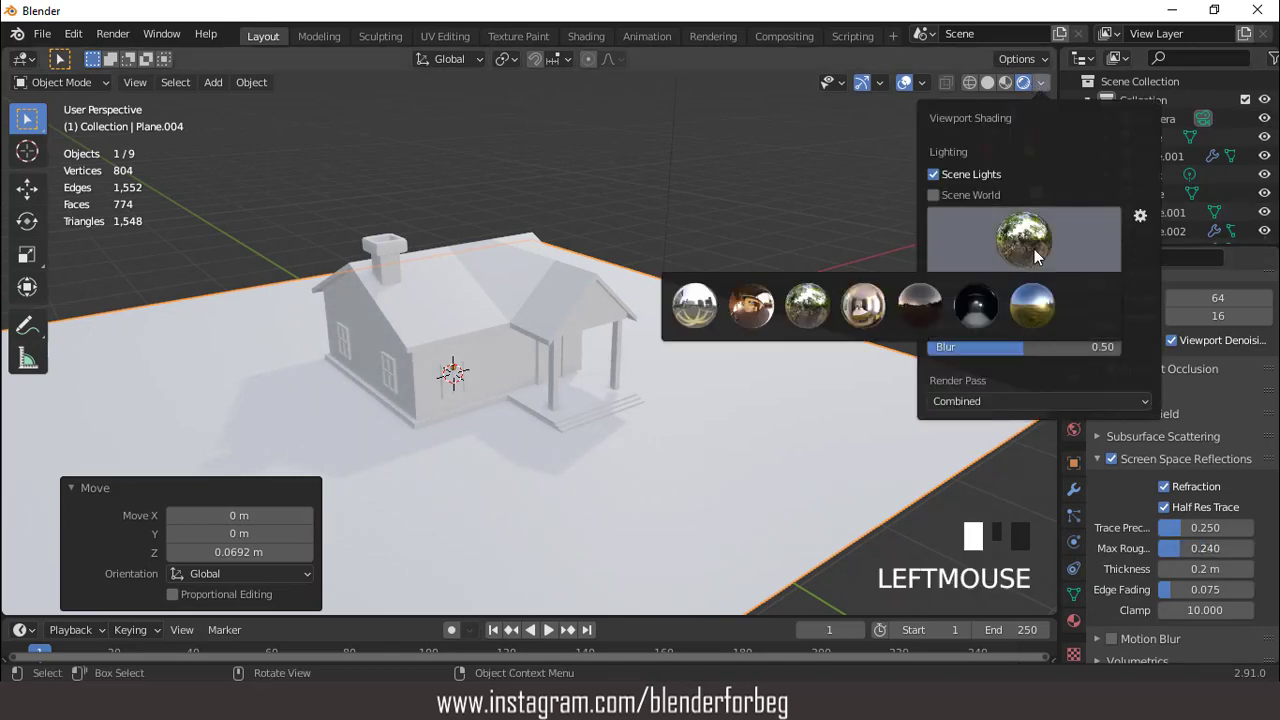
click(1087, 311)
In top view, move the light about -1.33 m along X and -2.86 m along Y
middle_drag(691, 296, 636, 297)
key(KP_7)
scroll(640, 300, down, 4)
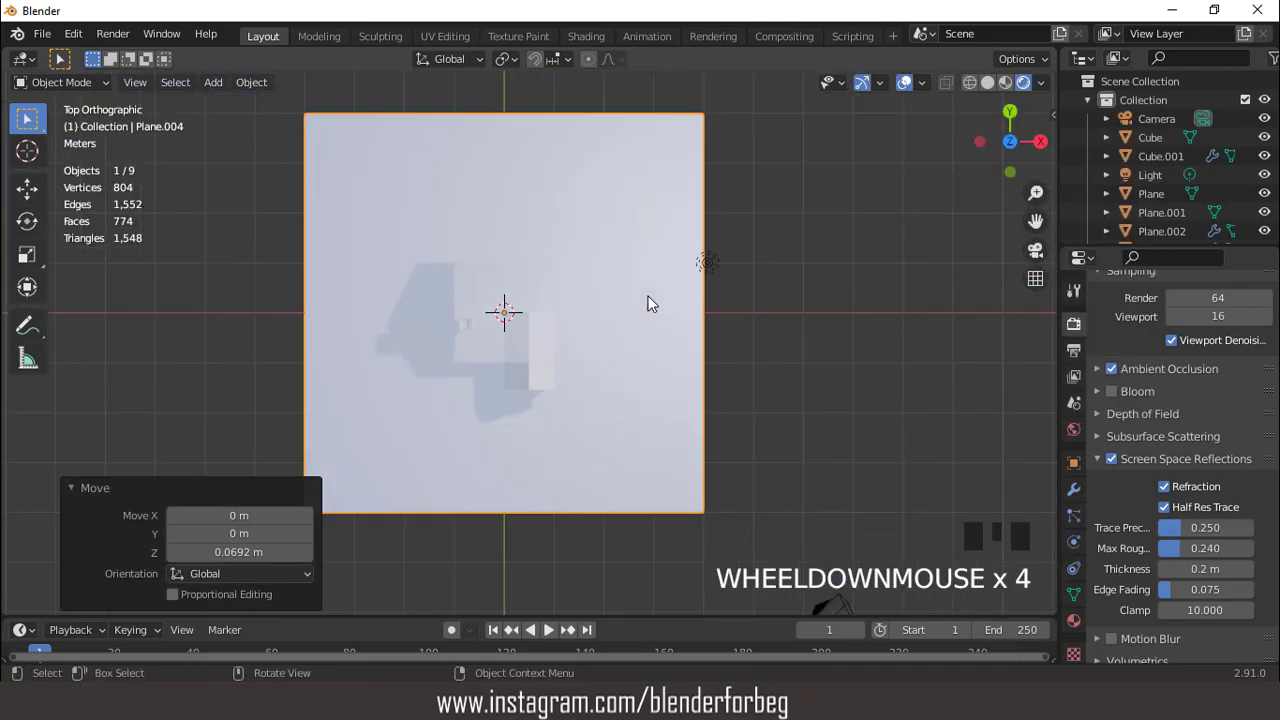
click(704, 263)
key(g)
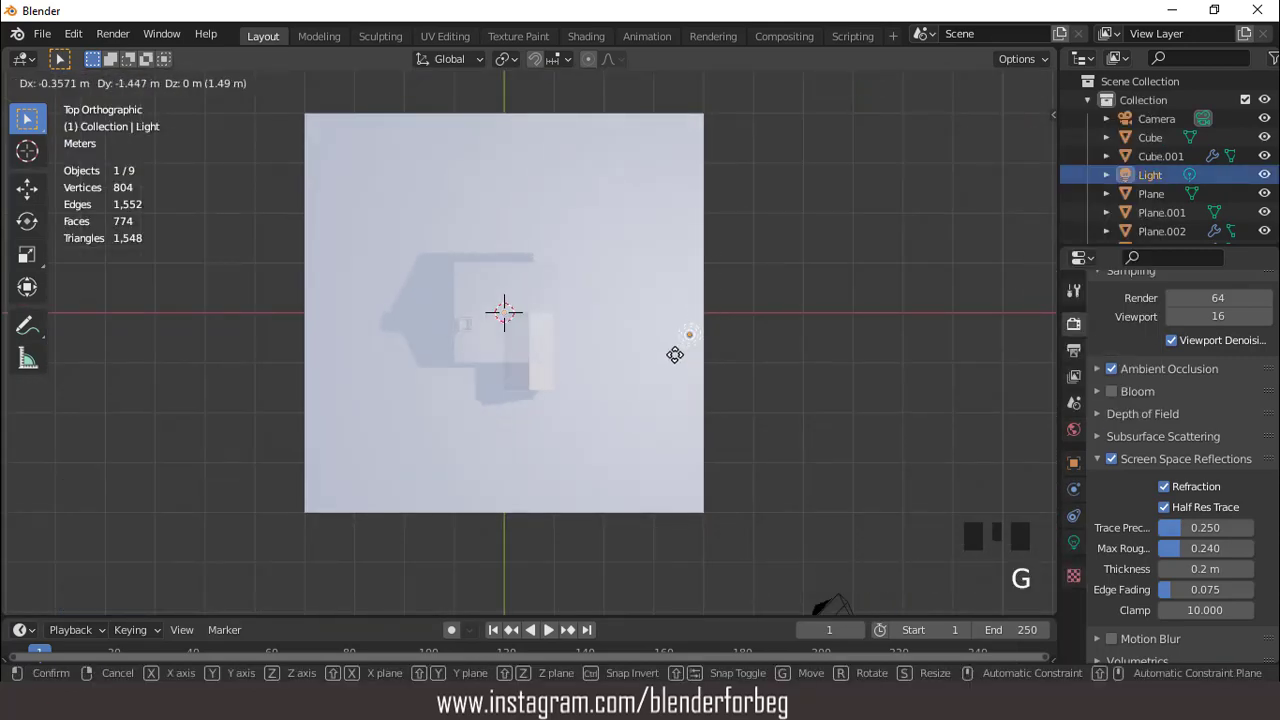
click(640, 404)
Lower the light about 3.05 m along Z
middle_drag(640, 404, 677, 240)
scroll(673, 241, down, 2)
key(g)
key(z)
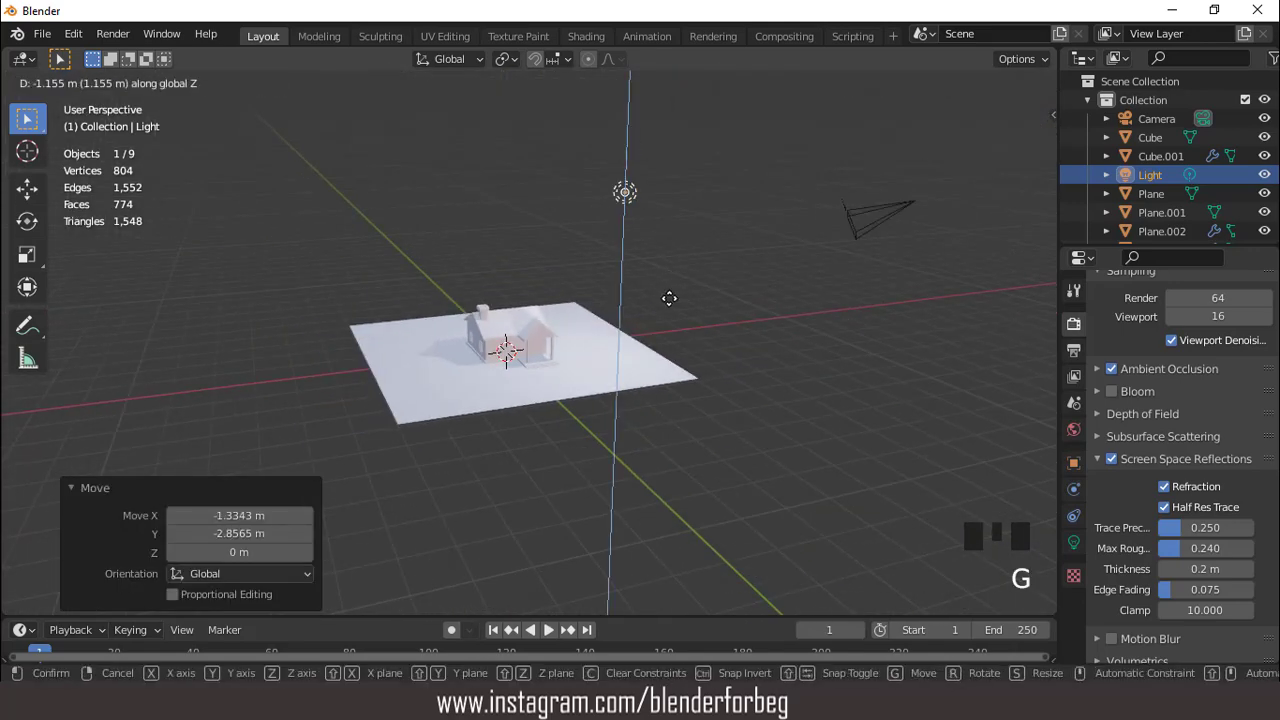
click(563, 352)
scroll(563, 352, up, 7)
middle_drag(540, 317, 632, 330)
scroll(589, 354, up, 3)
Give the house body a new material with a pale peach base color
click(432, 314)
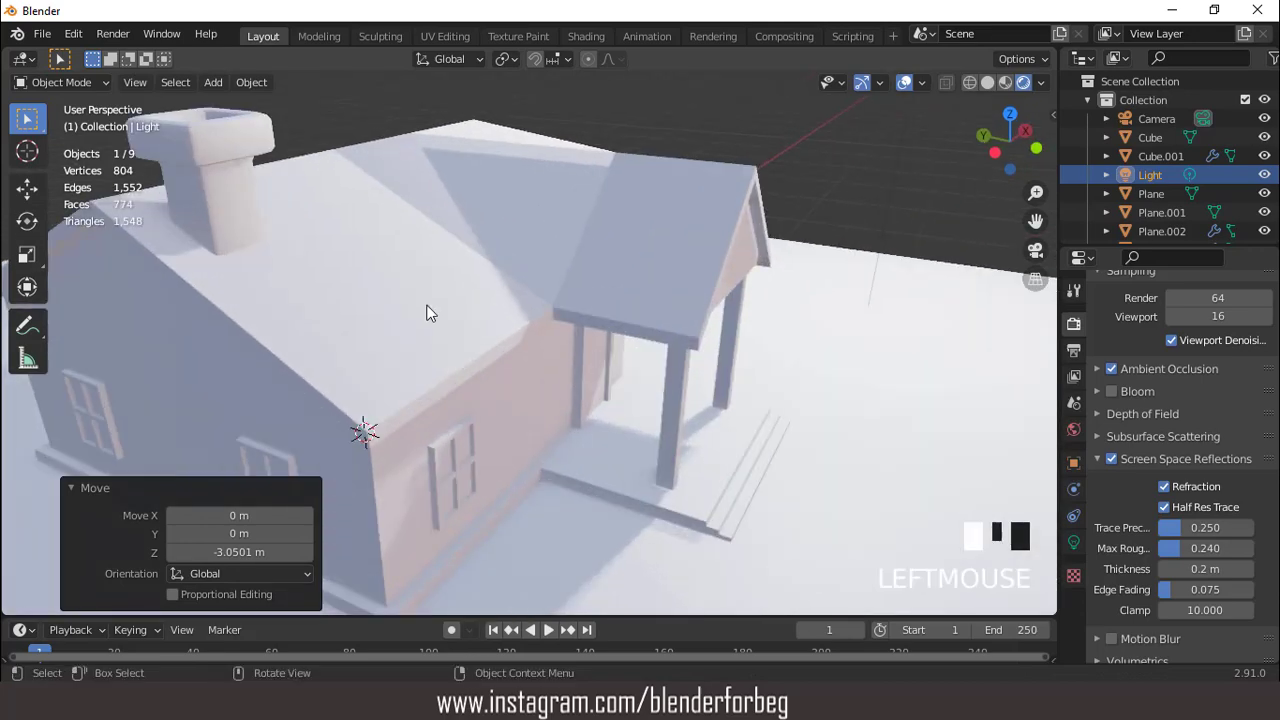
middle_drag(445, 309, 435, 286)
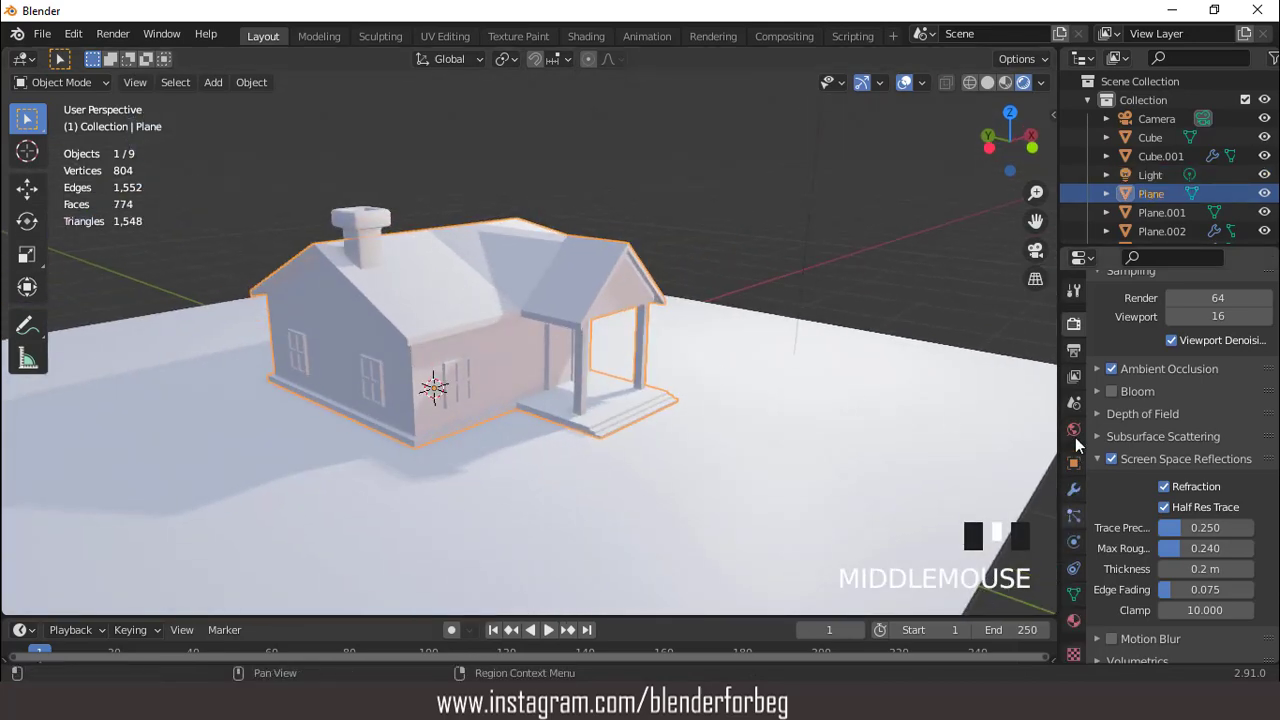
click(1074, 621)
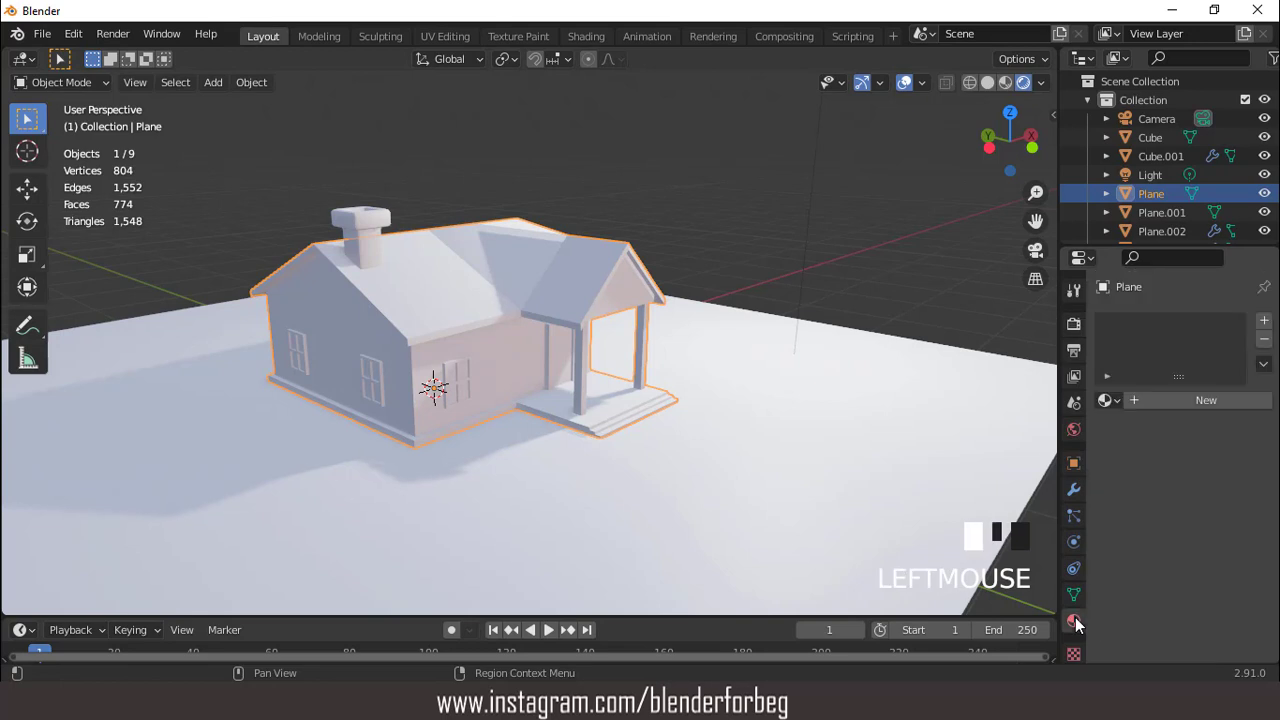
click(1199, 401)
click(1220, 594)
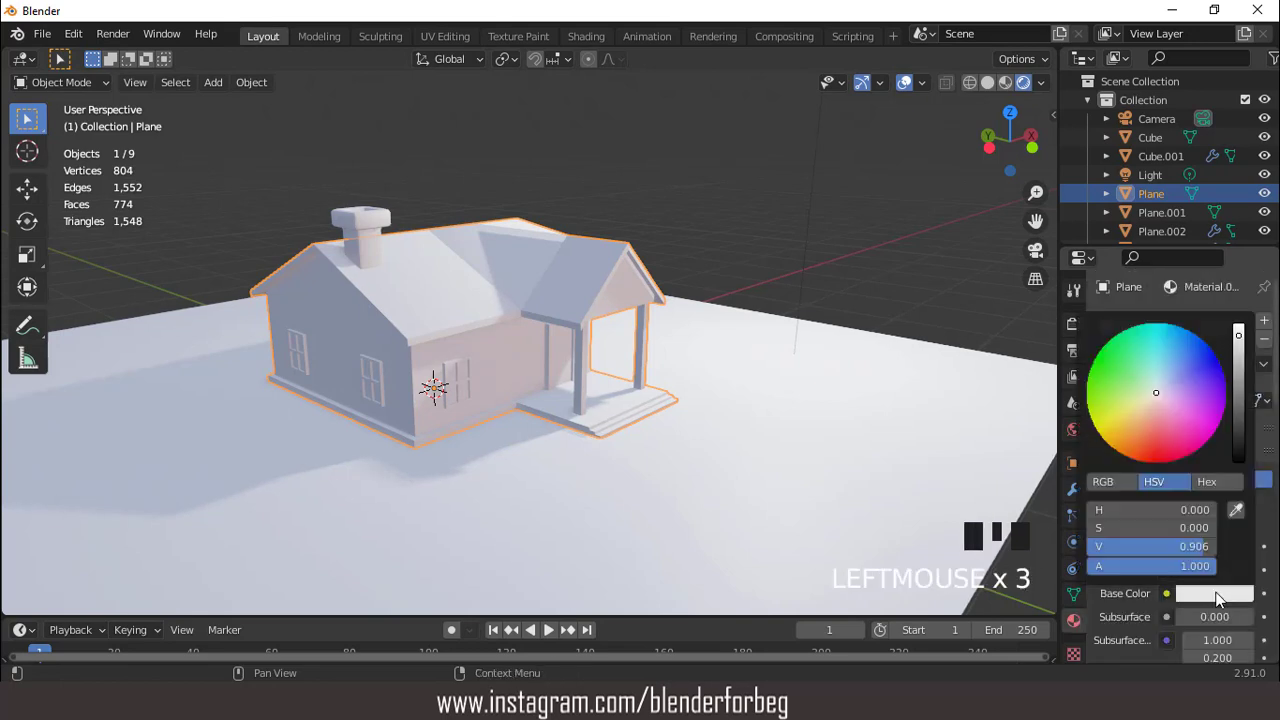
click(1151, 401)
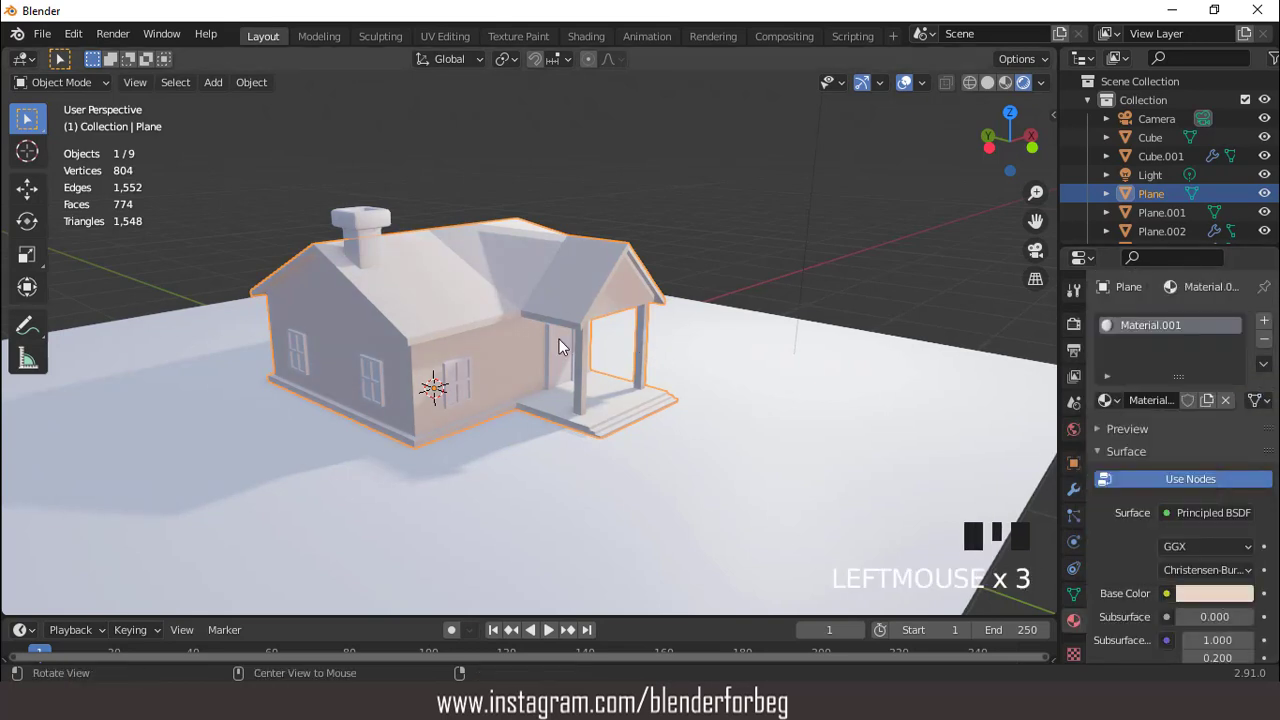
Add a second material to the house with an orange base color (H 0.058, S 0.785, V 0.900)
middle_drag(559, 339, 518, 320)
scroll(518, 320, up, 2)
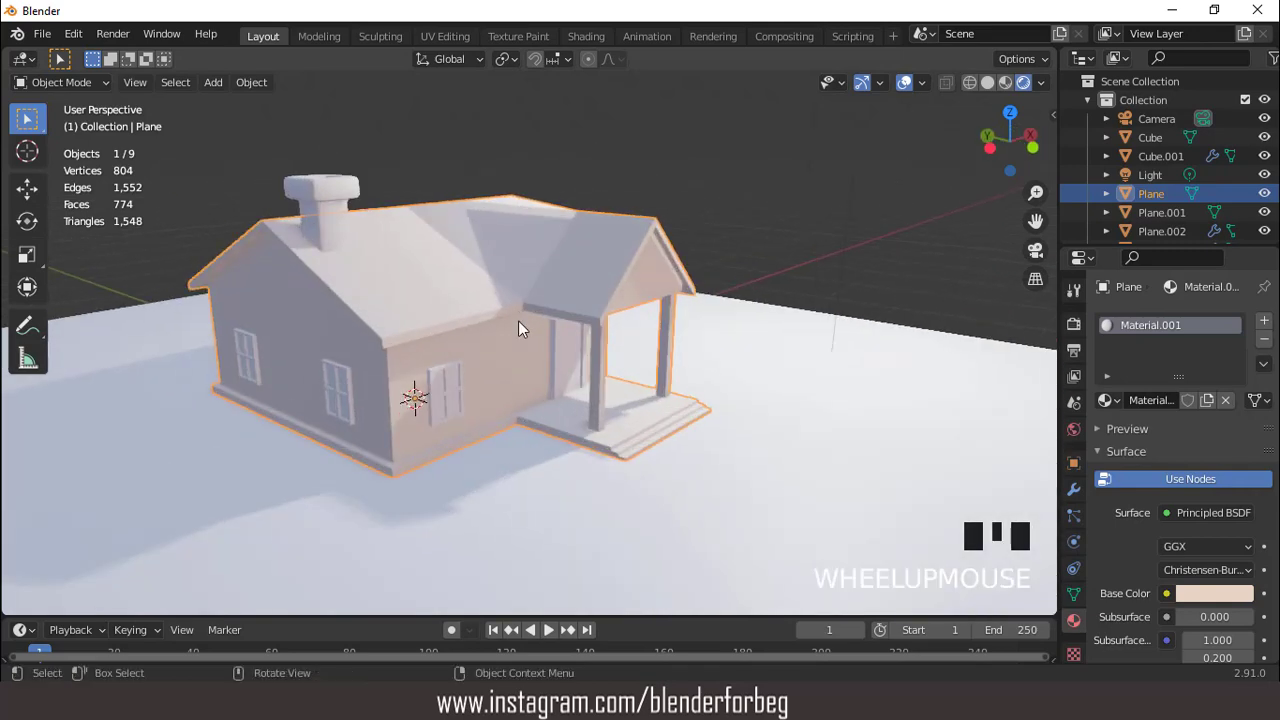
click(1264, 323)
click(1175, 437)
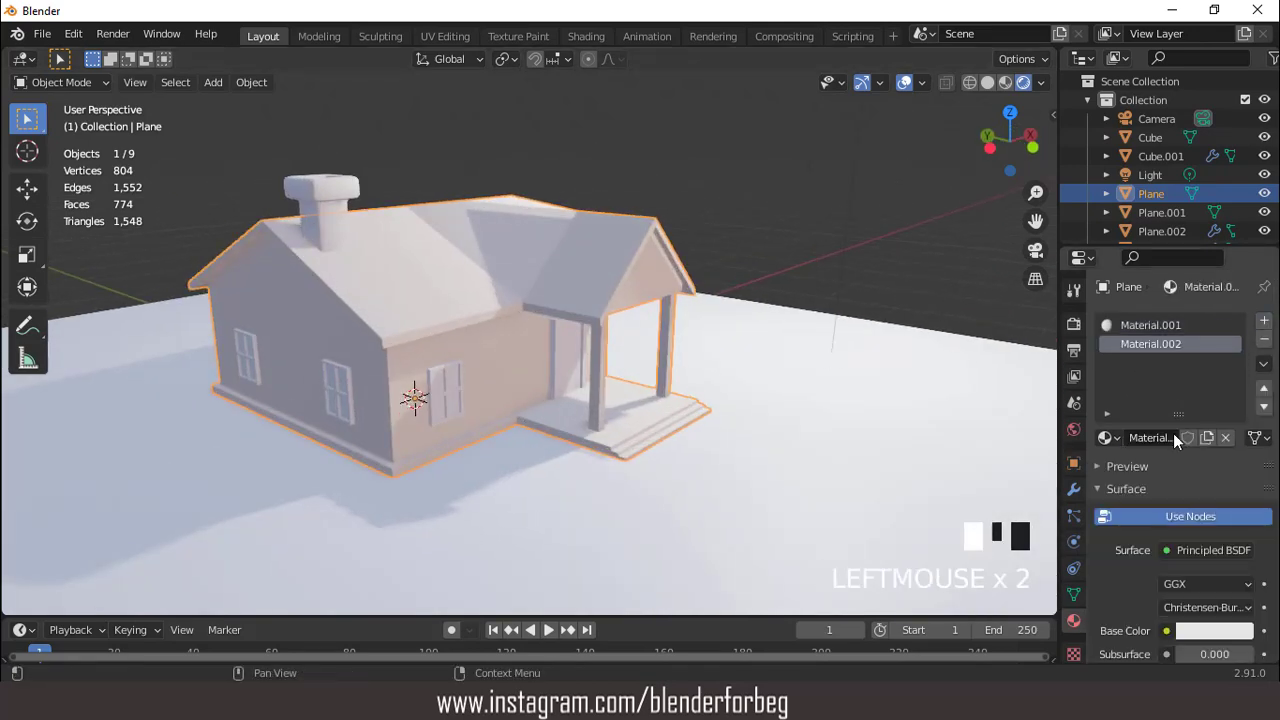
click(1214, 630)
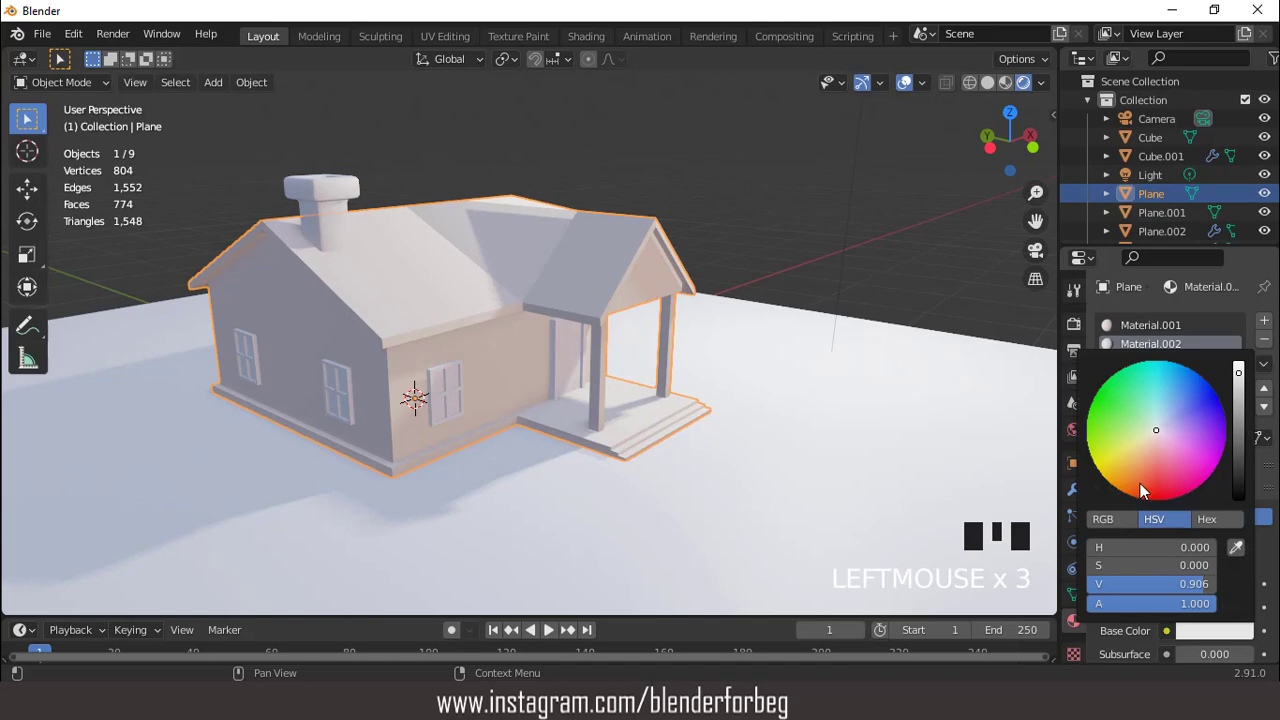
click(1137, 482)
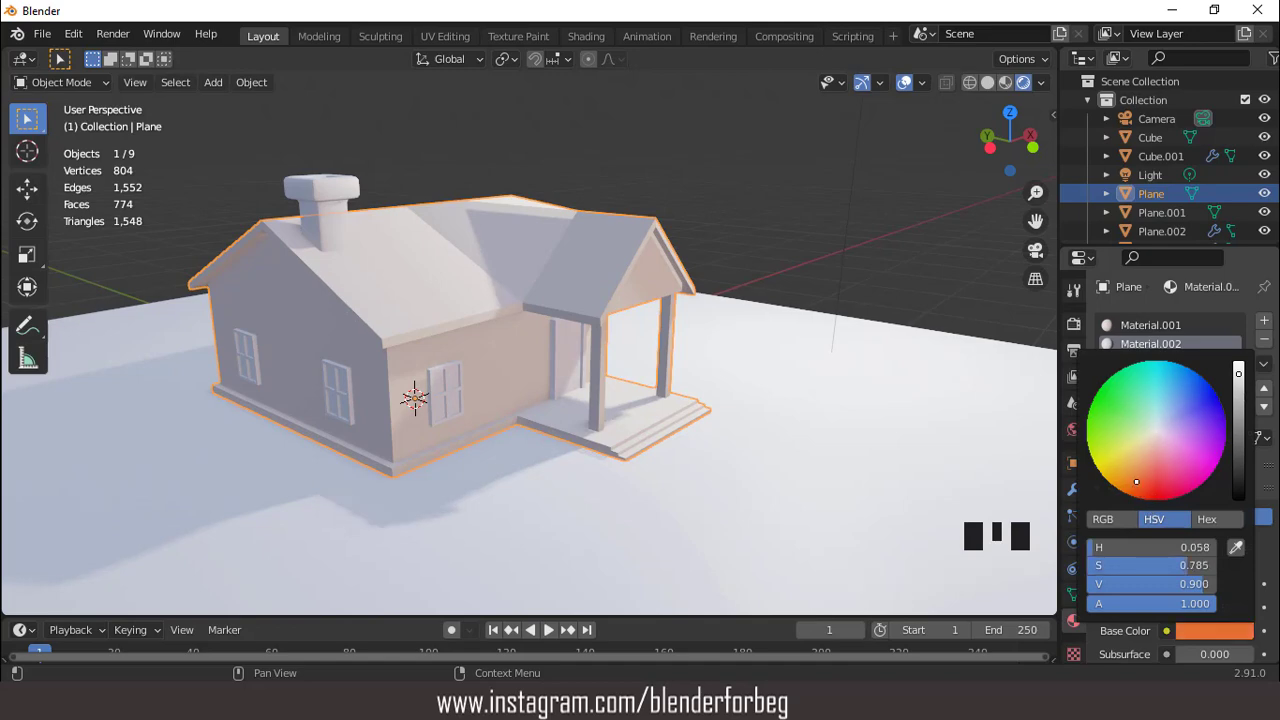
scroll(477, 298, up, 2)
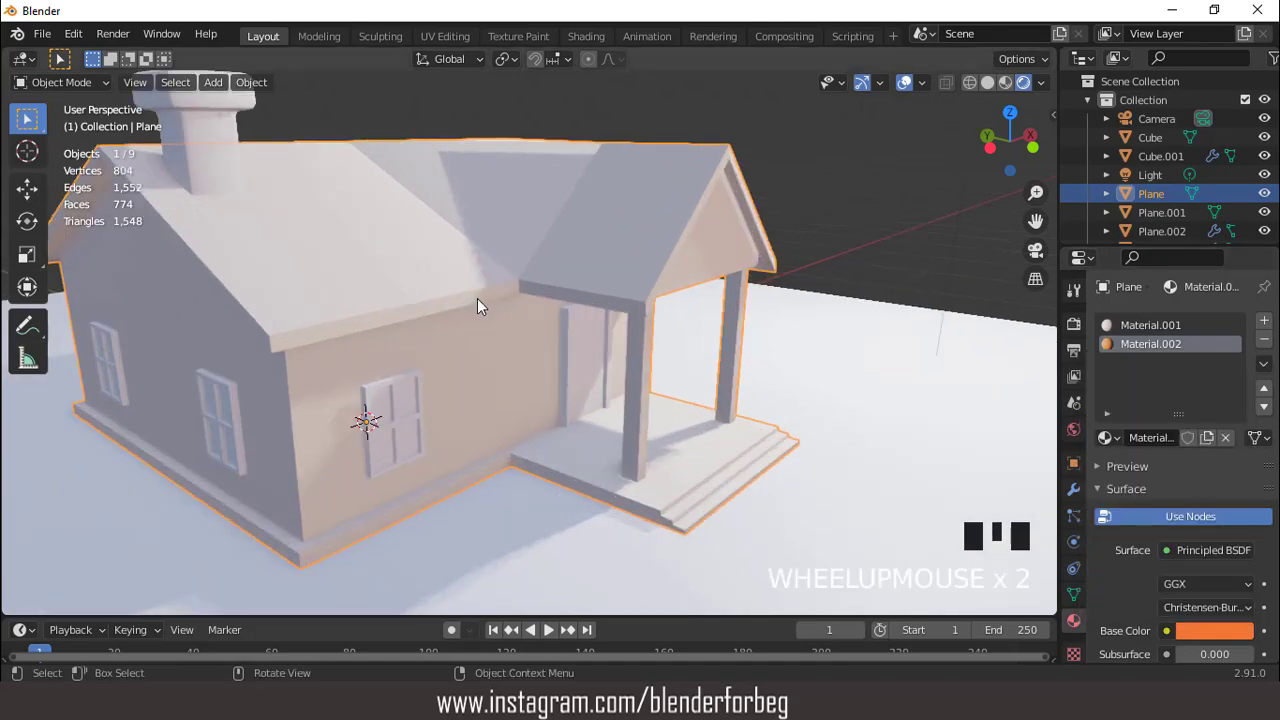
In local view, select the roof's top faces, grow the selection twice, and assign the orange material to the whole roof
key(Tab)
scroll(477, 298, down, 2)
scroll(477, 298, down, 1)
key(KP_7)
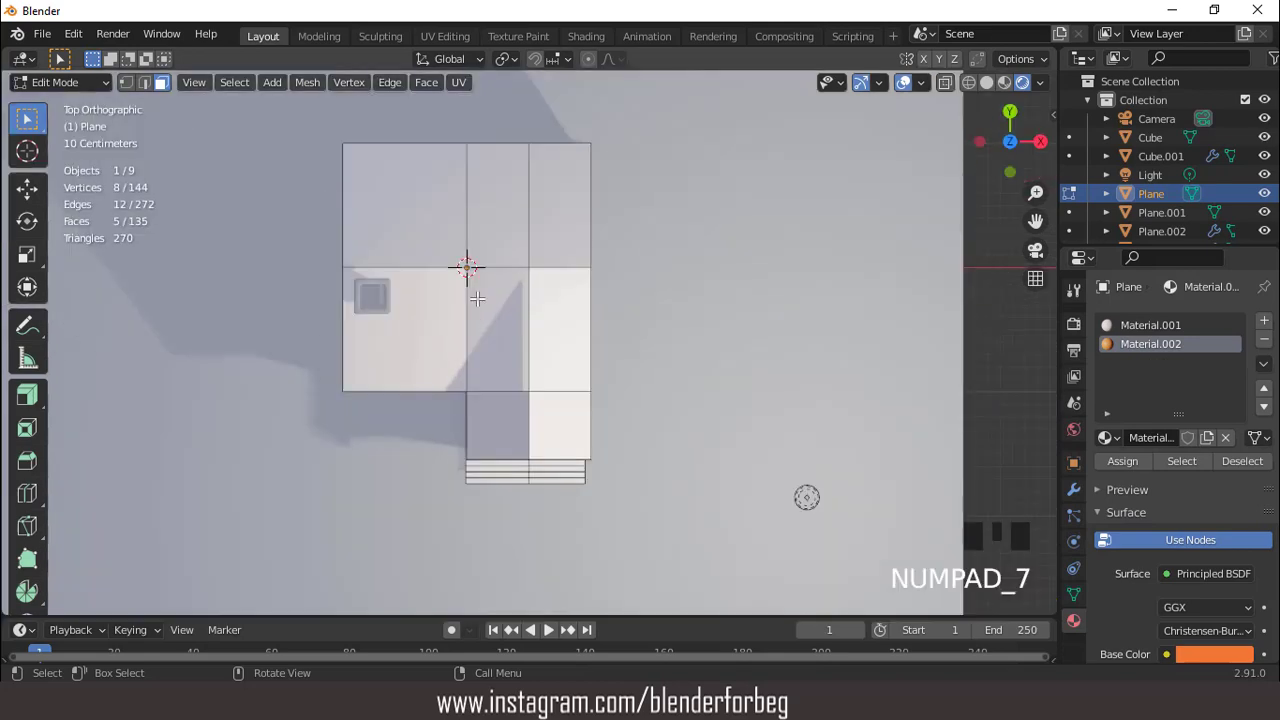
key(KP_Divide)
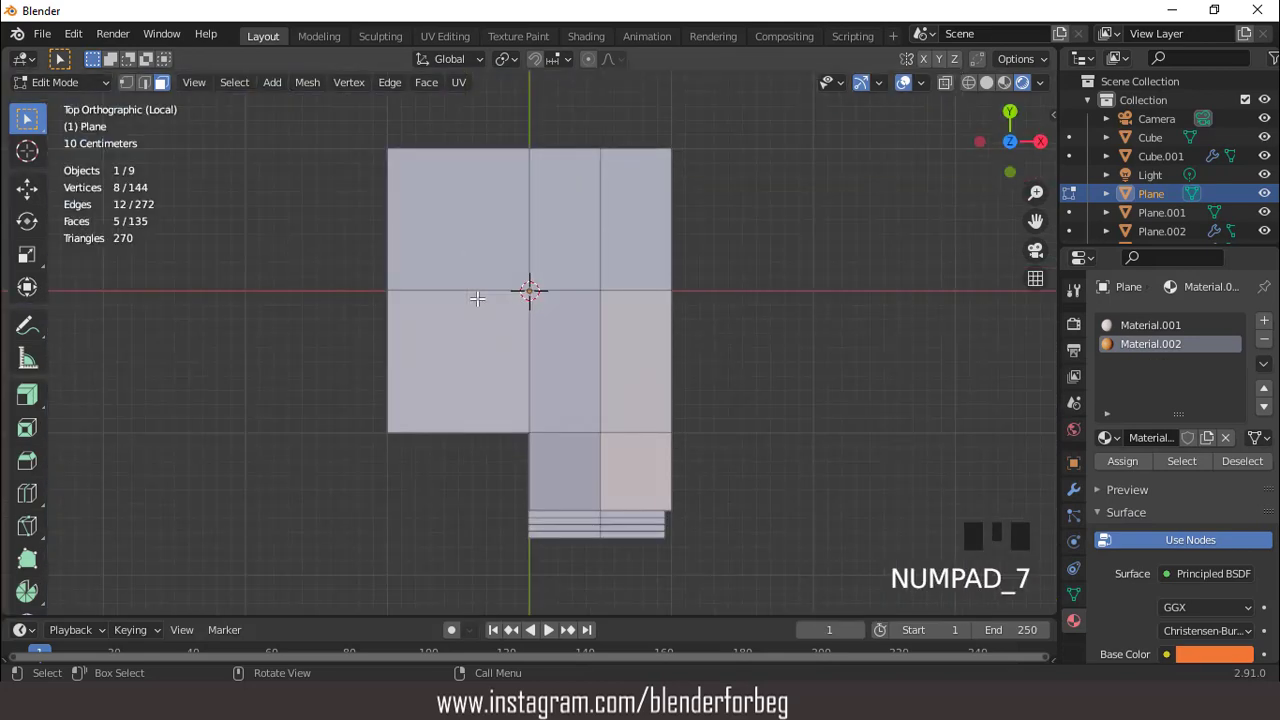
drag(428, 212, 627, 365)
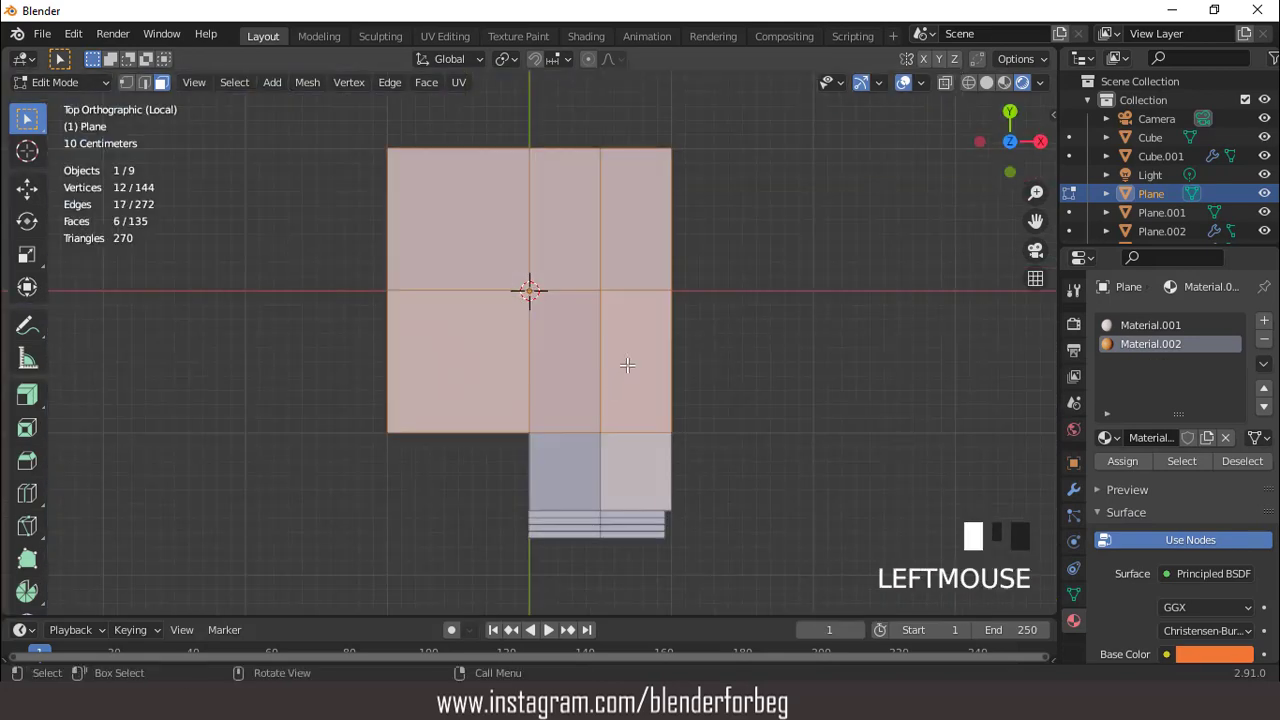
shift+click(565, 465)
middle_drag(623, 457, 681, 266)
key(ctrl+KP_Add)
key(ctrl+KP_Add)
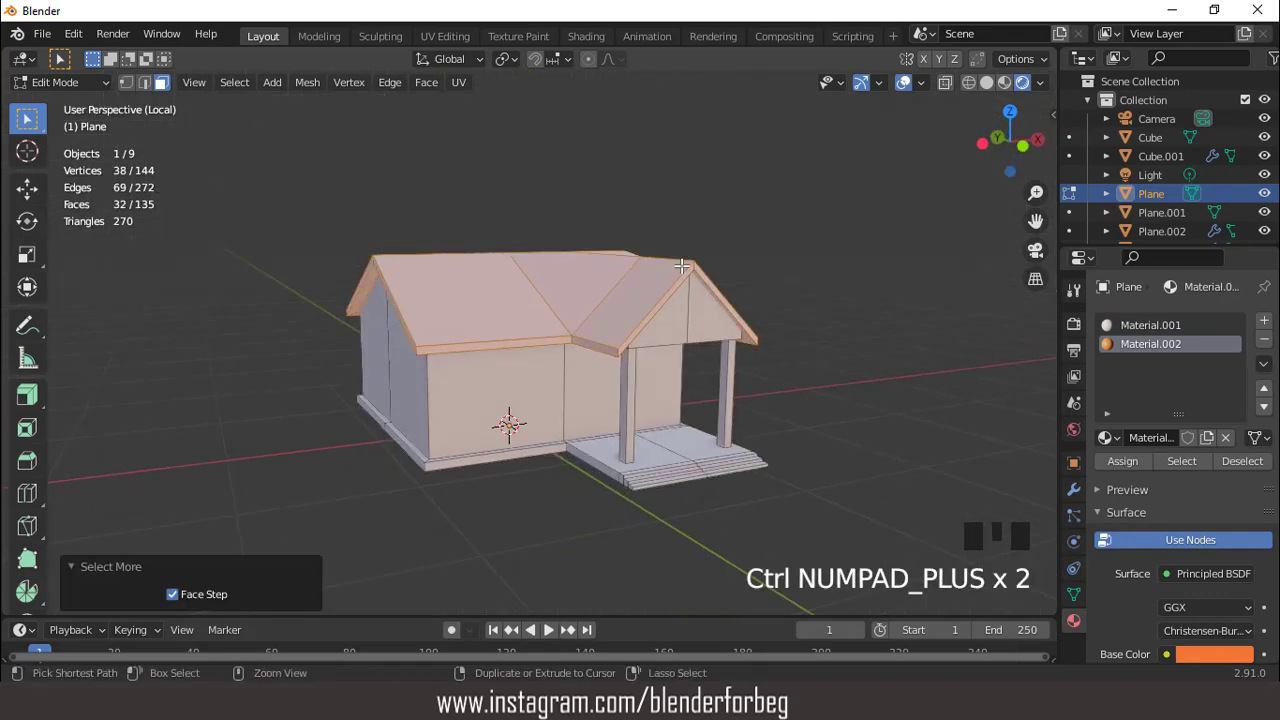
click(1122, 461)
middle_drag(606, 306, 697, 299)
scroll(600, 303, up, 2)
key(Tab)
key(KP_Divide)
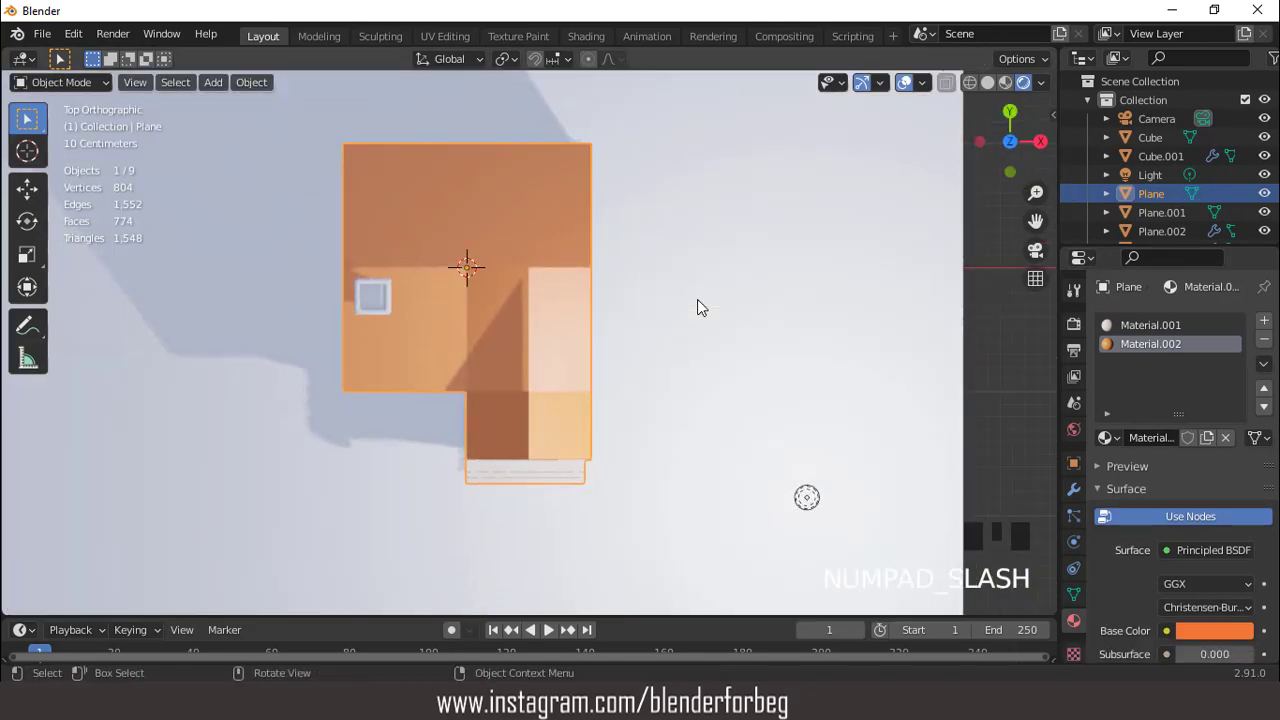
Set the roughness of the house's pale peach wall material to 1.000
scroll(697, 299, down, 3)
middle_drag(666, 255, 806, 152)
scroll(721, 193, up, 2)
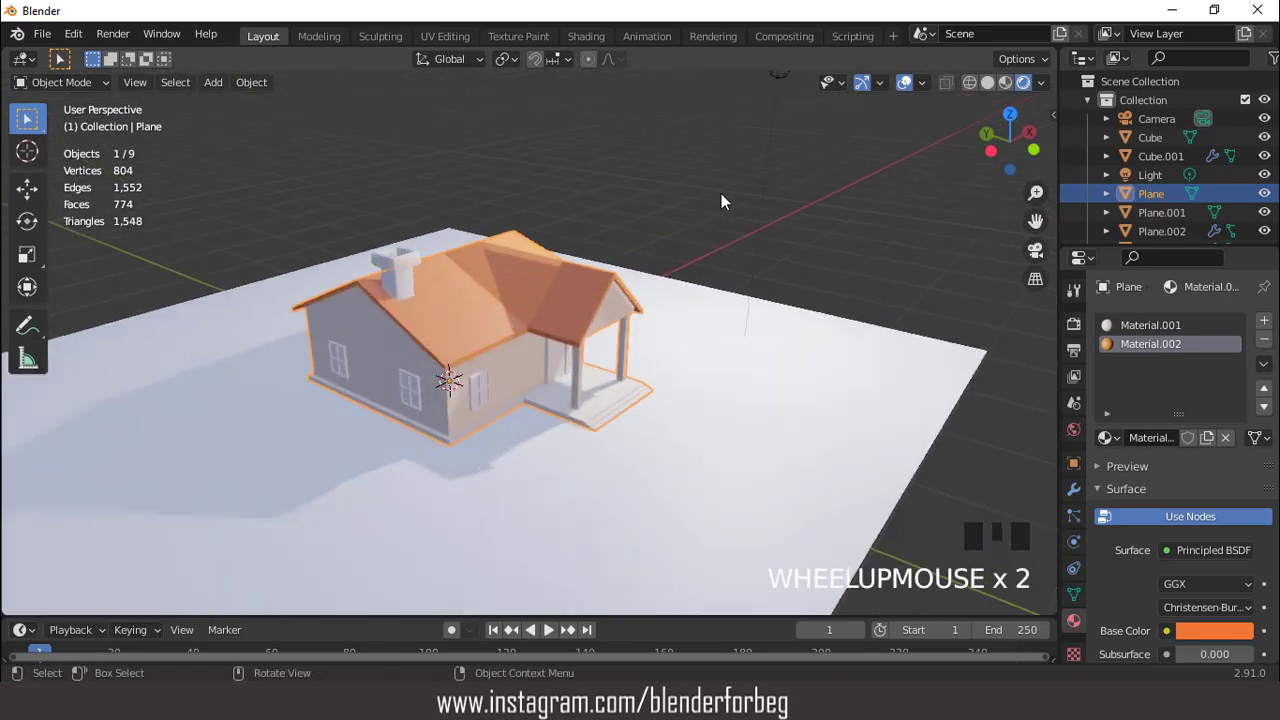
click(1130, 326)
scroll(1172, 500, down, 6)
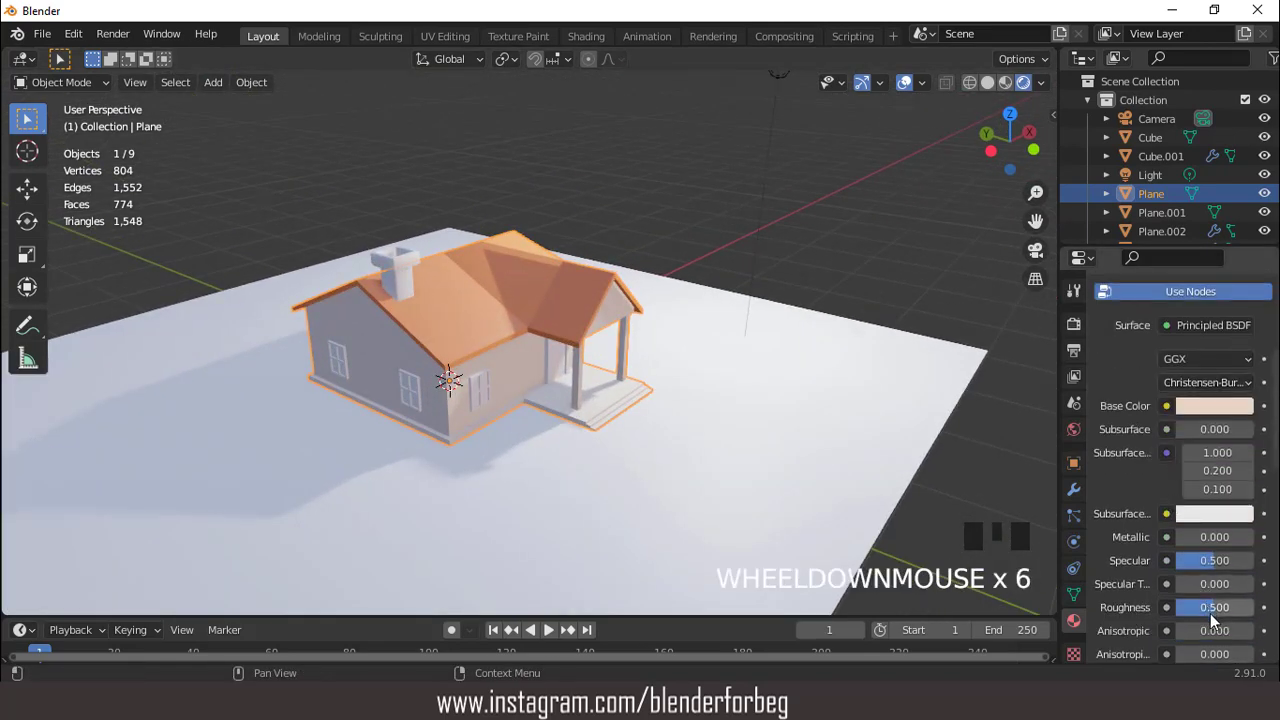
drag(1210, 607, 1250, 607)
scroll(544, 294, up, 3)
middle_drag(544, 294, 551, 262)
click(1135, 524)
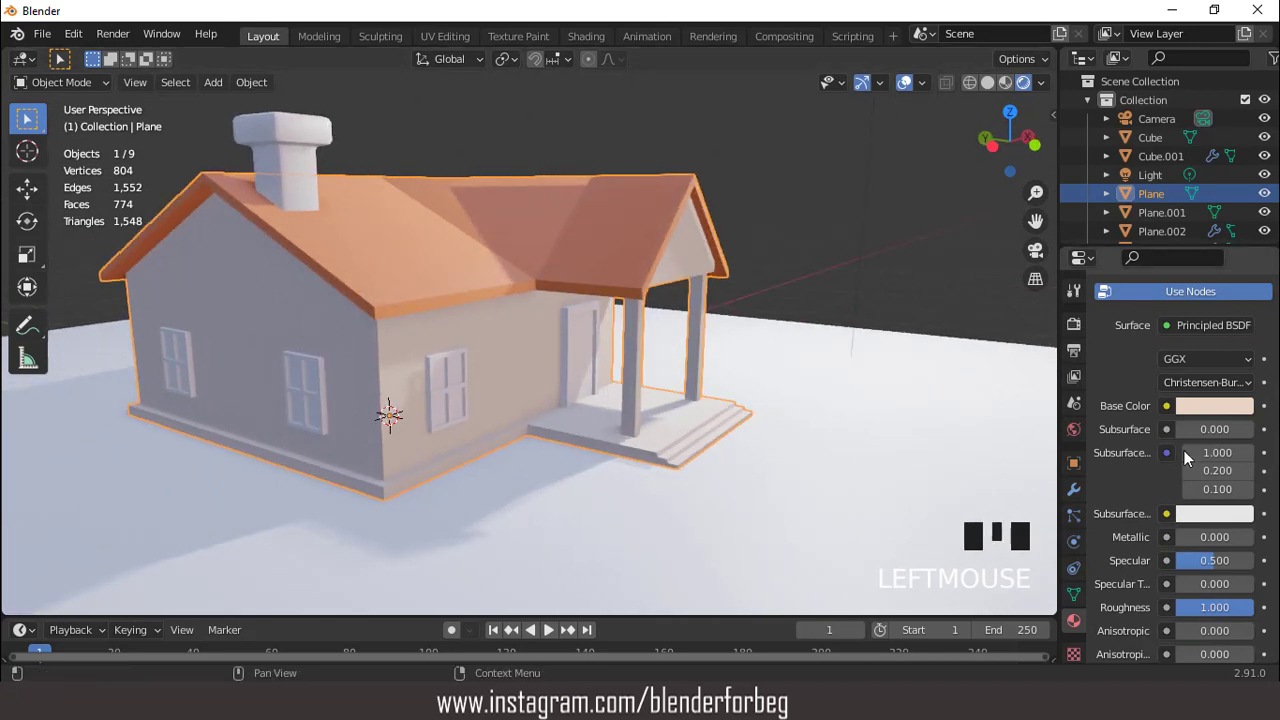
Set the roughness of the orange roof material to 0.774
scroll(1184, 450, up, 7)
click(1145, 343)
scroll(1194, 500, down, 8)
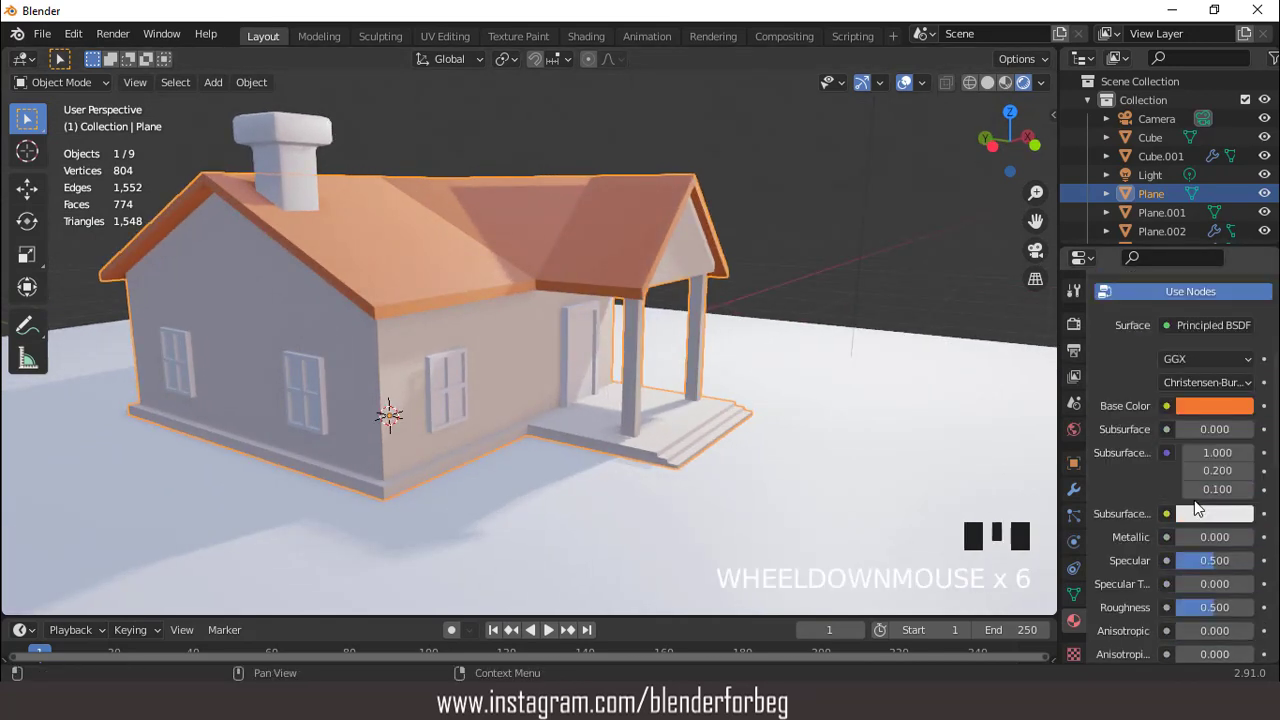
click(1207, 533)
drag(1207, 533, 1214, 533)
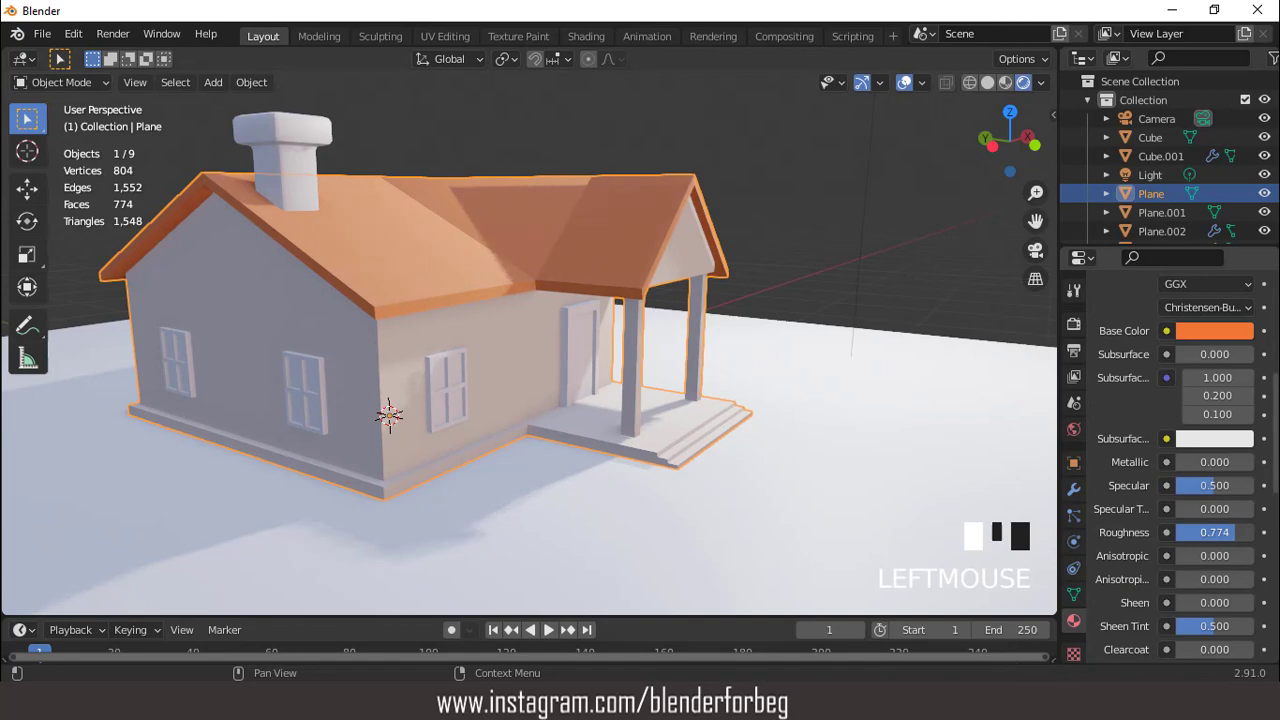
Give the window on the porch-side wall the existing orange material, Material.002
middle_drag(833, 424, 532, 355)
scroll(529, 356, up, 2)
click(477, 365)
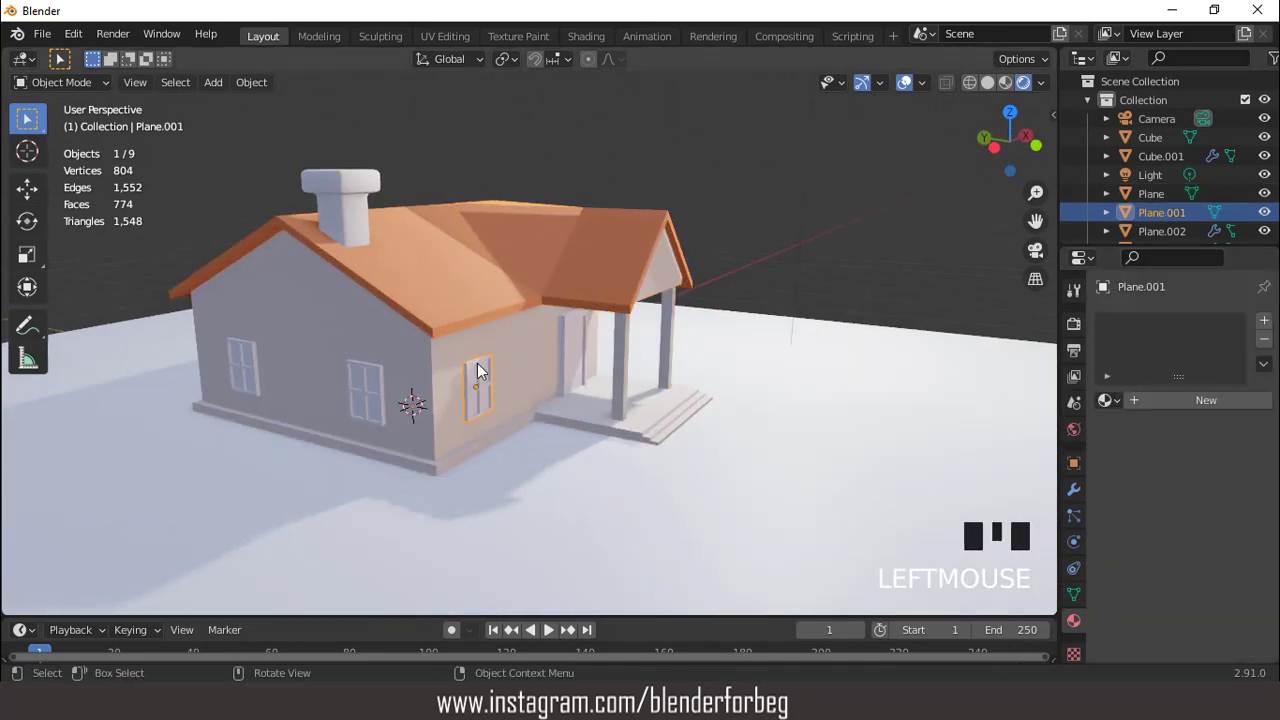
click(1198, 401)
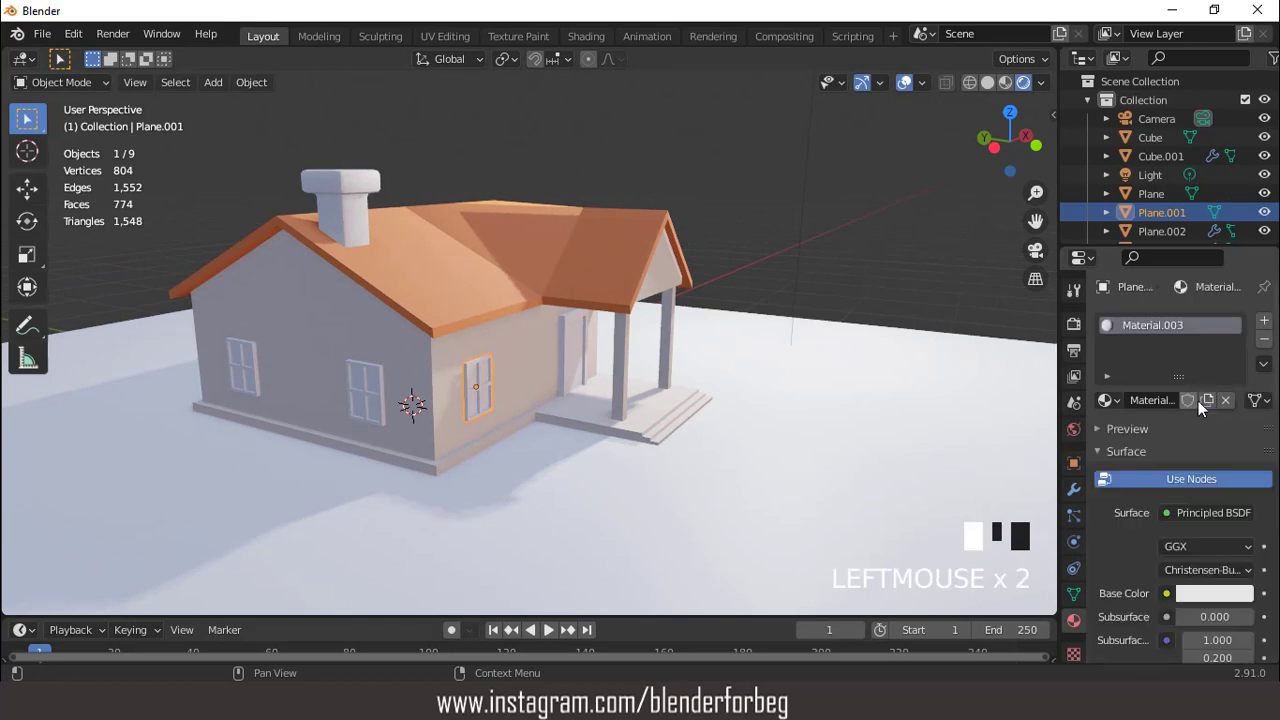
click(1108, 400)
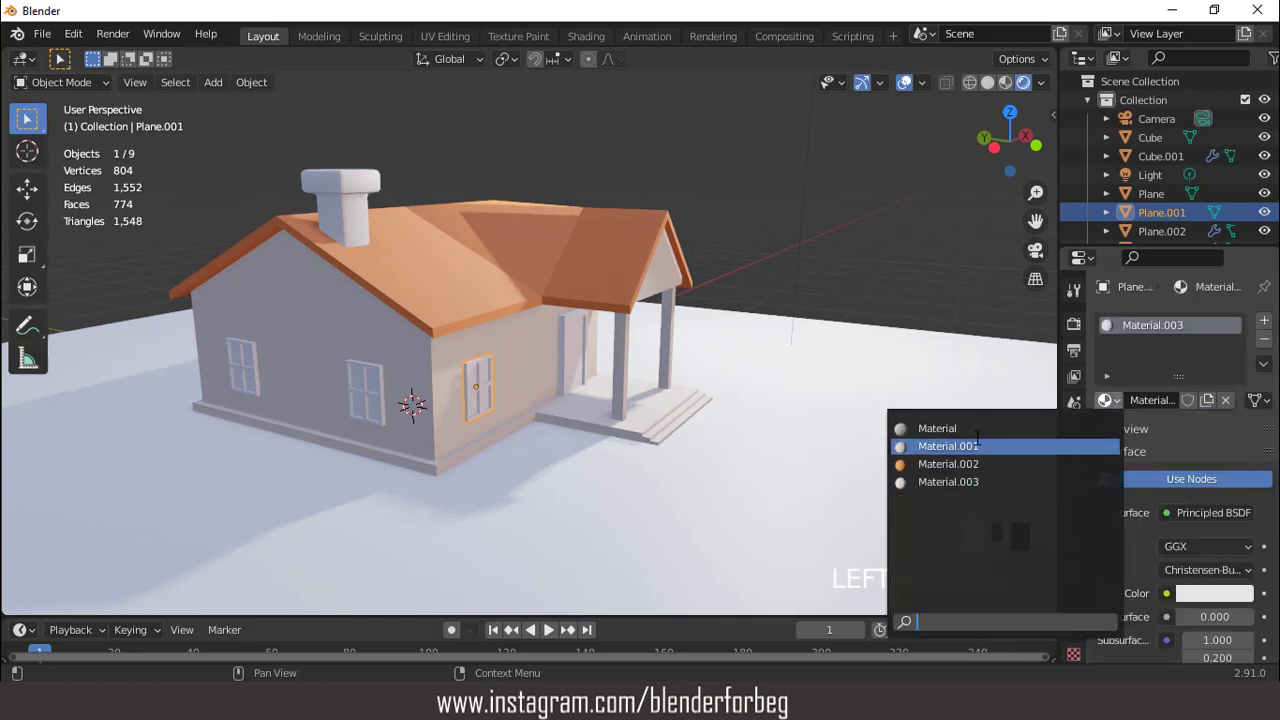
click(955, 464)
Add a second material to the porch-side window with a black base color
click(1265, 320)
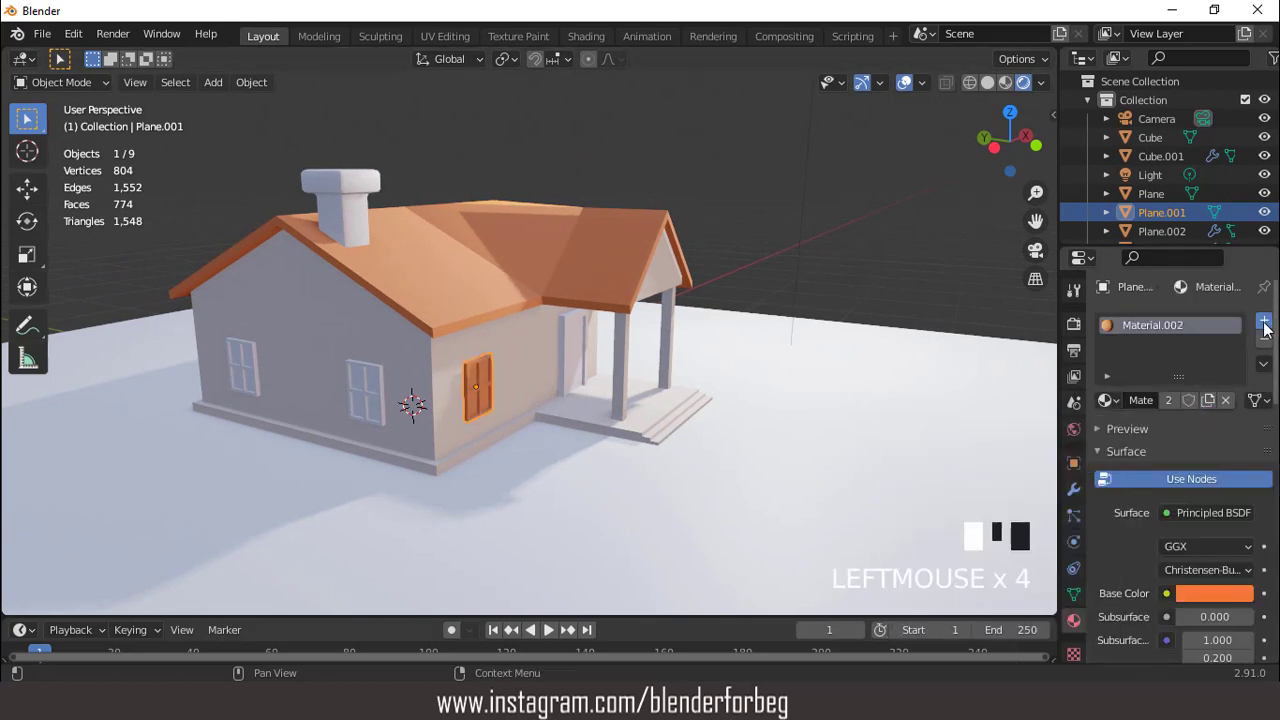
click(1180, 435)
click(1216, 632)
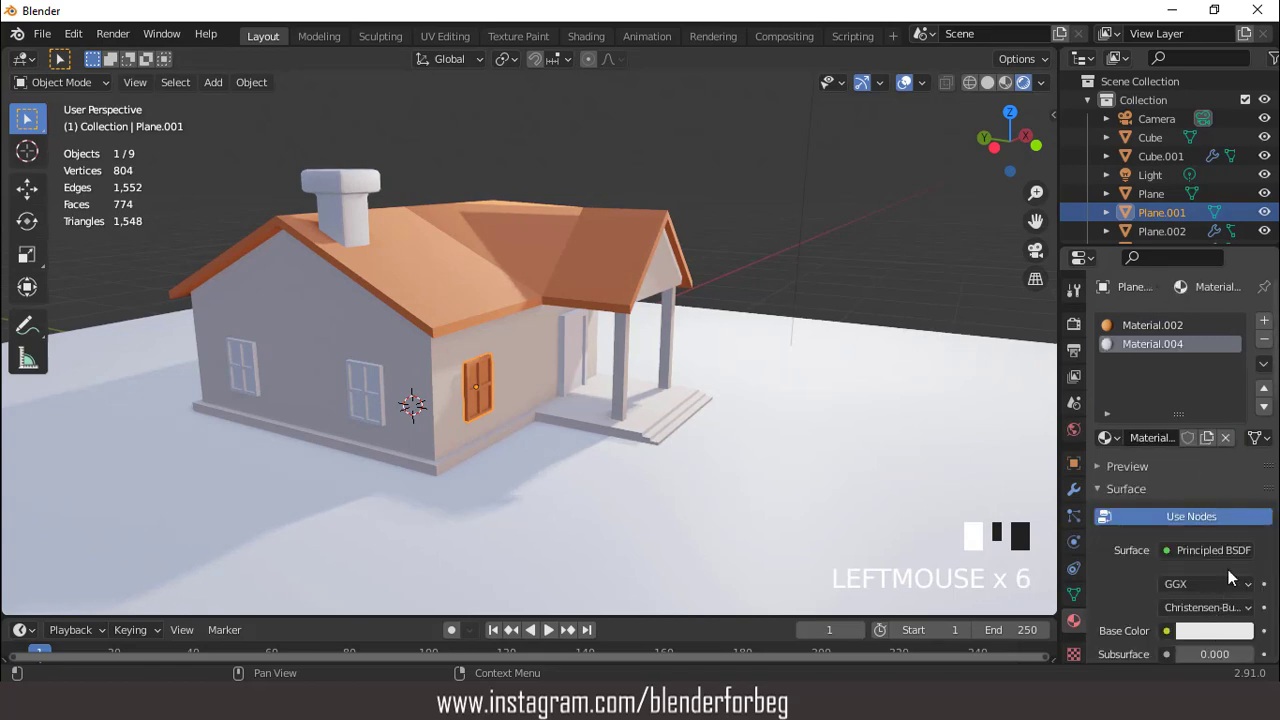
scroll(1240, 430, down, 10)
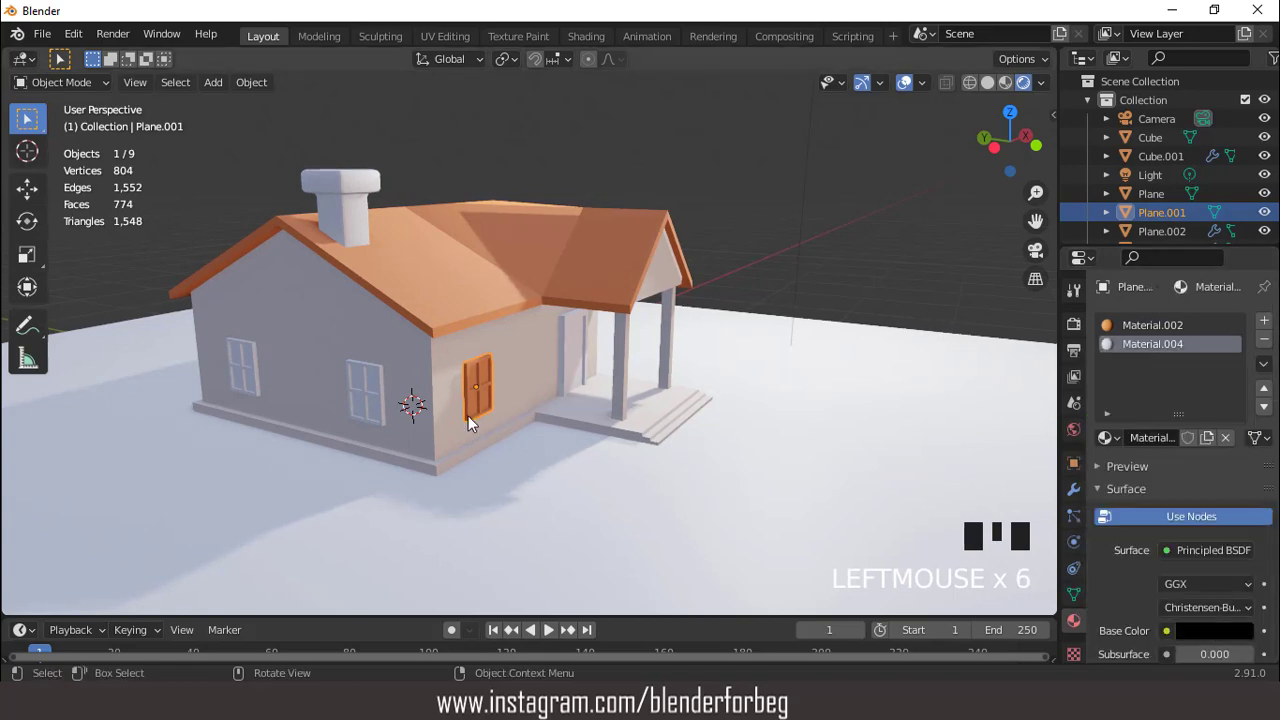
Assign the black material to the porch-side window's four pane faces
scroll(485, 402, up, 3)
key(Tab)
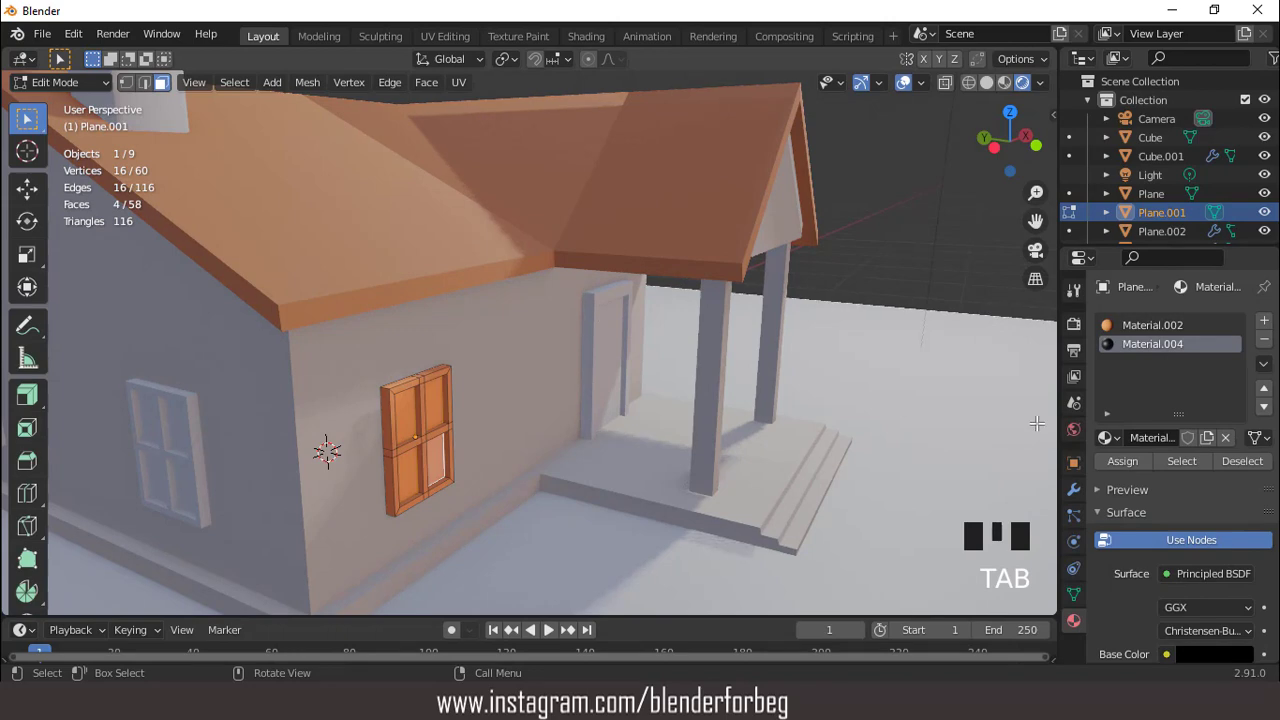
click(1118, 458)
scroll(569, 403, down, 2)
key(Tab)
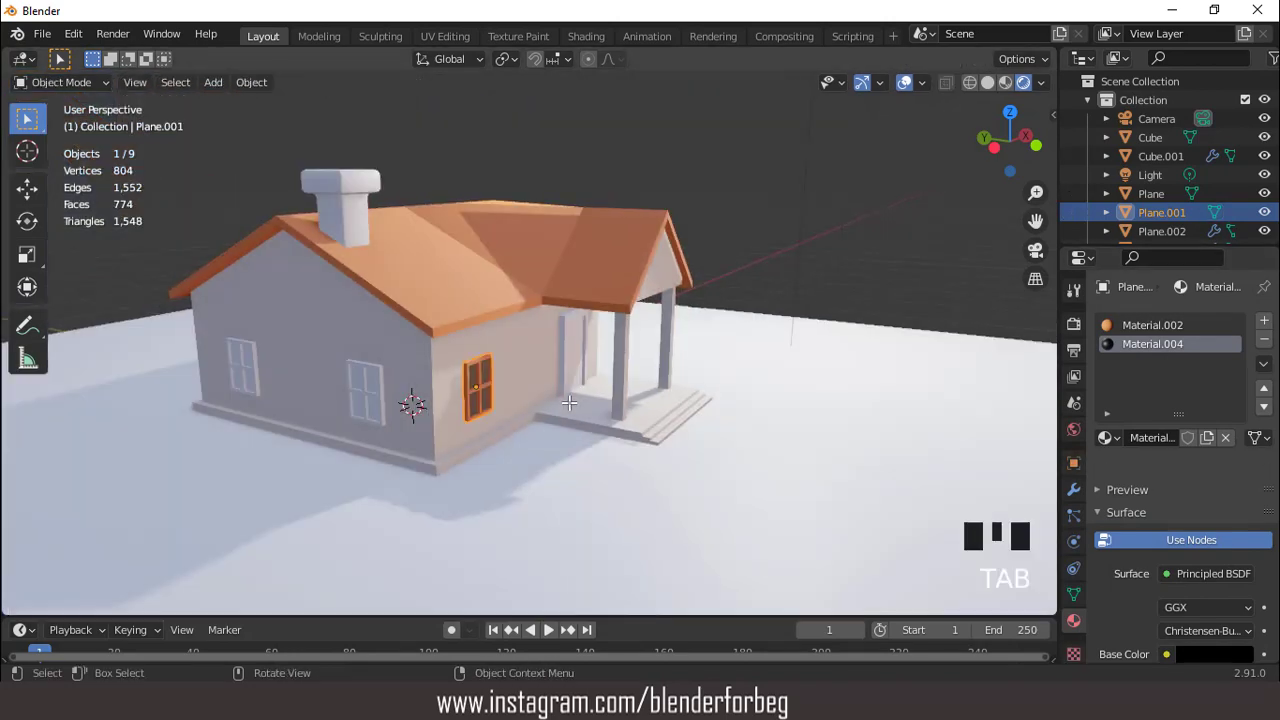
Link the porch-side window's materials to the windows on the other walls
middle_drag(534, 369, 662, 401)
click(664, 396)
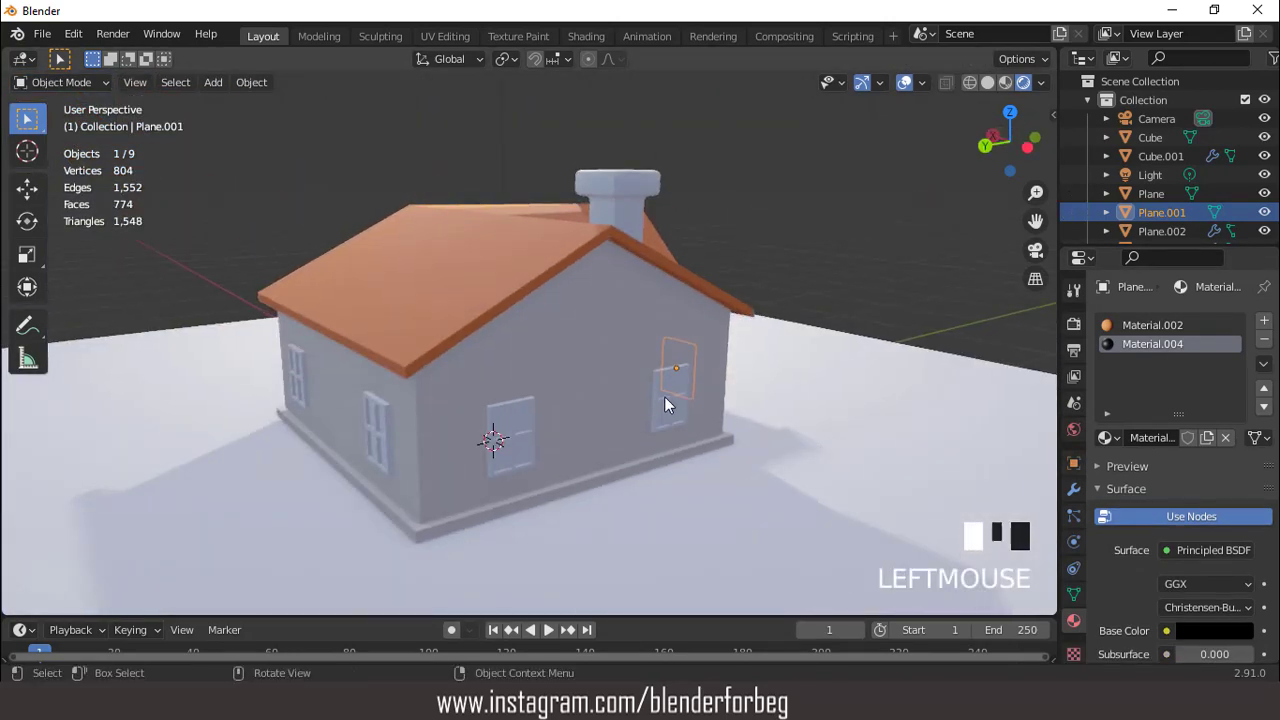
shift+click(382, 409)
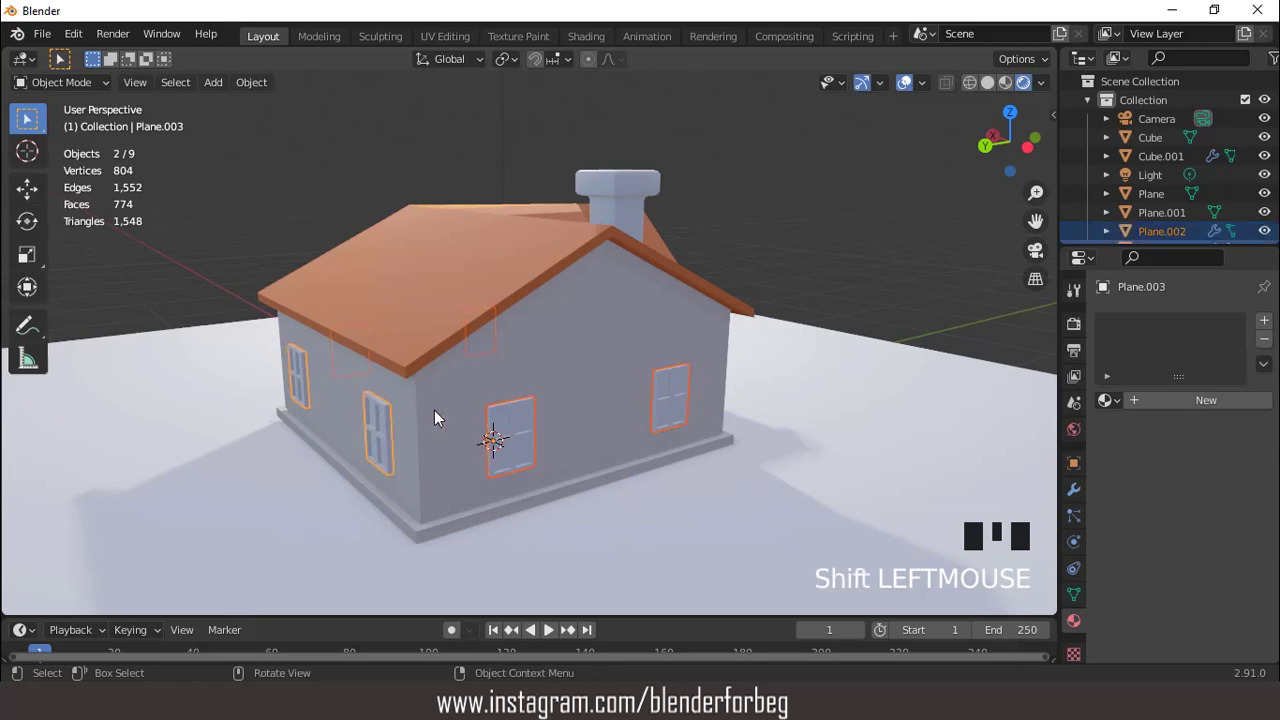
middle_drag(434, 410, 450, 386)
shift+click(477, 369)
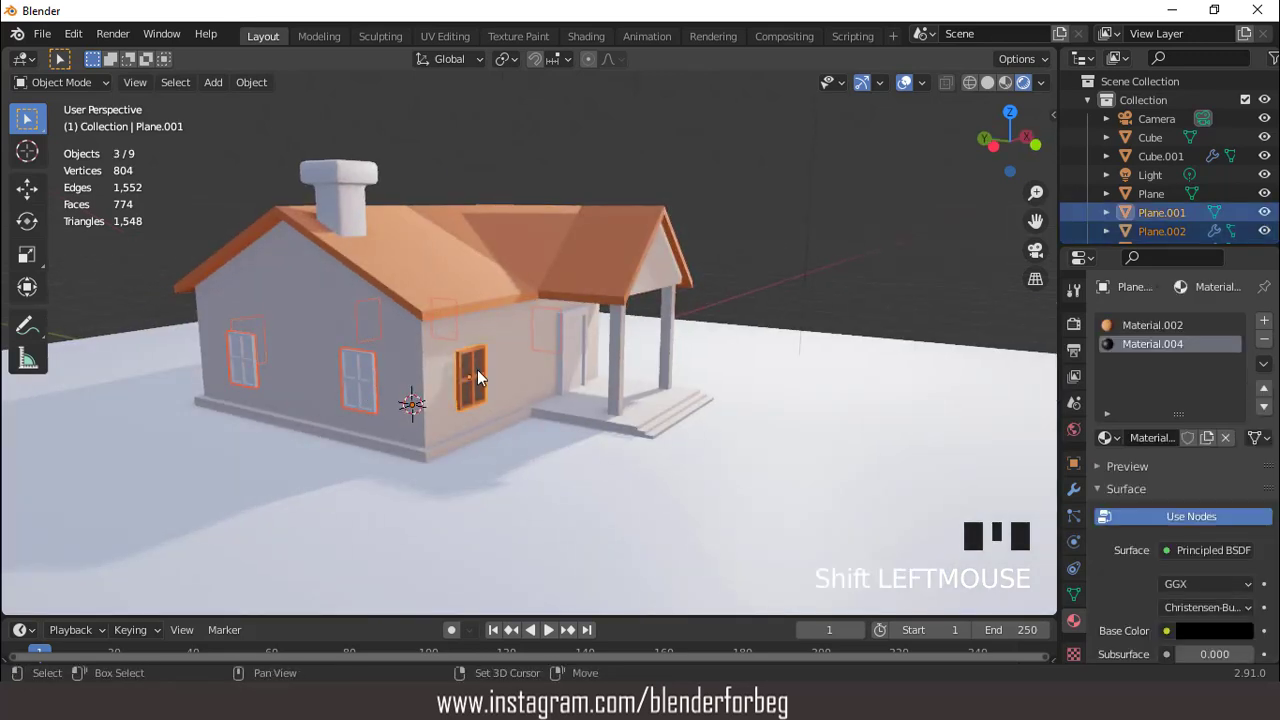
key(ctrl+l)
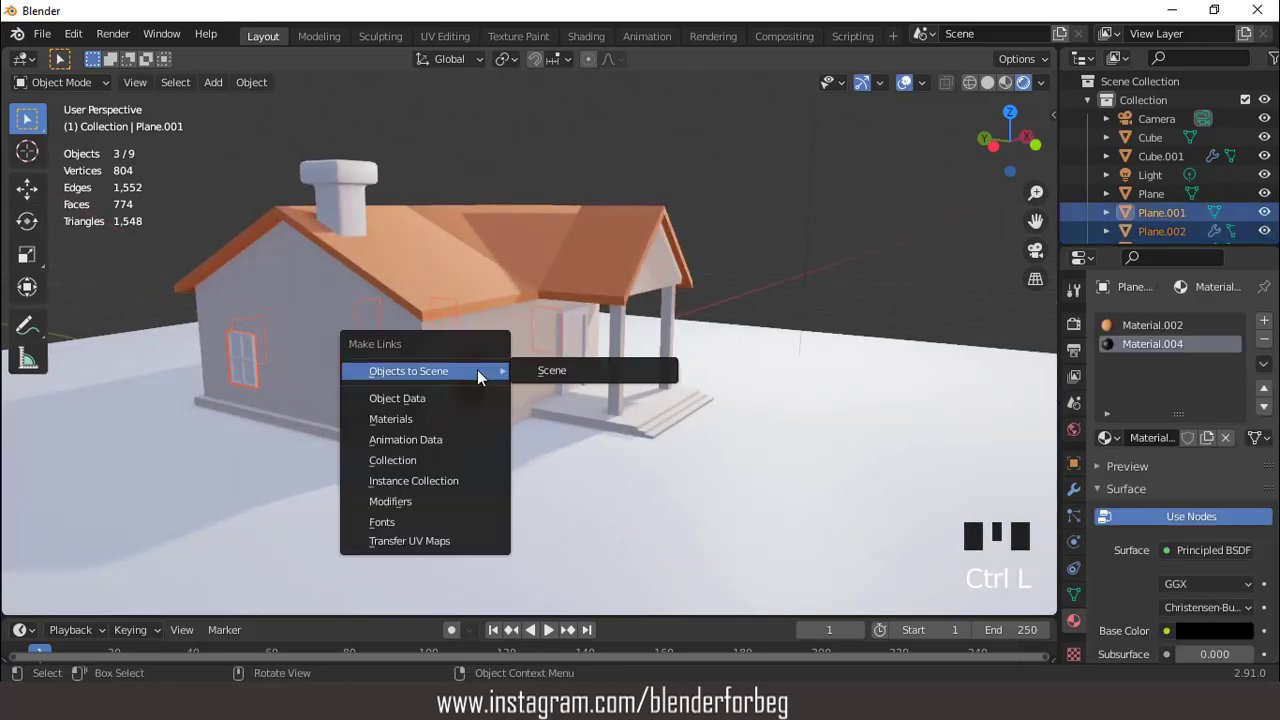
click(432, 413)
Assign the black Material.004 to the four pane faces of the gable-wall window below the chimney
middle_drag(432, 413, 571, 372)
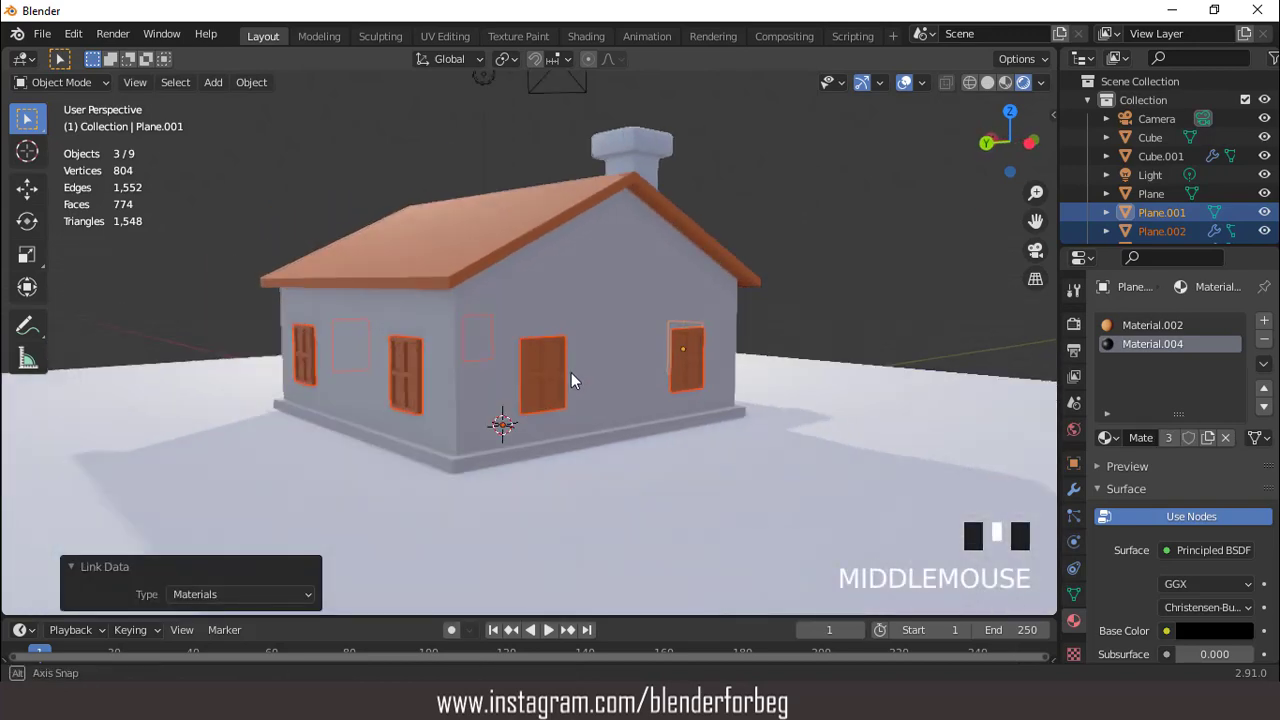
click(553, 365)
scroll(553, 365, up, 2)
key(Tab)
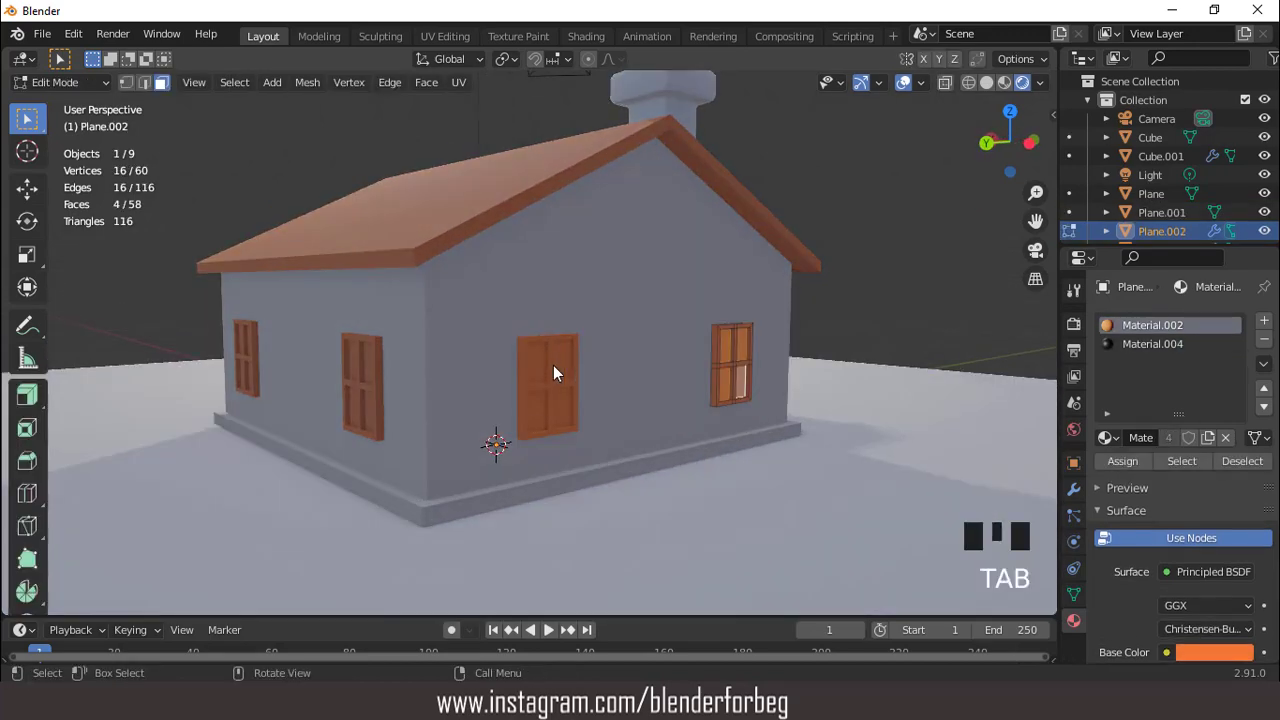
click(1151, 346)
click(1124, 461)
click(1124, 461)
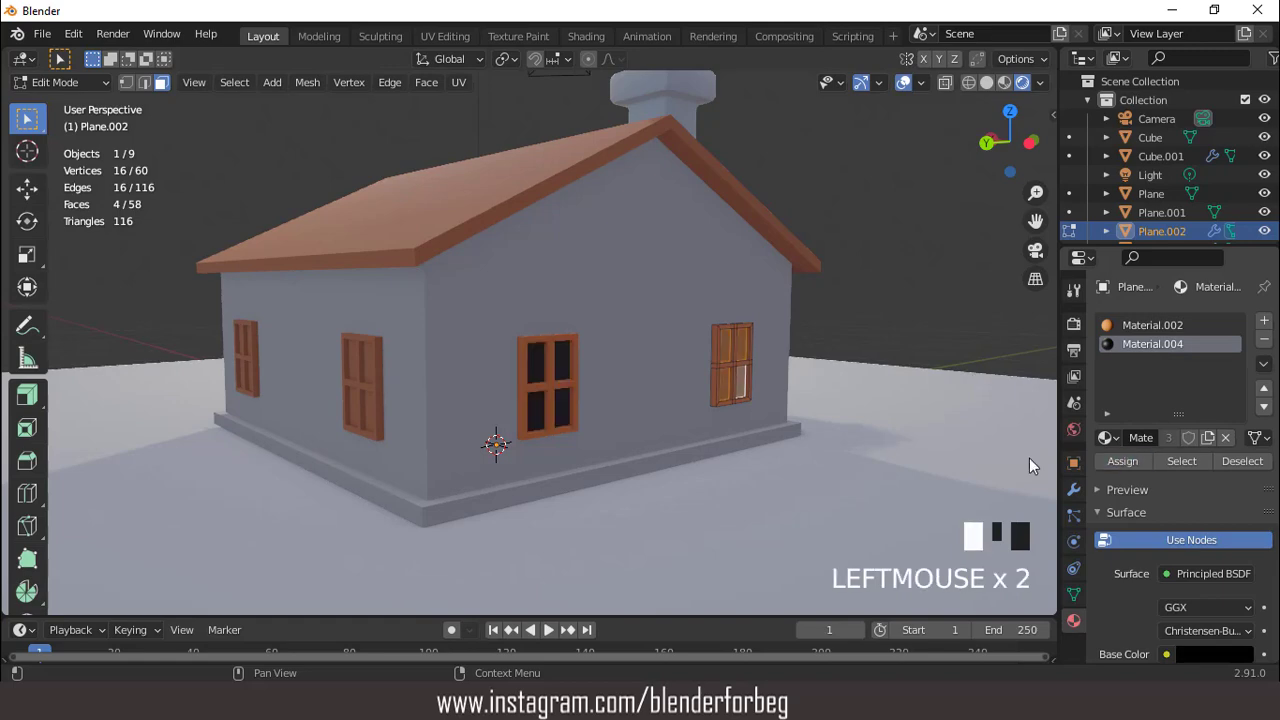
middle_drag(623, 394, 651, 400)
key(Tab)
Assign the black Material.004 to the four pane faces of the rear-wall window
click(663, 358)
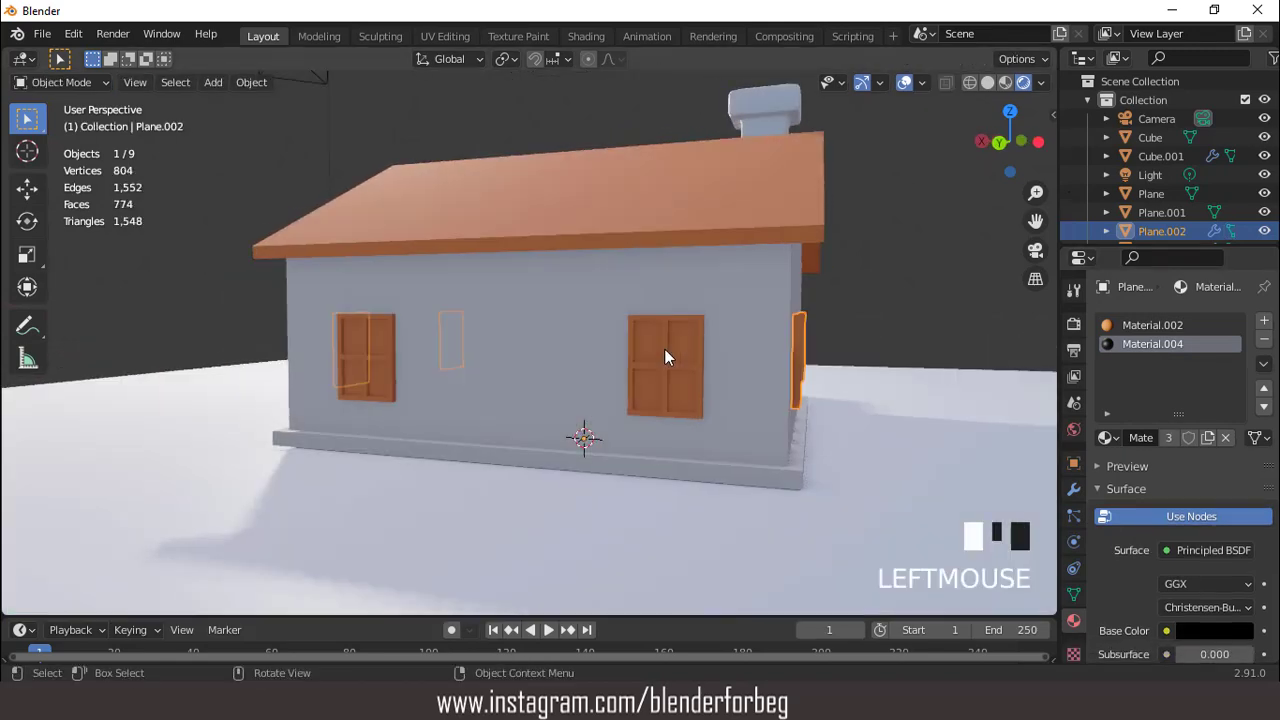
key(Tab)
click(1130, 345)
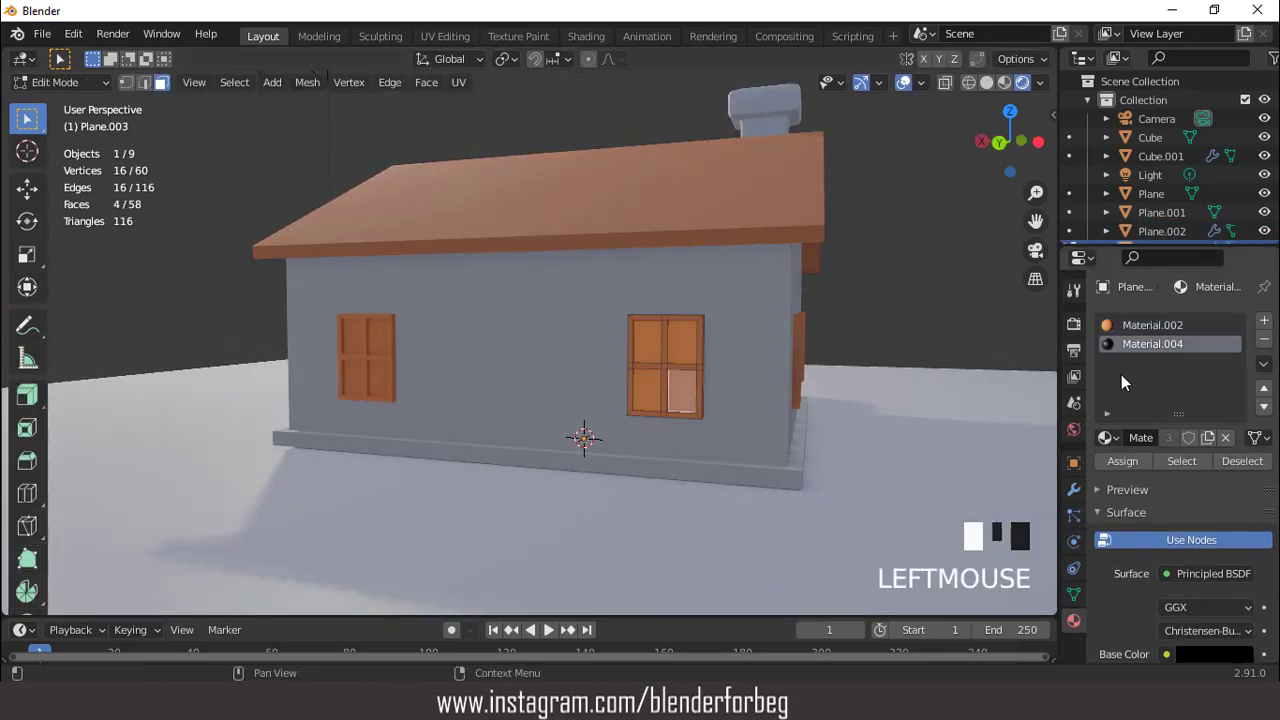
click(1122, 461)
middle_drag(771, 366, 445, 363)
scroll(511, 366, up, 2)
key(Tab)
scroll(445, 368, up, 2)
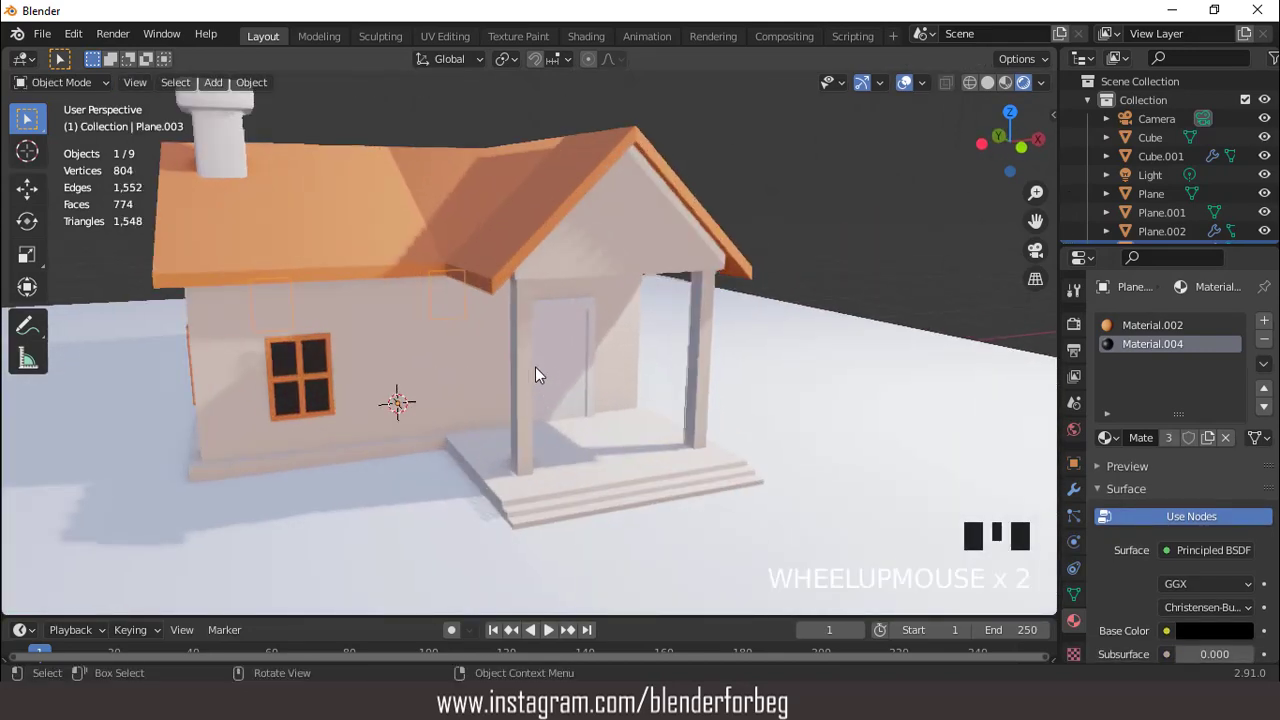
Give the porch door a new material with a dark red base color
click(590, 333)
mouse_move(591, 343)
middle_down()
mouse_move(631, 360)
mouse_move(606, 350)
middle_up()
click(1193, 400)
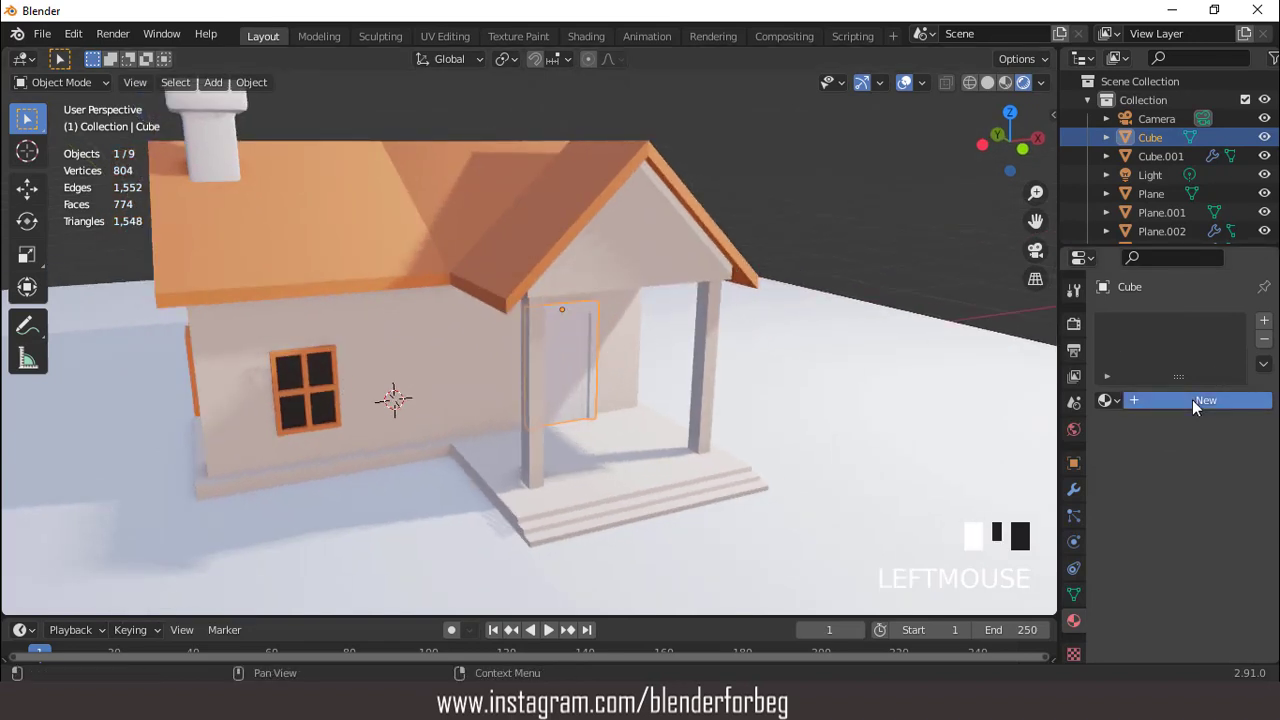
click(1214, 593)
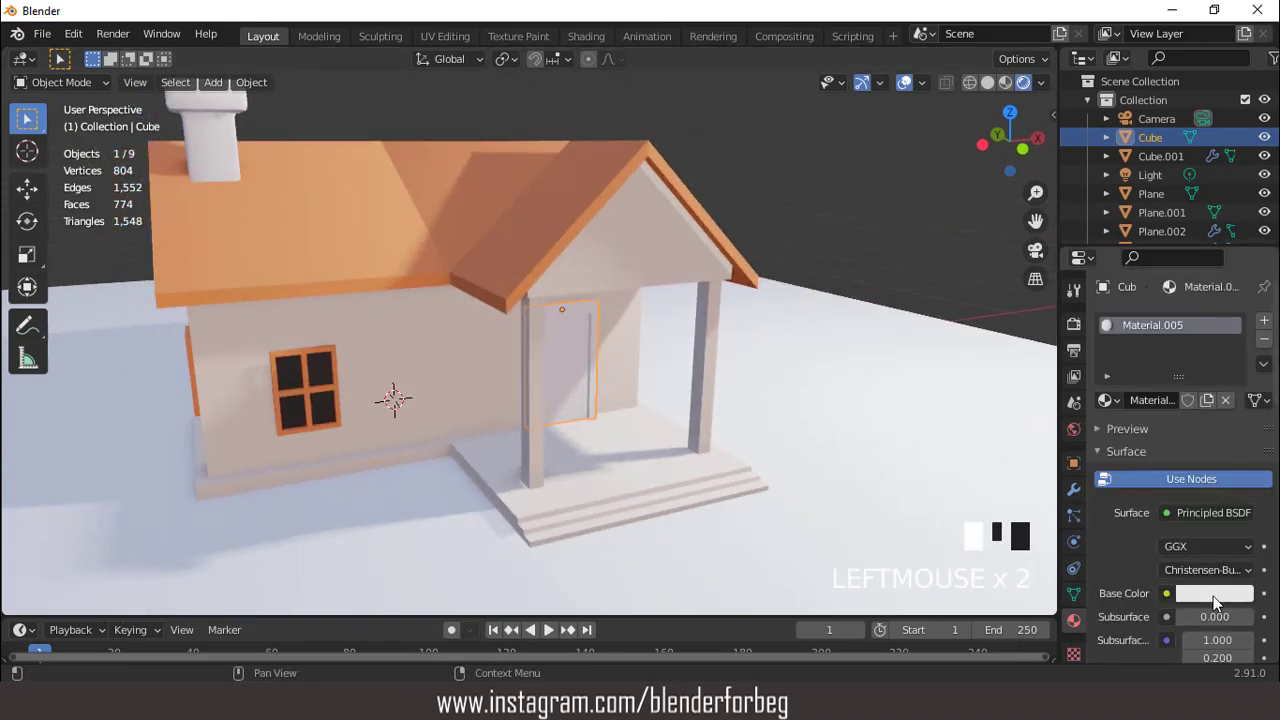
click(1155, 450)
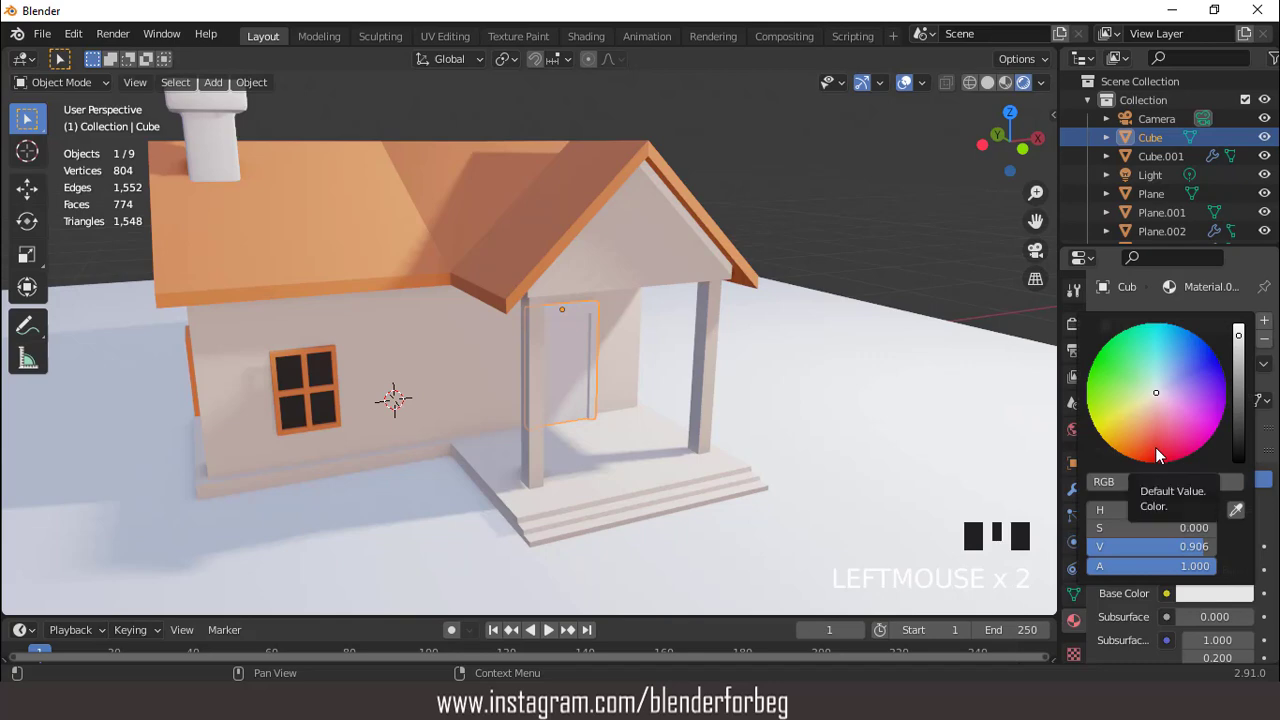
drag(1241, 358, 1184, 404)
scroll(587, 368, up, 3)
scroll(635, 345, down, 3)
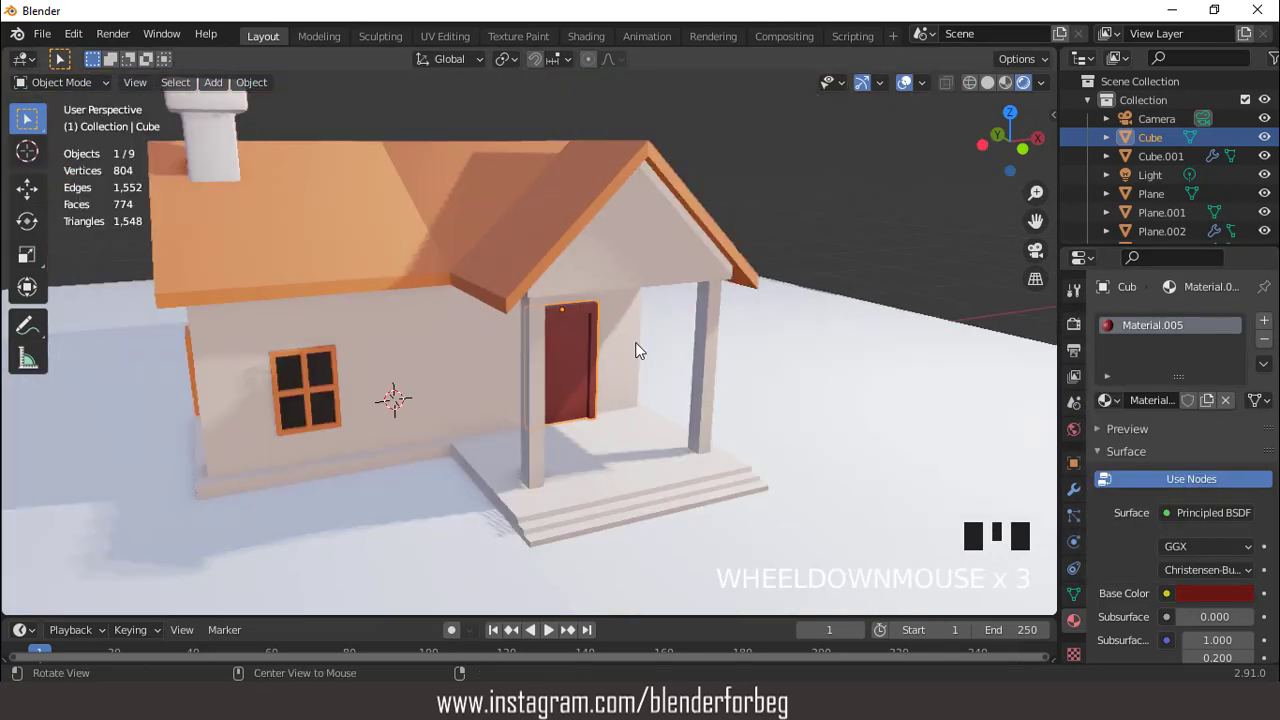
Give the ground plane a new material with a gray base color and a roughness of 1.000
middle_drag(635, 345, 523, 350)
scroll(629, 343, down, 3)
scroll(623, 359, down, 4)
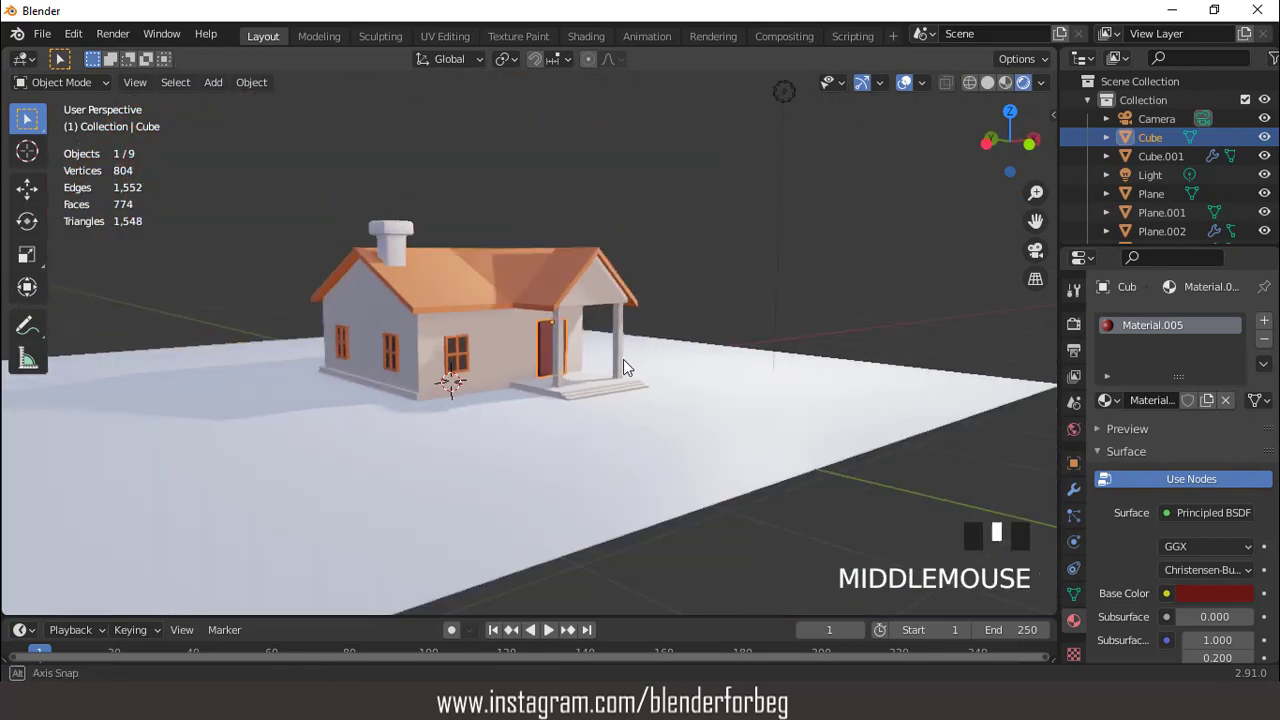
middle_drag(623, 359, 686, 374)
click(700, 380)
click(1202, 401)
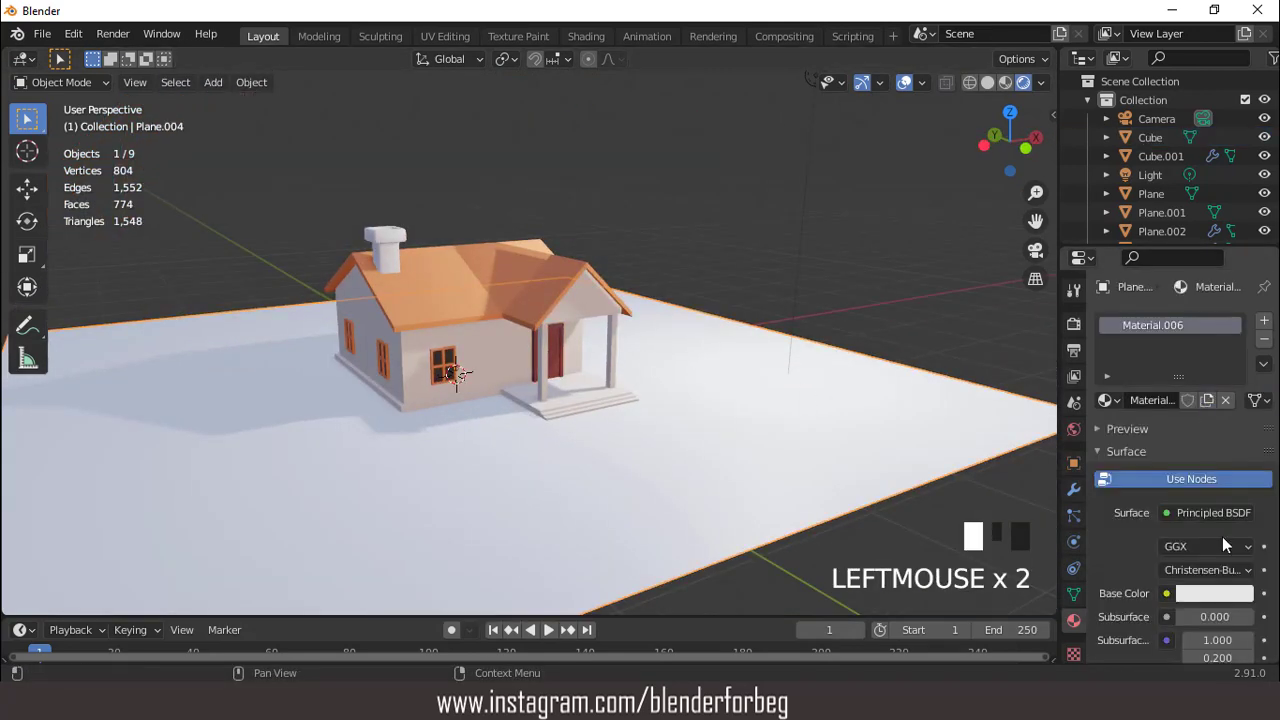
click(1230, 594)
drag(1240, 345, 1240, 404)
scroll(1150, 495, down, 6)
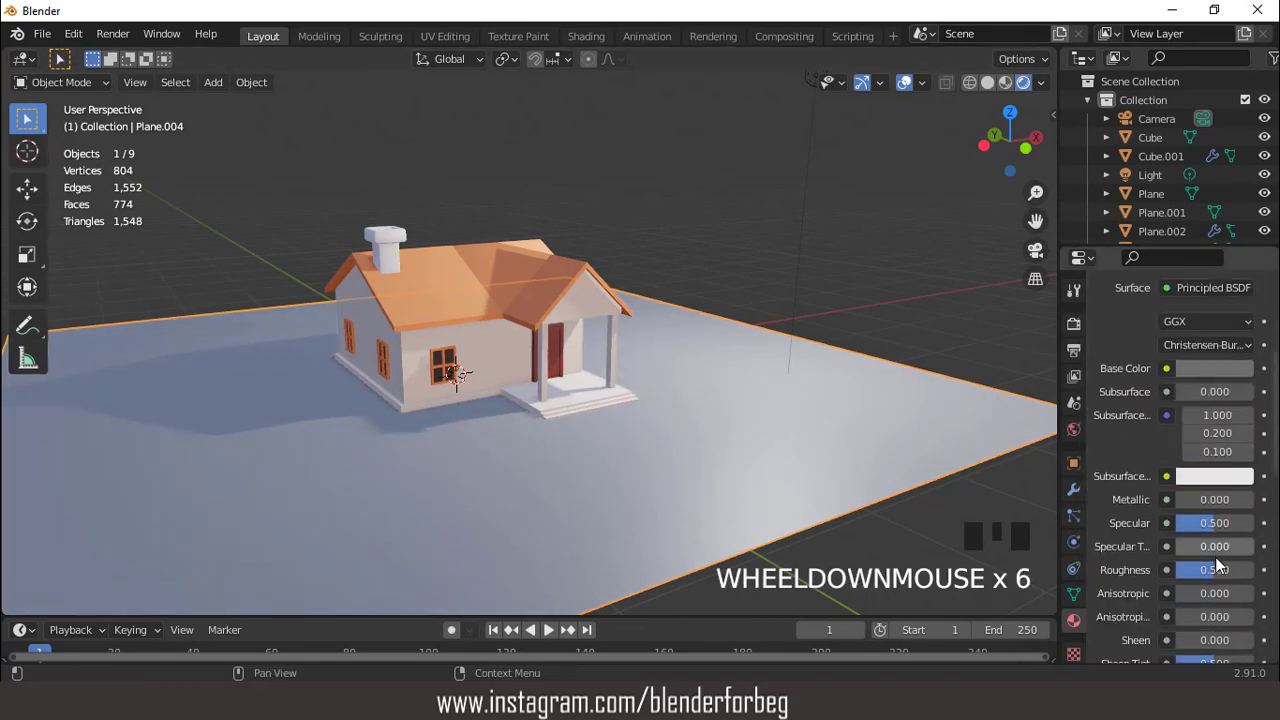
drag(1205, 569, 1255, 569)
scroll(680, 366, down, 3)
Scale the ground plane up by a factor of 9
mouse_move(680, 366)
middle_down()
mouse_move(694, 394)
mouse_move(686, 363)
middle_up()
scroll(602, 265, up, 3)
middle_drag(602, 265, 627, 304)
key(s)
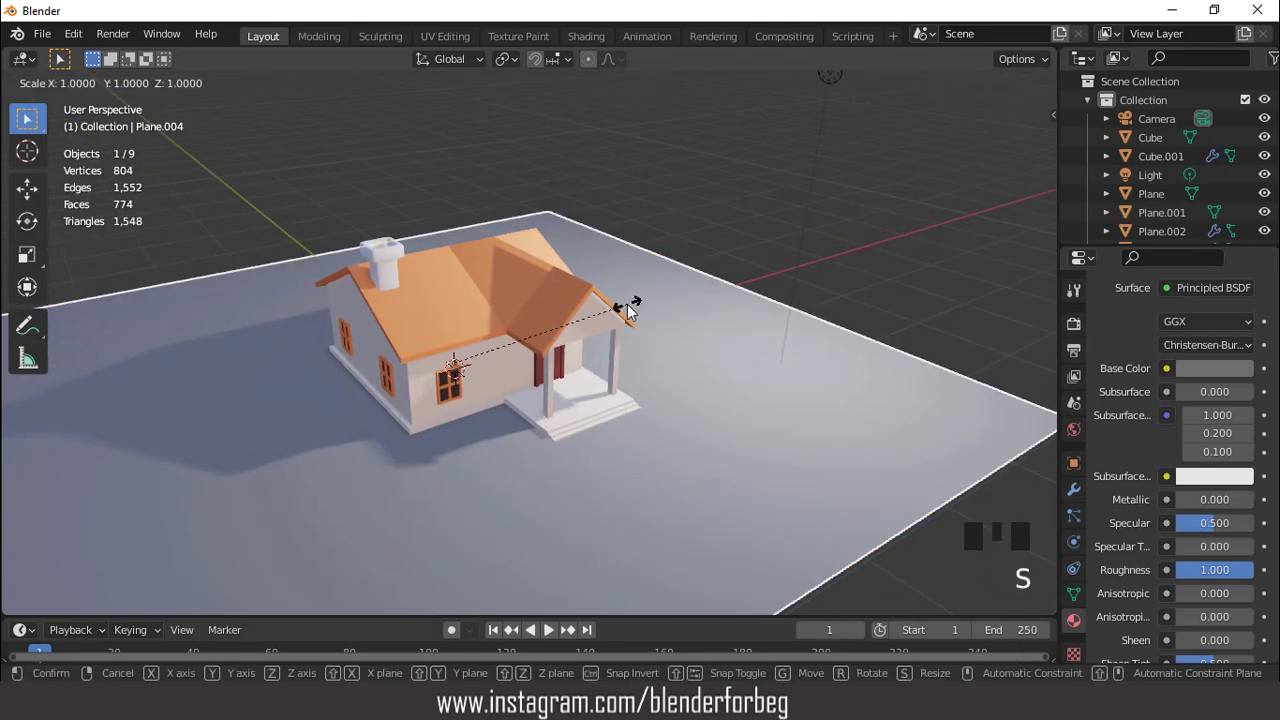
key(9)
key(Return)
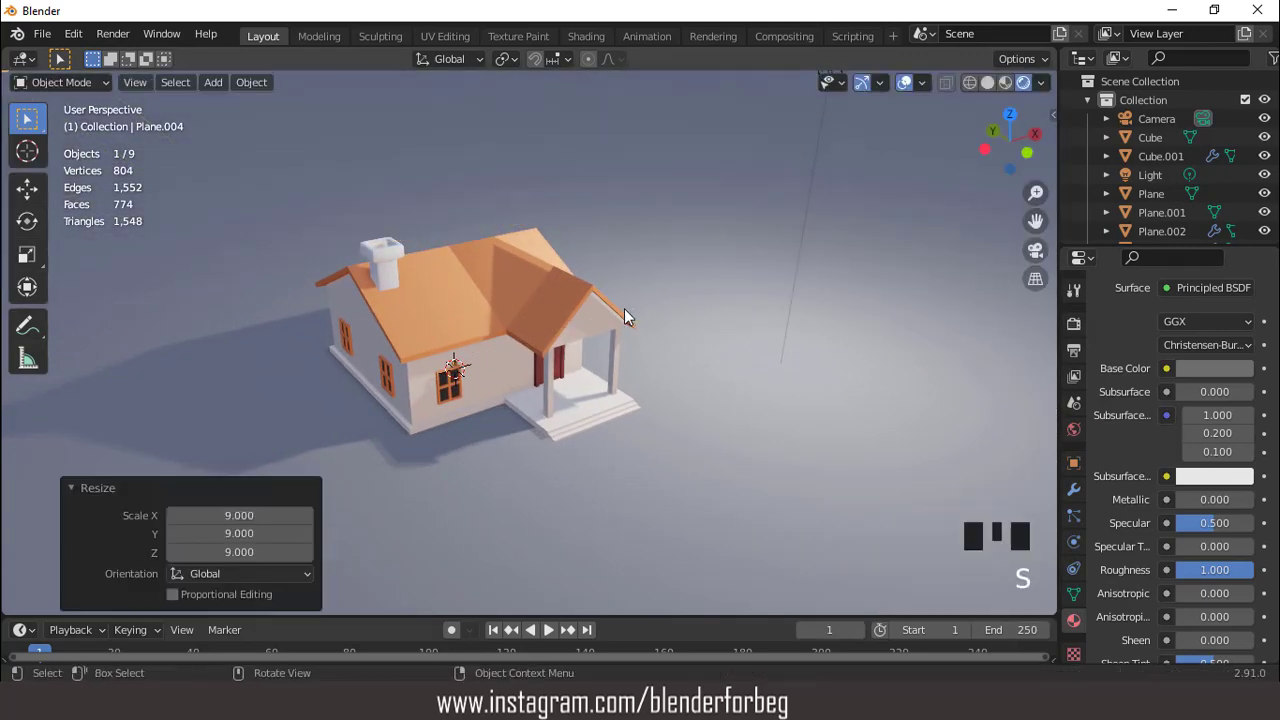
Align the scene camera to a raised view of the house and its surrounding ground
middle_drag(624, 308, 643, 242)
key(alt+KP_0)
scroll(566, 257, down, 3)
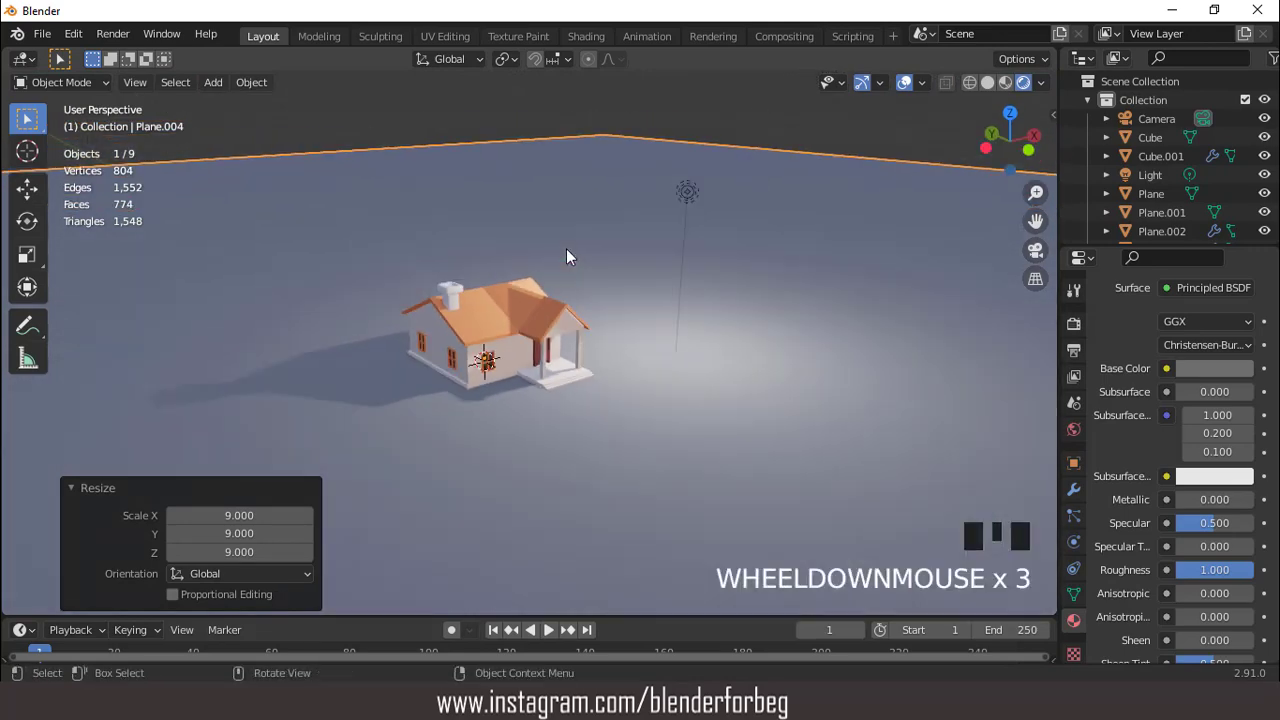
key(ctrl+alt+KP_0)
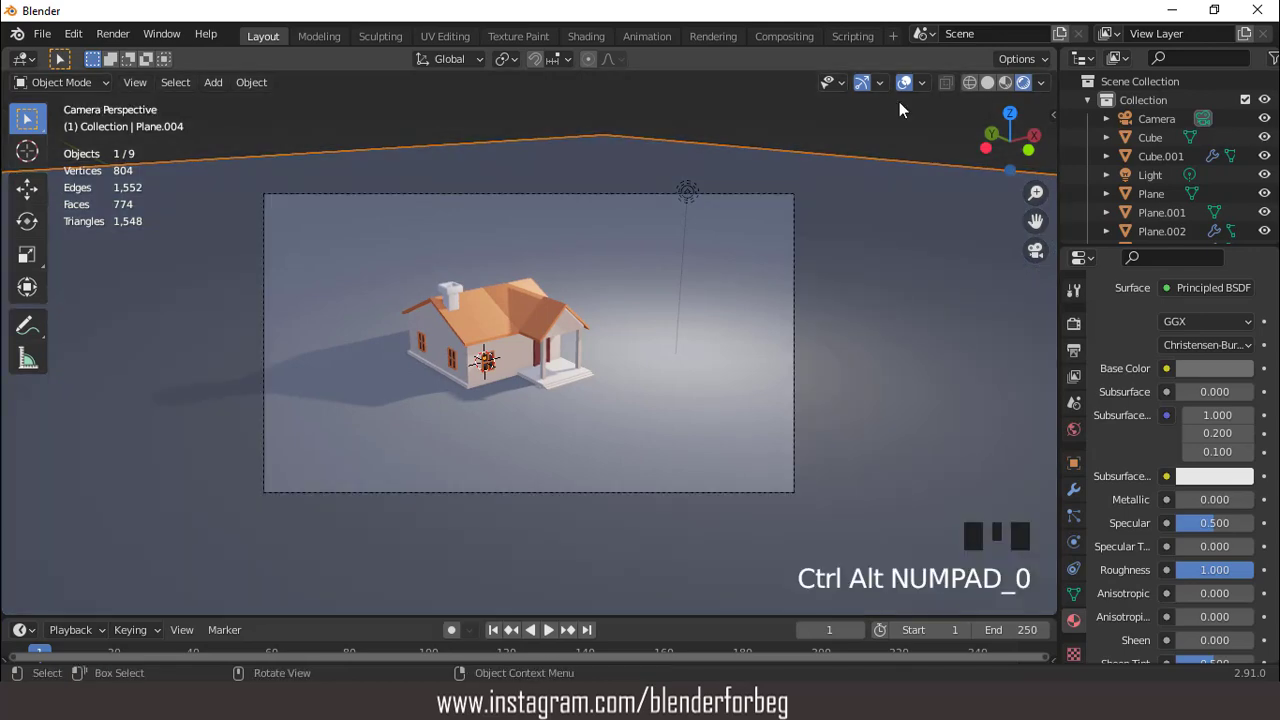
Move the camera about -0.49 m in X, 0.40 m in Y and 0.05 m in Z, and set its focal length to 98 mm
click(1157, 119)
scroll(592, 198, up, 1)
key(g)
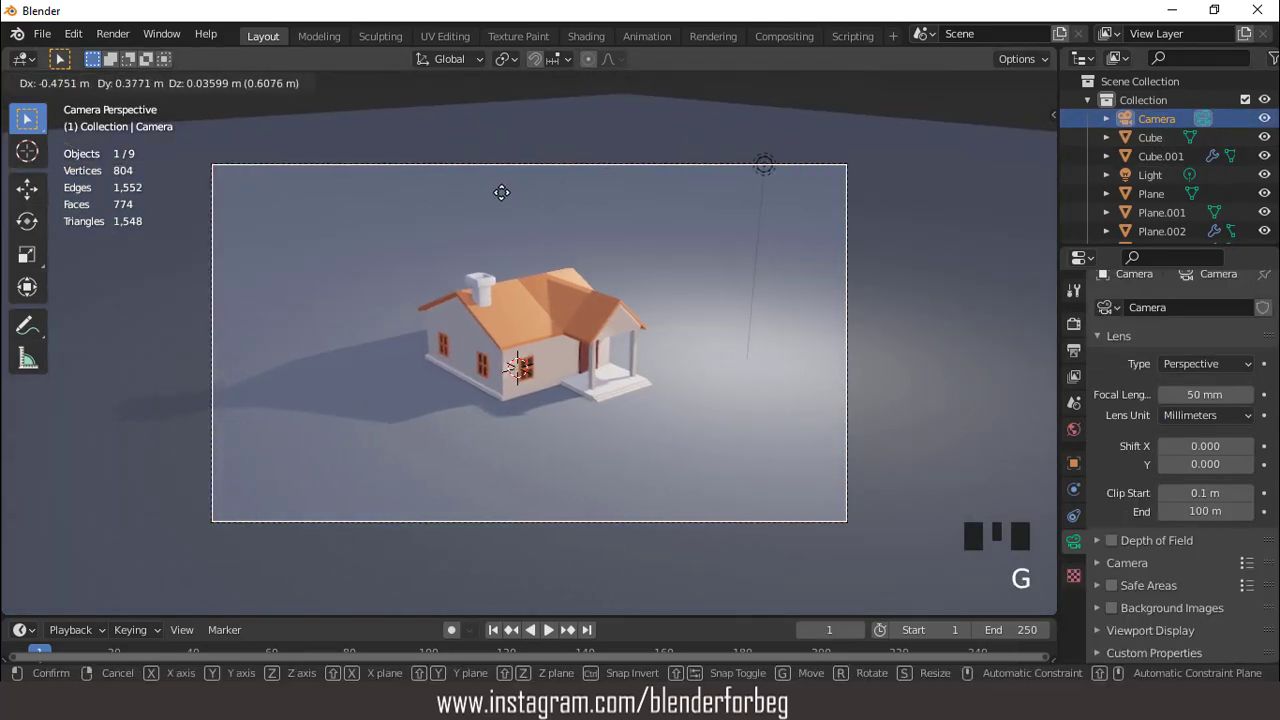
click(499, 189)
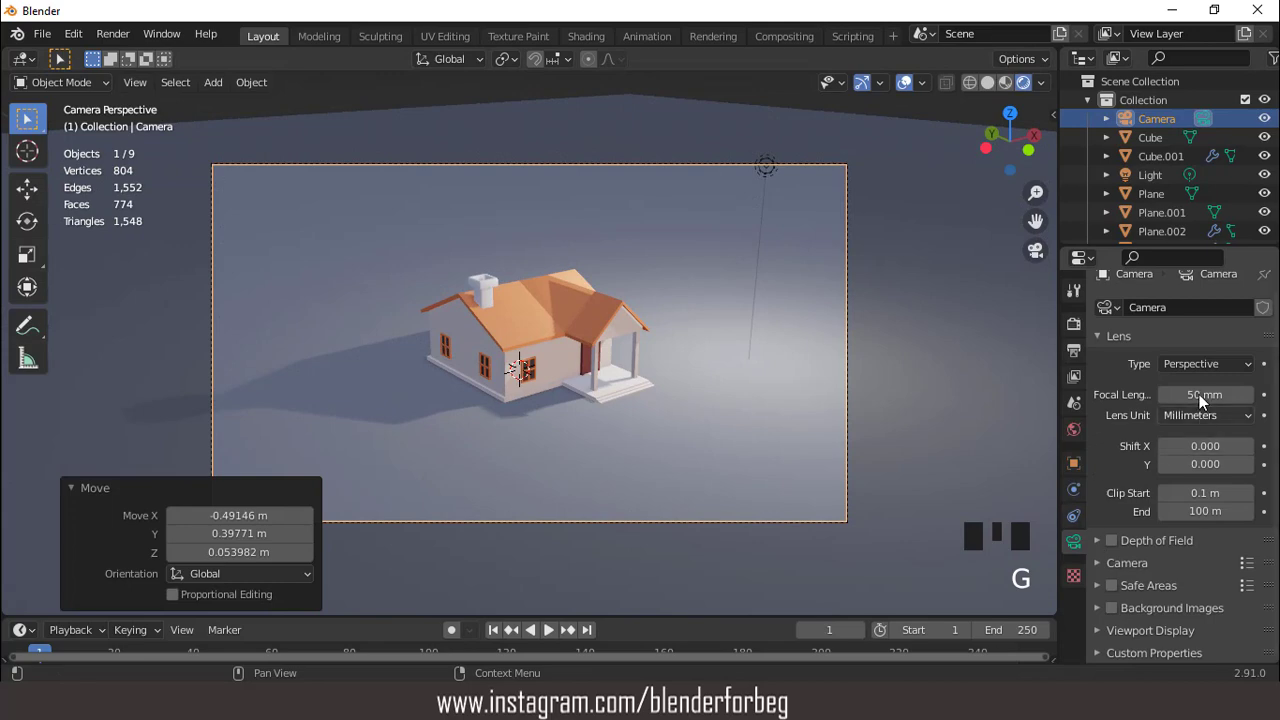
drag(1205, 394, 1262, 394)
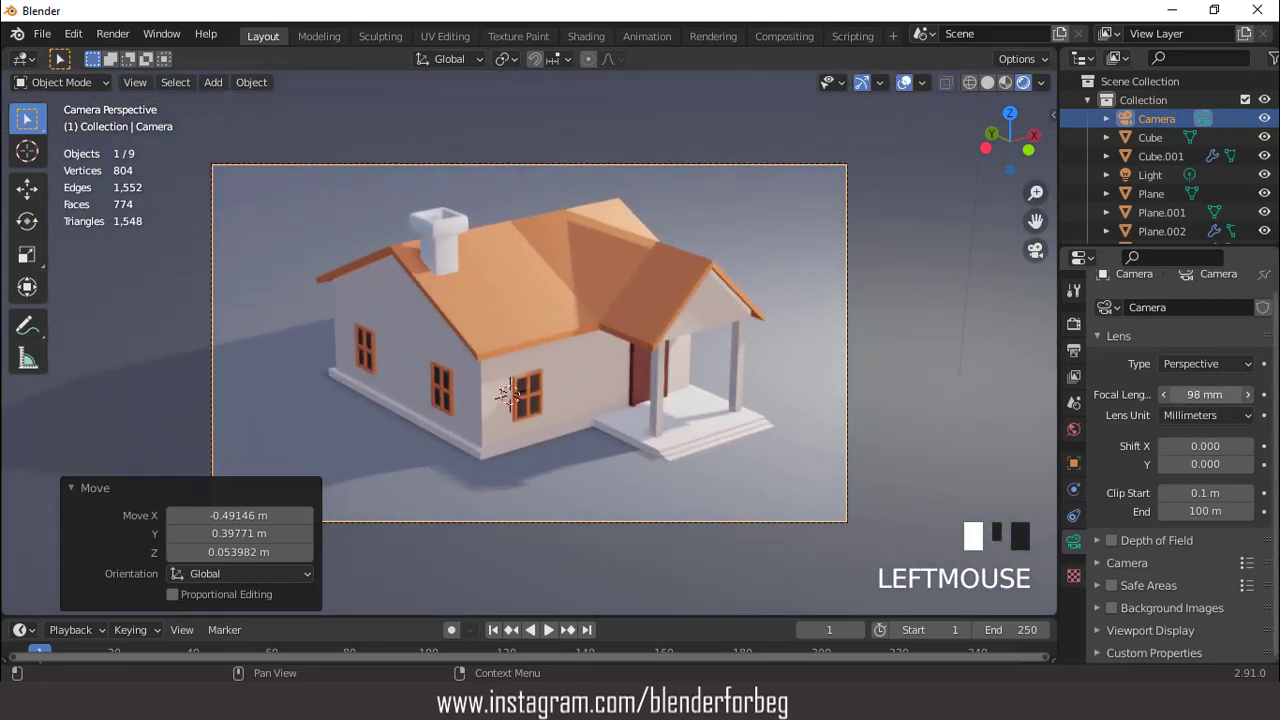
Align the camera to a lower, near-eye-level view of the house's porch side
middle_drag(652, 335, 658, 308)
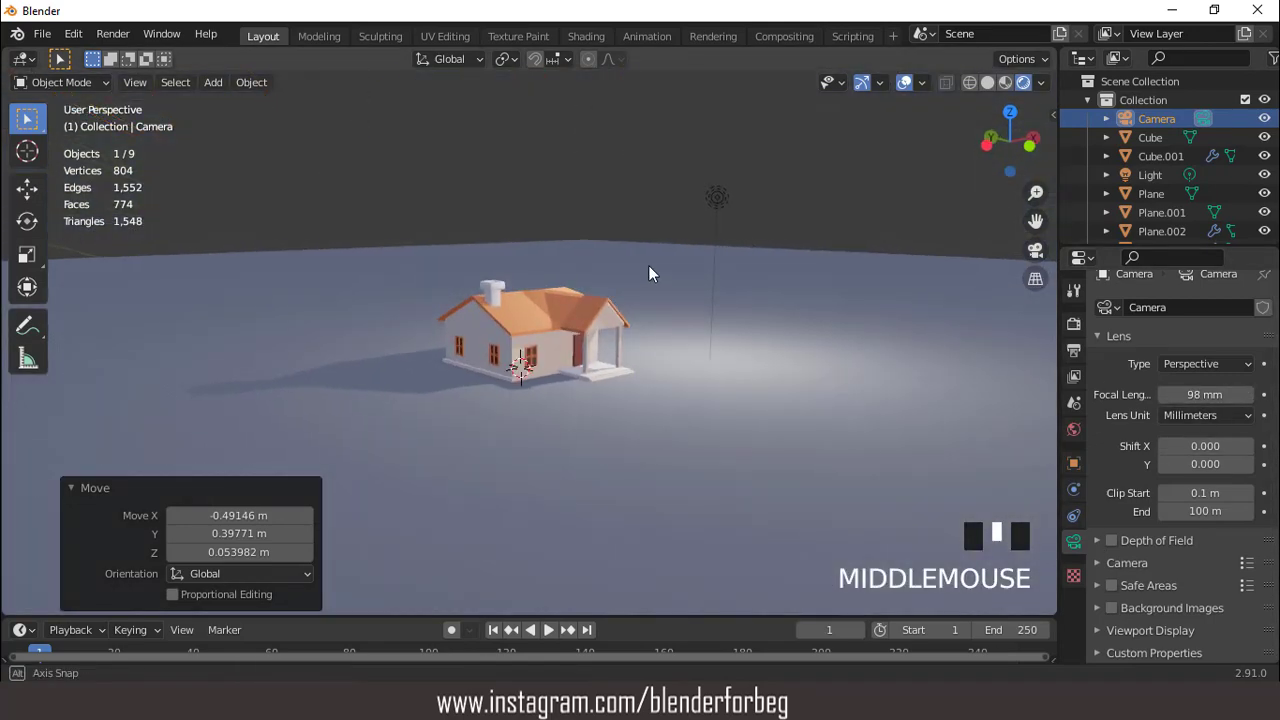
scroll(648, 268, up, 2)
middle_drag(648, 265, 651, 282)
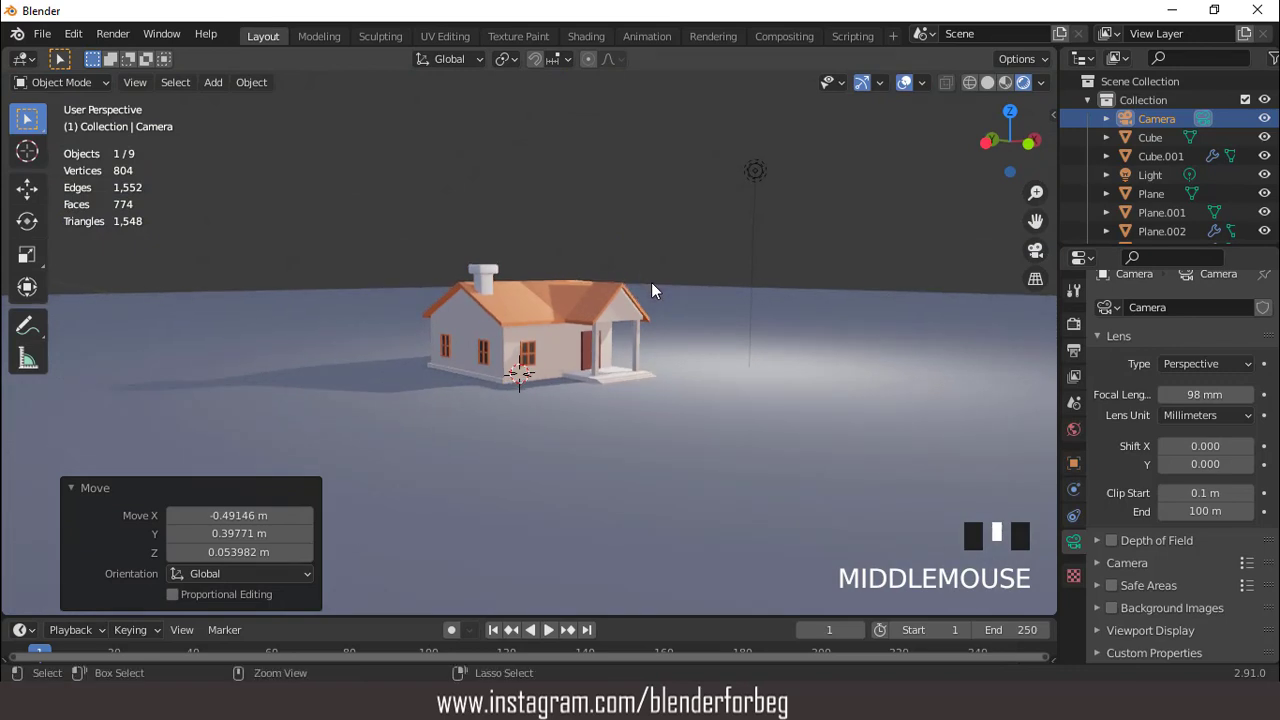
key(ctrl+alt+KP_0)
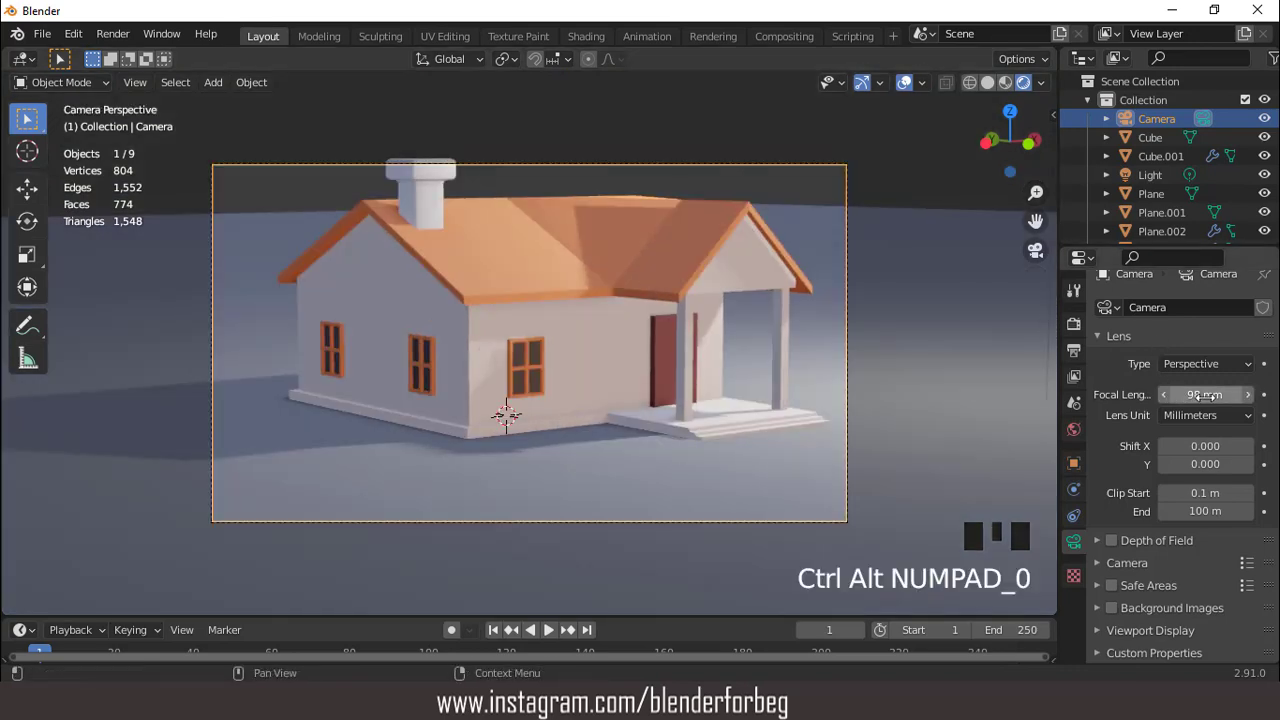
Set the camera's focal length to 77 mm and move the camera up about 0.21 m
drag(1205, 394, 1176, 394)
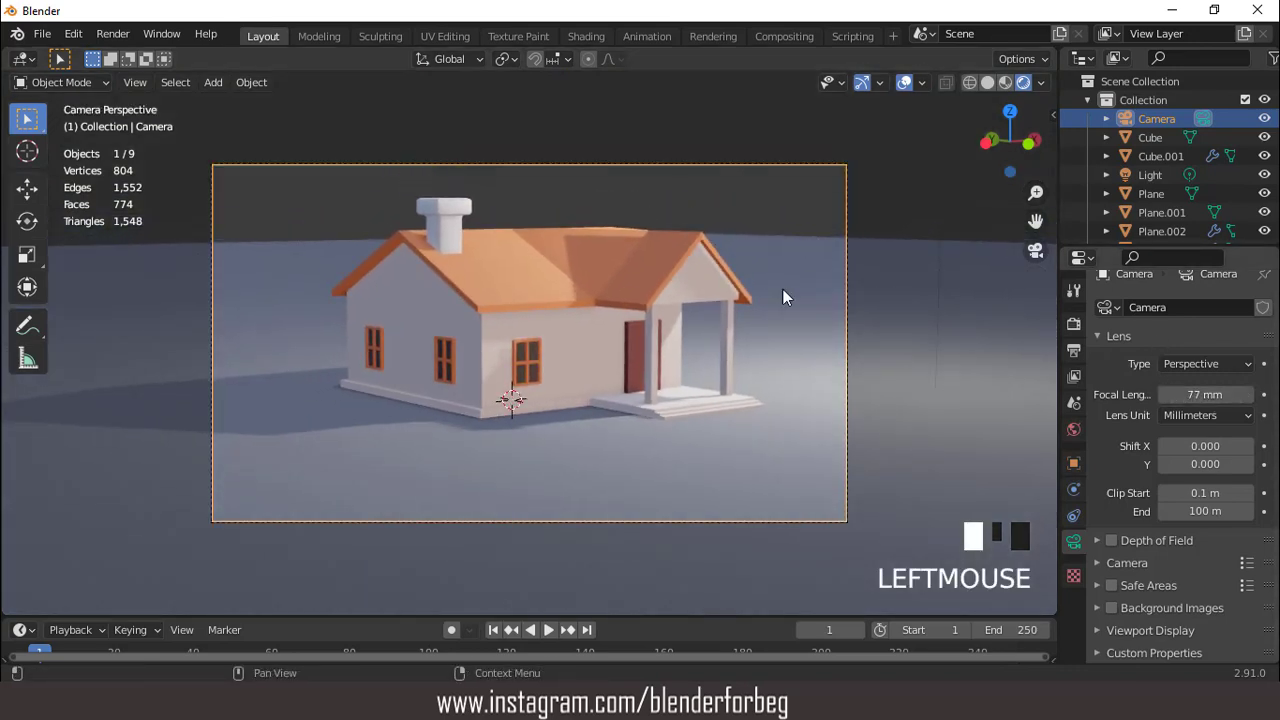
key(g)
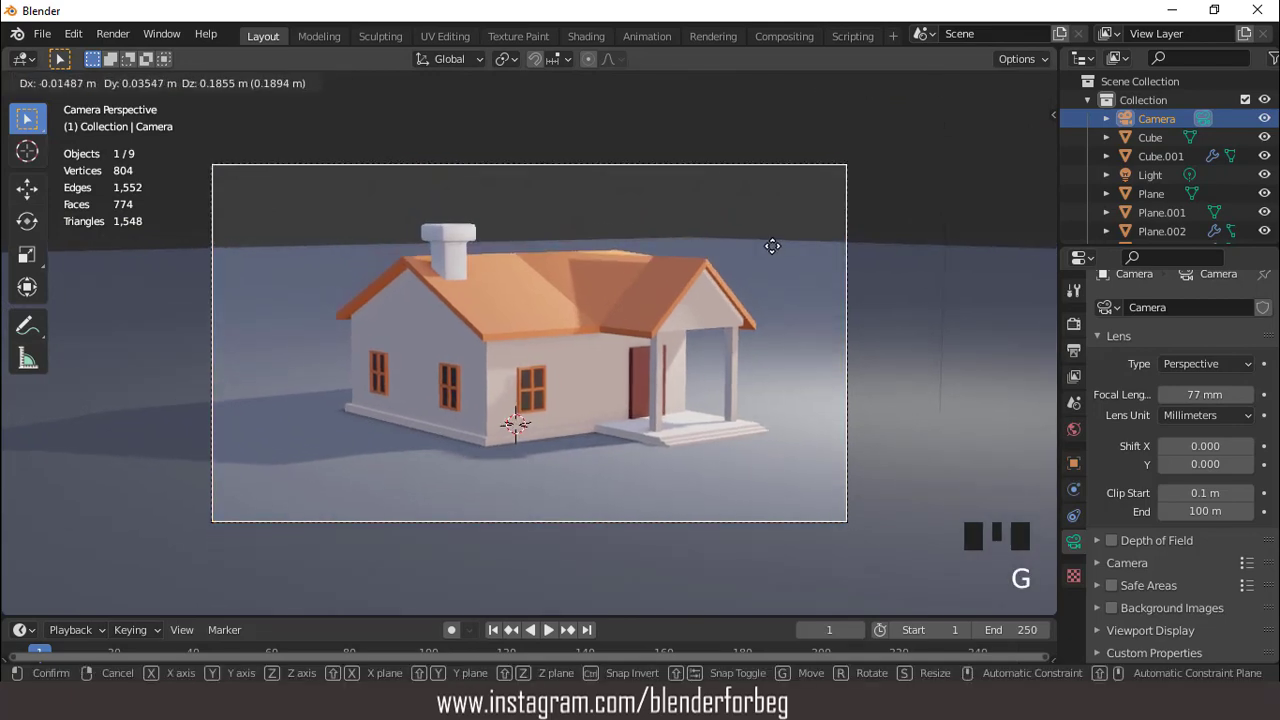
click(772, 241)
Give the chimney a new material with a light gray base color
scroll(640, 272, down, 3)
middle_drag(636, 274, 800, 293)
scroll(548, 295, up, 3)
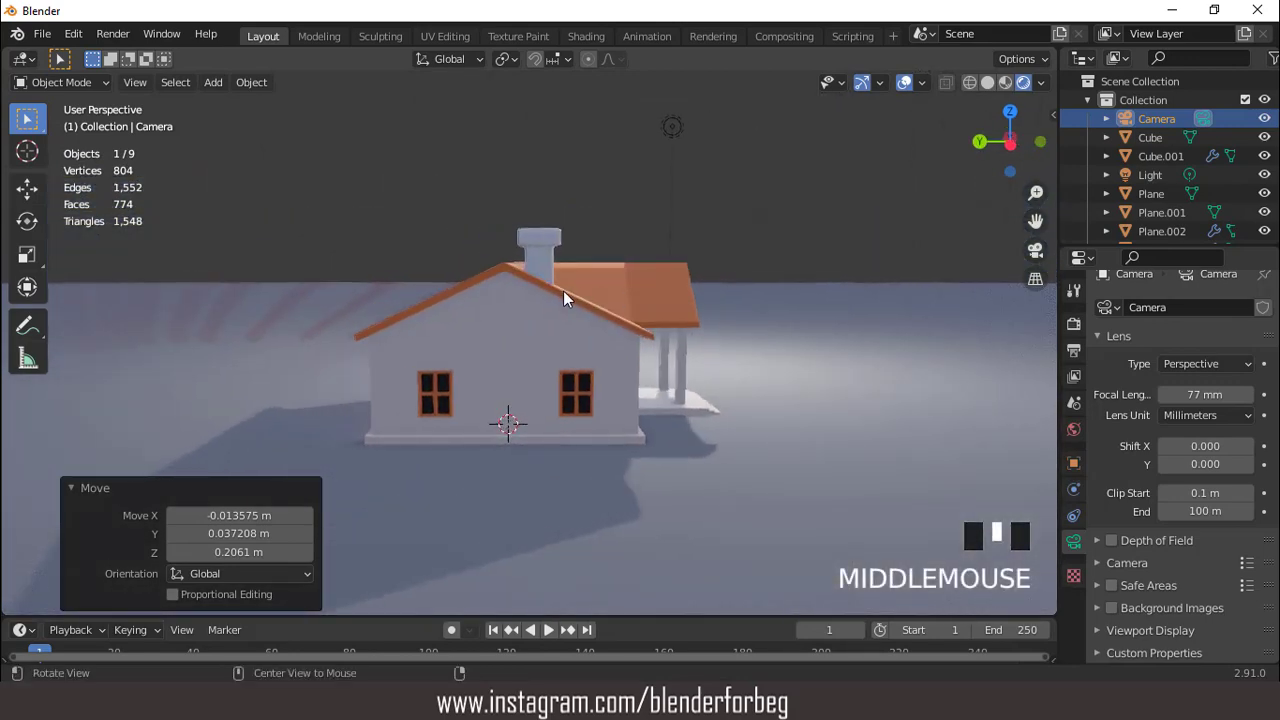
middle_drag(563, 294, 495, 300)
click(490, 277)
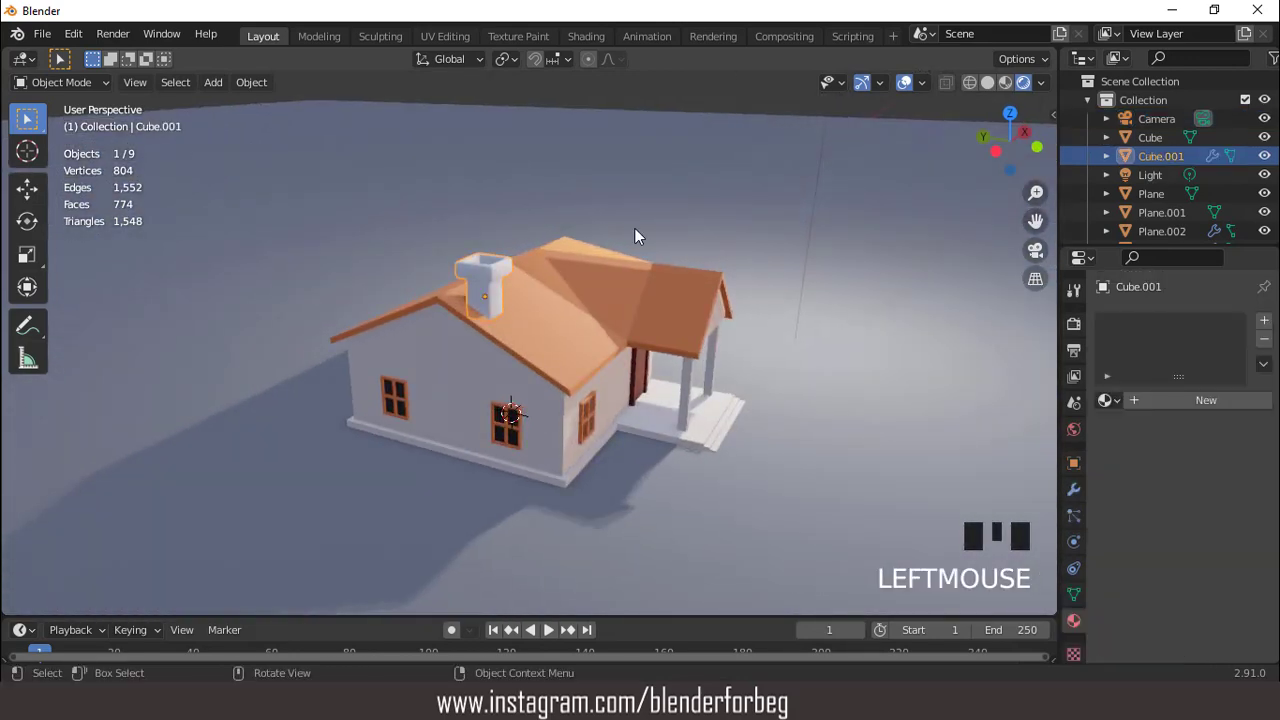
click(1194, 398)
click(1215, 592)
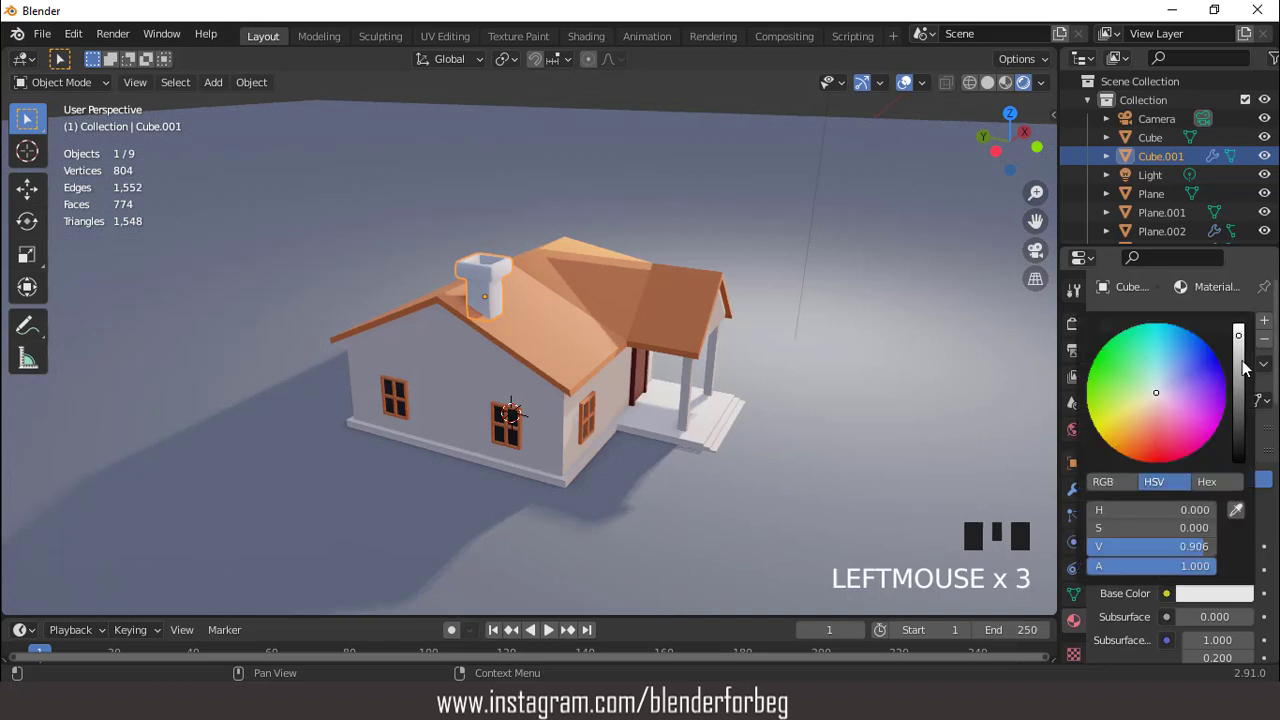
Check the coloured house with the viewport overlays hidden, and show the overlays again
click(904, 82)
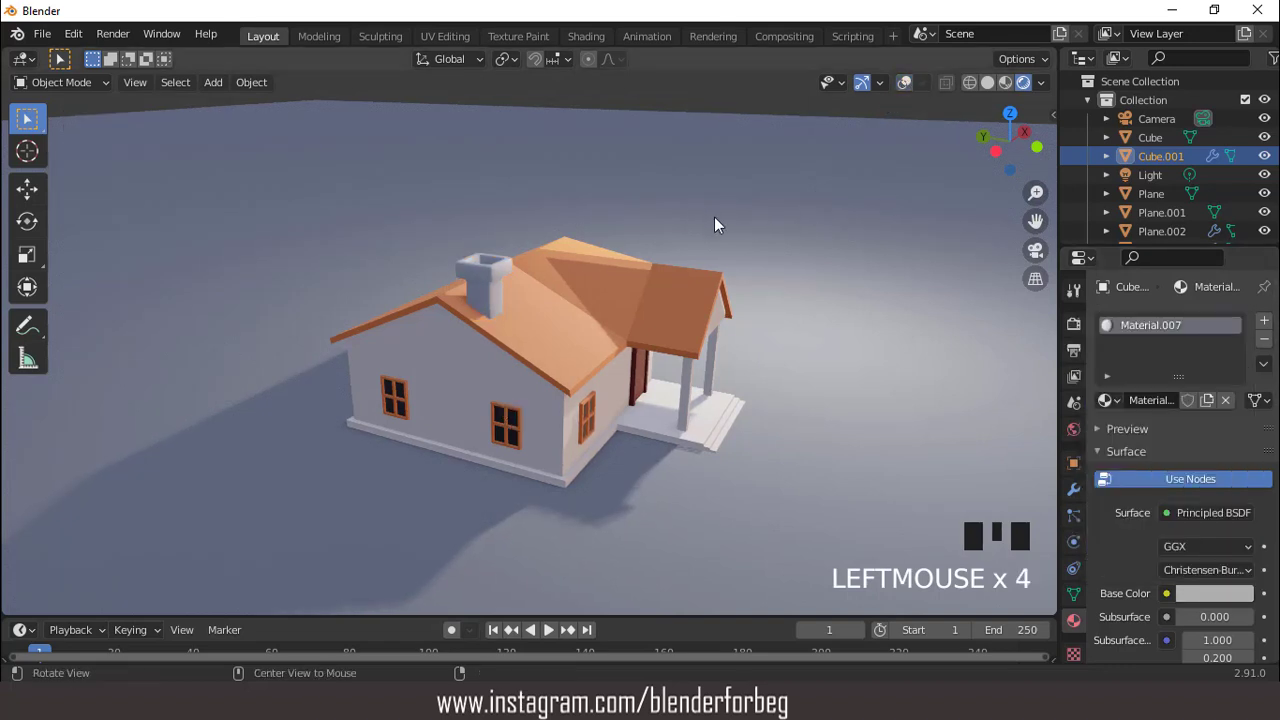
click(904, 84)
scroll(835, 275, up, 4)
scroll(835, 276, down, 3)
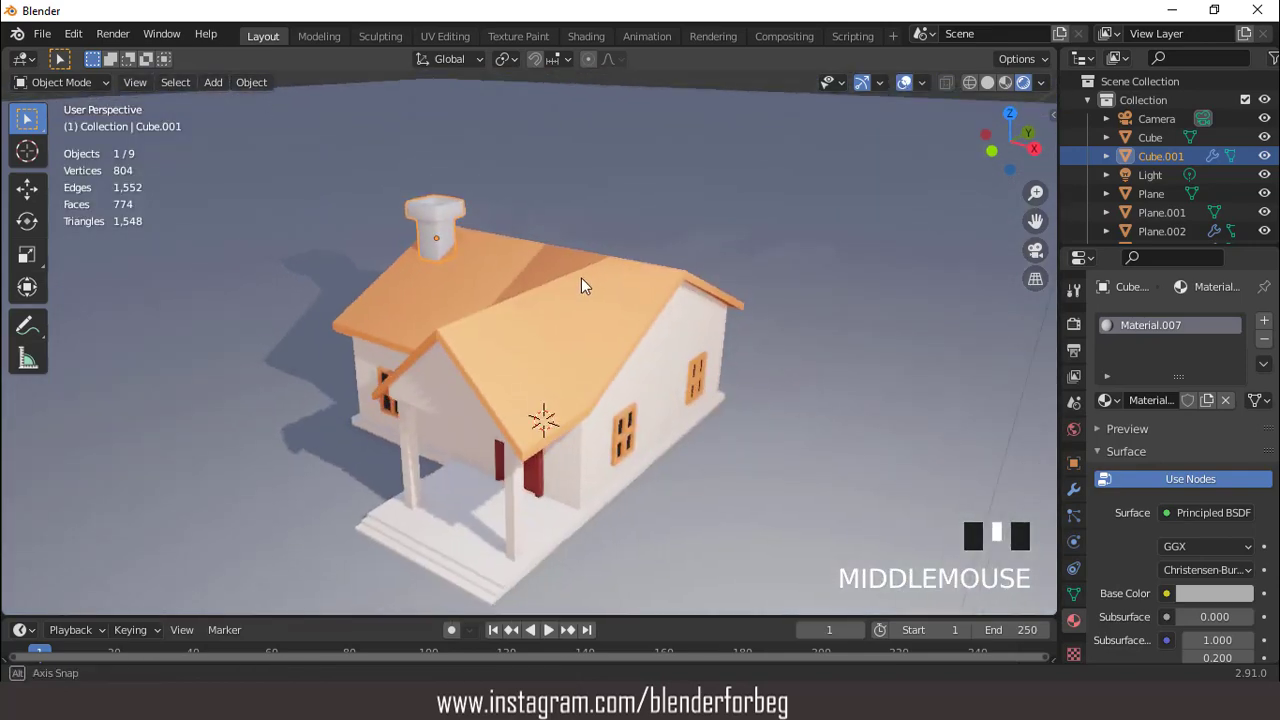